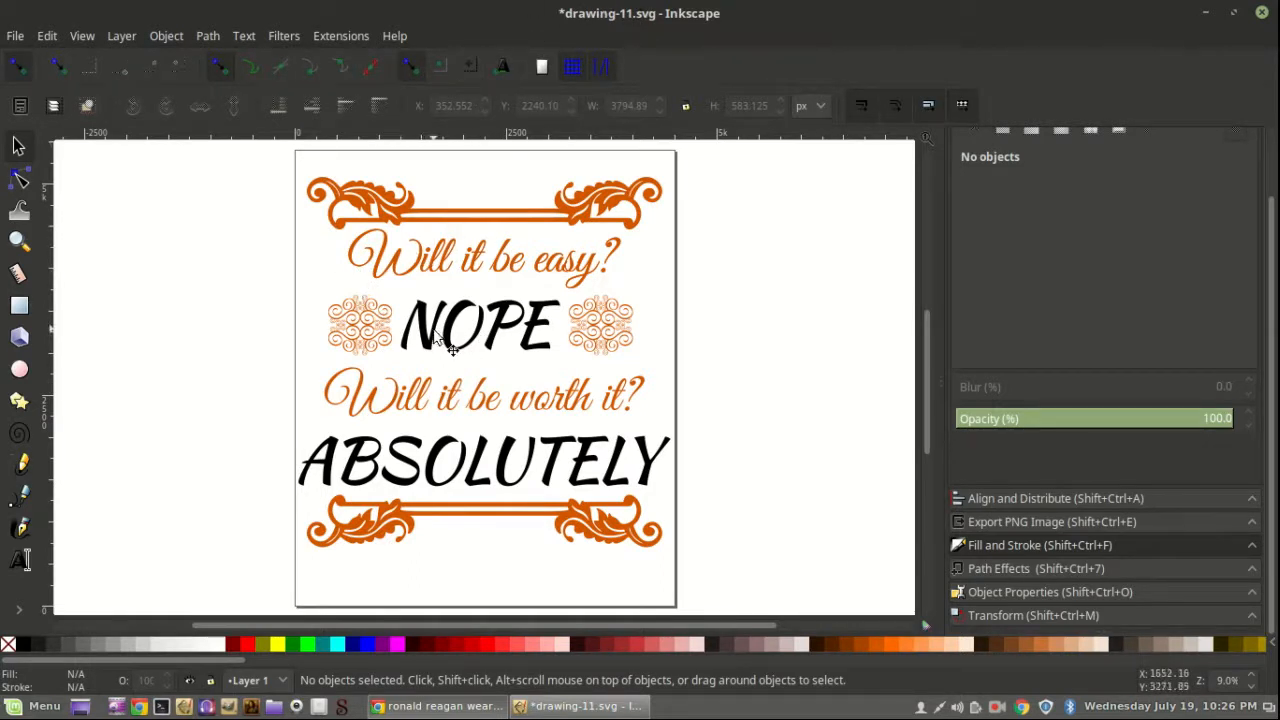
Step: Group all the text lines and ornaments of the quote design into one group and save the drawing
left_click(470, 216)
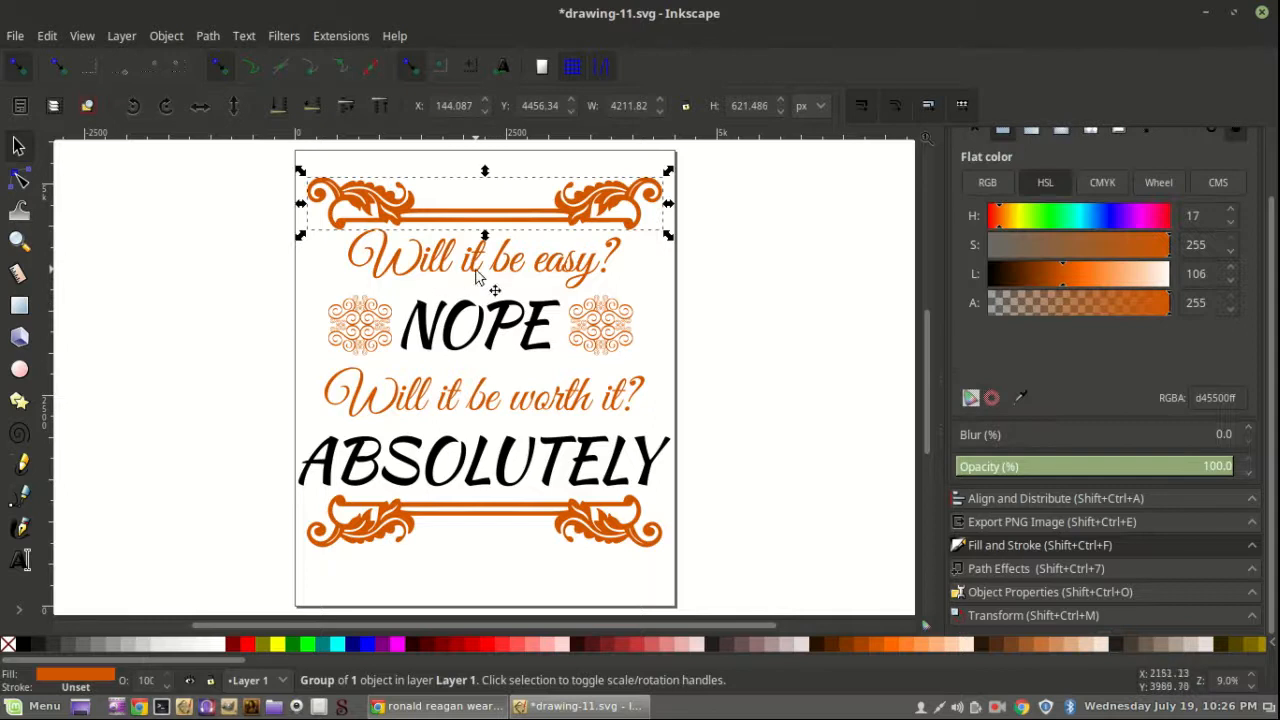
left_click(491, 286)
left_click(478, 332)
left_click(478, 388)
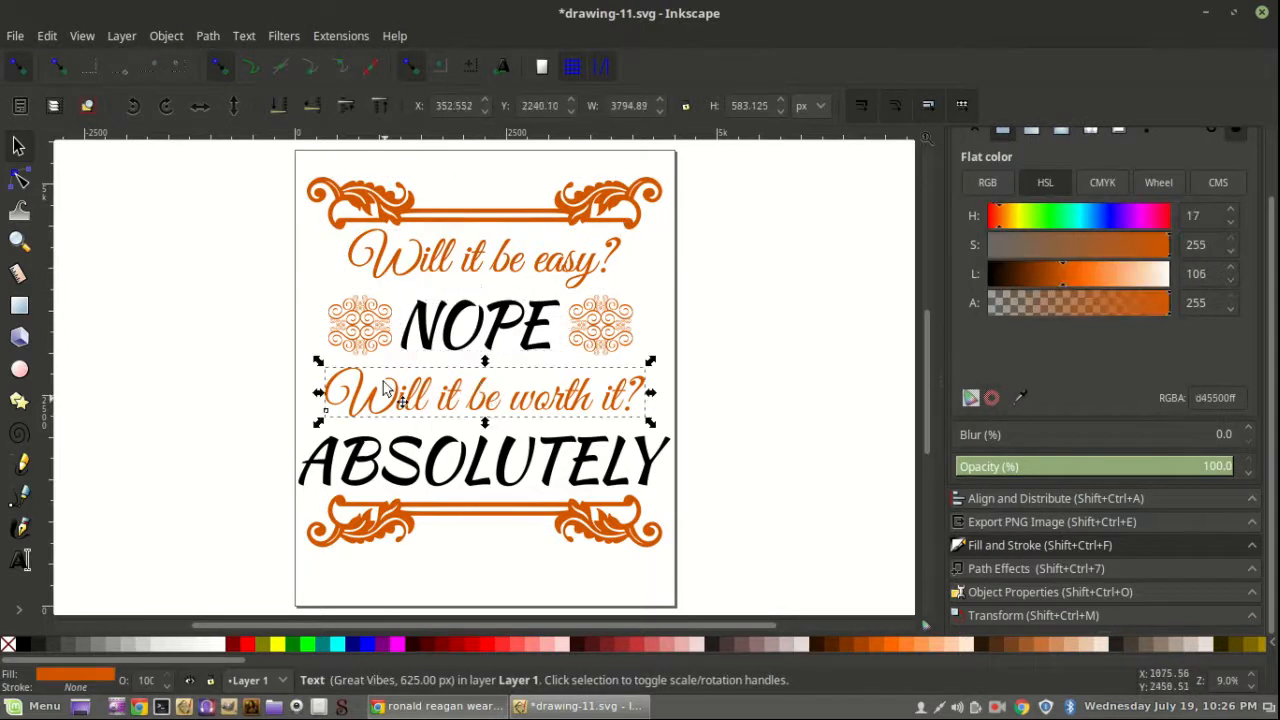
left_click_drag(272, 156, 808, 566)
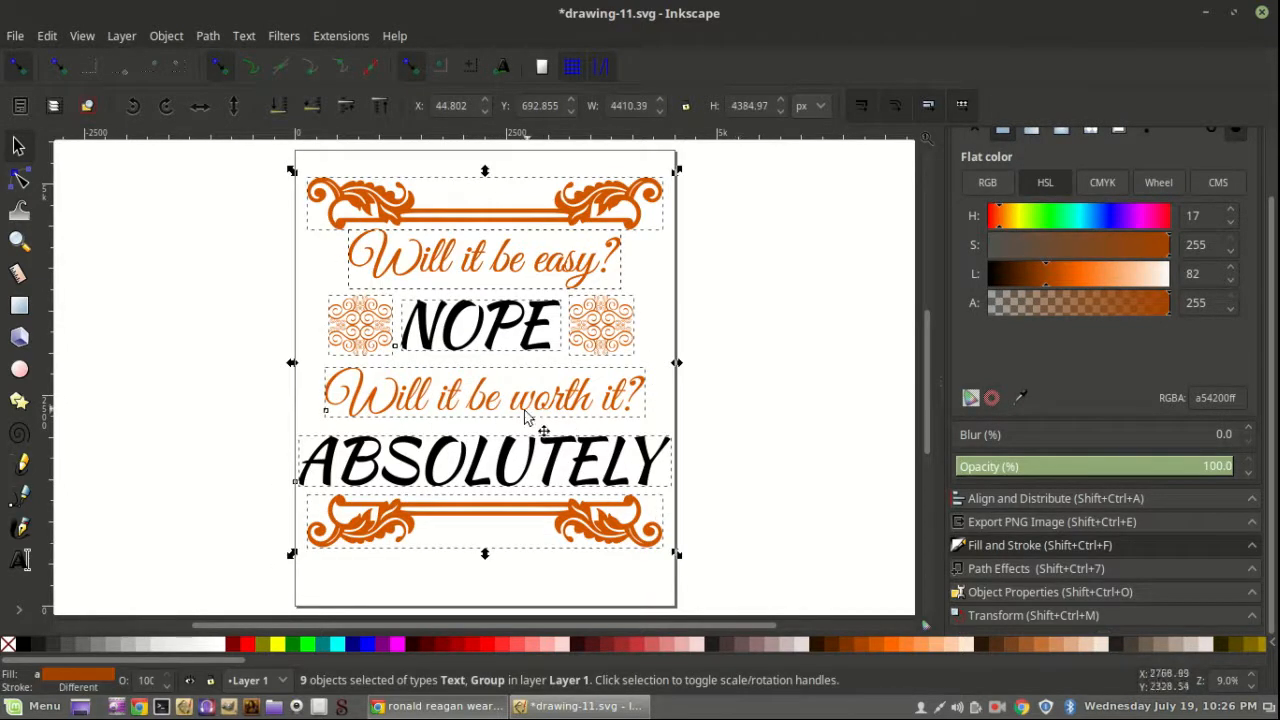
right_click(526, 418)
left_click(563, 505)
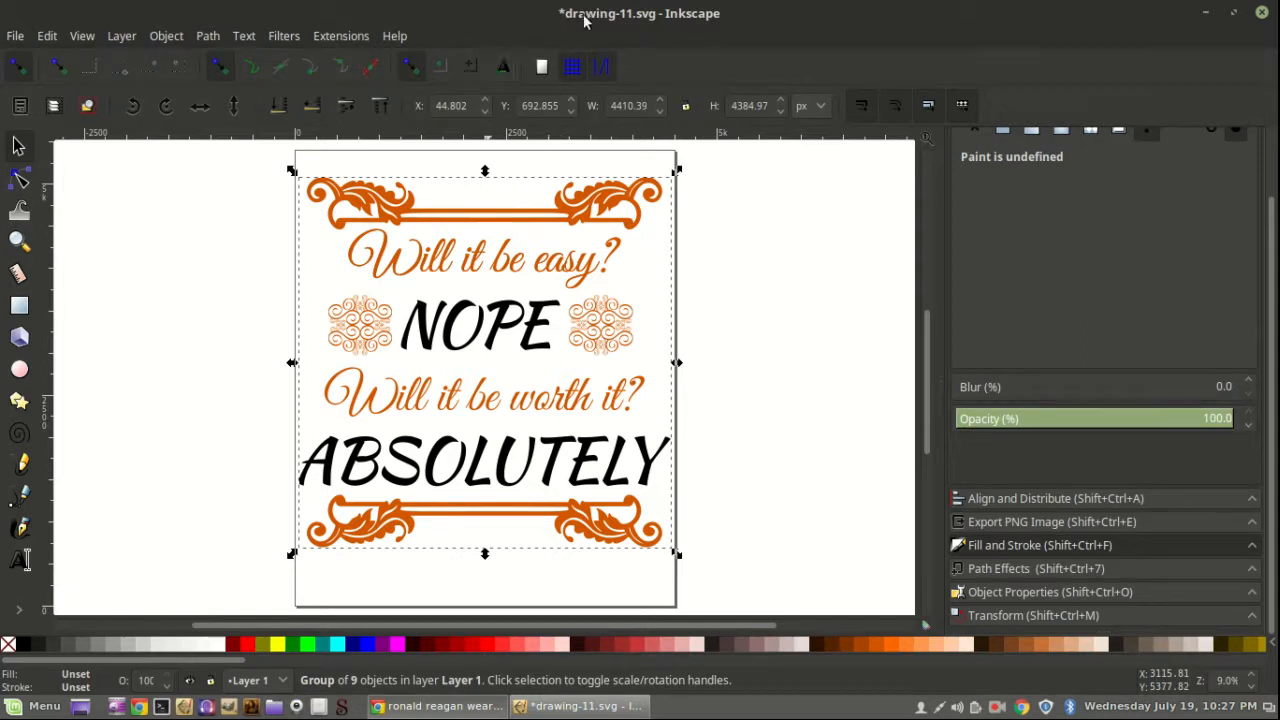
key("ctrl+s")
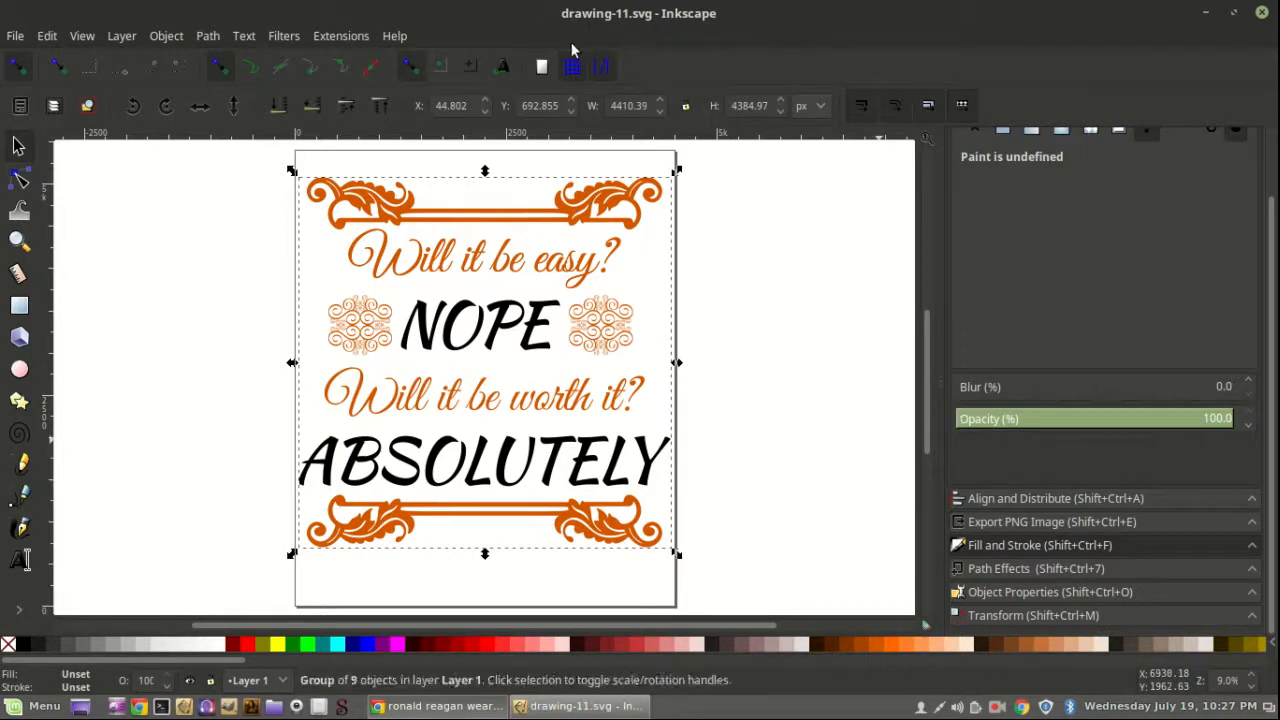
Step: Duplicate the design group and place the copy on the empty canvas to the right of the page
right_click(460, 362)
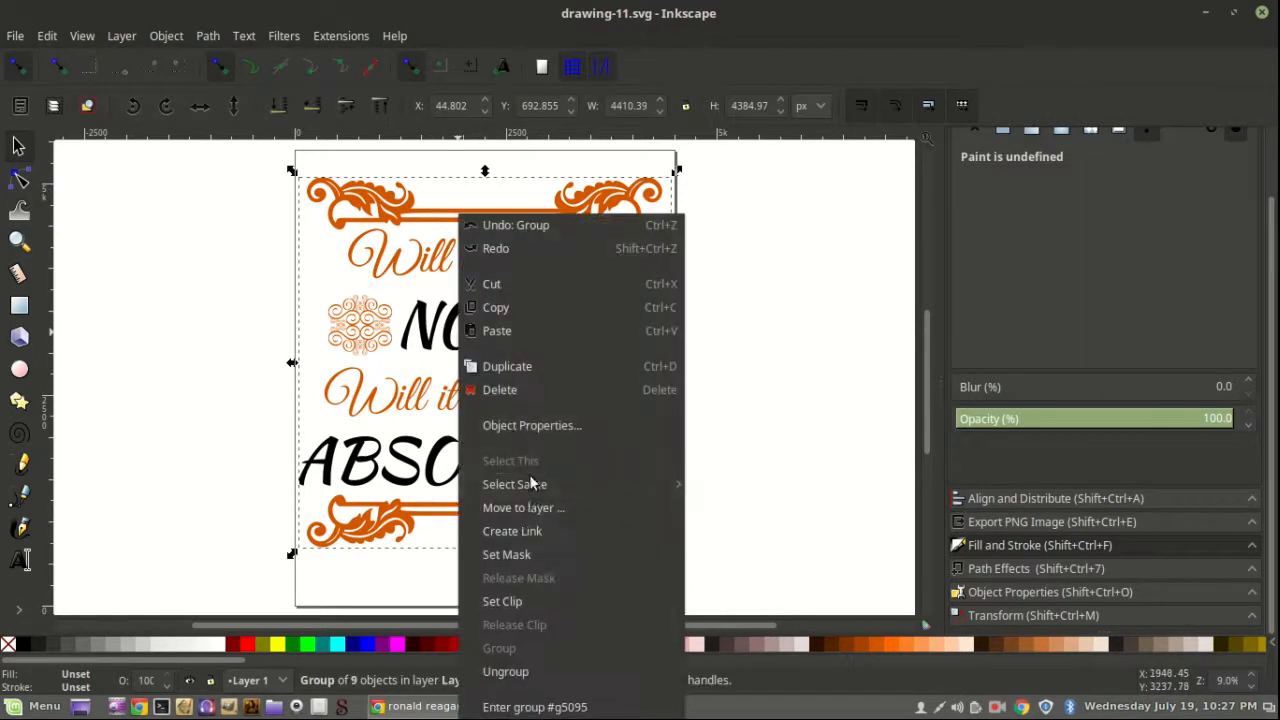
left_click(488, 366)
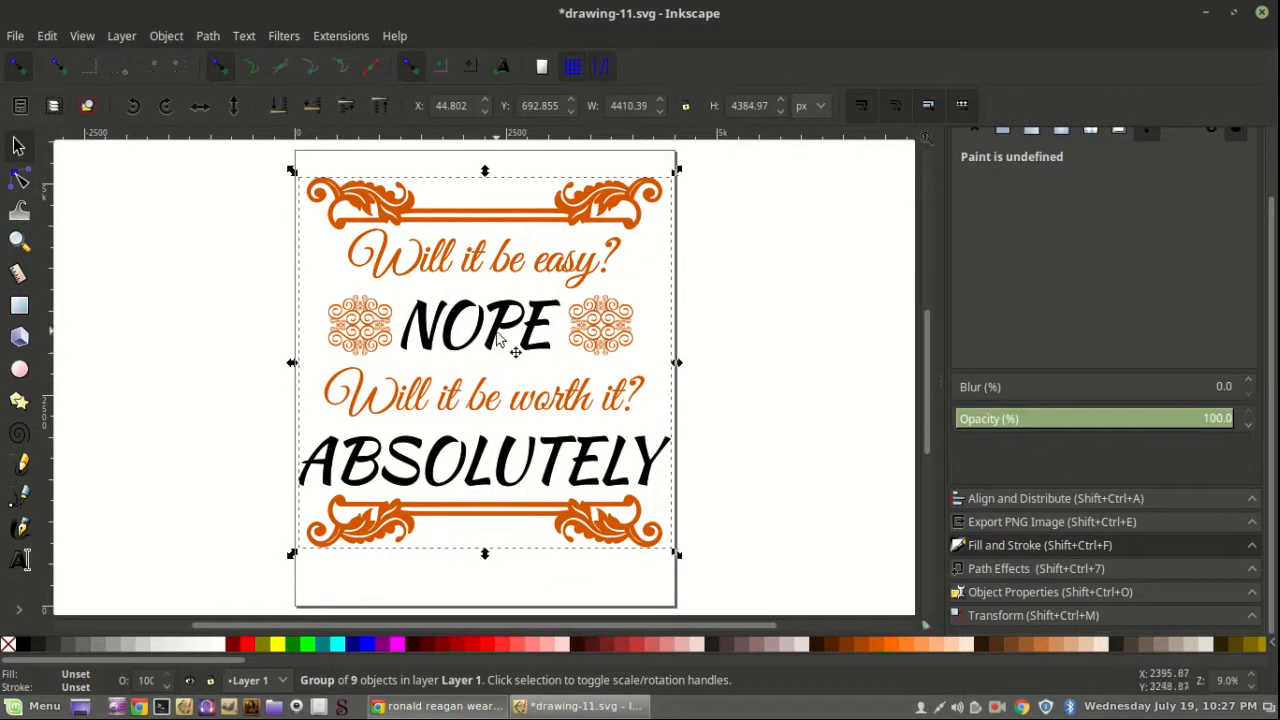
left_click_drag(497, 338, 816, 418)
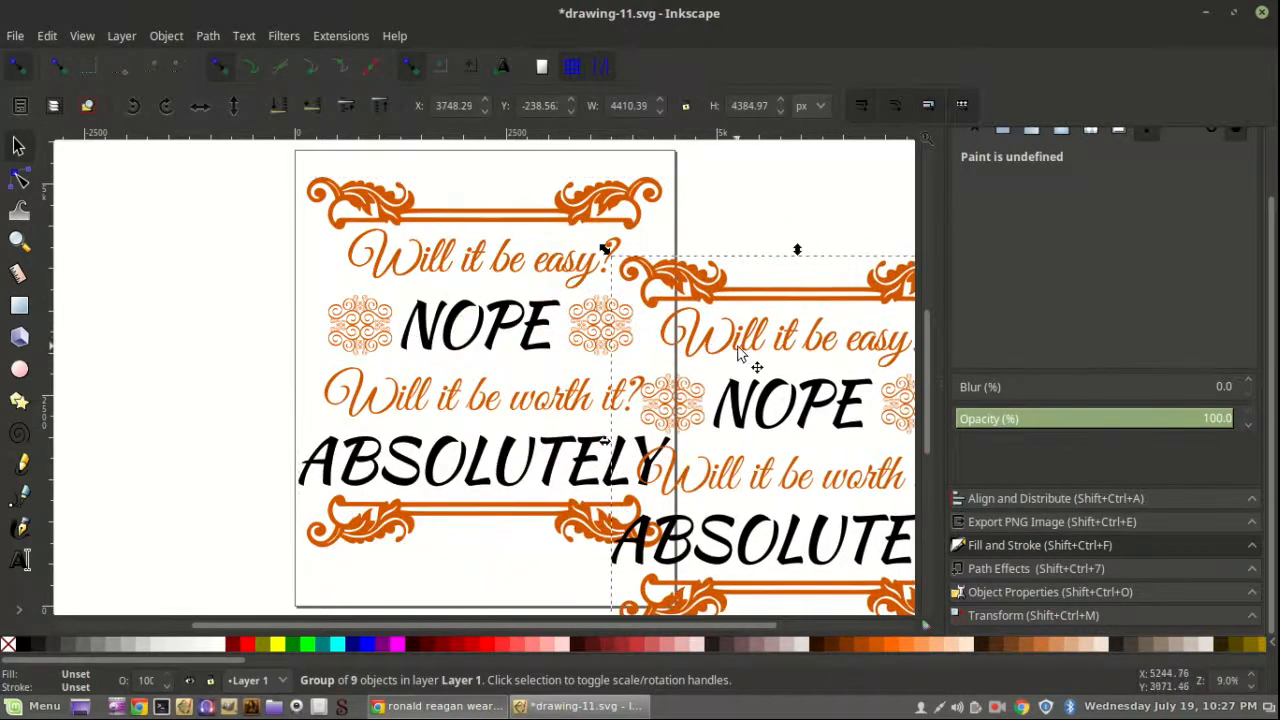
scroll(465, 395, "down", 3)
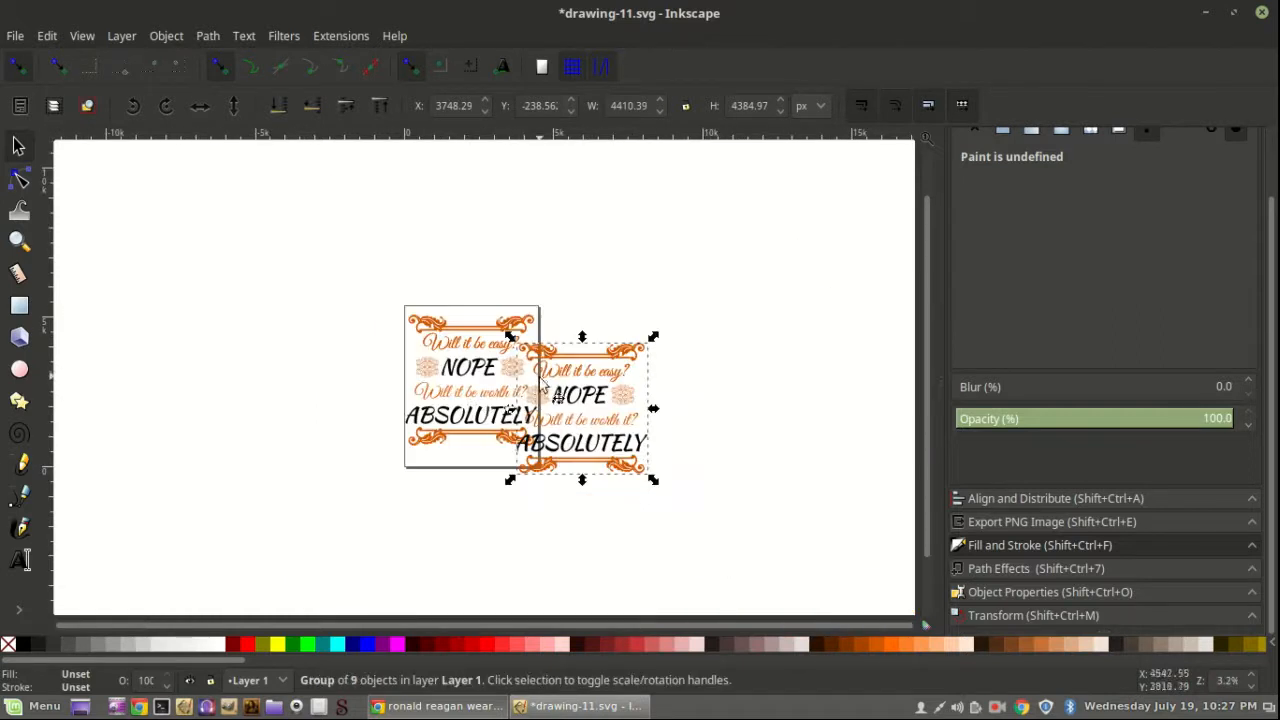
left_click_drag(645, 372, 660, 378)
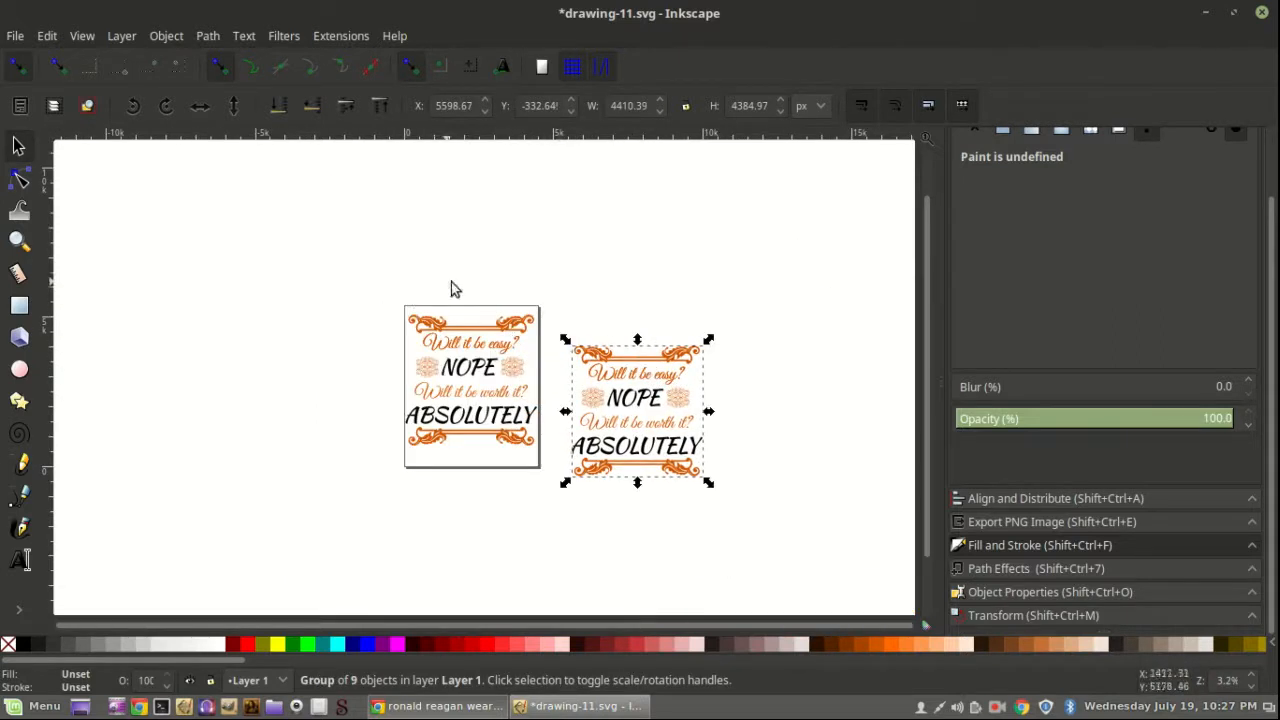
left_click_drag(440, 310, 532, 514)
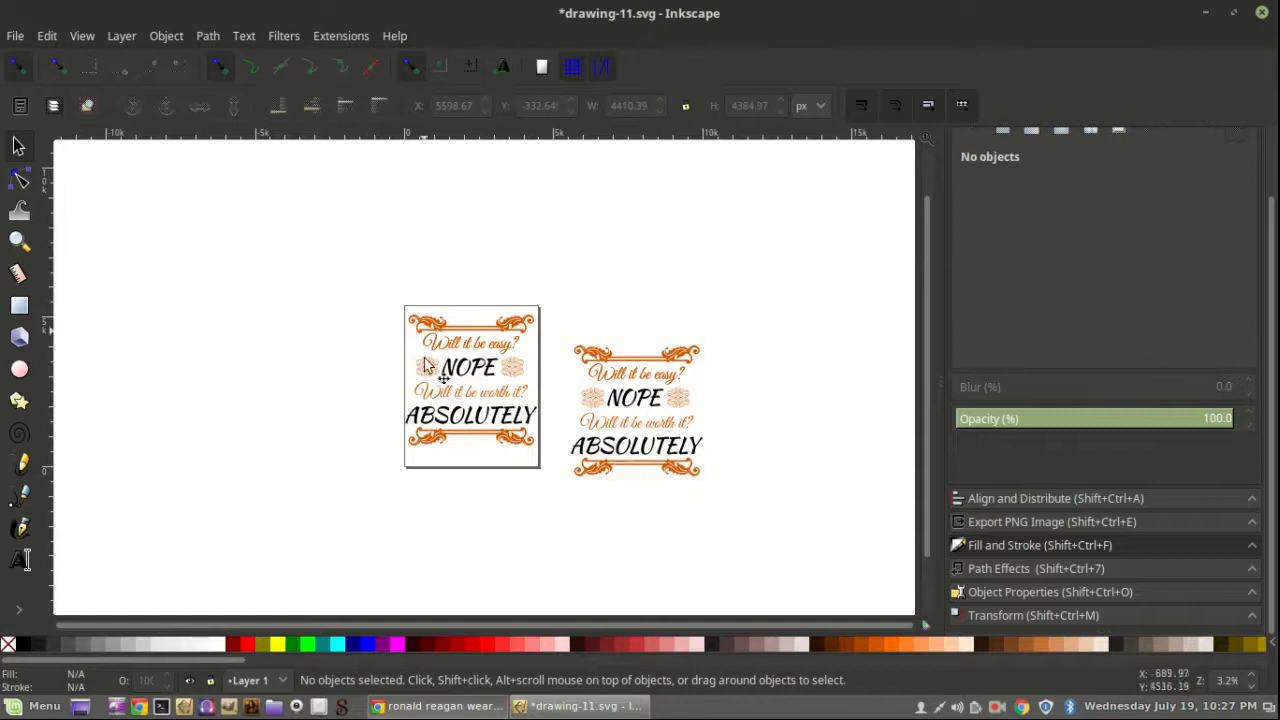
Step: Enter the duplicated group beside the page and group all of its text and ornament objects together
left_click(635, 365)
double_click(636, 366)
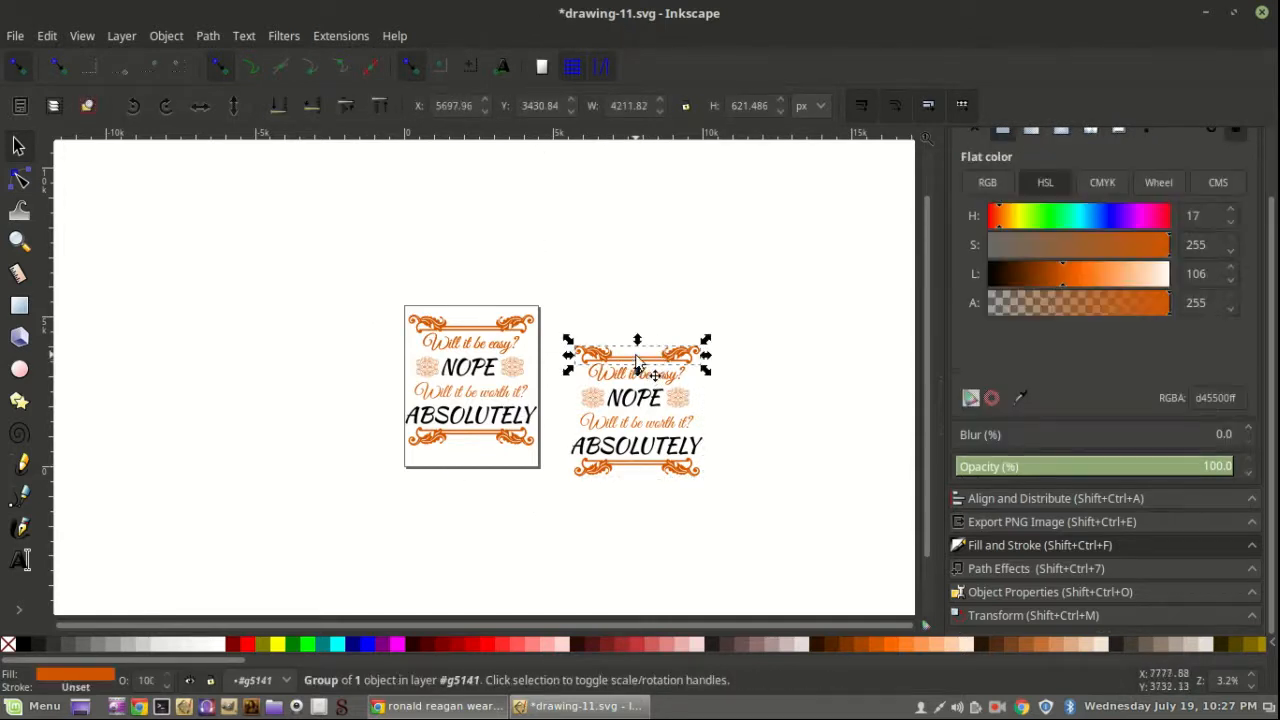
left_click_drag(551, 288, 766, 500)
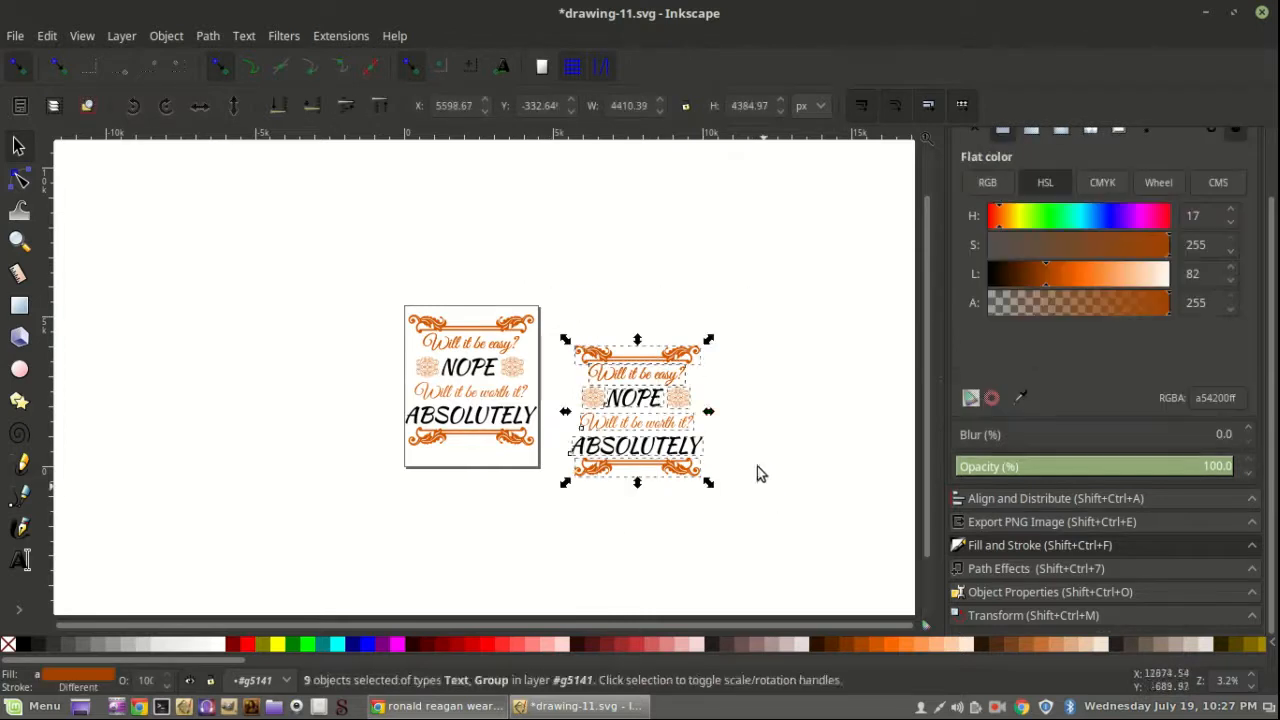
right_click(632, 399)
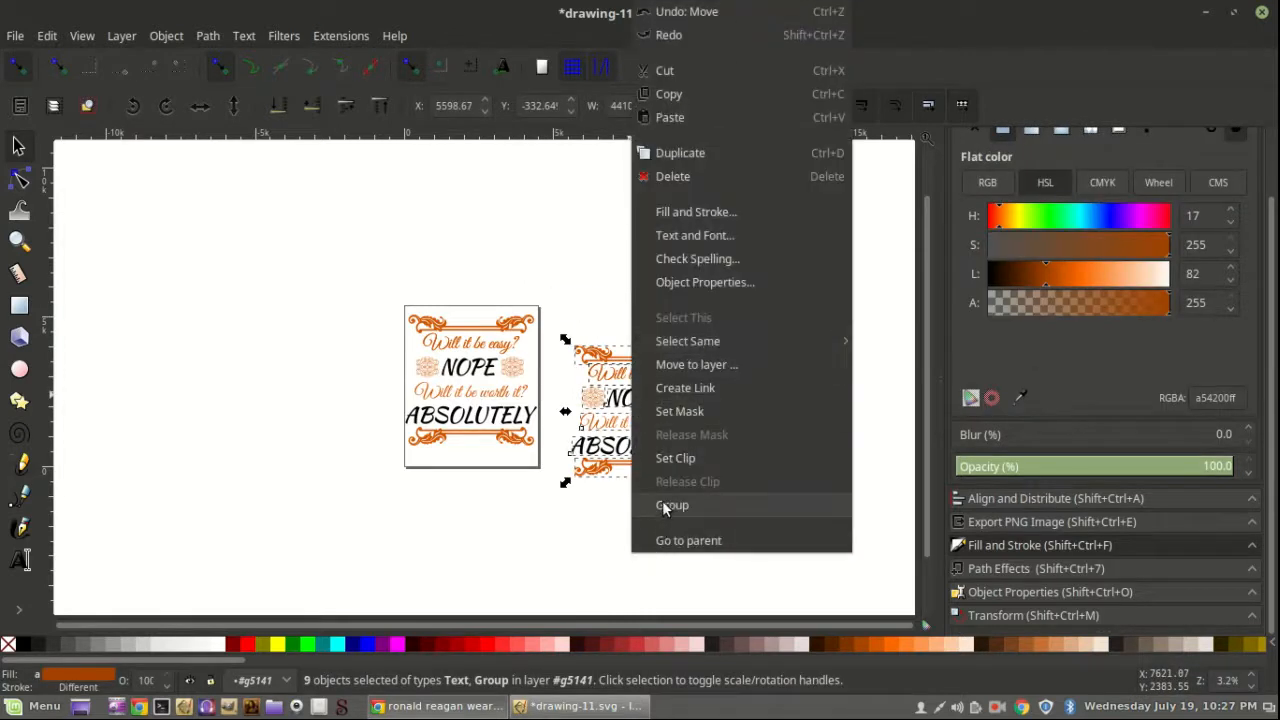
left_click(663, 507)
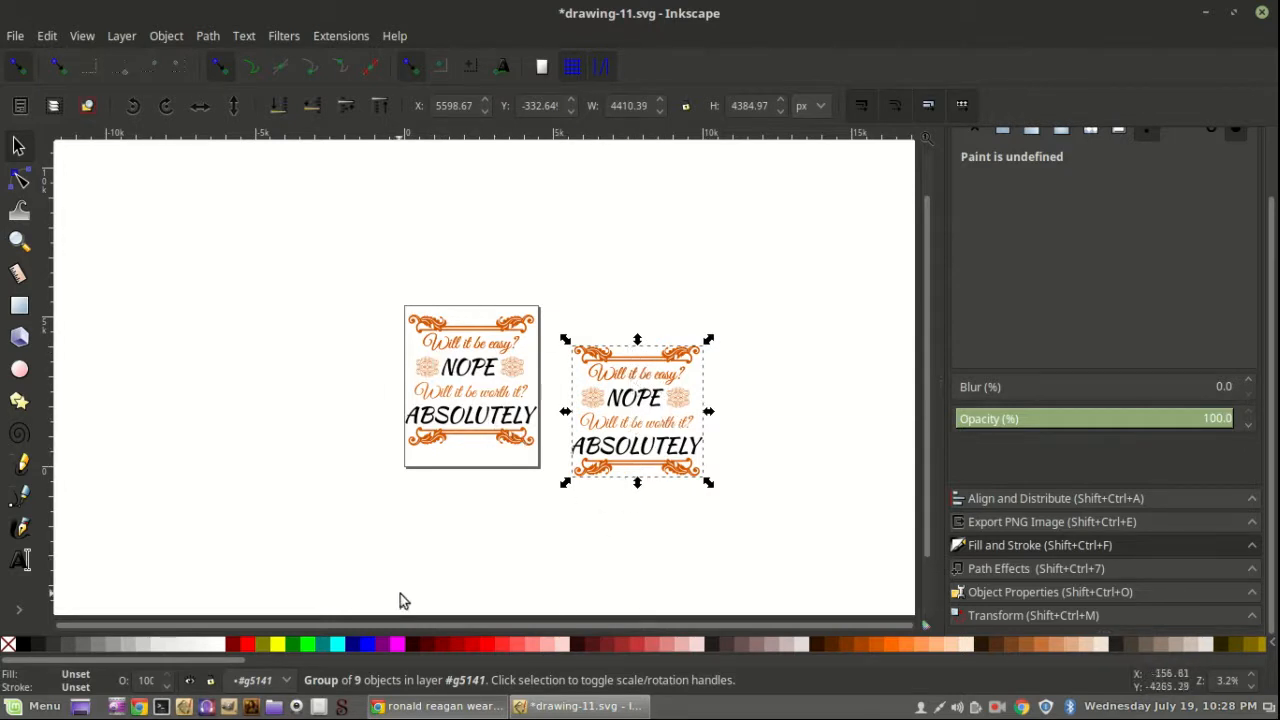
Step: Switch to Chrome and copy the enlarged image of Ronald Reagan in a T-shirt beside the black horse
left_click(440, 706)
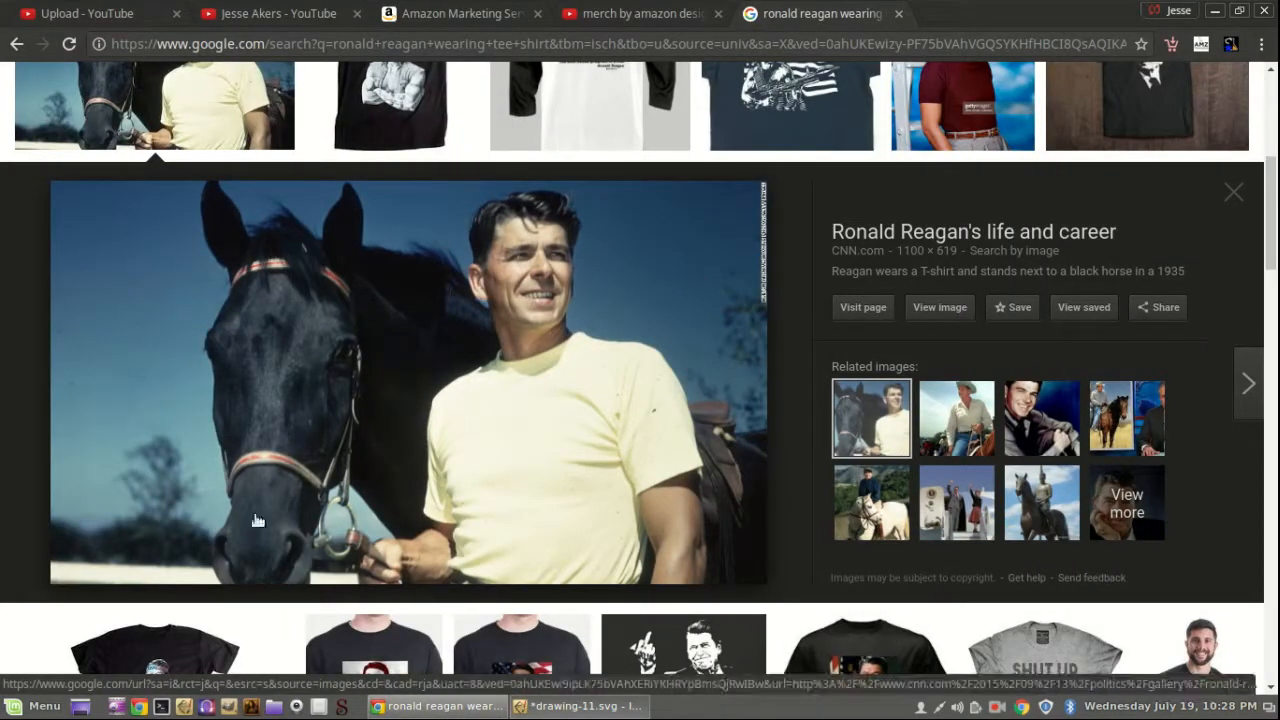
right_click(433, 385)
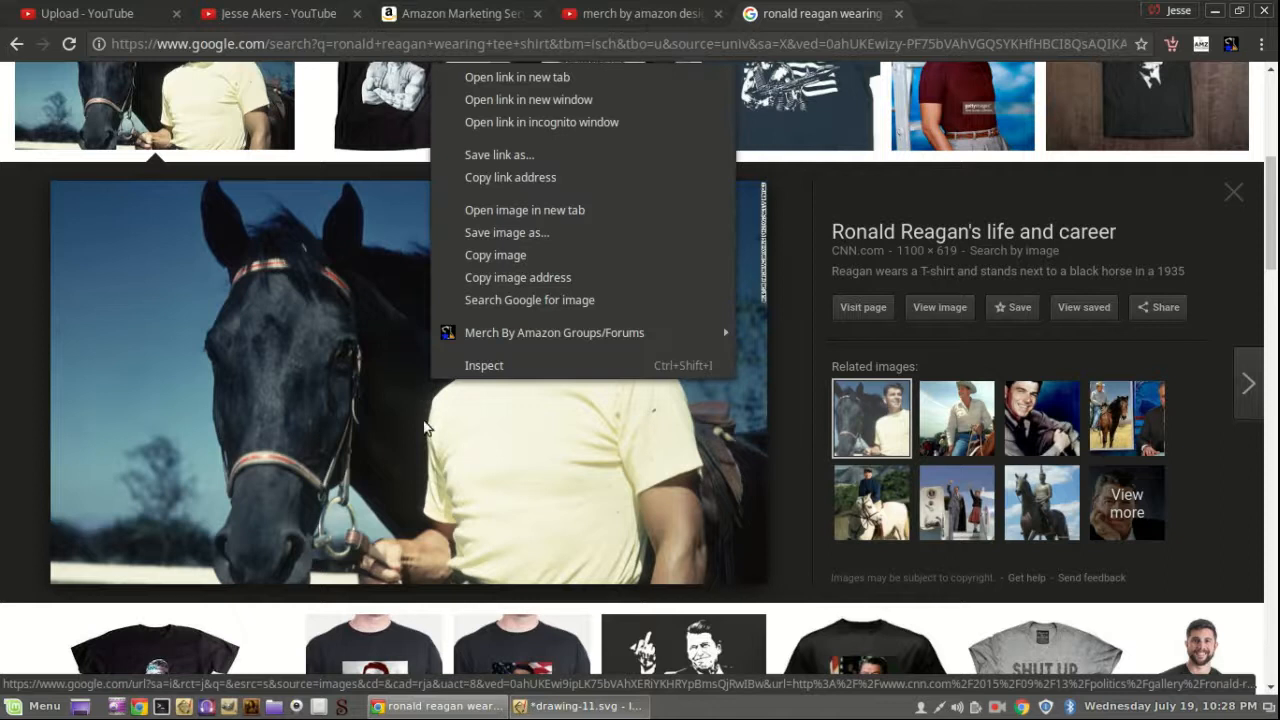
left_click(505, 258)
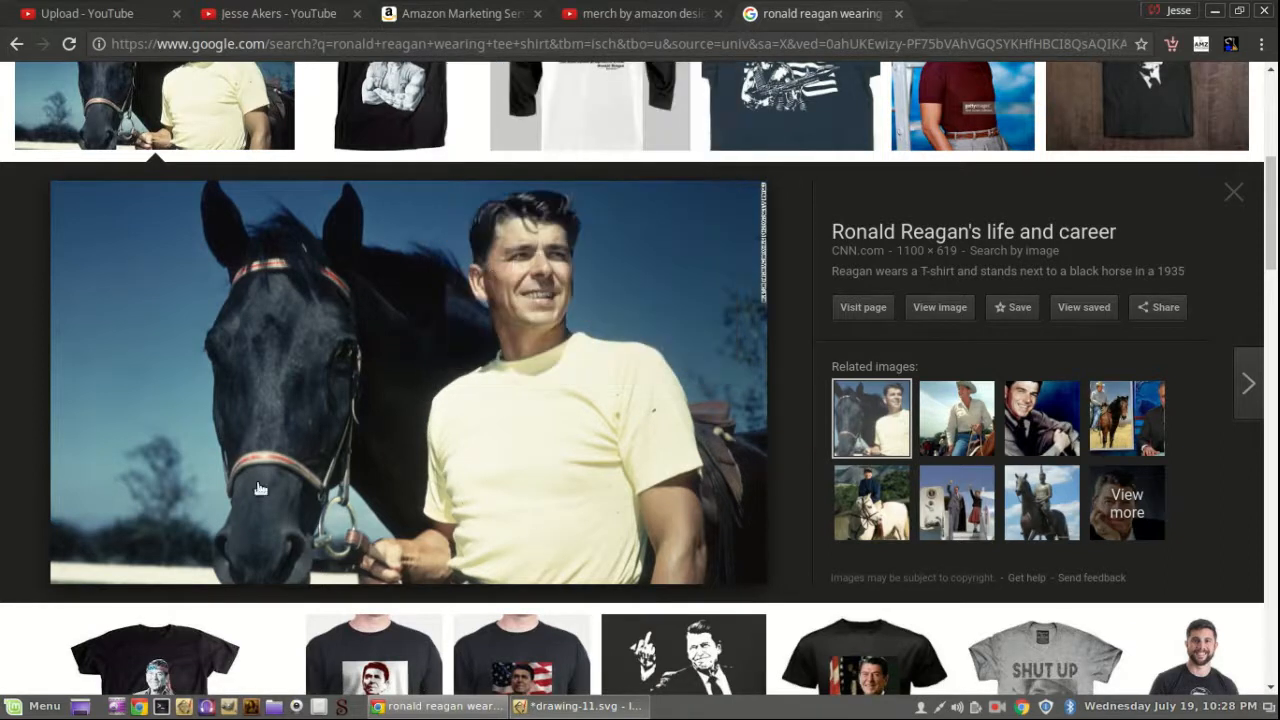
Step: Switch back to Inkscape, paste the copied photo and place it above the duplicated design
left_click(580, 706)
right_click(247, 392)
left_click(287, 514)
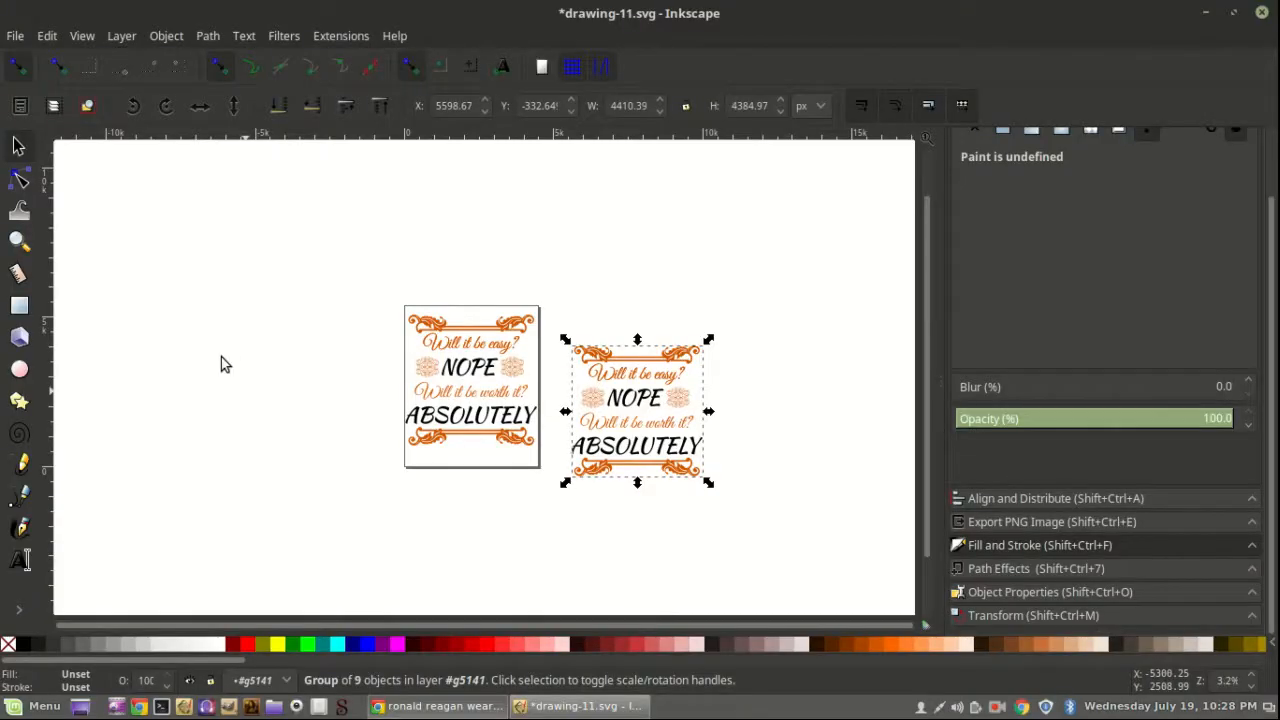
left_click_drag(228, 363, 656, 310)
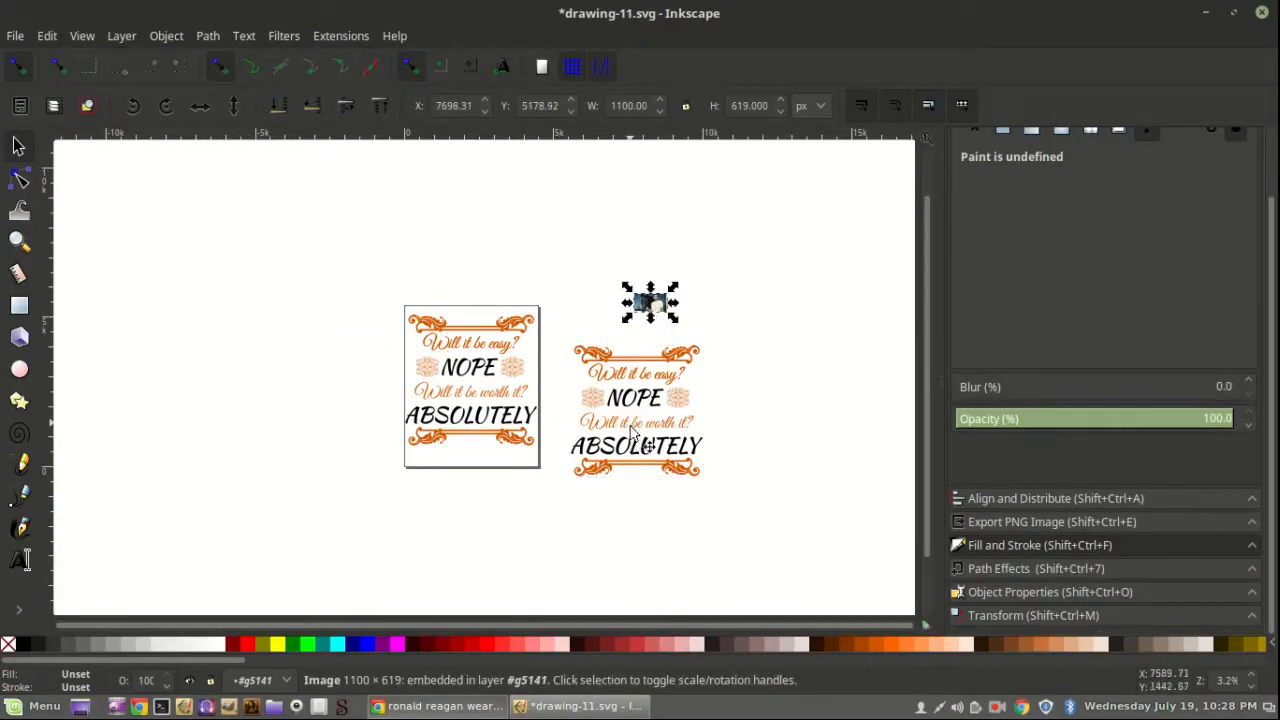
Step: Shrink the duplicated design to about 499 × 496 px and position it over the man in the photo
left_click(658, 468)
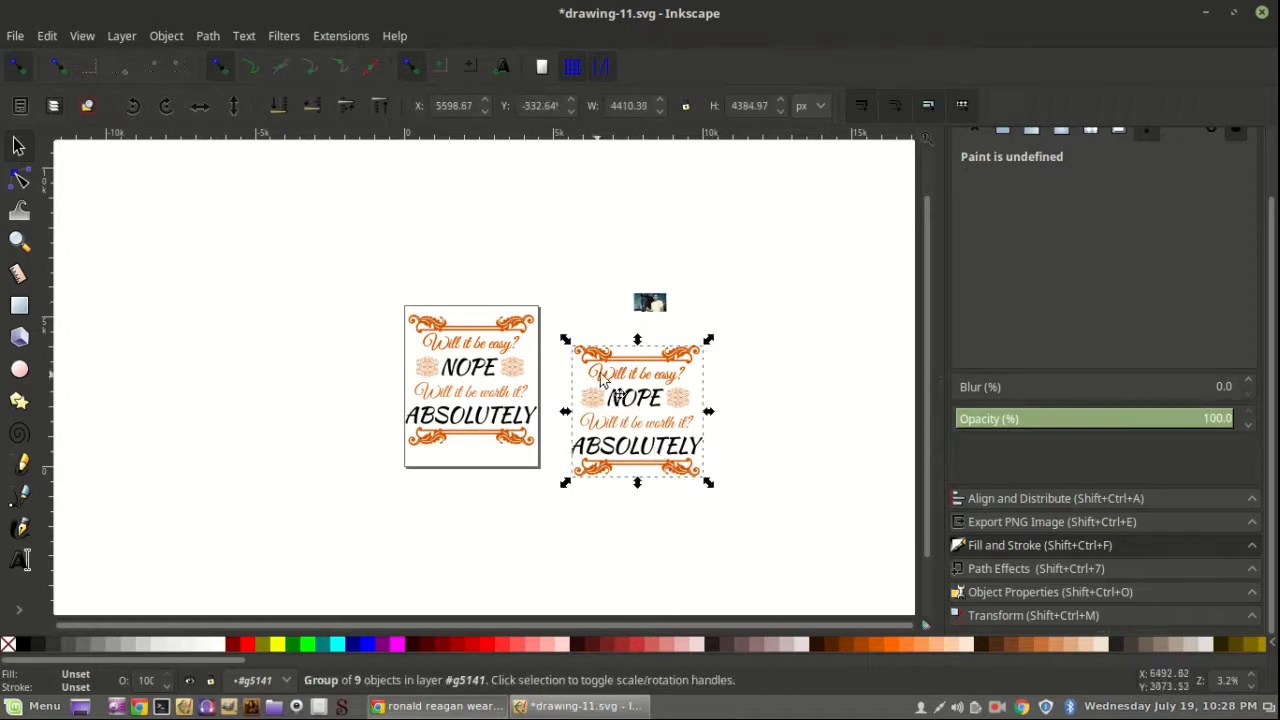
left_click_drag(637, 404, 655, 312)
left_click_drag(729, 391, 655, 305)
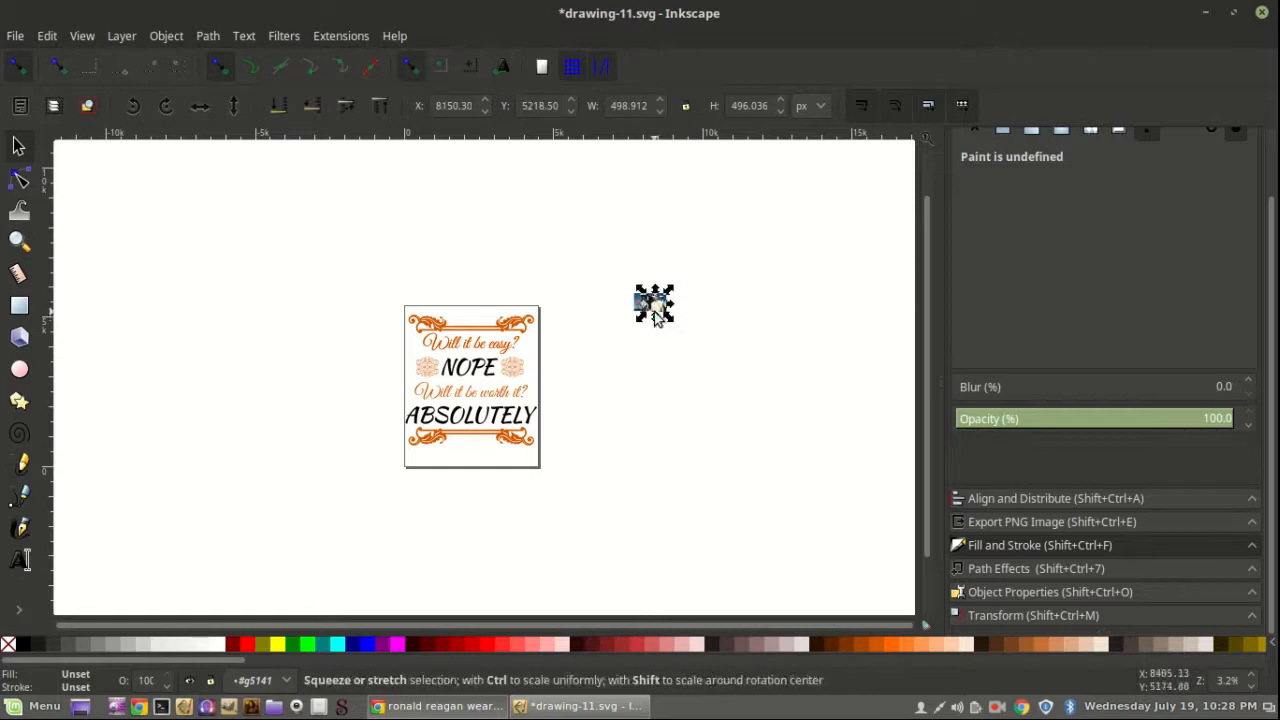
scroll(655, 315, "up", 5, "ctrl")
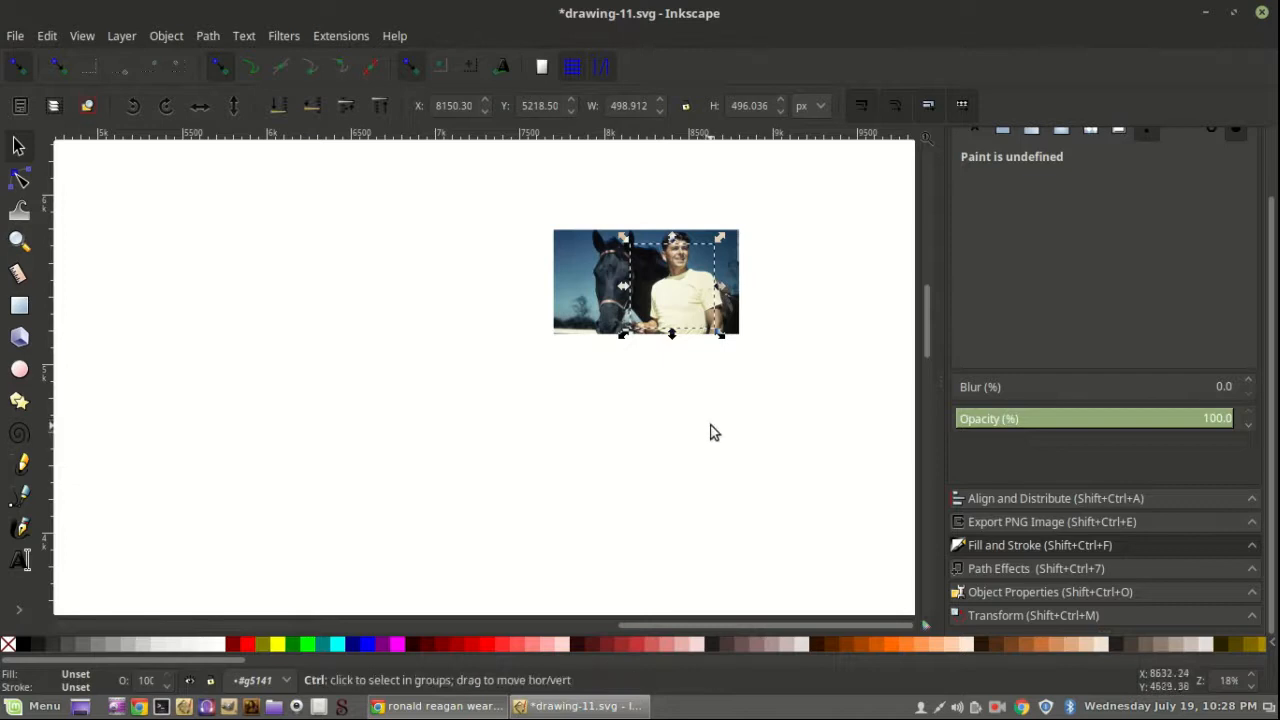
scroll(710, 432, "up", 1, "ctrl")
scroll(669, 334, "up", 3)
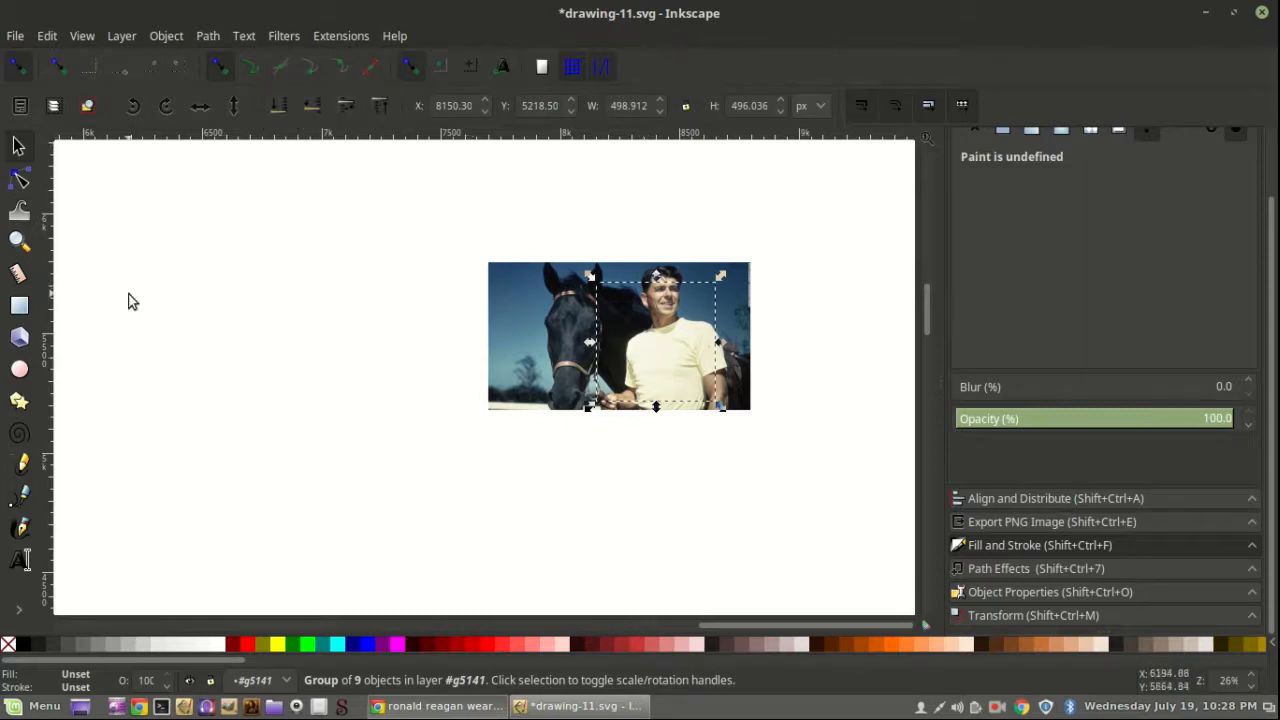
Step: Raise the shrunken design group to the top so it lies in front of the photo
left_click(19, 306)
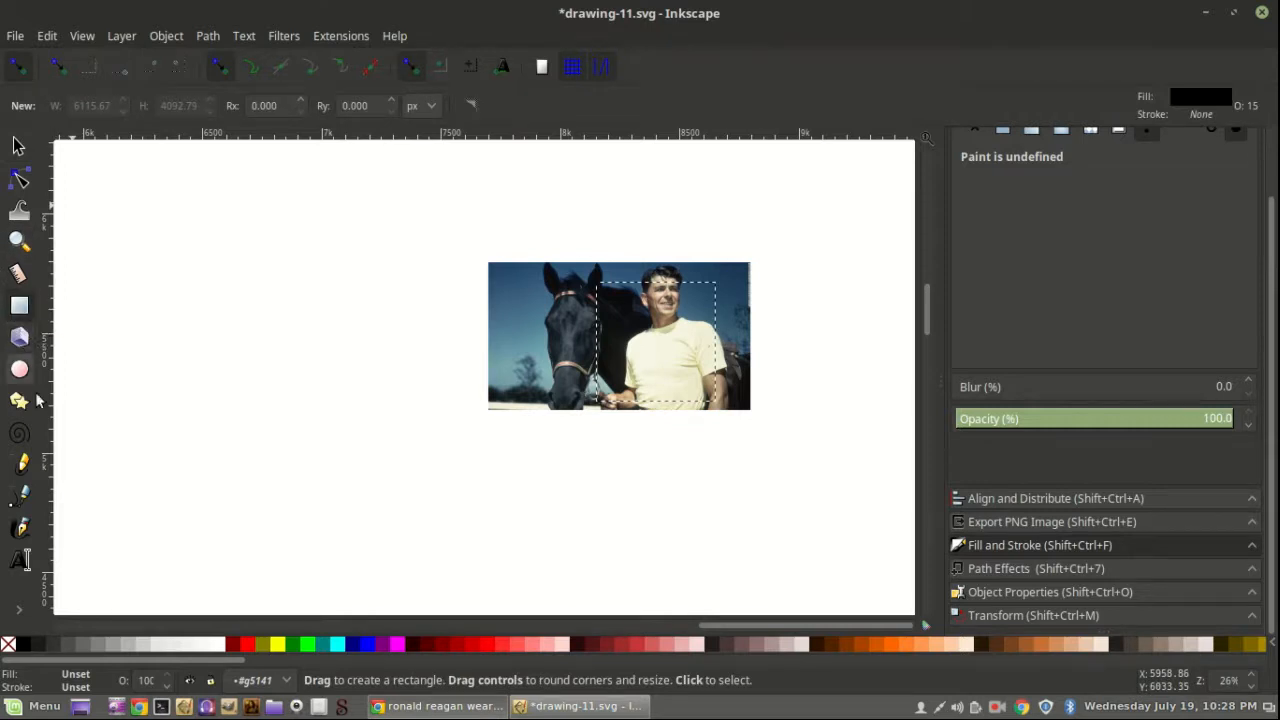
left_click(20, 178)
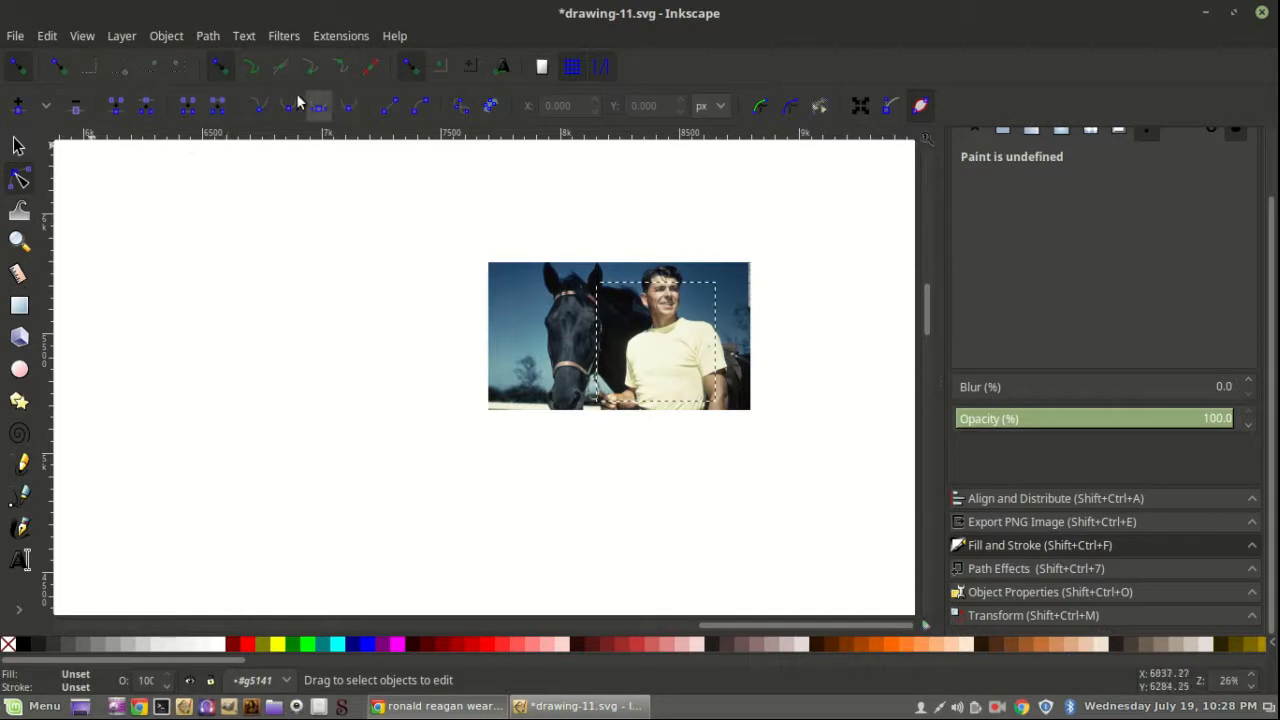
left_click(17, 148)
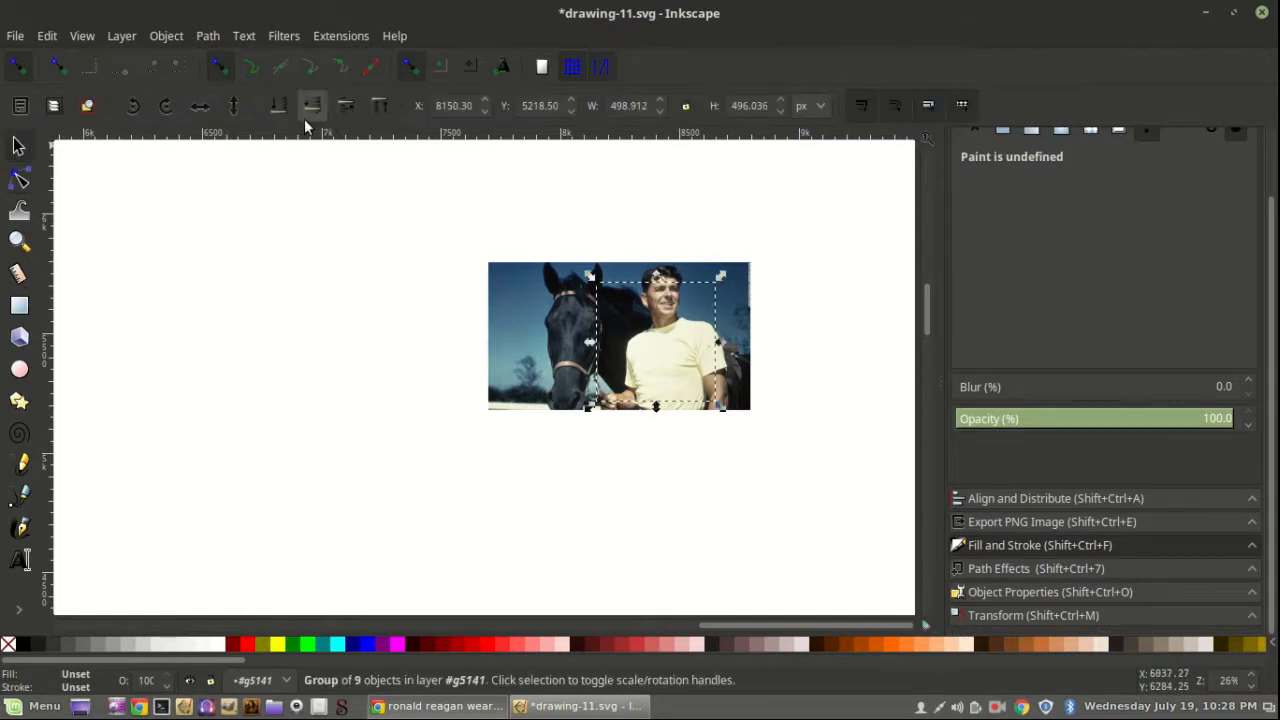
left_click(379, 105)
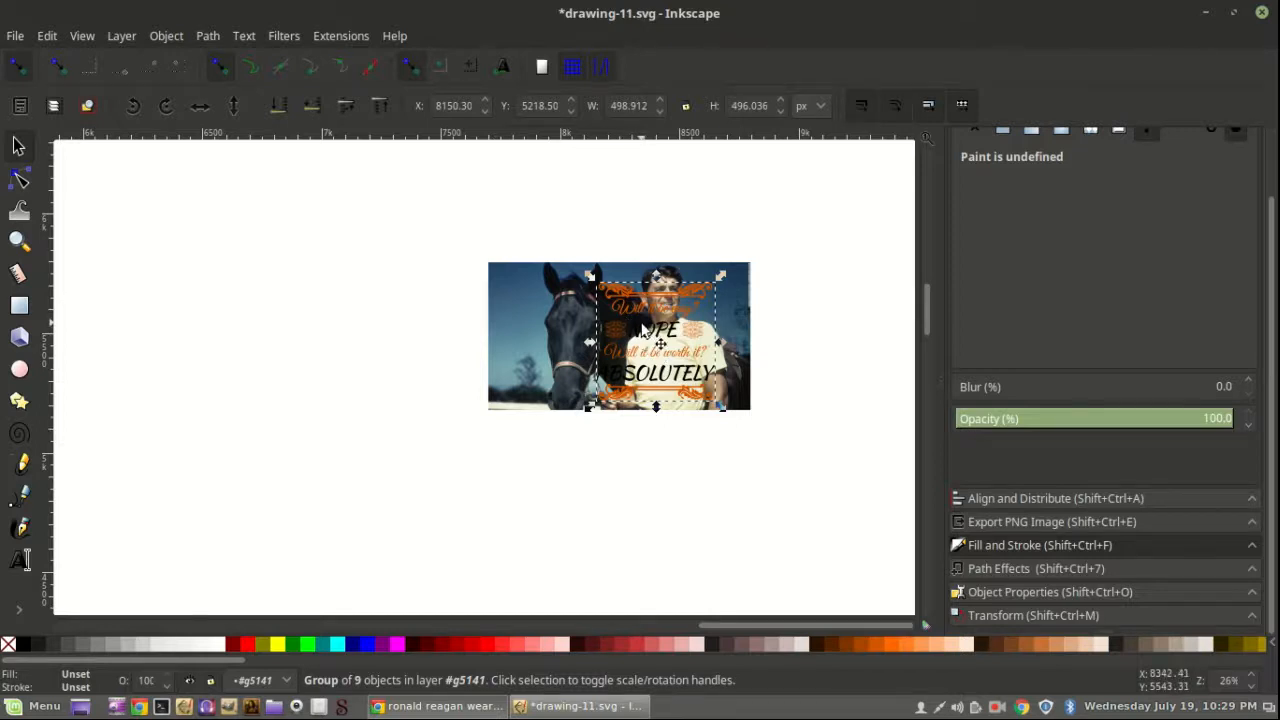
Step: Scale the design down to about 209 × 208 px and position it on the chest of the man's T-shirt
scroll(642, 326, "up", 2, "ctrl")
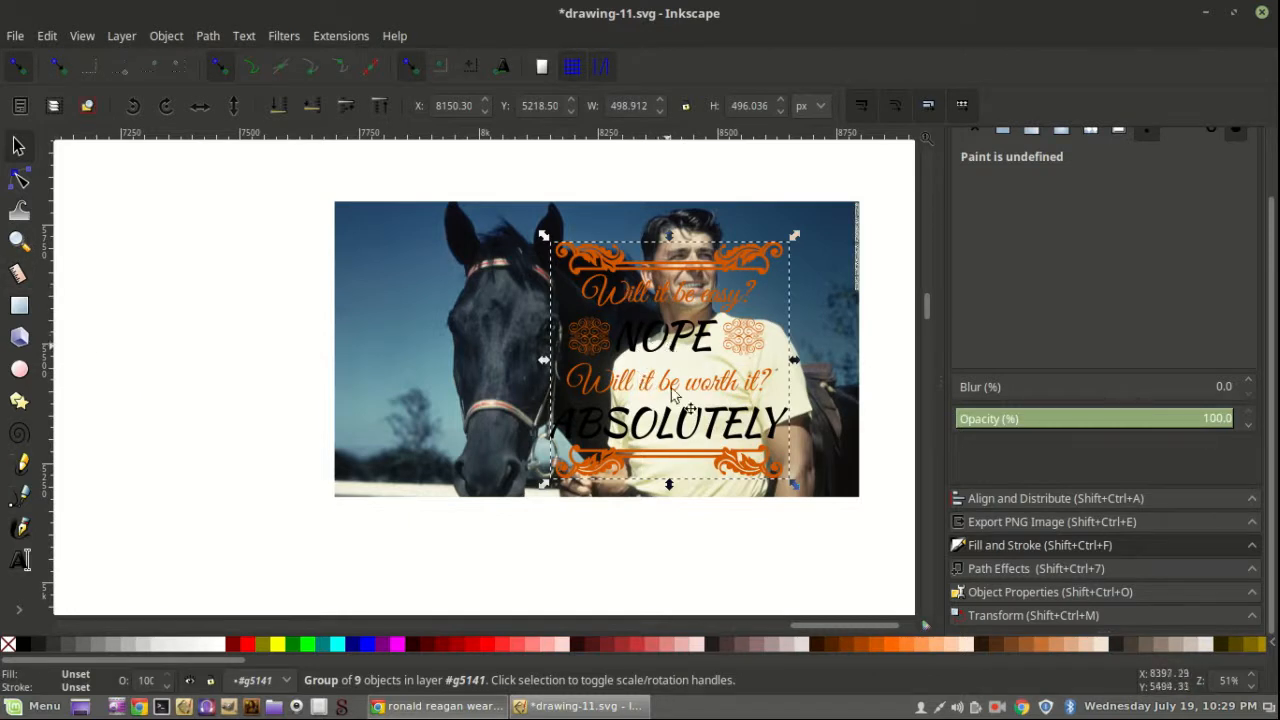
left_click(658, 545)
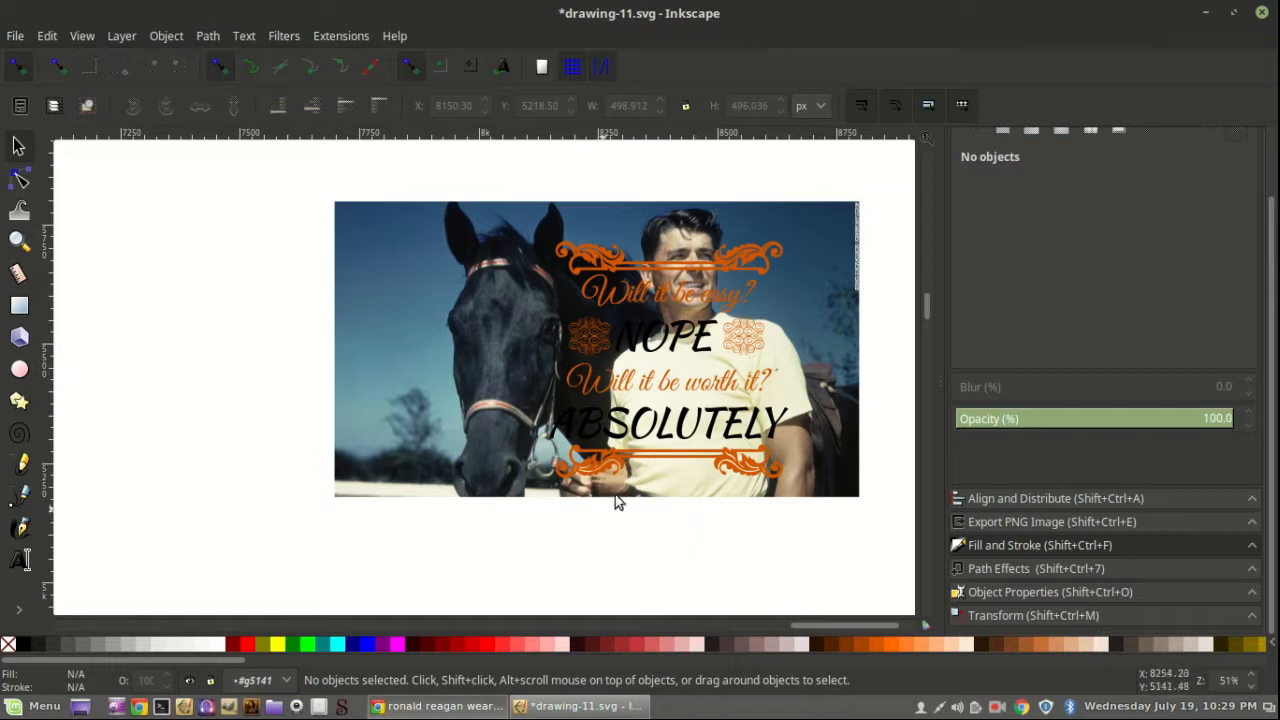
left_click(648, 342)
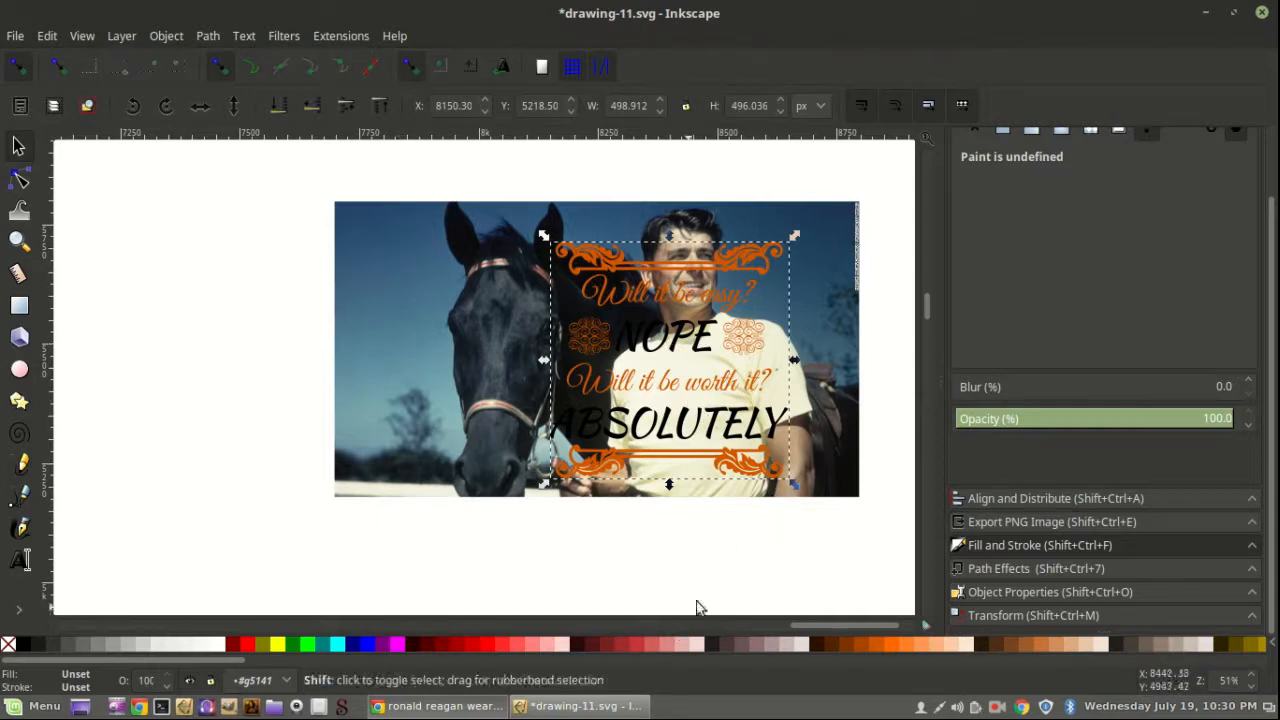
left_click_drag(793, 487, 740, 452)
left_click_drag(672, 402, 702, 452)
mouse_move(768, 478)
left_mouse_down()
mouse_move(743, 452)
mouse_move(747, 466)
left_mouse_up()
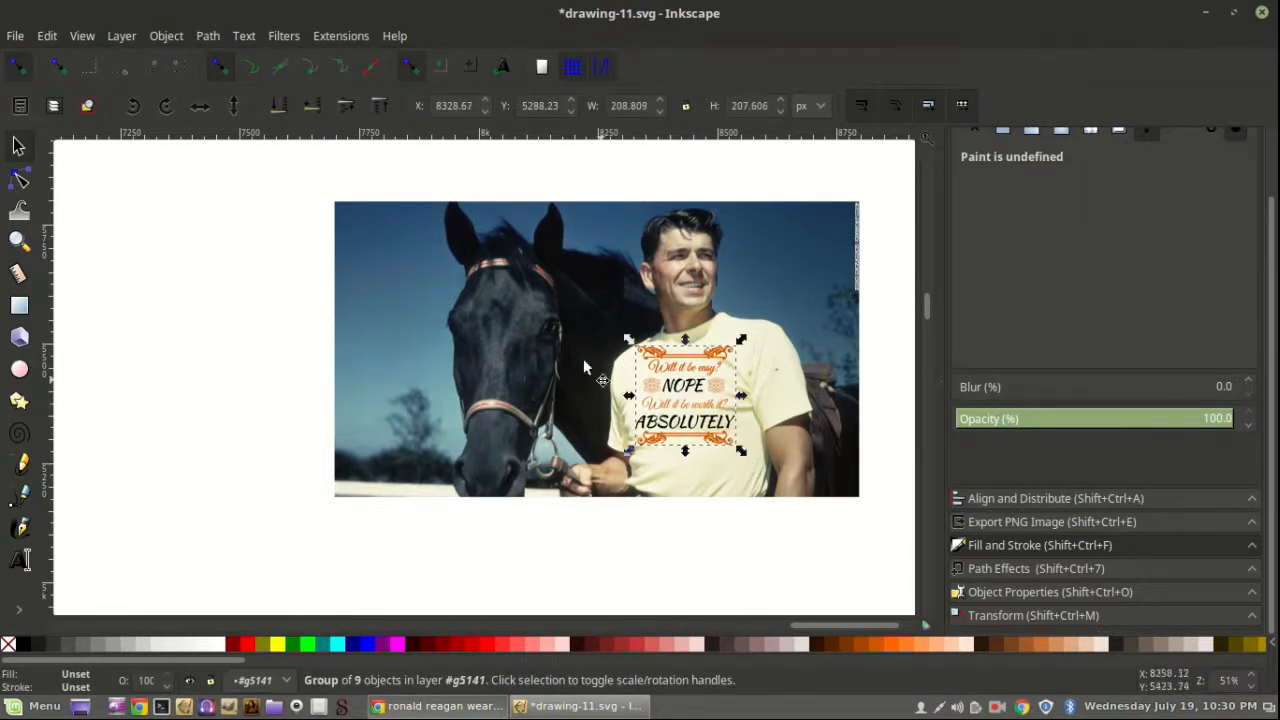
Step: Ungroup the quote design on the man's T-shirt into its separate text and ornament objects
scroll(690, 425, "up", 2, "ctrl")
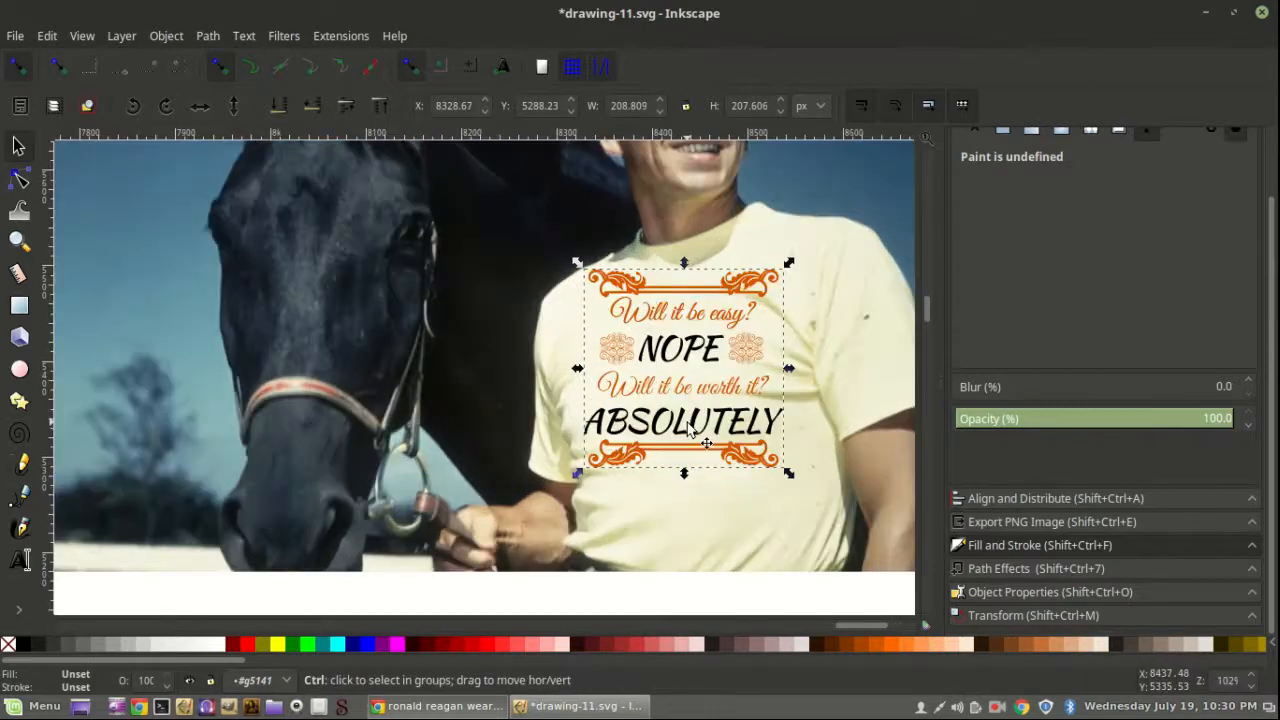
scroll(690, 425, "down", 2, "ctrl")
scroll(692, 428, "up", 2, "ctrl")
scroll(690, 425, "down", 2, "ctrl")
scroll(690, 425, "up", 2, "ctrl")
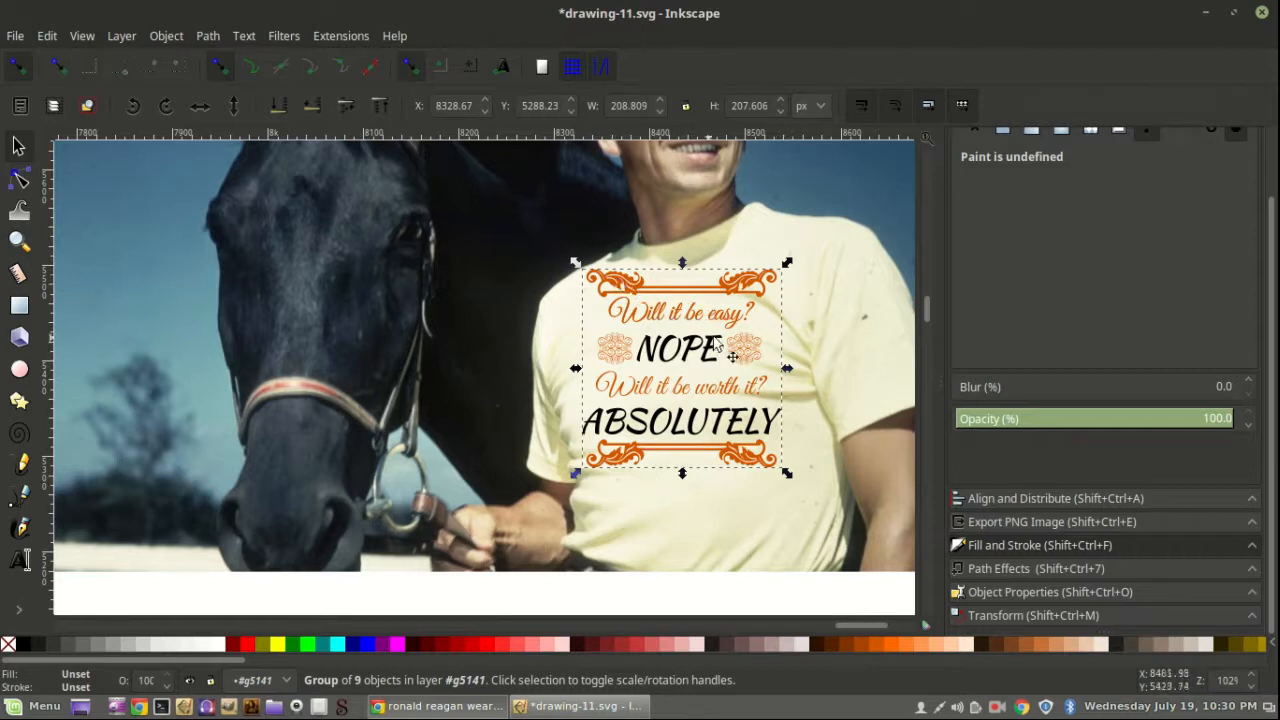
right_click(680, 356)
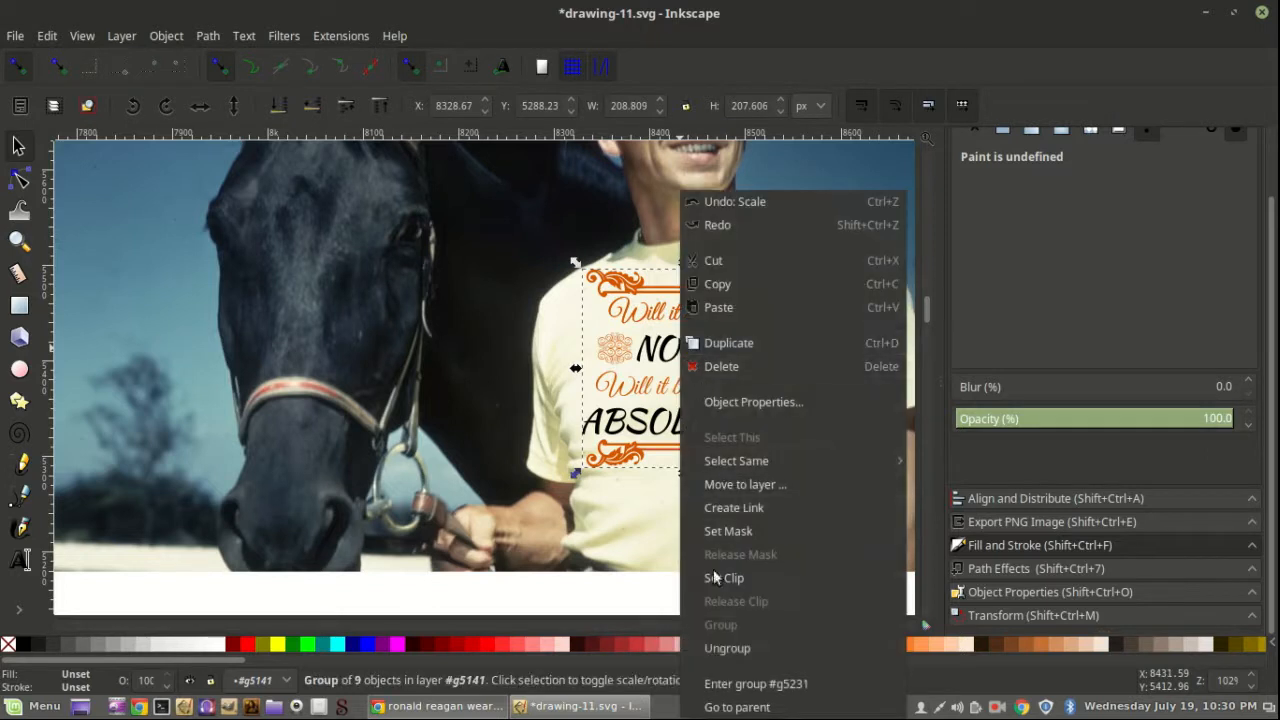
left_click(727, 647)
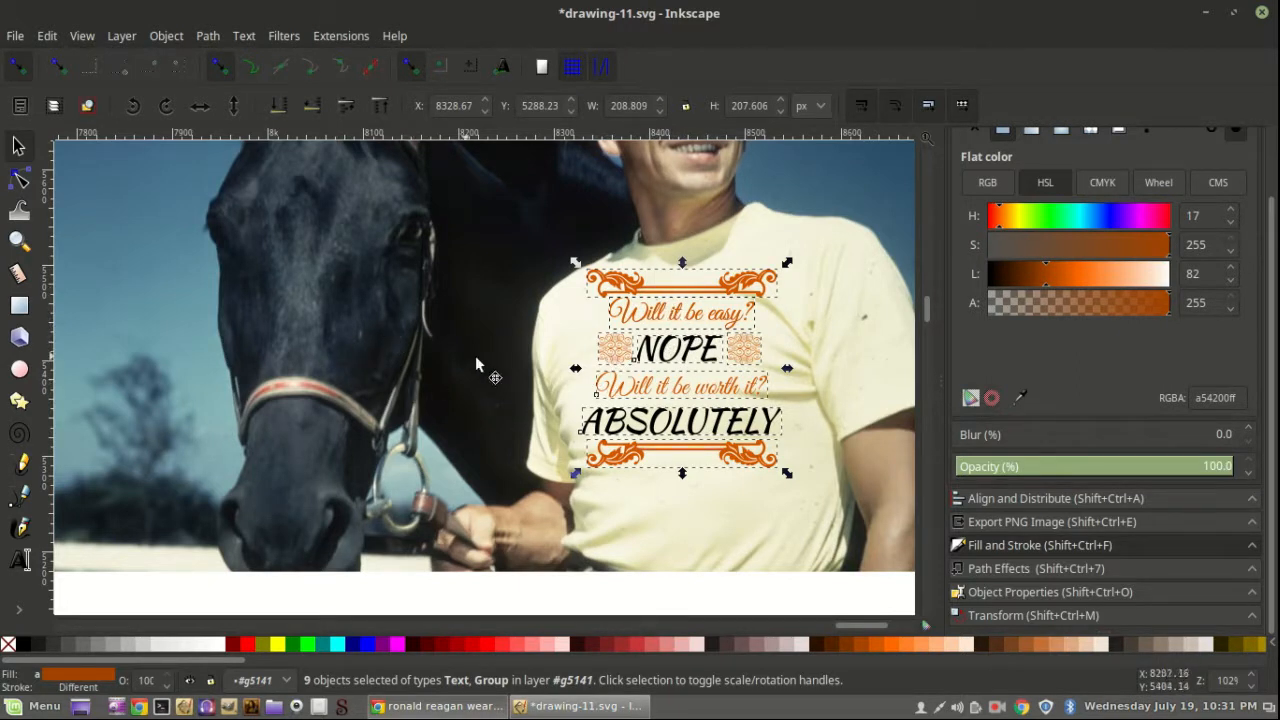
Step: Duplicate the two small orange ornaments flanking NOPE twice in place so they look bolder on the shirt
left_click(150, 315)
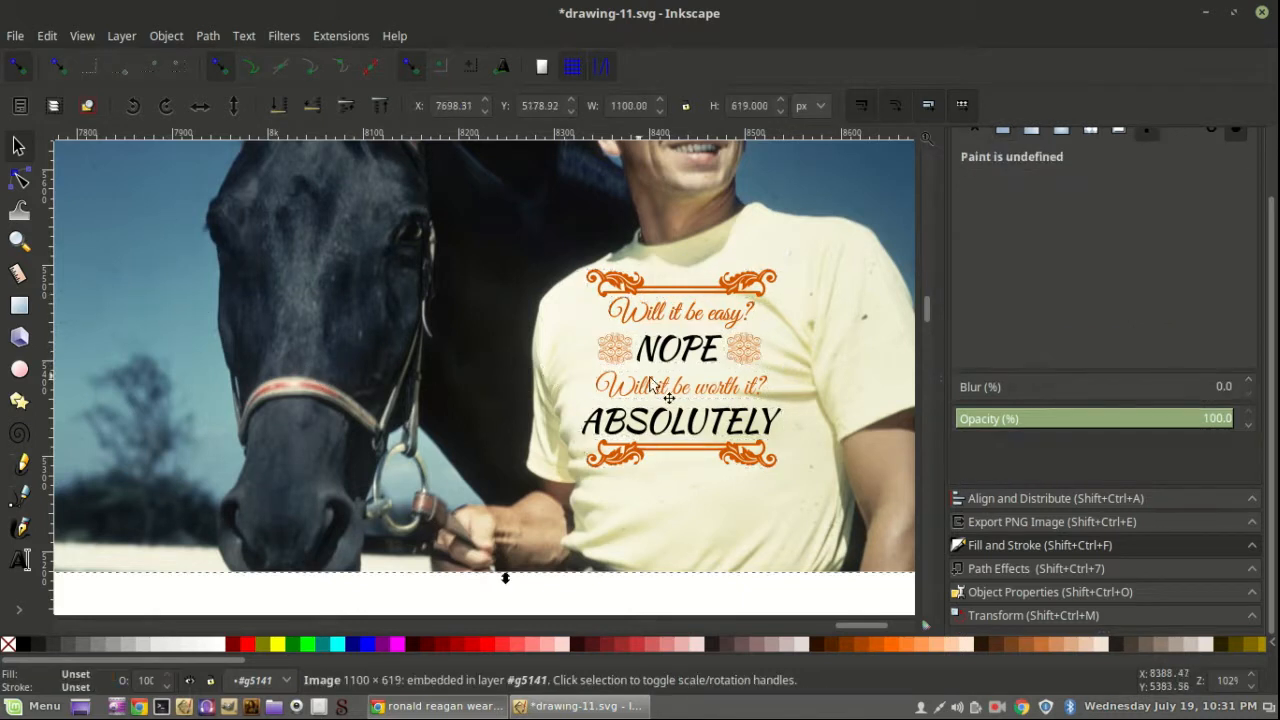
left_click(621, 353)
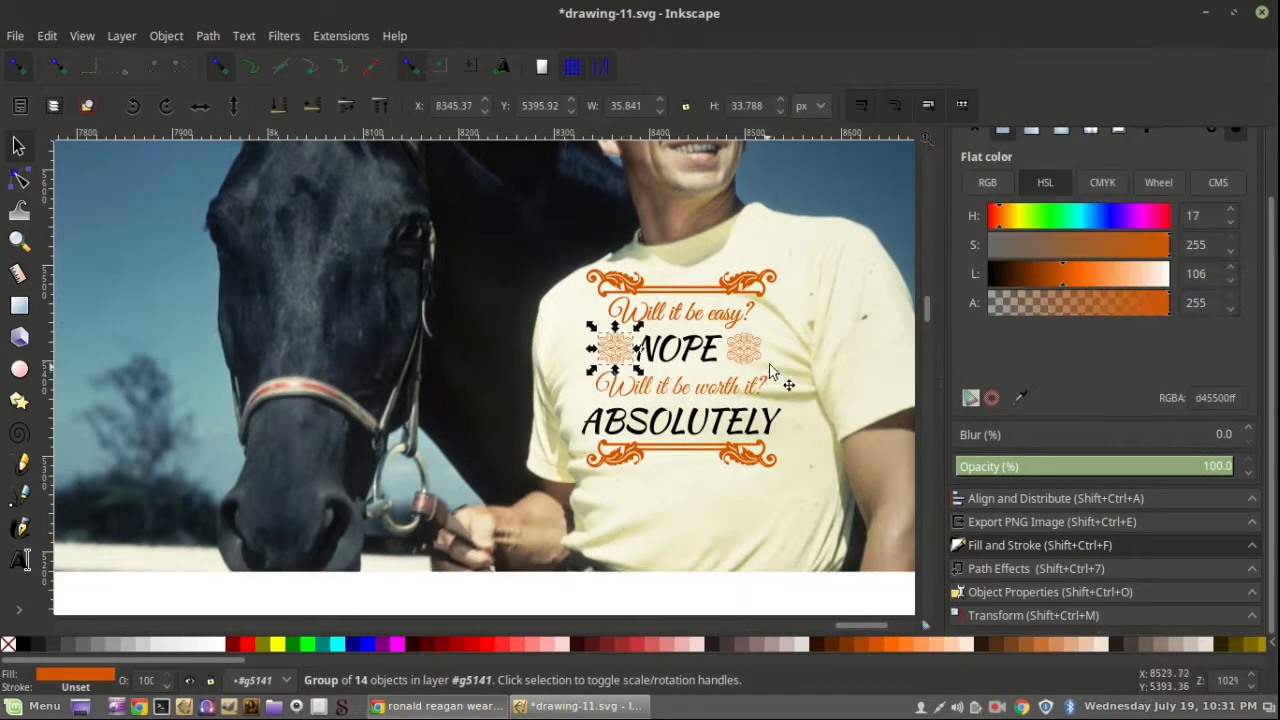
left_click(748, 352, "ctrl")
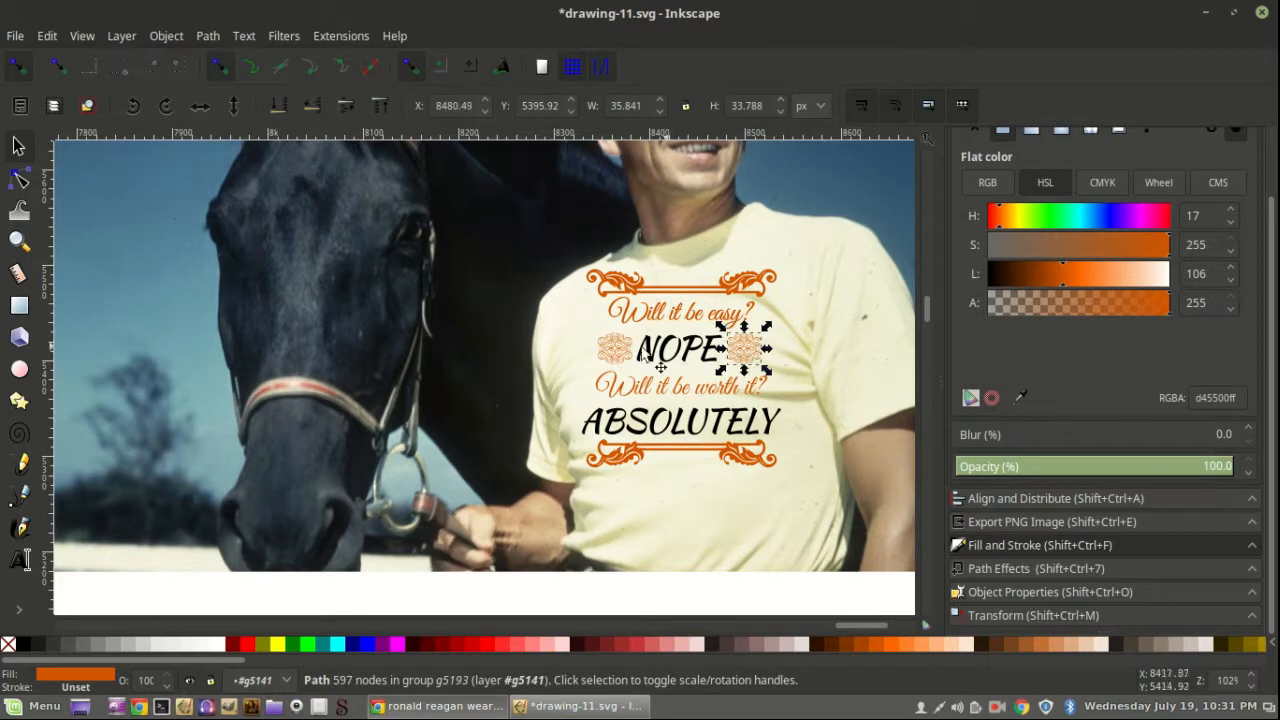
left_click(599, 357, "shift")
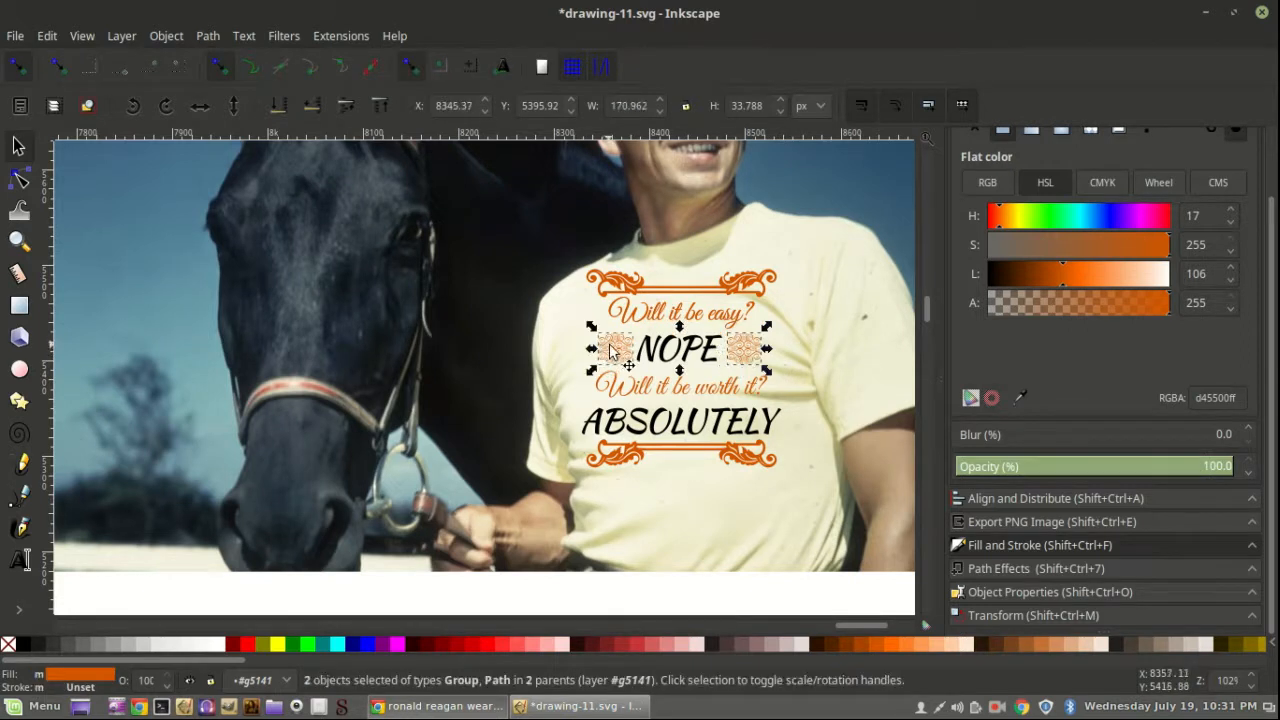
right_click(615, 360)
left_click(660, 341)
right_click(620, 352)
left_click(648, 345)
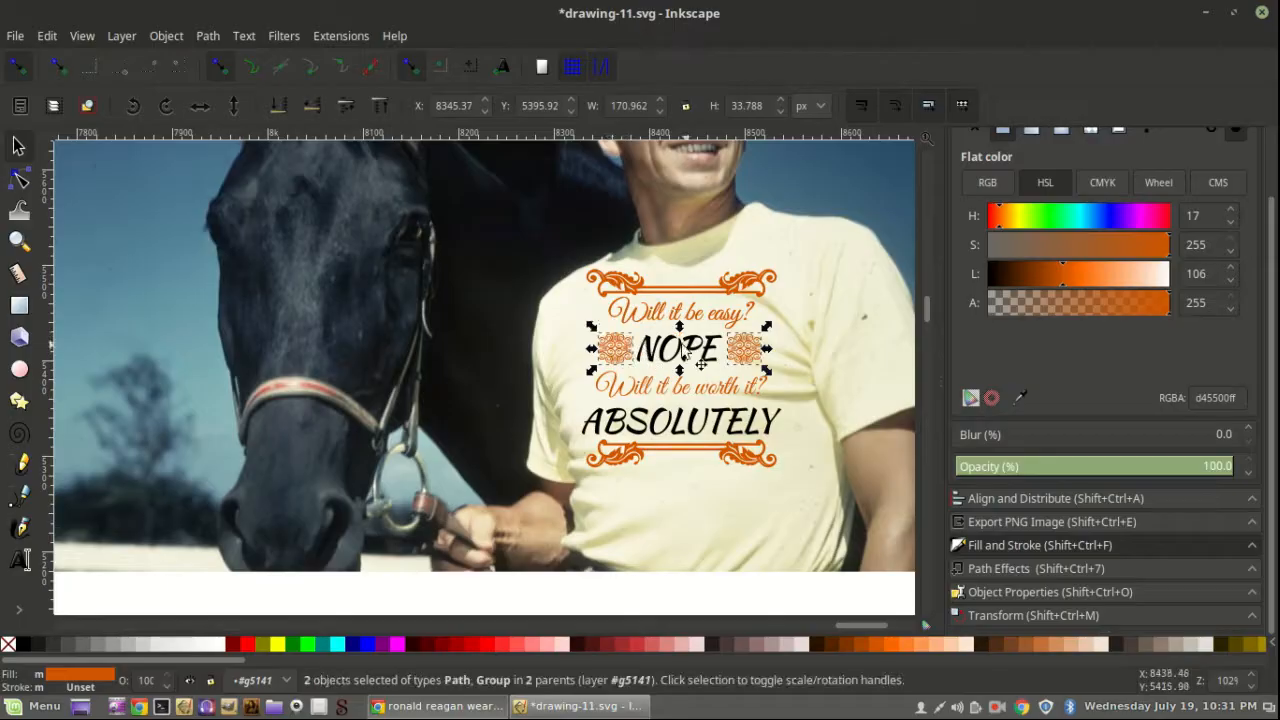
left_click(96, 326)
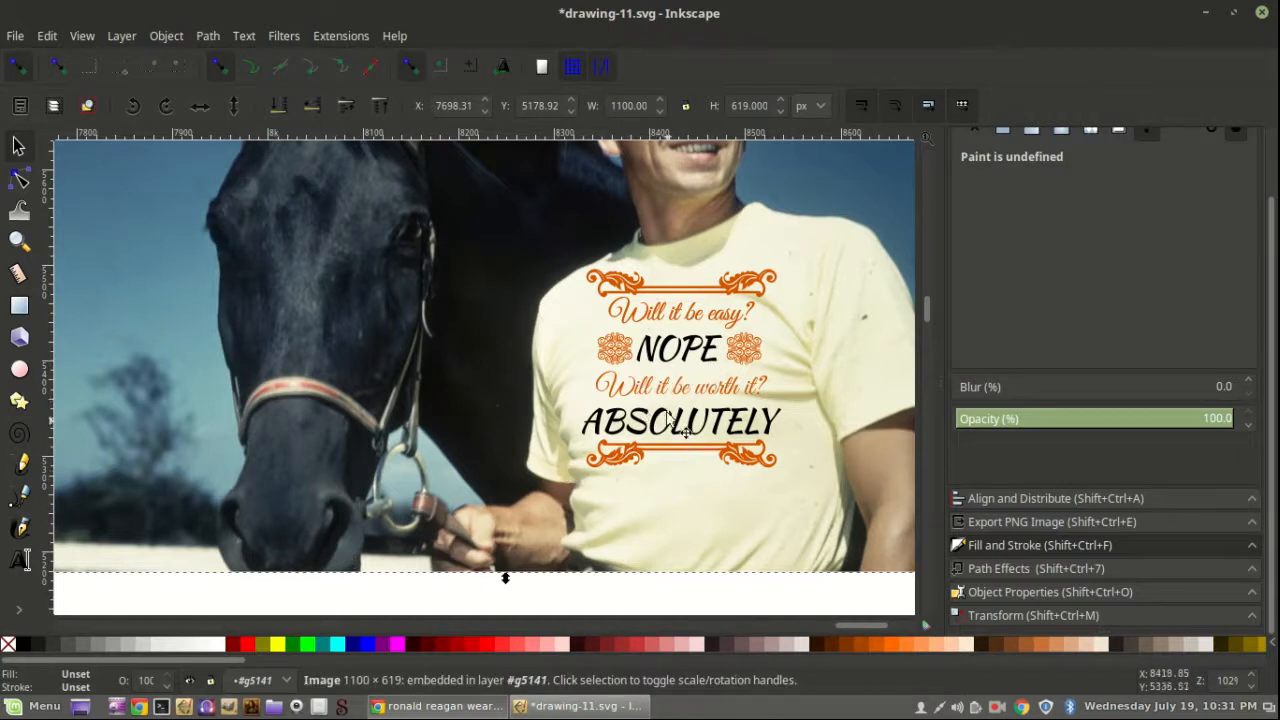
Step: Lower the opacity of the black NOPE and ABSOLUTELY texts to 88%
left_click(670, 355)
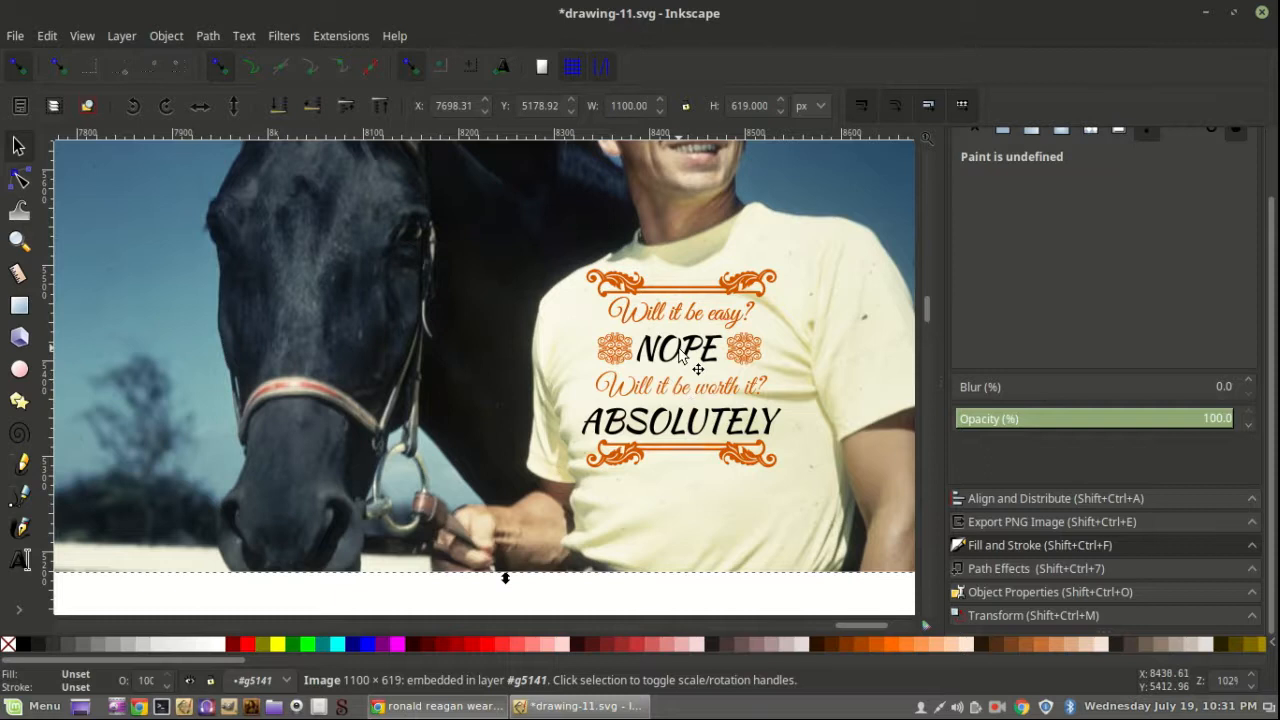
left_click(683, 423, "shift")
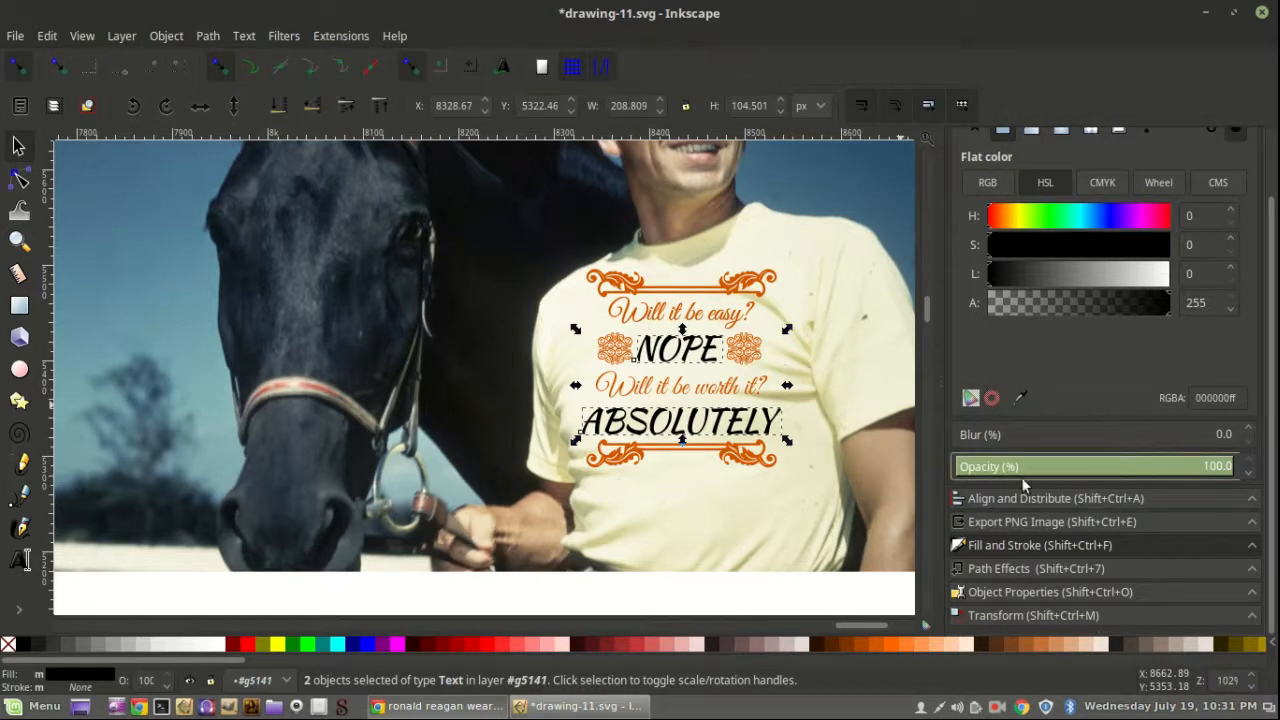
left_click(1080, 498)
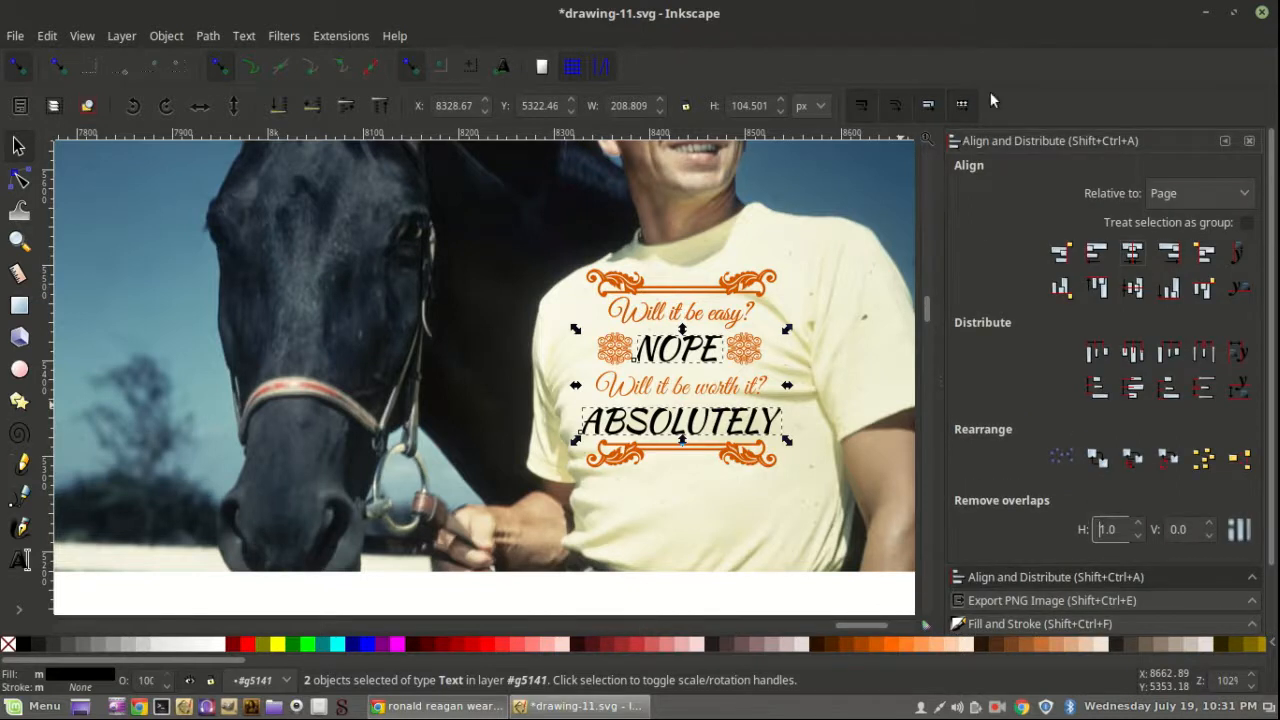
scroll(1116, 471, "down", 2)
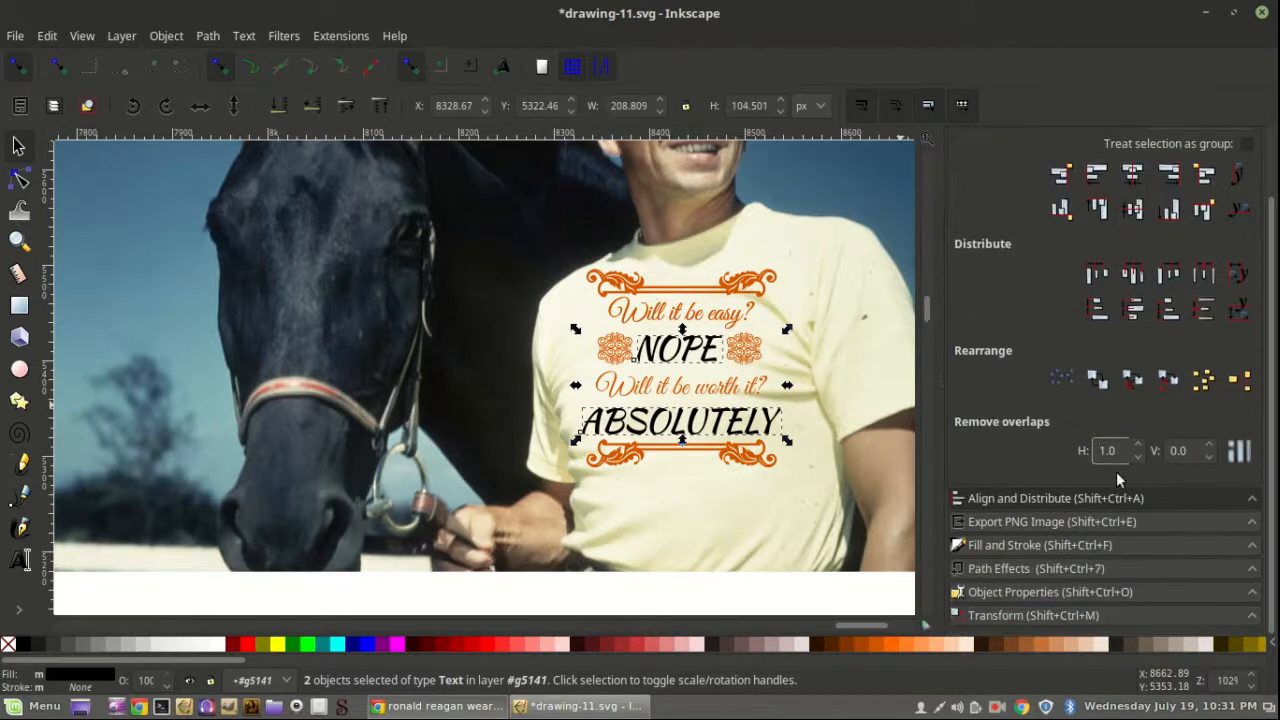
left_click(1041, 547)
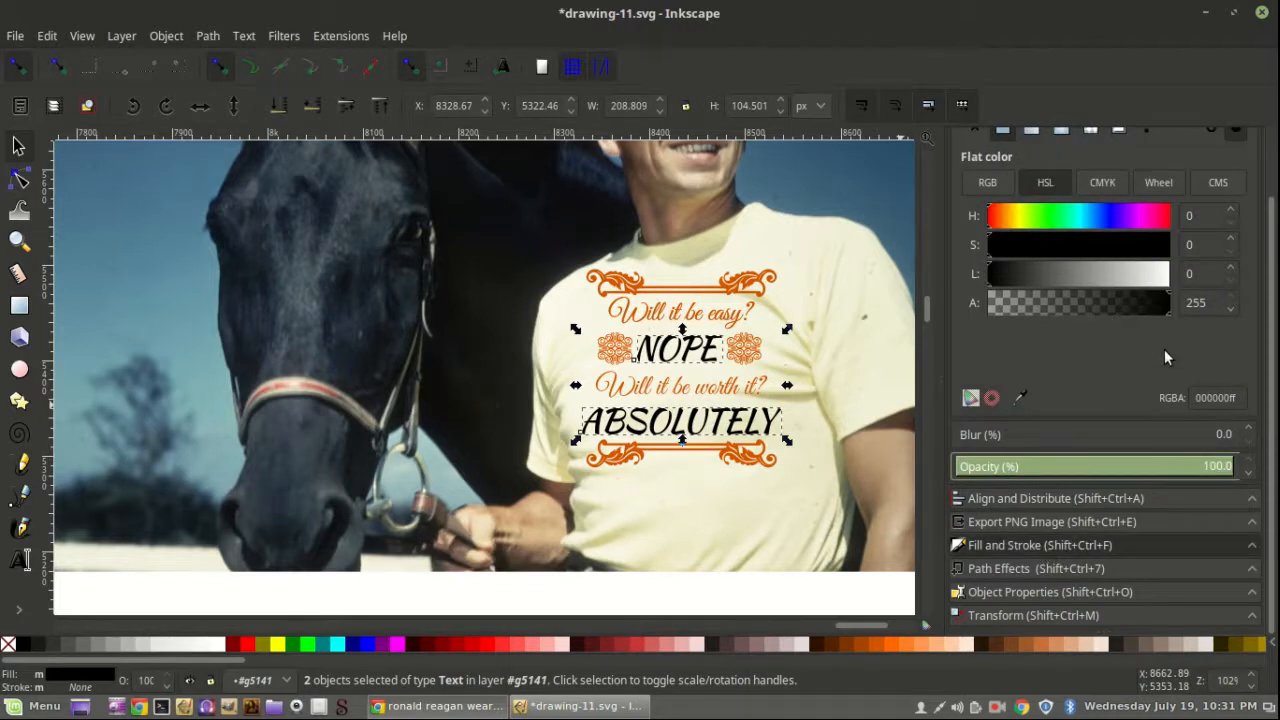
scroll(1141, 322, "up", 2)
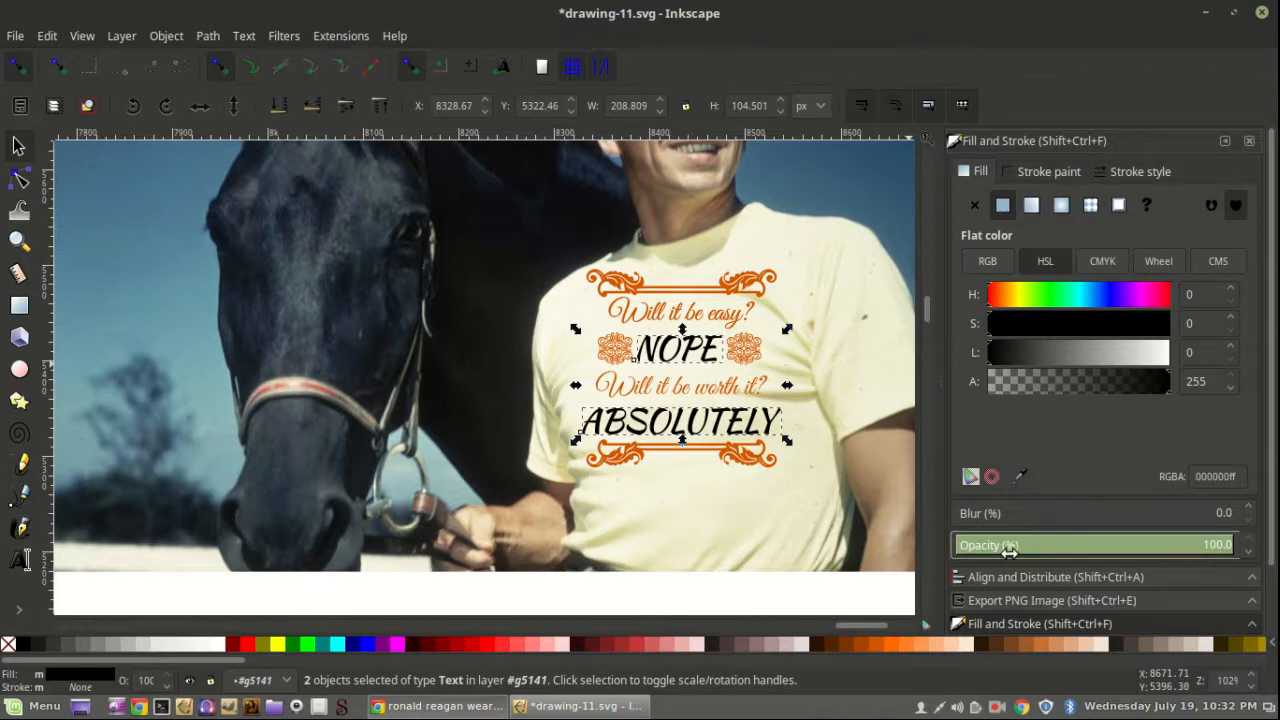
scroll(1074, 441, "down", 2)
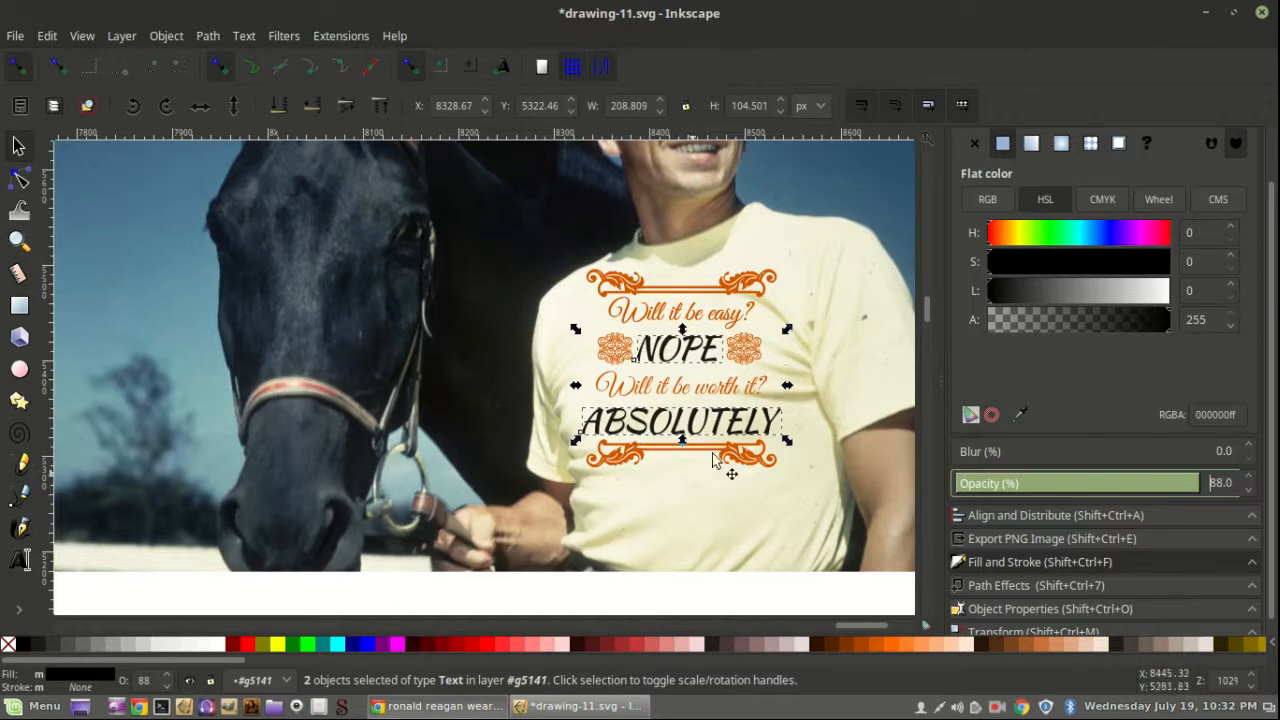
Step: Lower the opacity of the upper and lower ornamental borders of the design to 83%
left_click(628, 282)
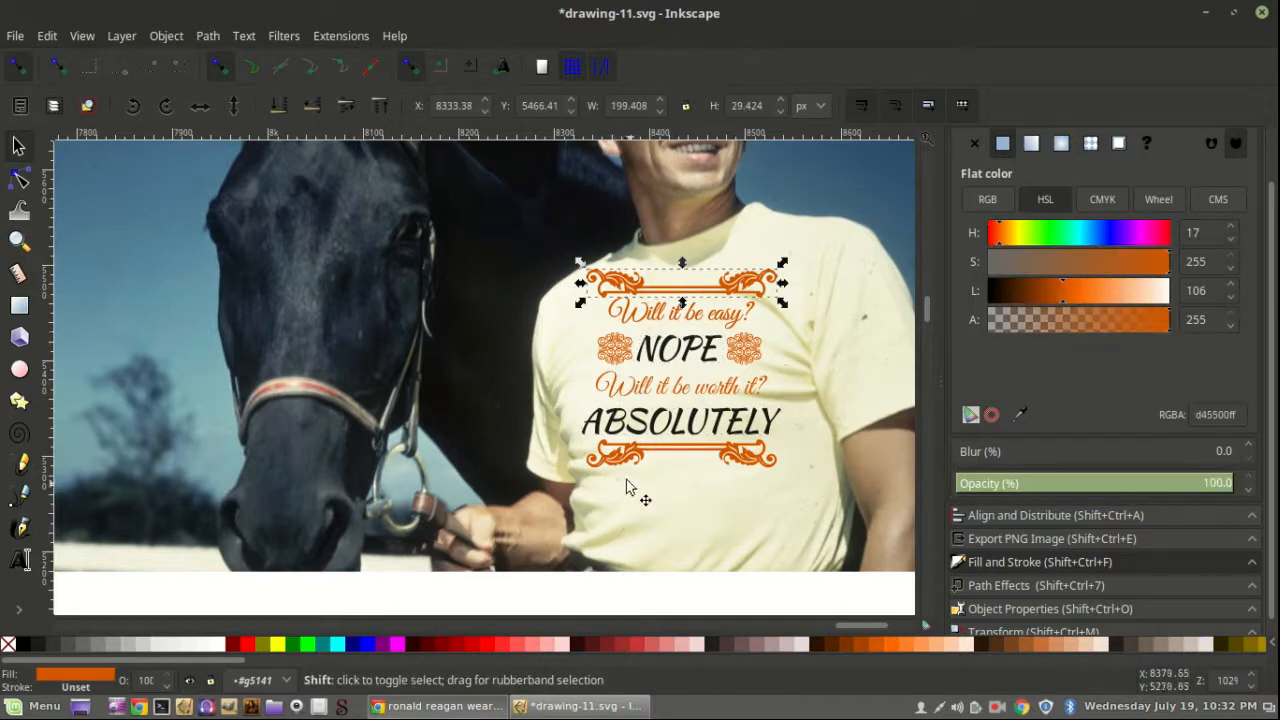
left_click(621, 462, "shift")
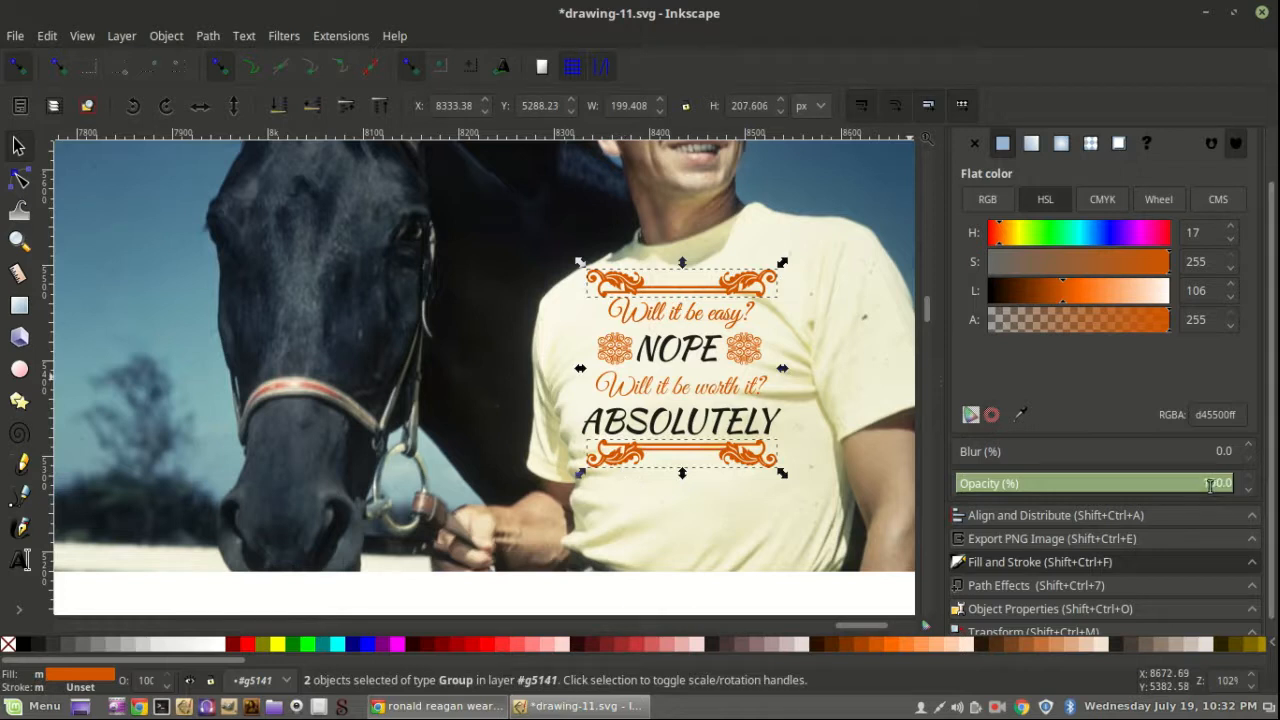
scroll(1199, 483, "down", 1)
scroll(1190, 483, "down", 1)
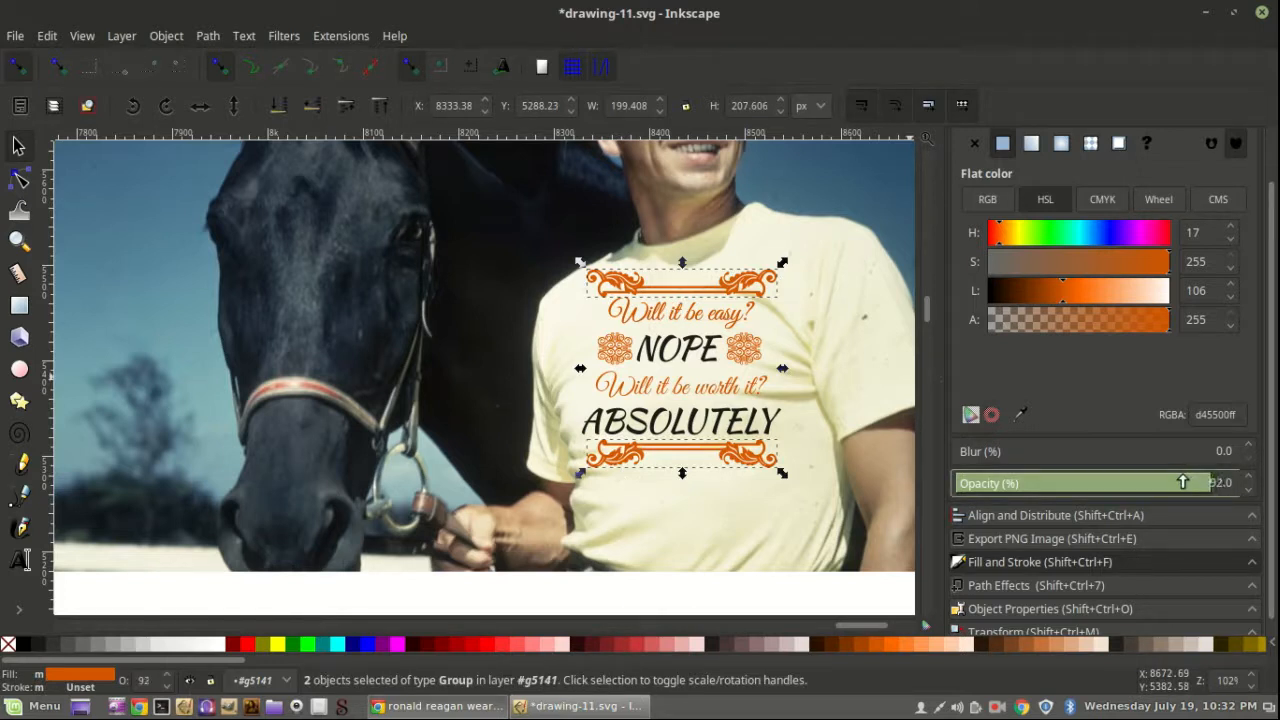
scroll(1179, 483, "down", 1)
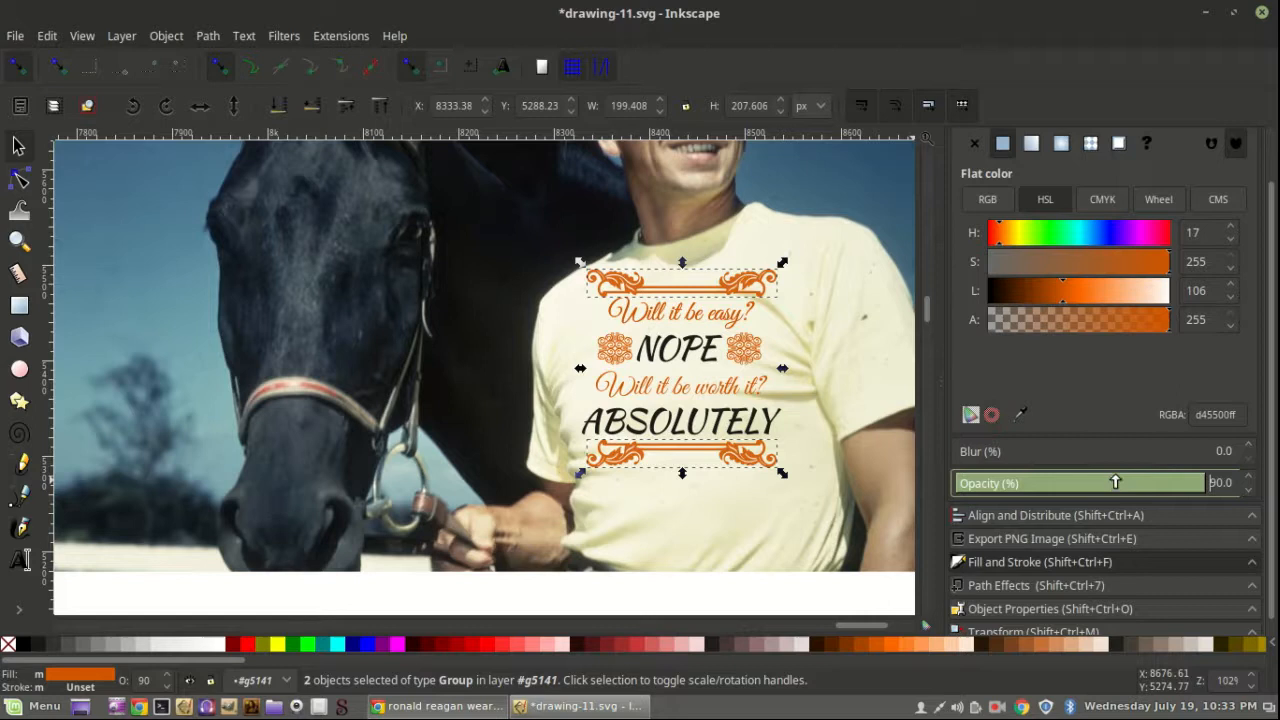
left_click_drag(1181, 483, 1163, 479)
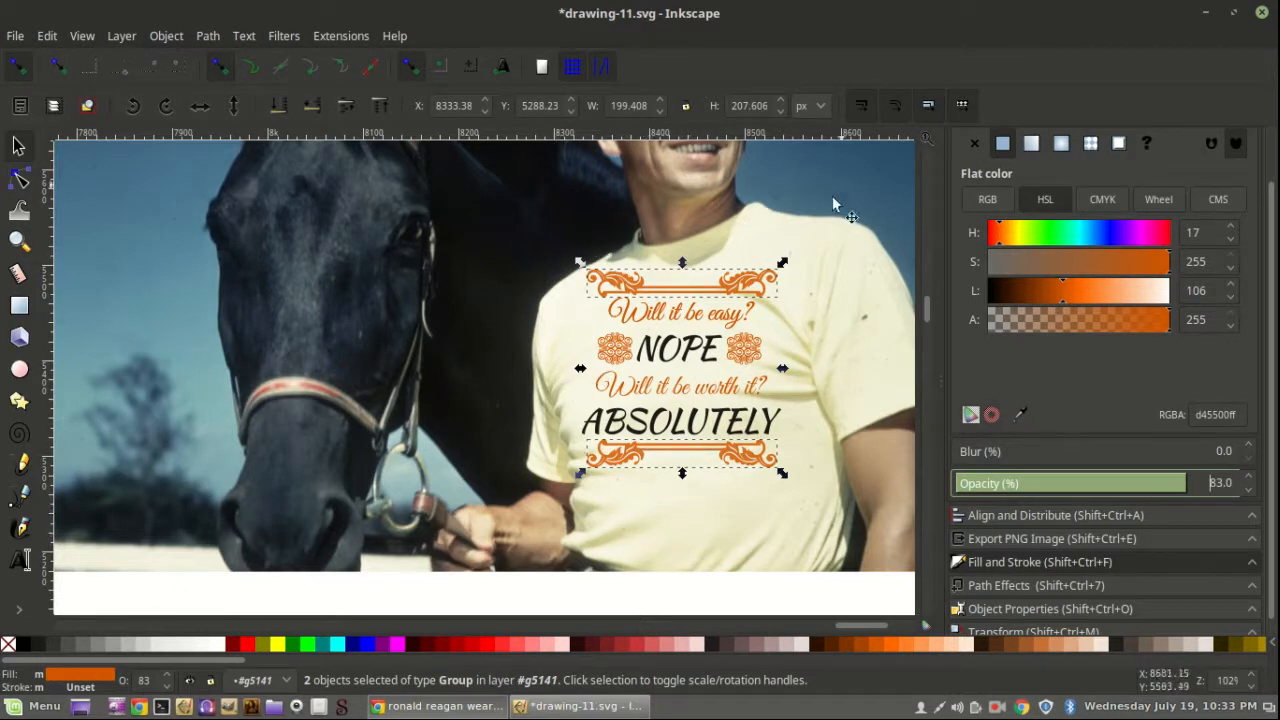
scroll(645, 300, "down", 3)
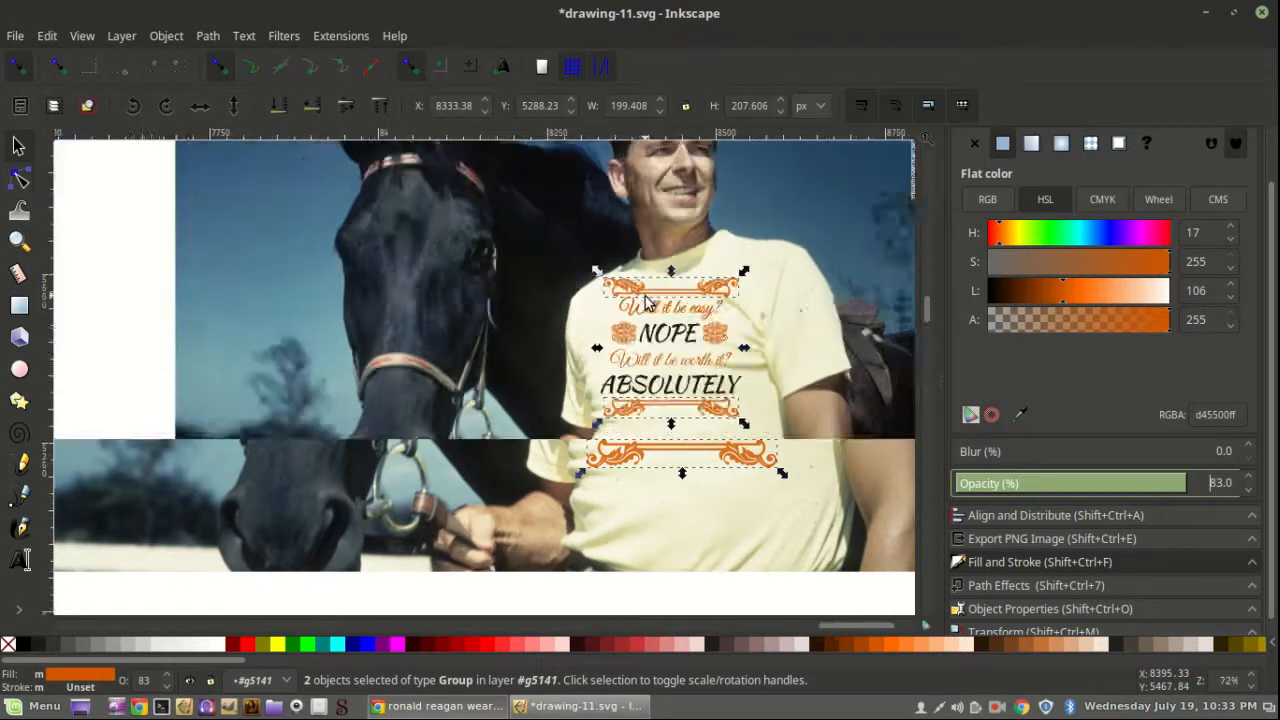
scroll(328, 280, "up", 1)
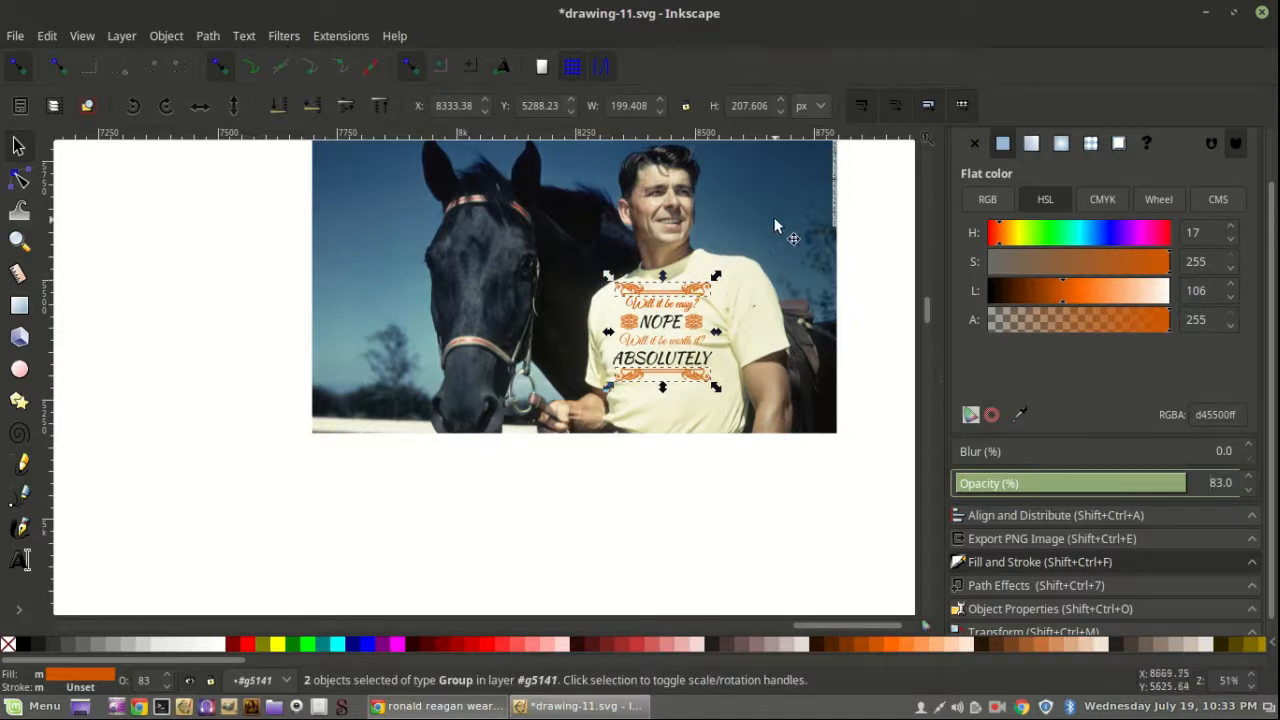
left_click_drag(782, 225, 684, 225)
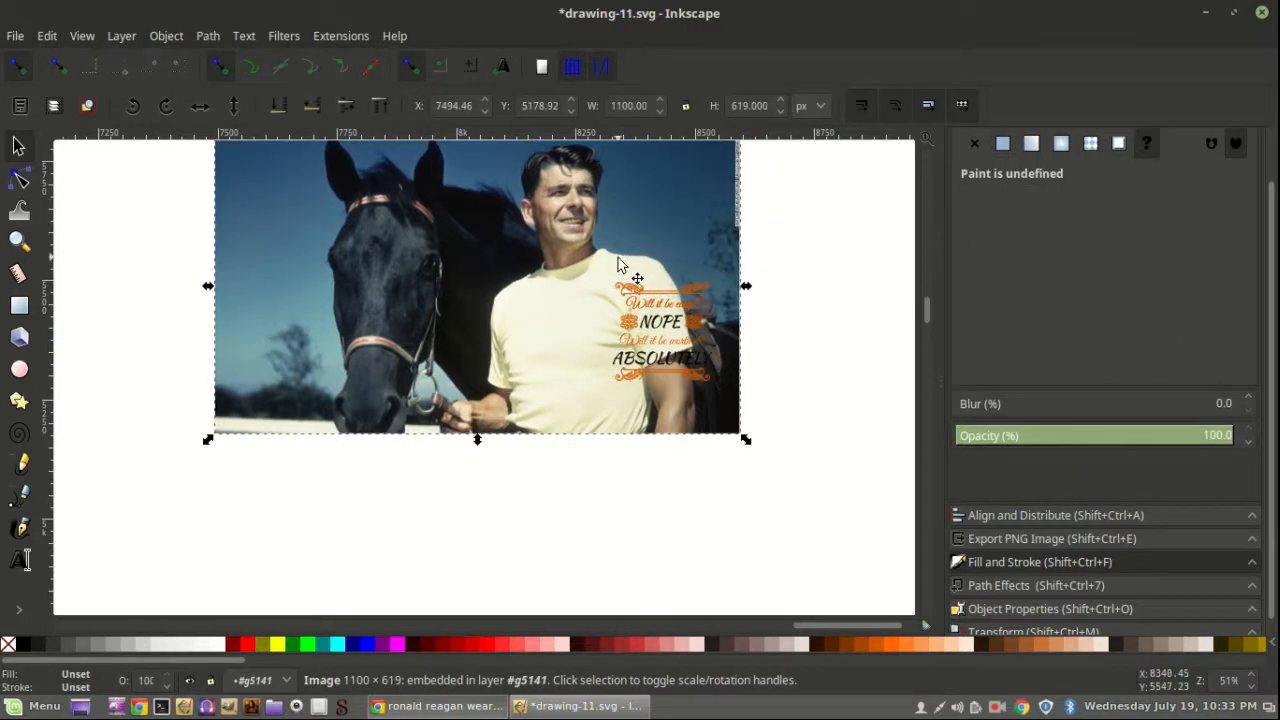
key("ctrl+z")
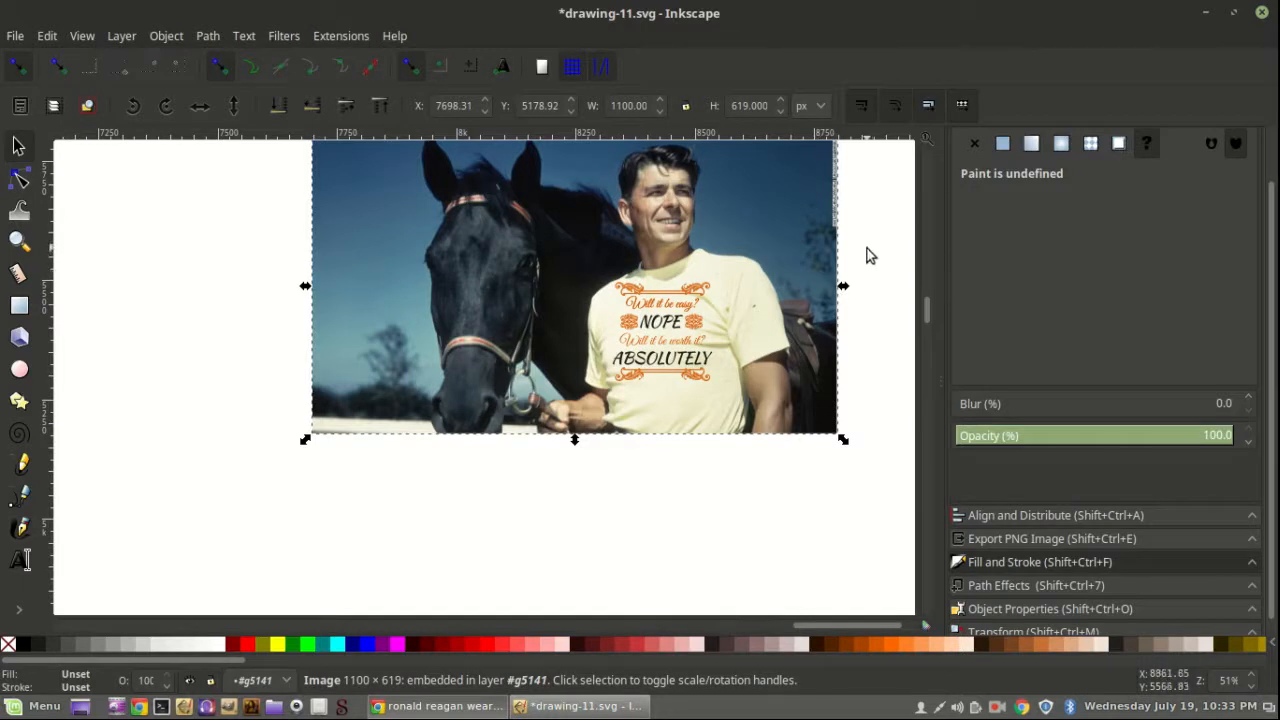
Step: Group all the text and ornament objects of the shirt design, leaving the photo out
left_click_drag(856, 262, 577, 444)
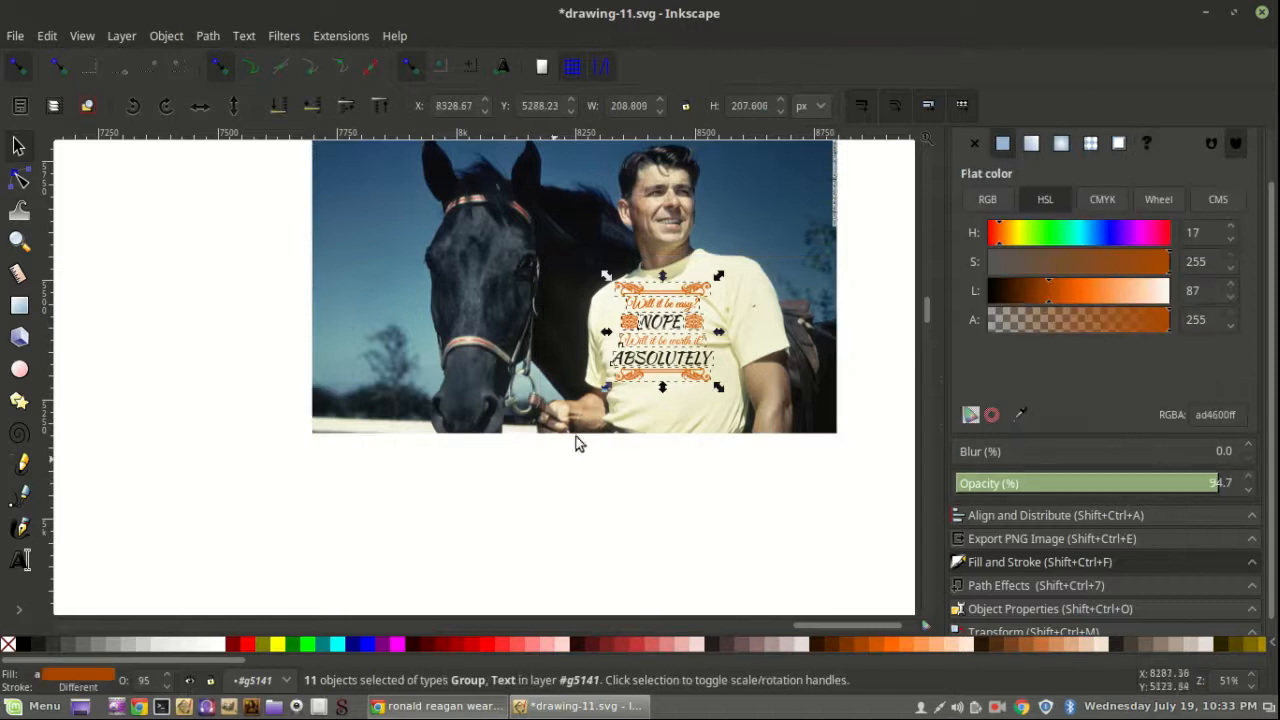
right_click(652, 336)
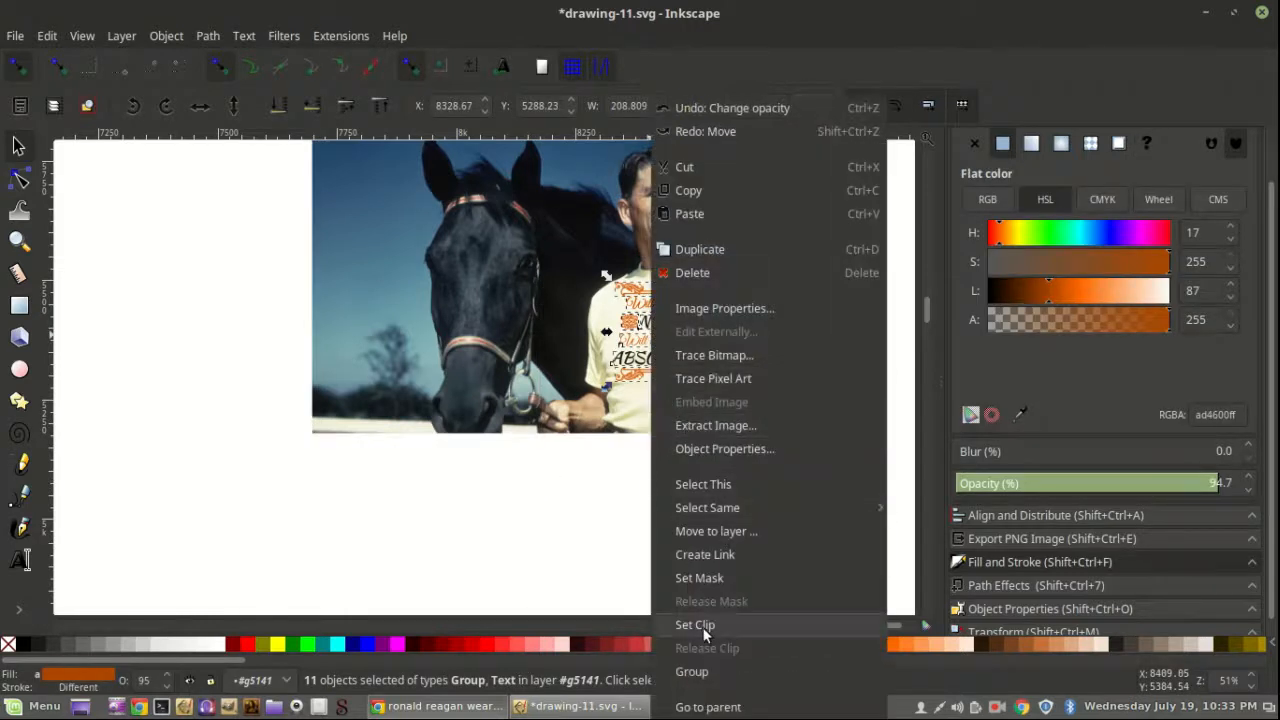
left_click(692, 672)
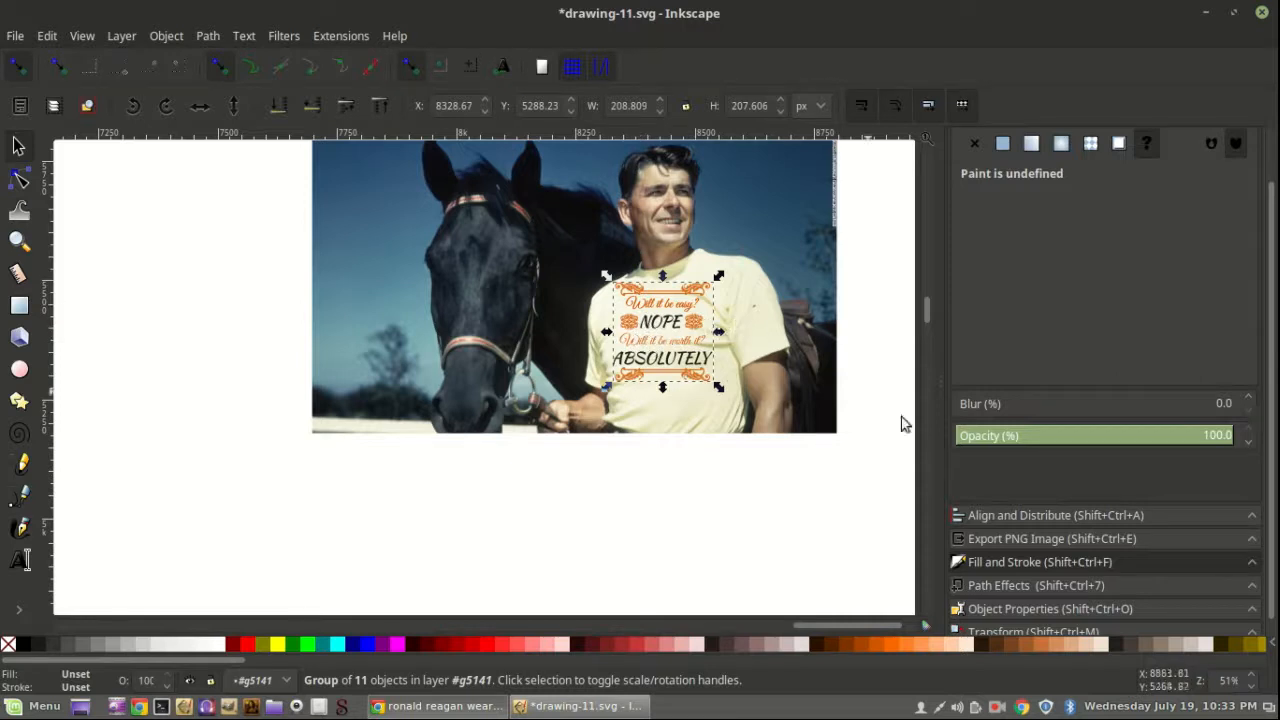
Step: Set the opacity of the grouped shirt design to 90%
scroll(655, 357, "up", 3)
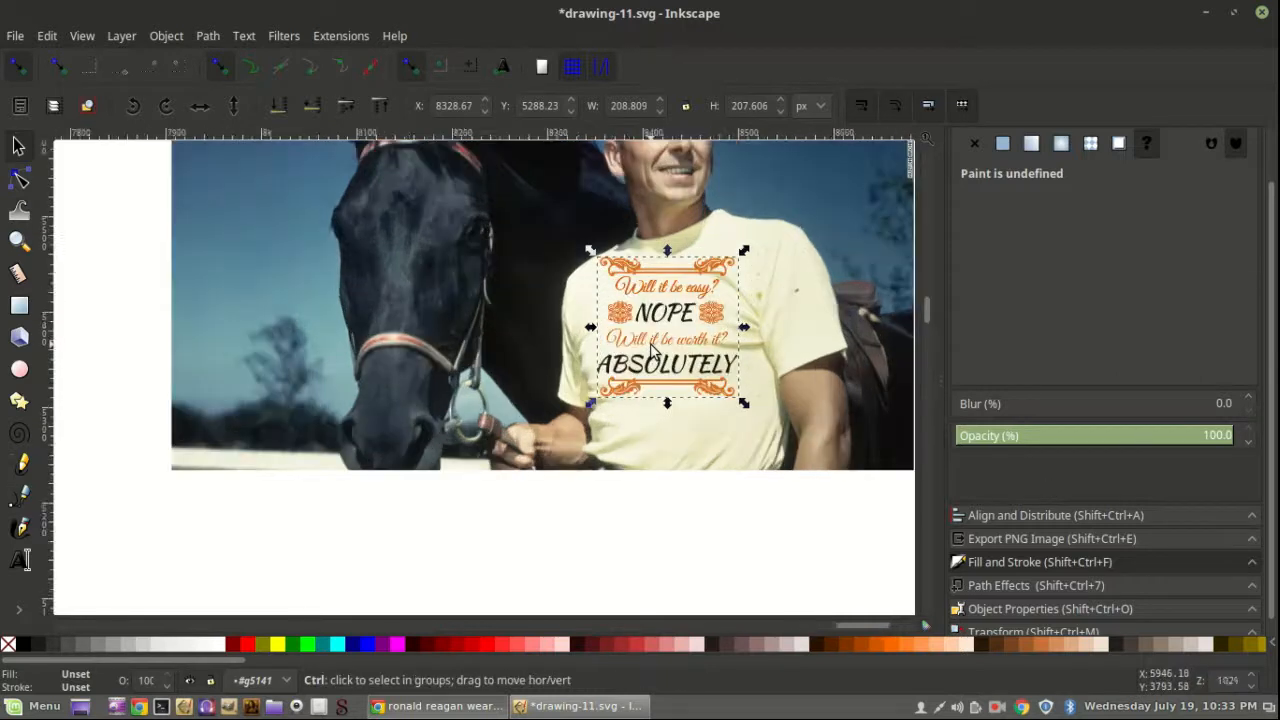
scroll(655, 357, "down", 2)
scroll(655, 357, "up", 1)
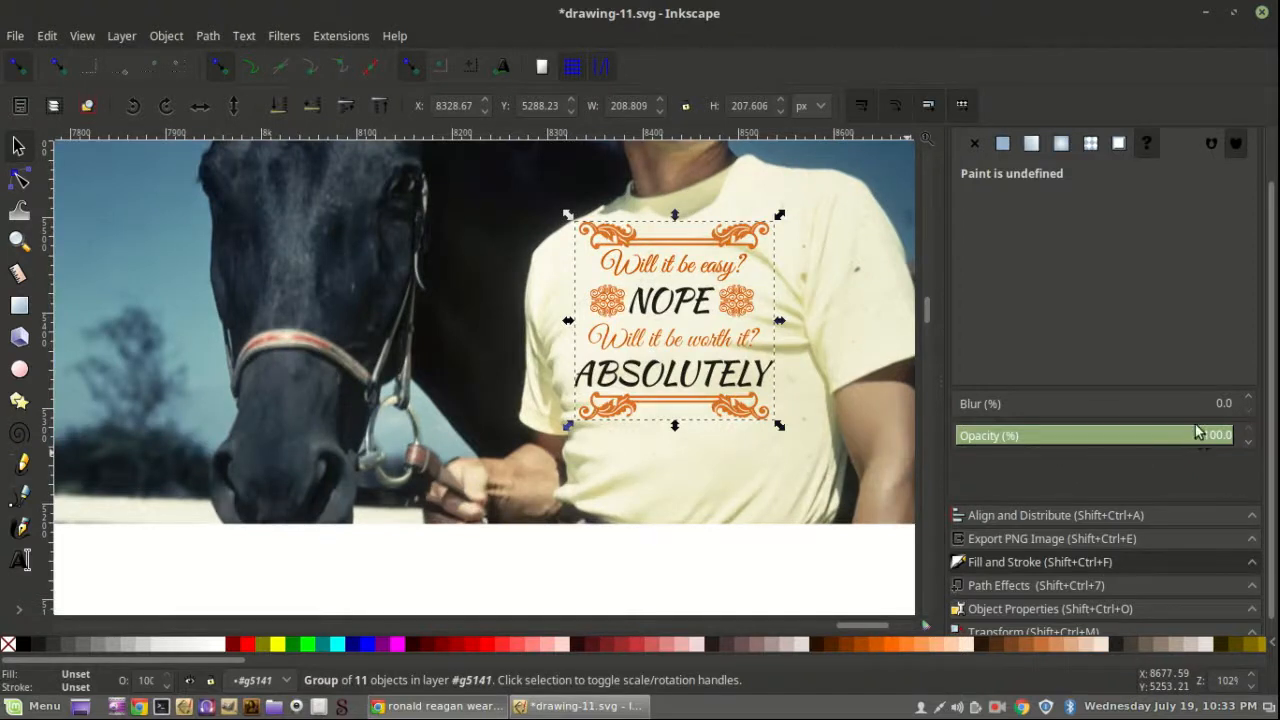
left_click_drag(1195, 436, 1151, 428)
scroll(1153, 436, "up", 1)
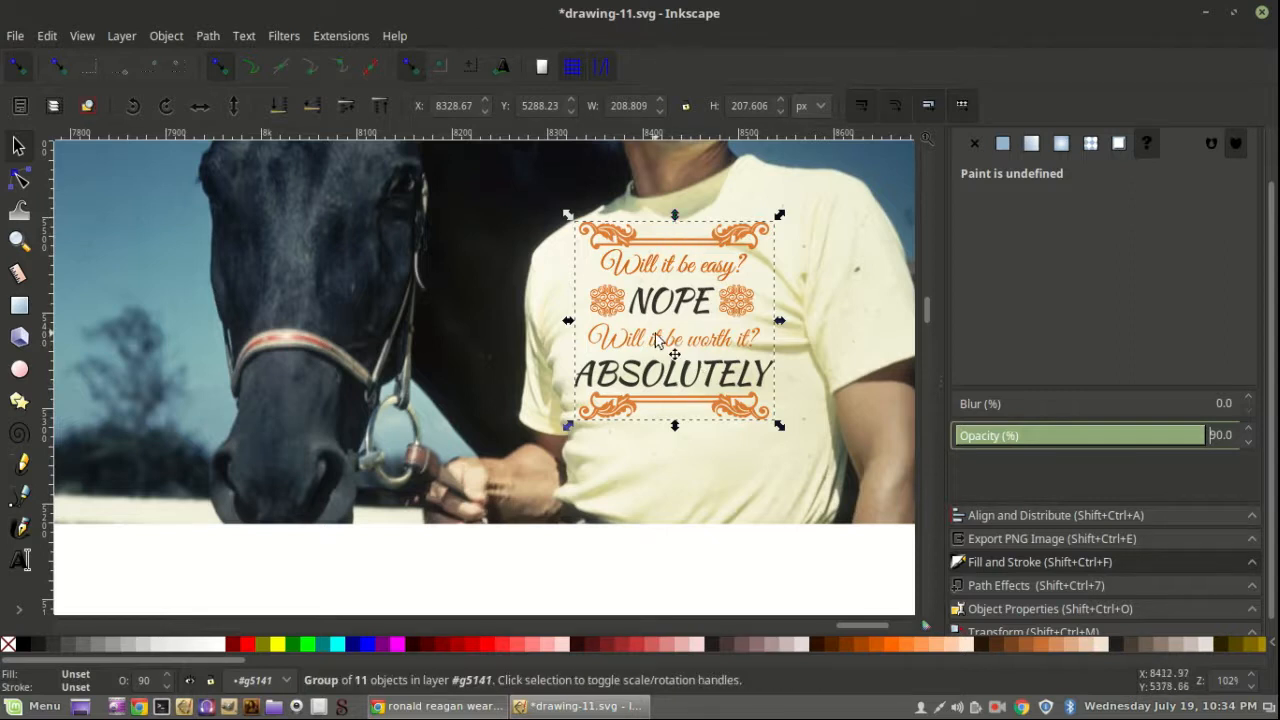
Step: Try skewing the grouped shirt design vertically by about 2.3 degrees, and undo the skew
scroll(654, 335, "up", 1)
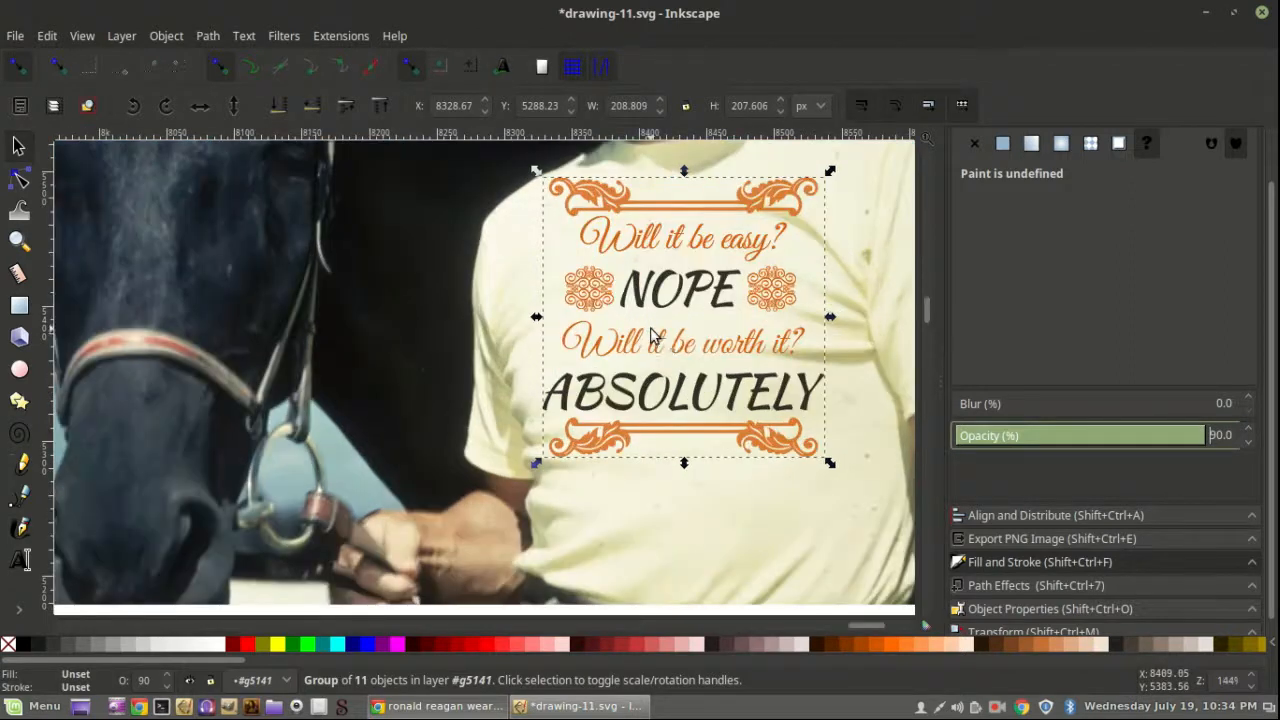
scroll(654, 335, "down", 2)
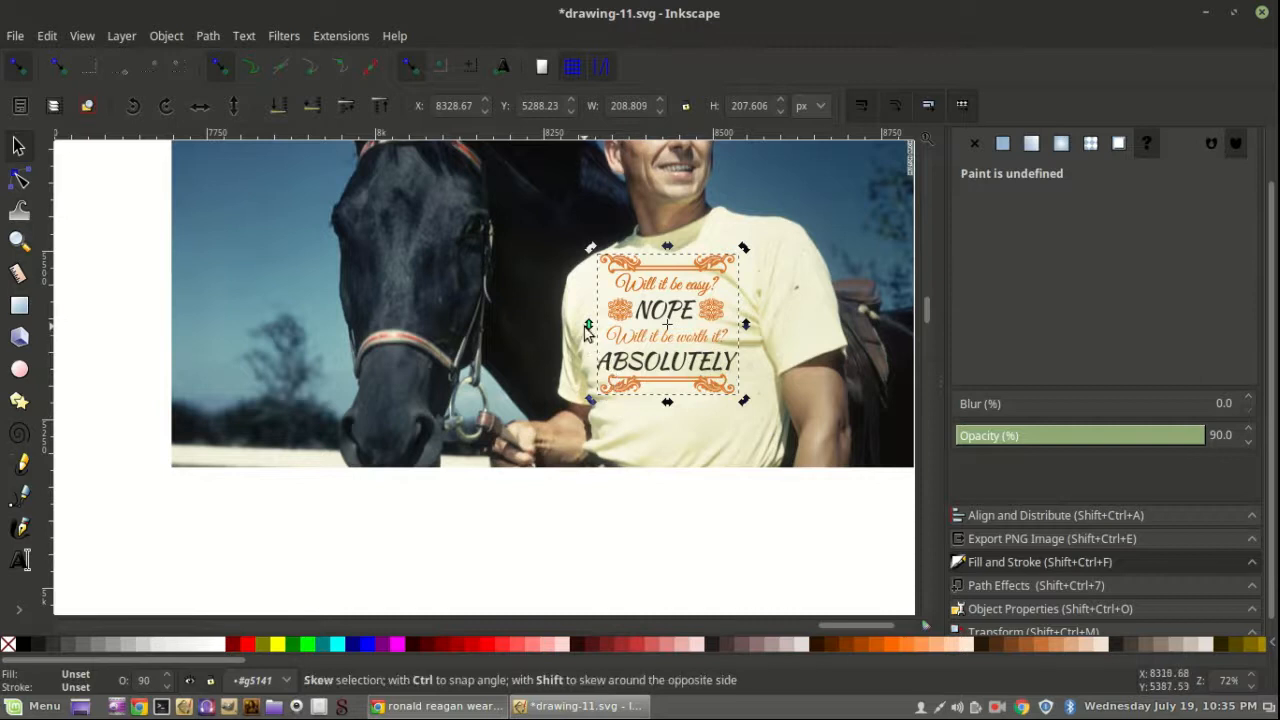
left_click_drag(589, 329, 587, 324)
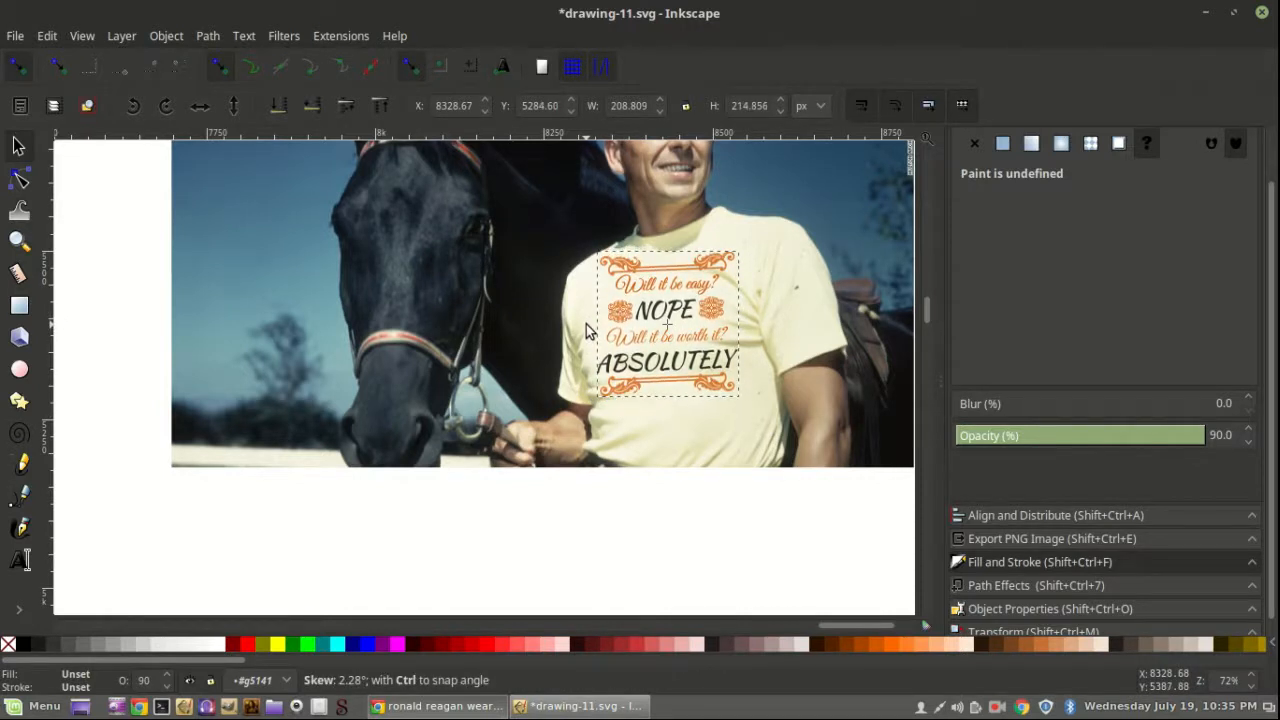
key("ctrl+z")
Step: Rotate the grouped shirt design slightly counter-clockwise and skew it vertically to follow the tilt of the man's chest
left_click(612, 391)
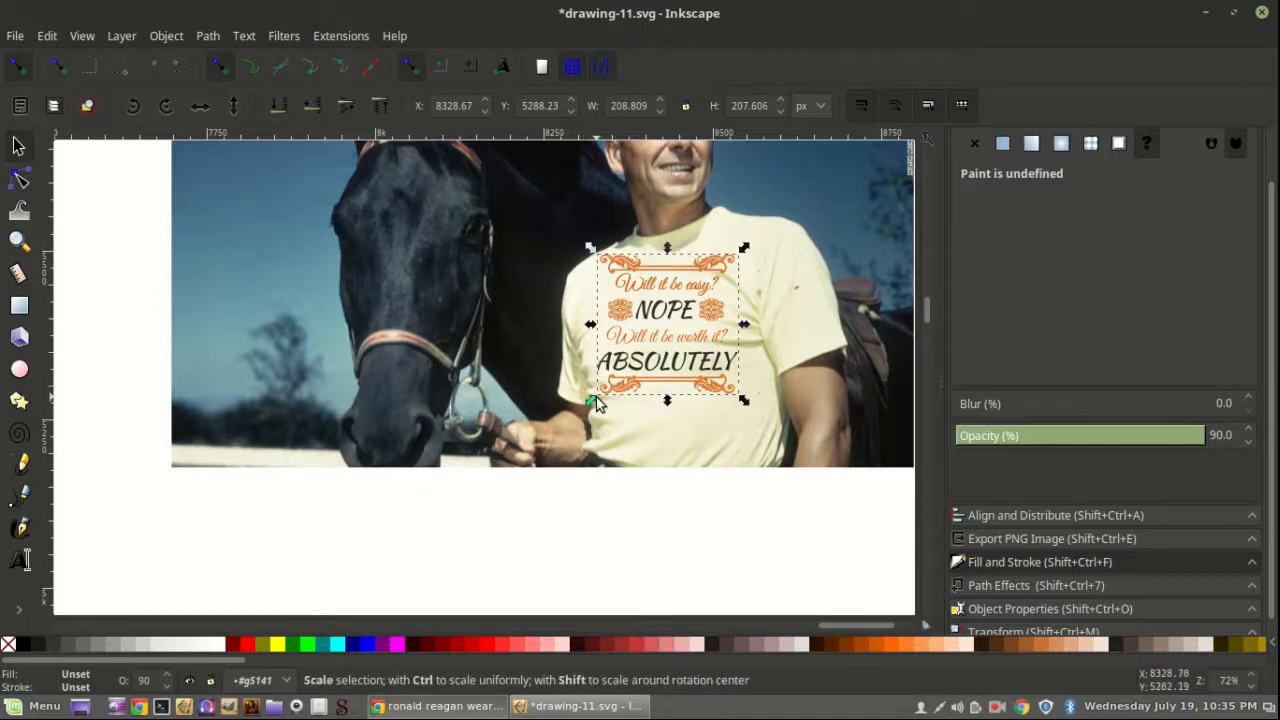
left_click(620, 393)
left_click_drag(588, 401, 590, 404)
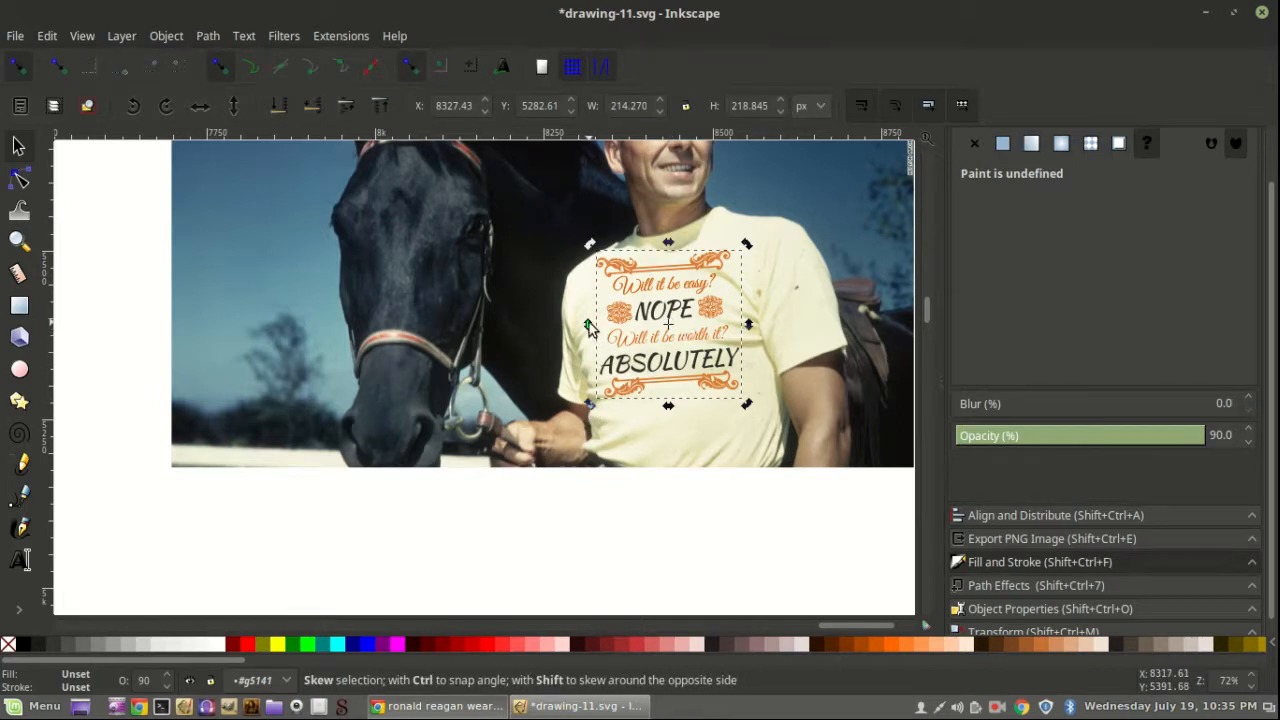
left_click_drag(588, 325, 590, 335)
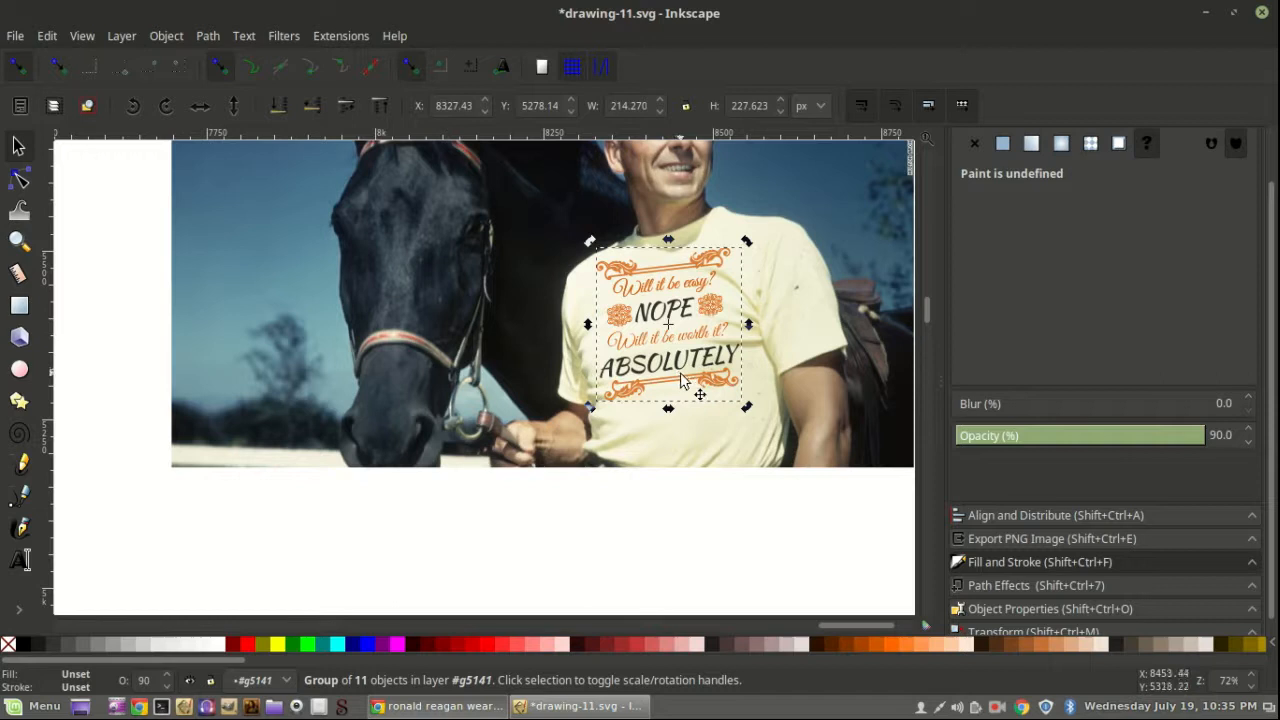
left_click(680, 380)
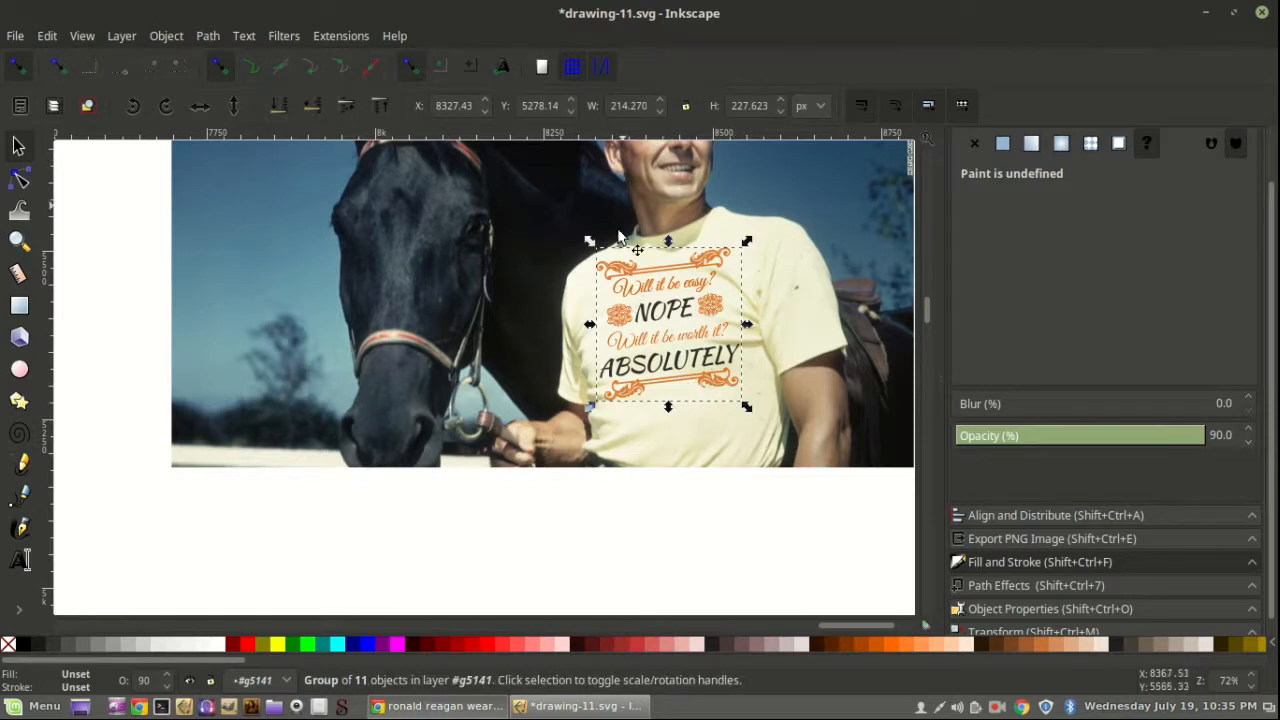
left_click(714, 396)
left_click_drag(749, 405, 746, 408)
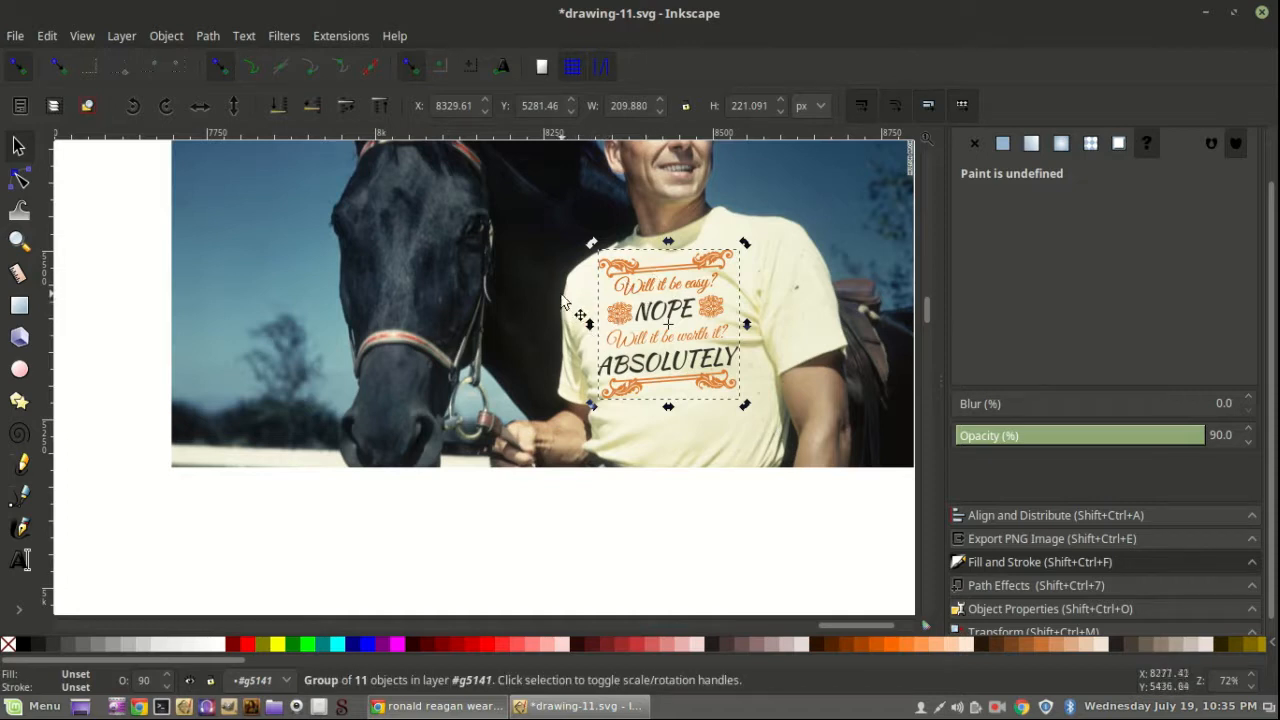
Step: Rotate the shirt design slightly further counter-clockwise and nudge it horizontally to sit centred on the chest
scroll(548, 281, "down", 1)
scroll(500, 514, "up", 1)
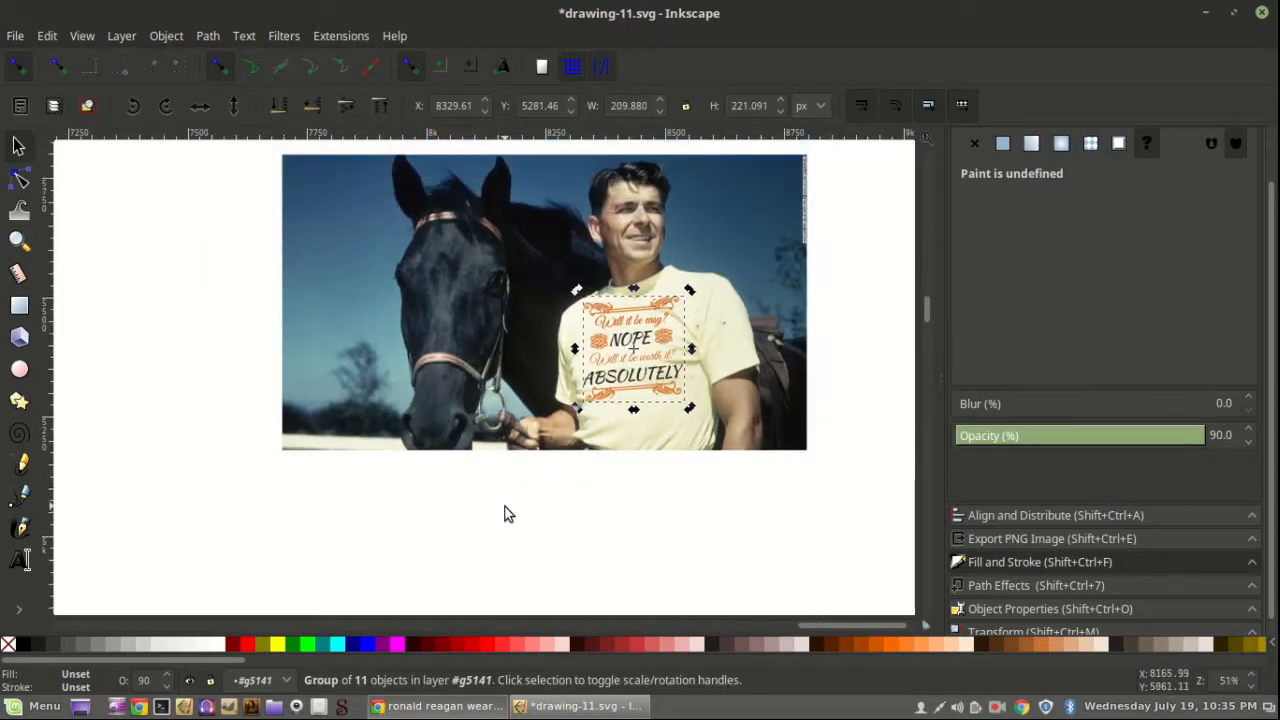
left_click(480, 508)
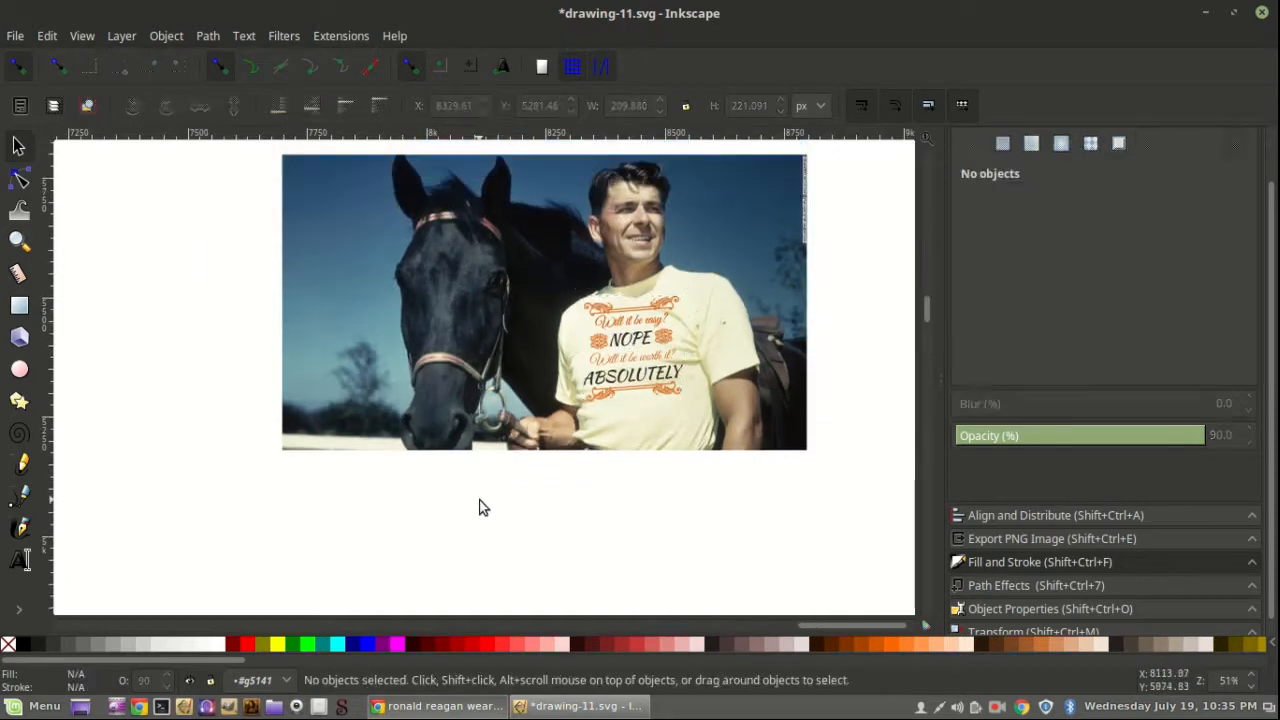
left_click(626, 362)
left_click(598, 402)
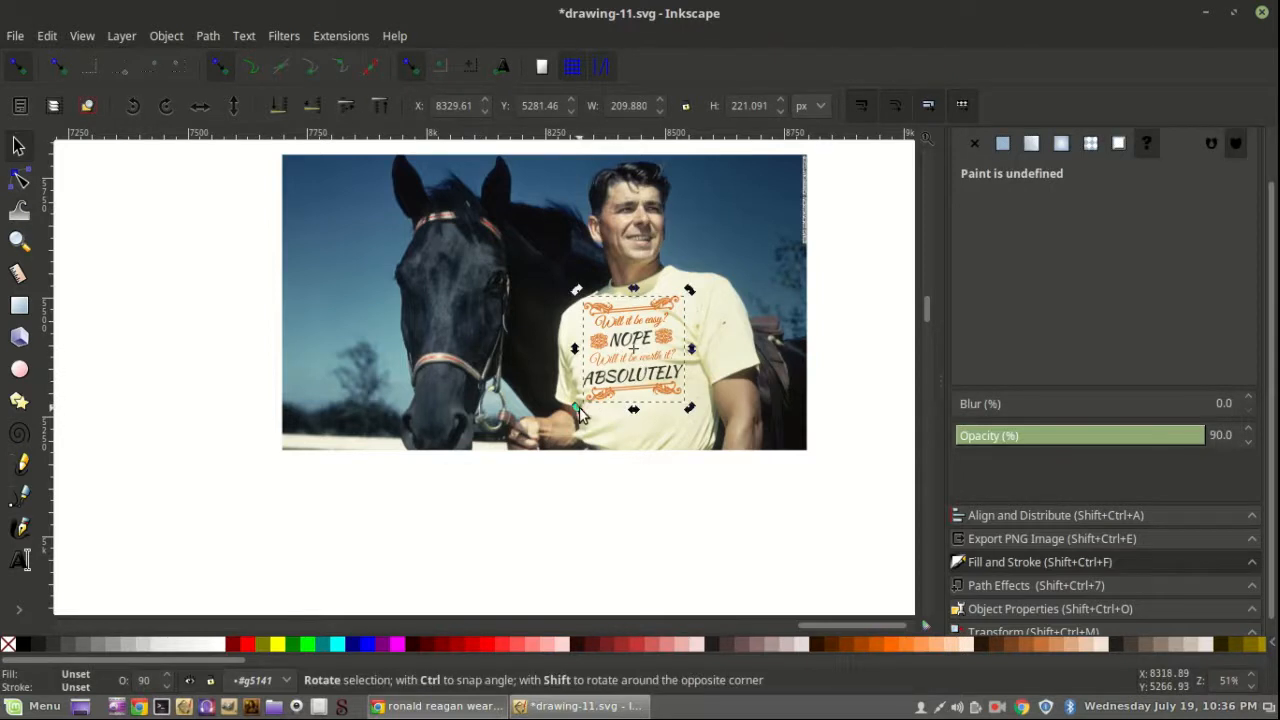
left_click_drag(578, 412, 585, 412)
key("Right")
key("Right")
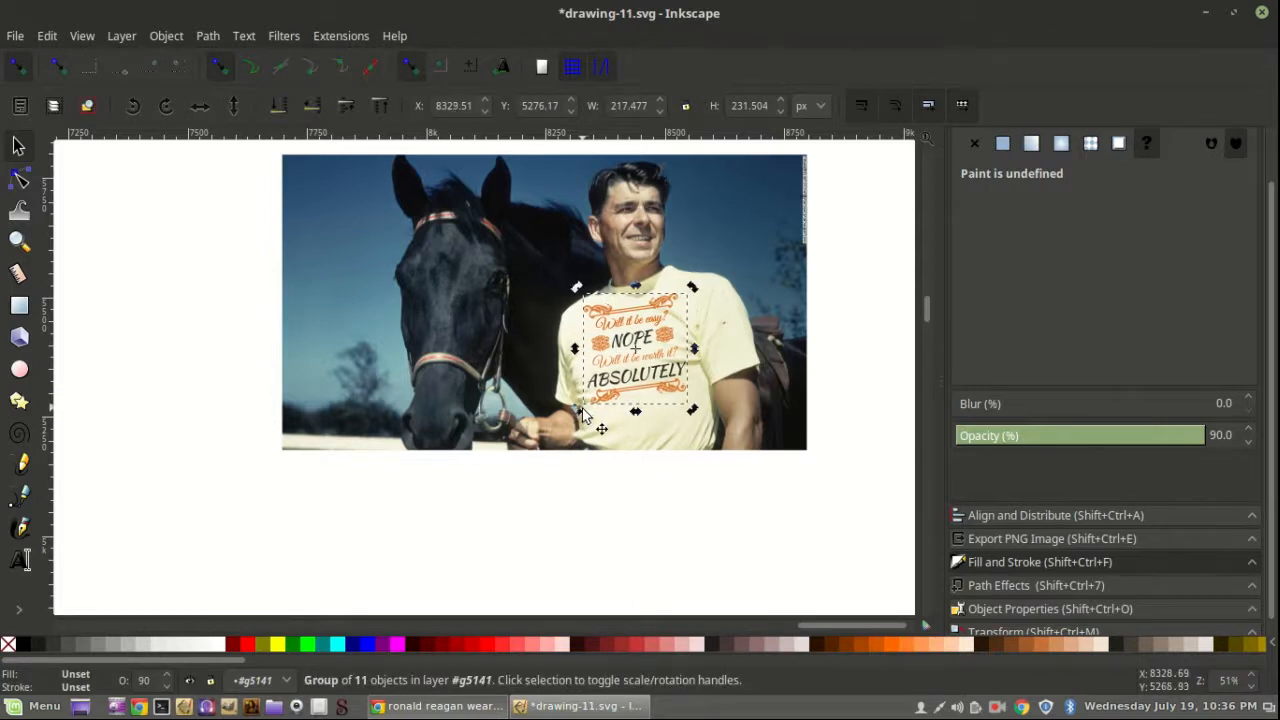
key("Left")
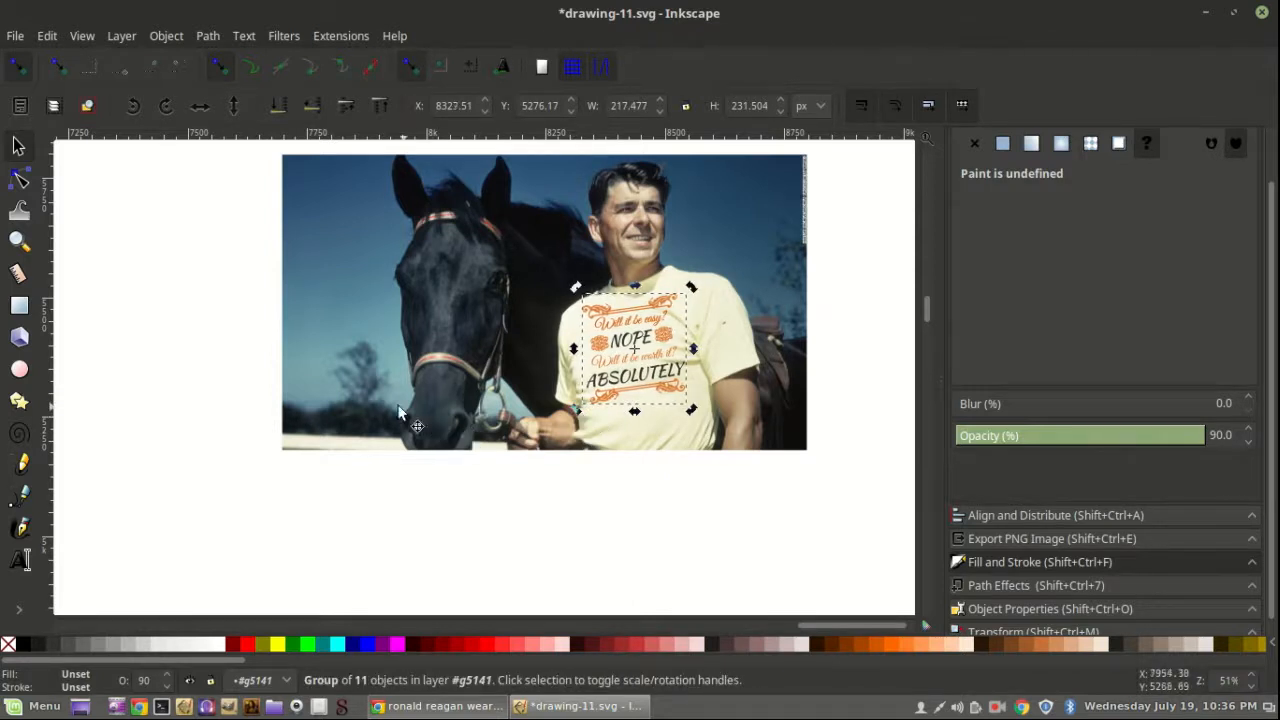
left_click(127, 405)
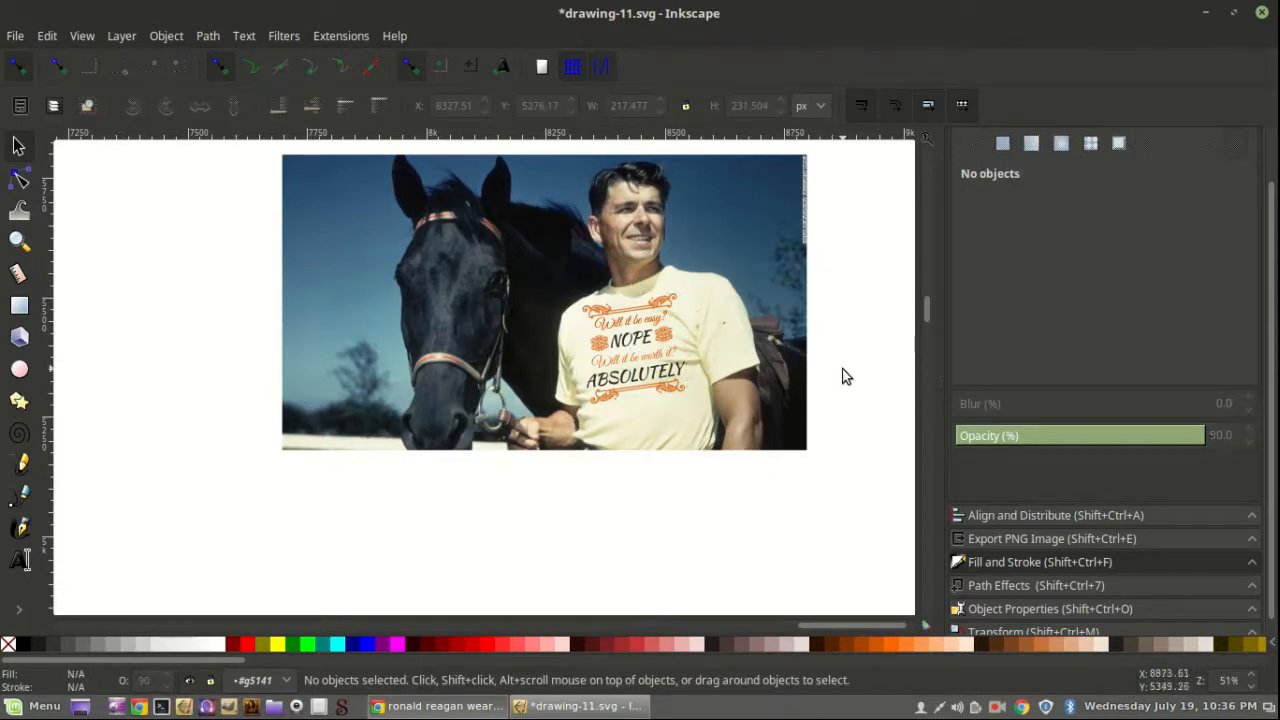
Step: Duplicate the embedded photo of the man and horse so that the copy covers the shirt design
scroll(841, 375, "up", 2, "ctrl")
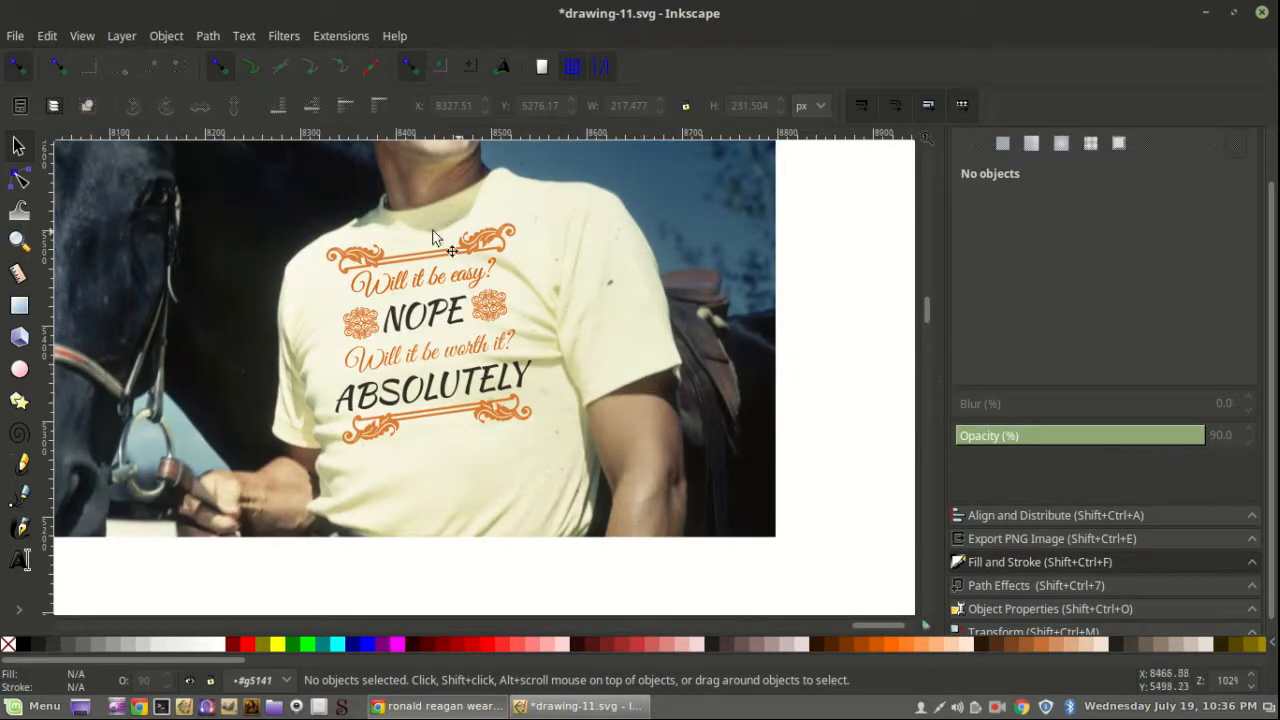
left_click(714, 243)
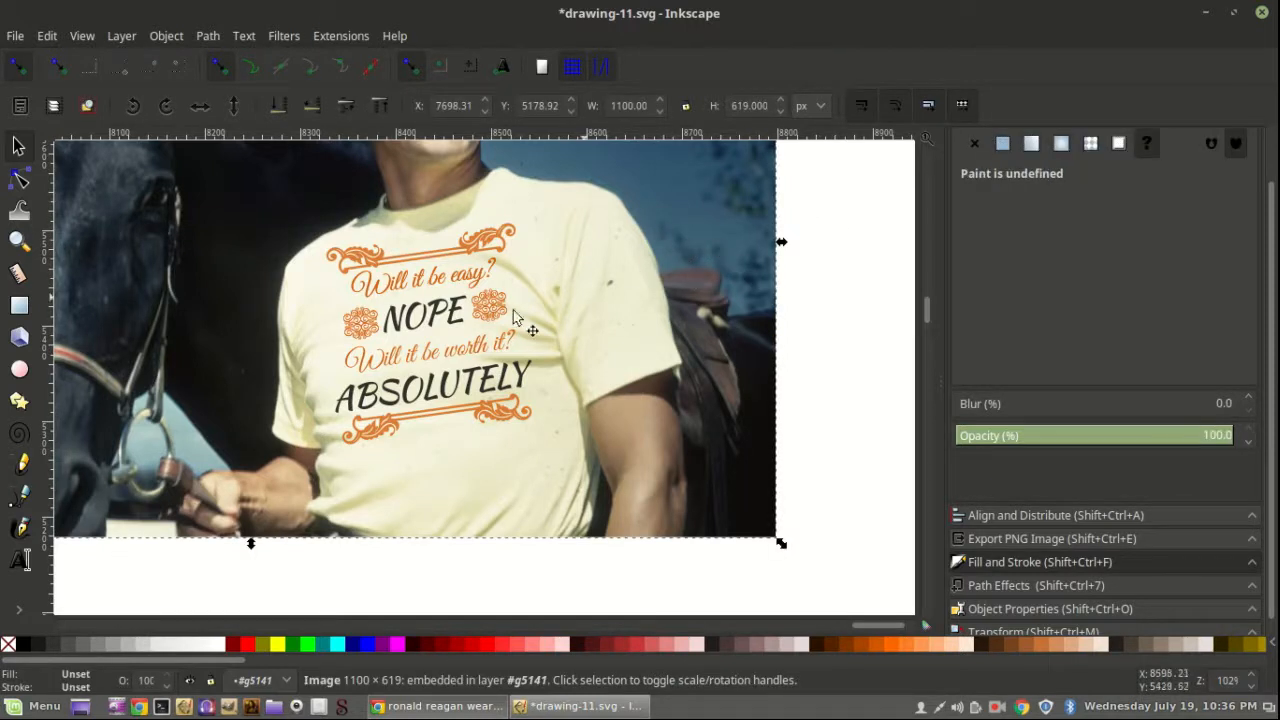
left_click(395, 333)
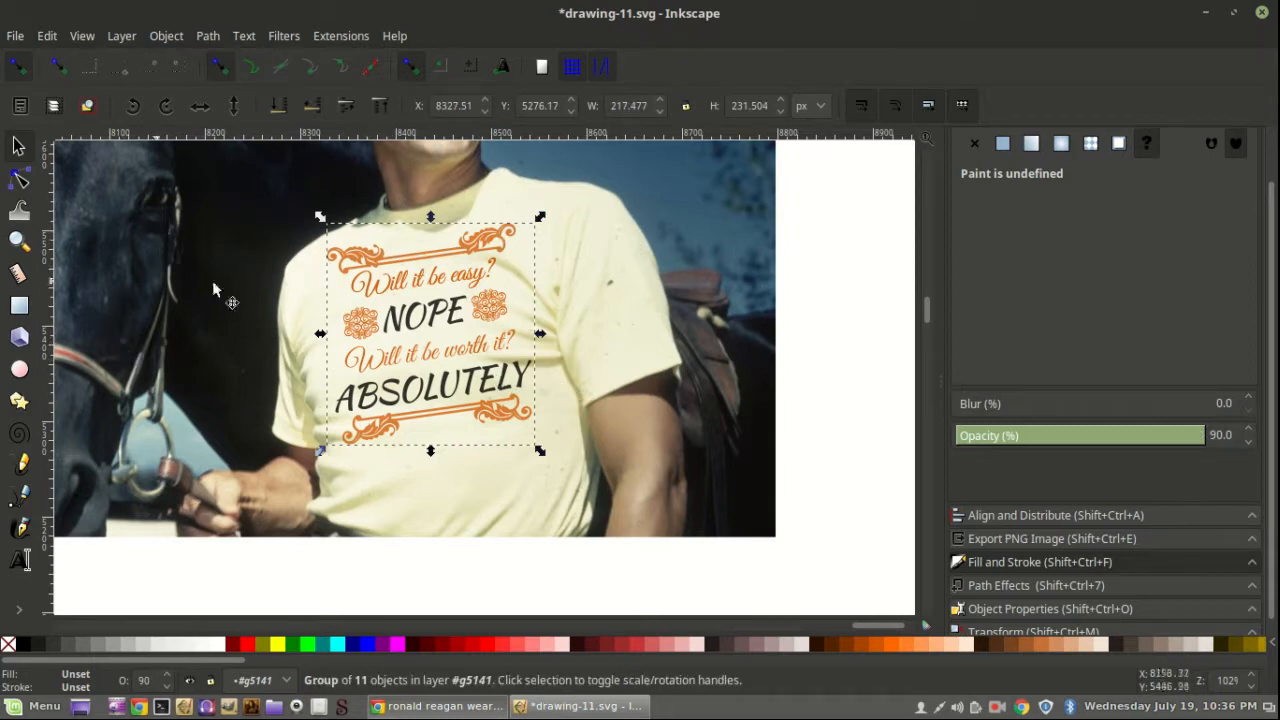
left_click(705, 305)
right_click(707, 303)
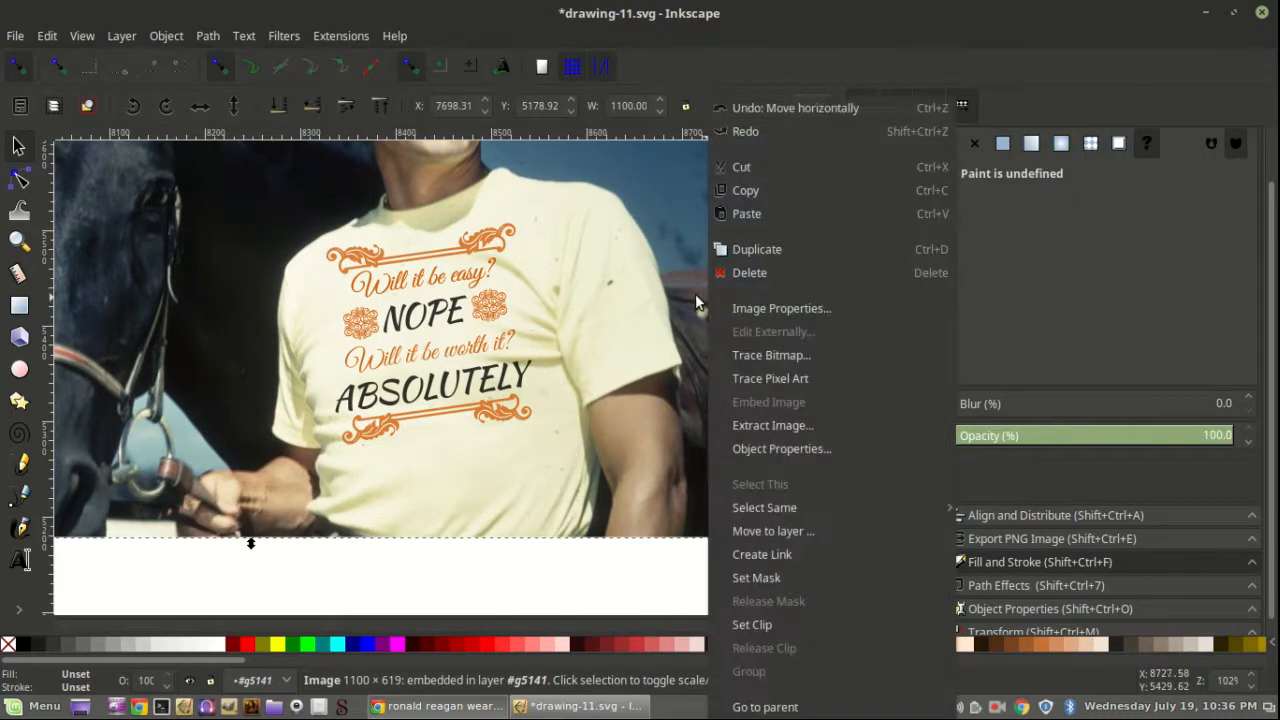
left_click(795, 250)
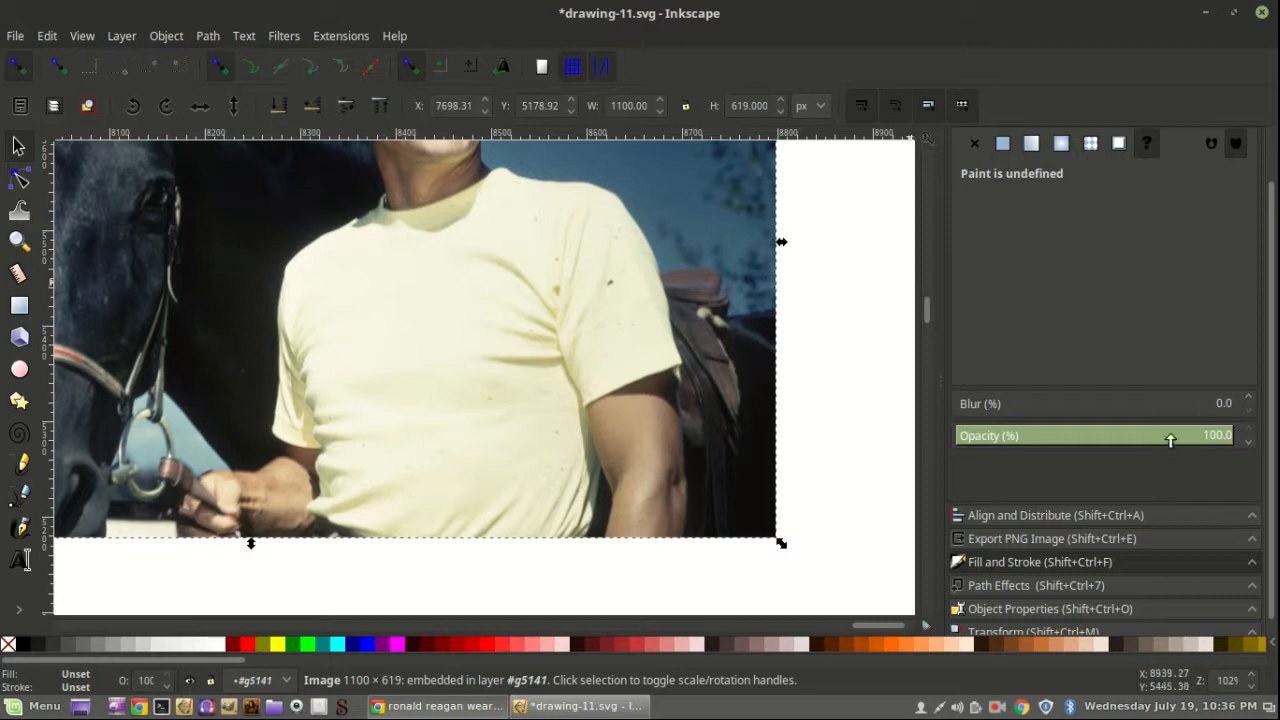
Step: Lower the opacity of the duplicated photo to 20% so the shirt design shows through it
left_click(1040, 435)
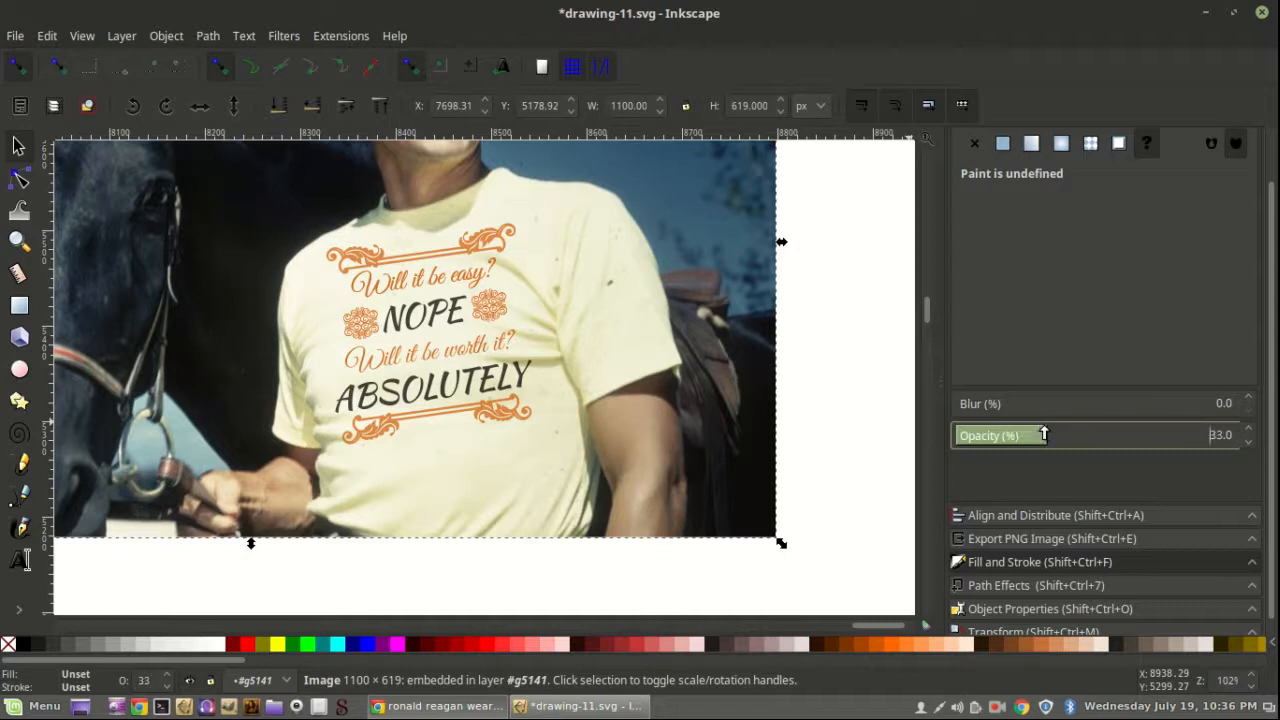
left_click_drag(1050, 430, 1055, 432)
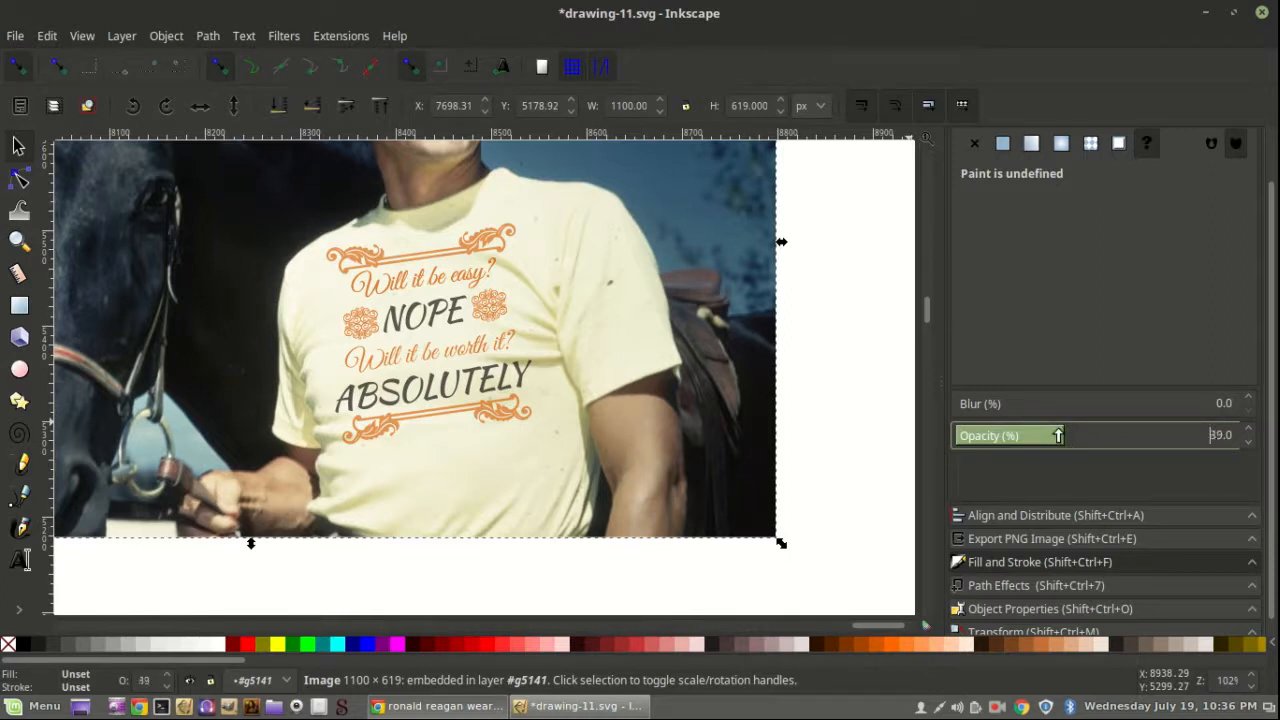
left_click_drag(1048, 435, 1038, 435)
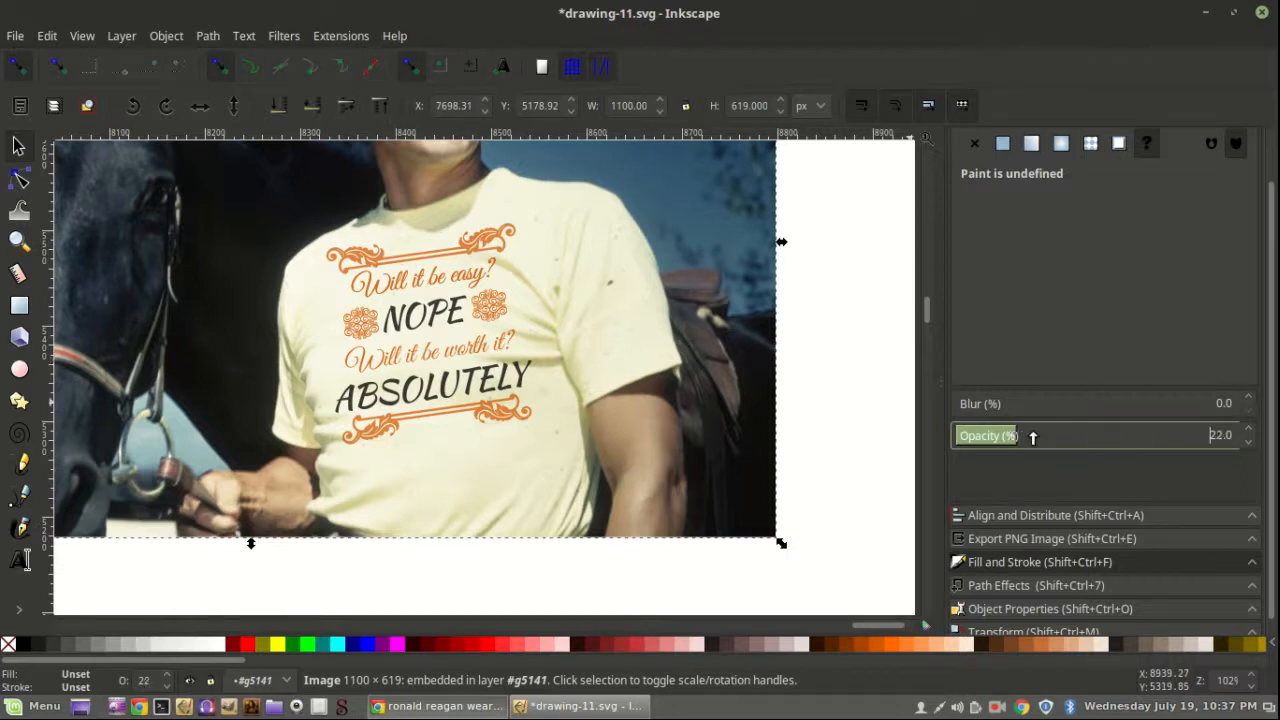
left_click_drag(1022, 446, 1074, 439)
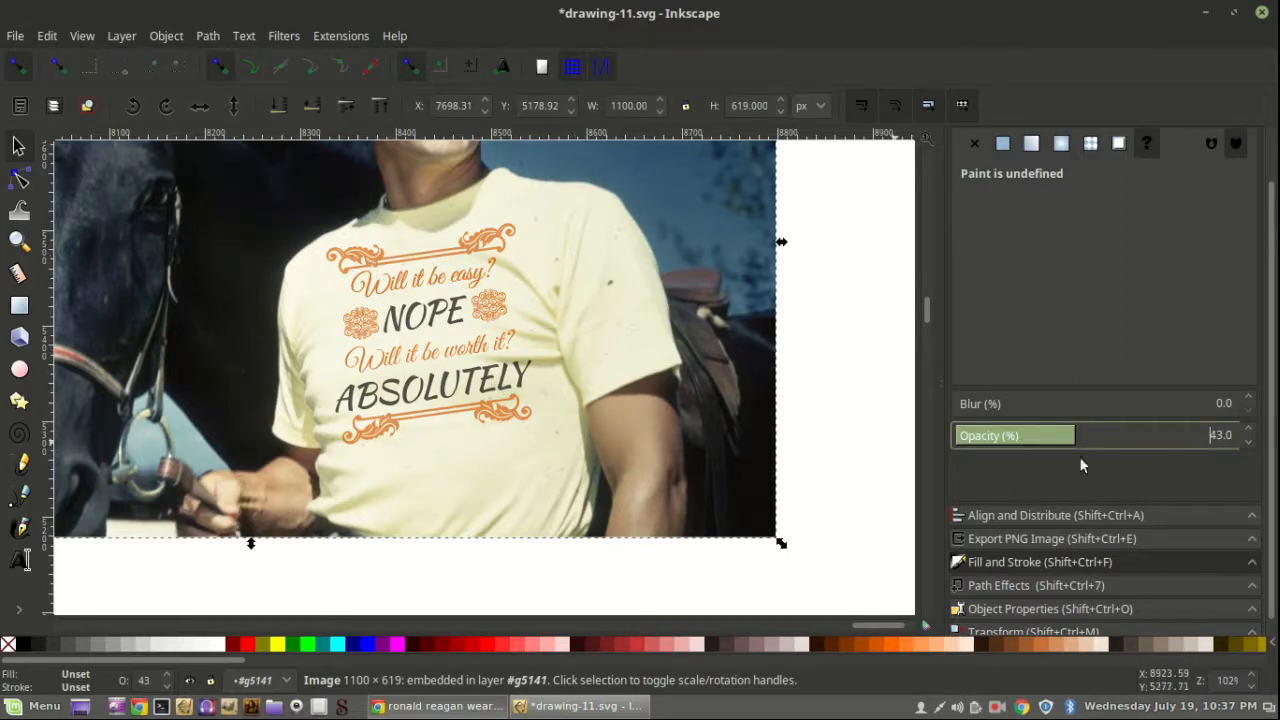
left_click_drag(1024, 435, 1019, 435)
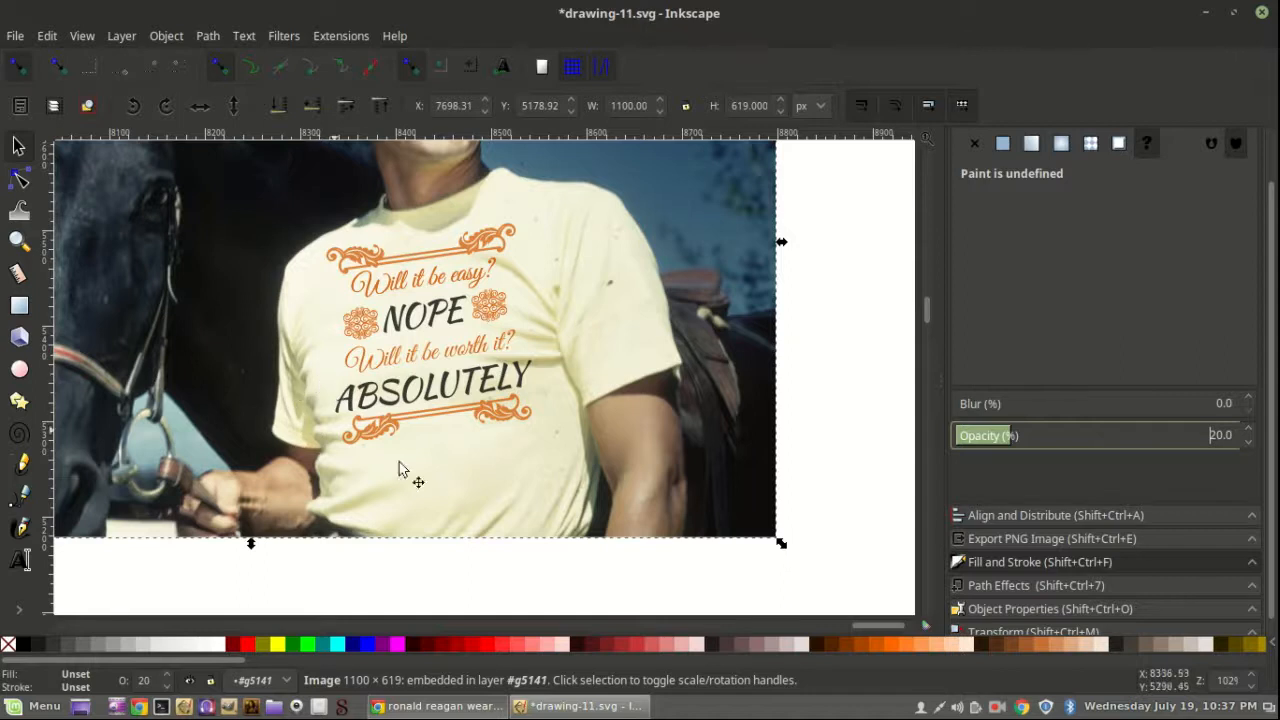
Step: Examine how the design blends with the folds of the shirt, both close up and in the whole photo
left_click(432, 328)
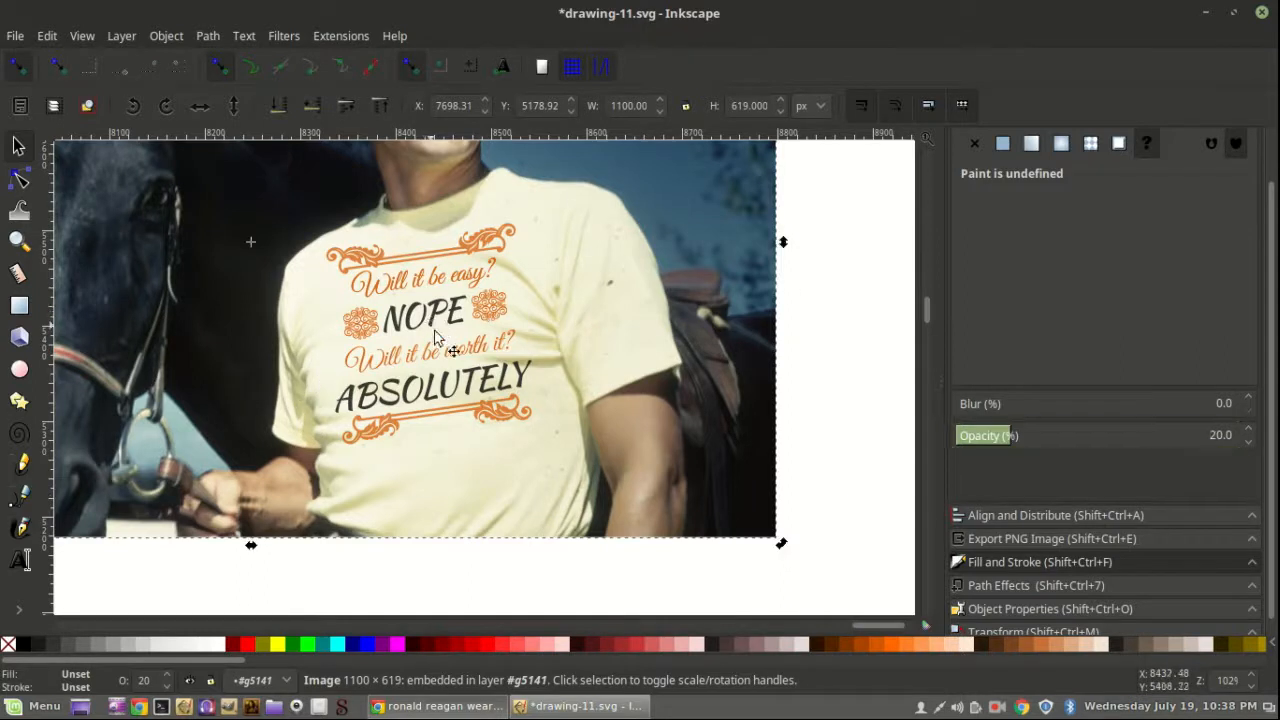
left_click(420, 311)
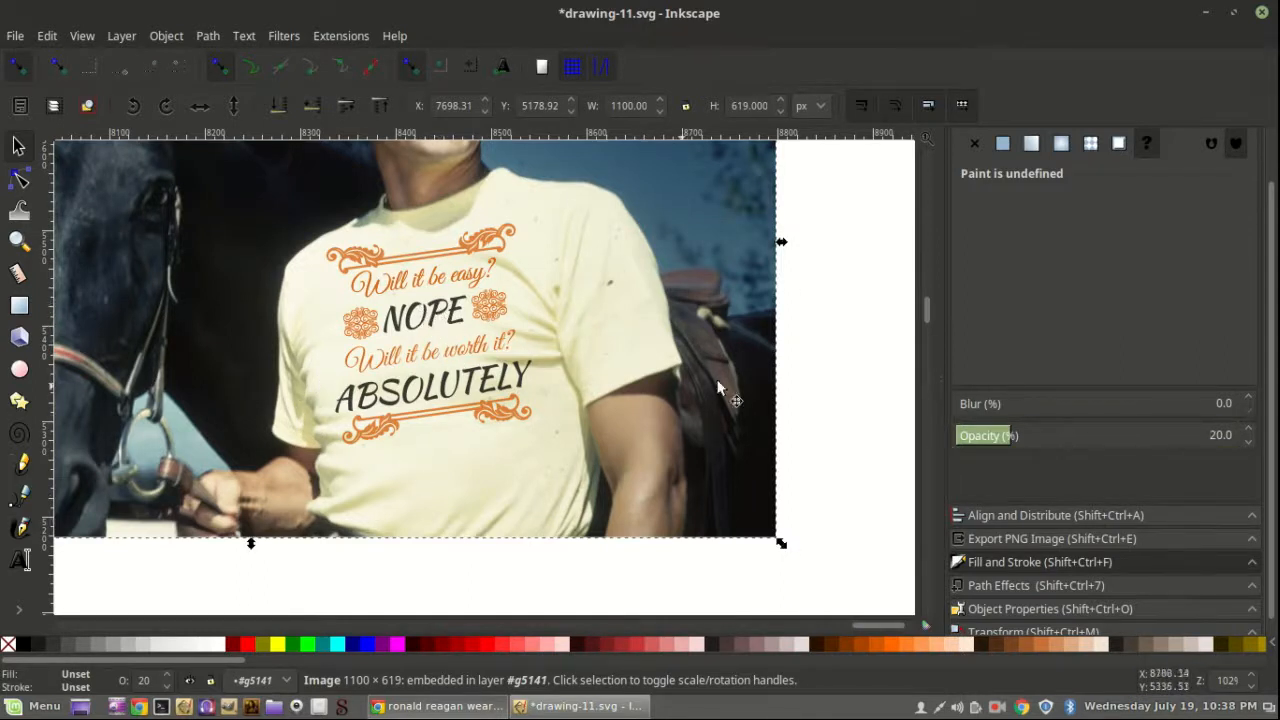
left_click(641, 310)
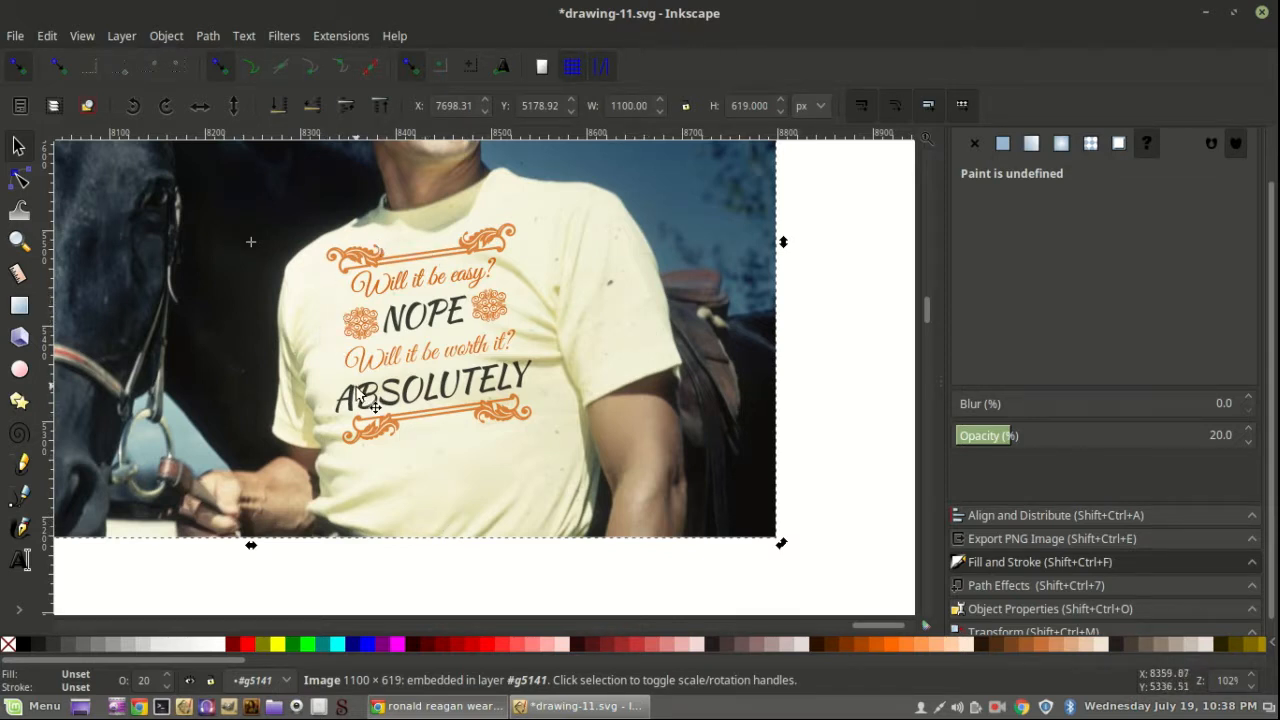
scroll(590, 350, "down", 3)
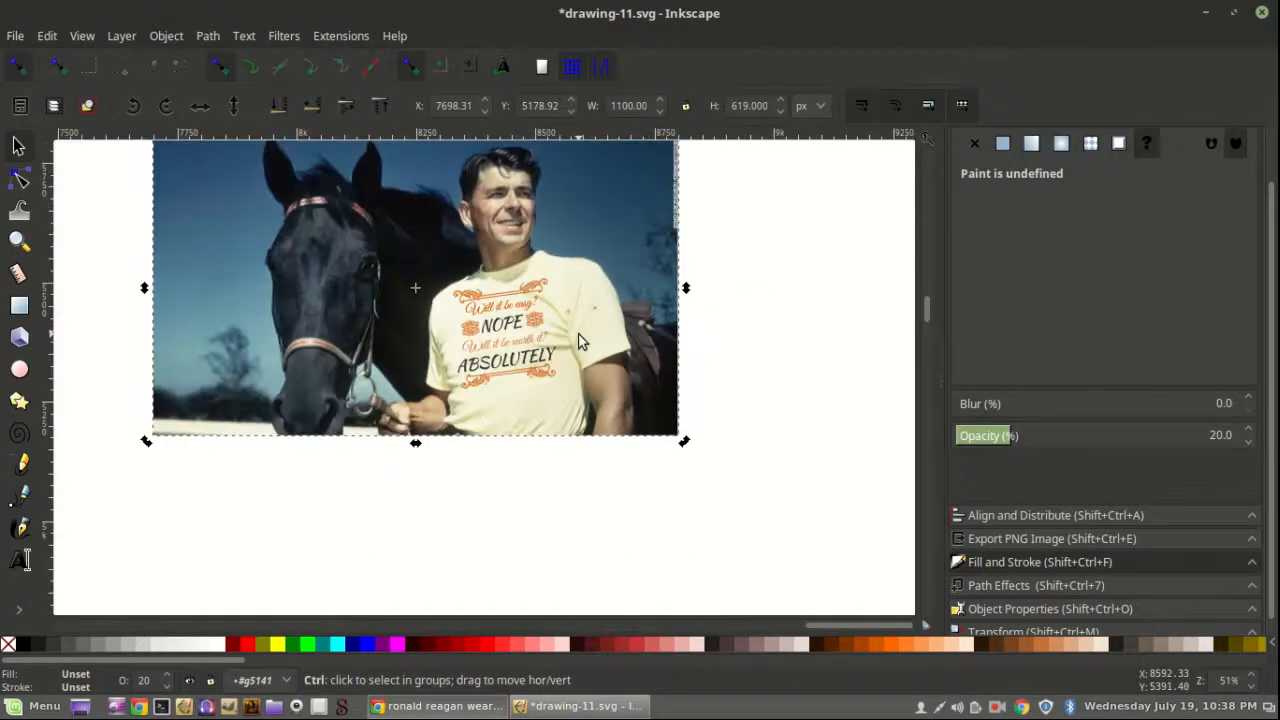
scroll(577, 332, "down", 2)
scroll(577, 332, "up", 2)
scroll(577, 333, "up", 1)
scroll(577, 333, "down", 2)
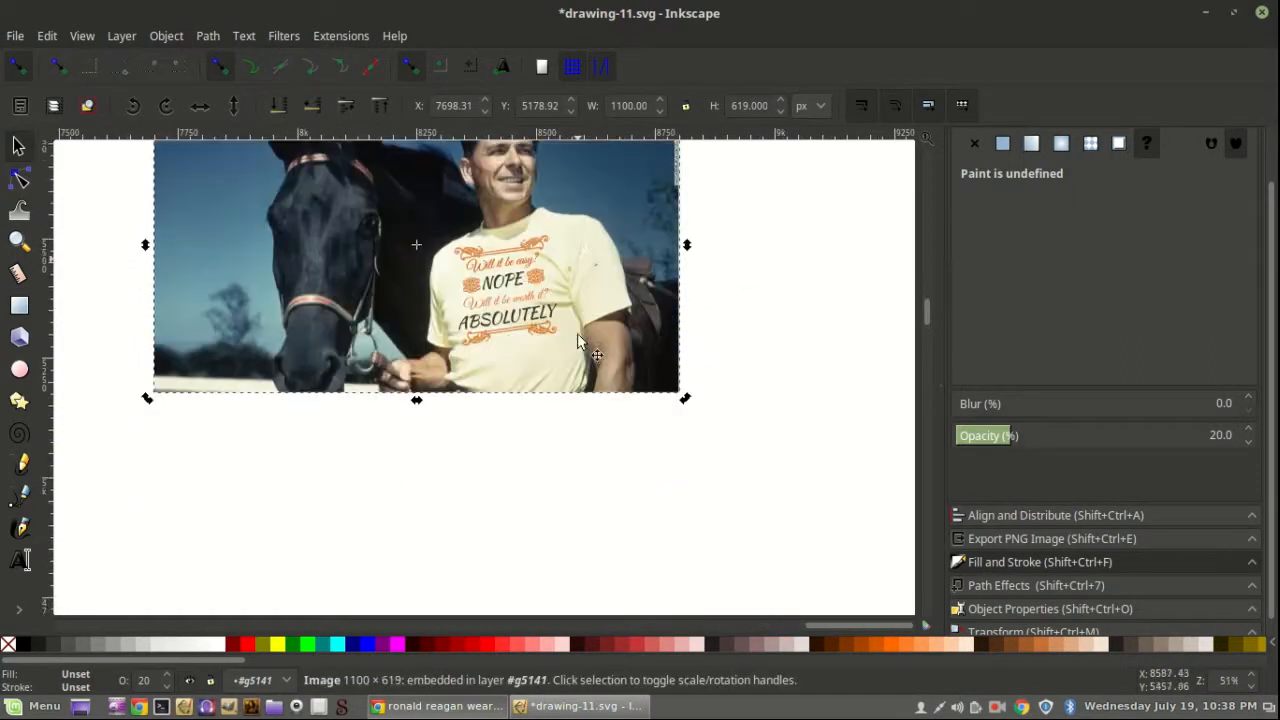
scroll(577, 334, "up", 1)
scroll(577, 335, "up", 1)
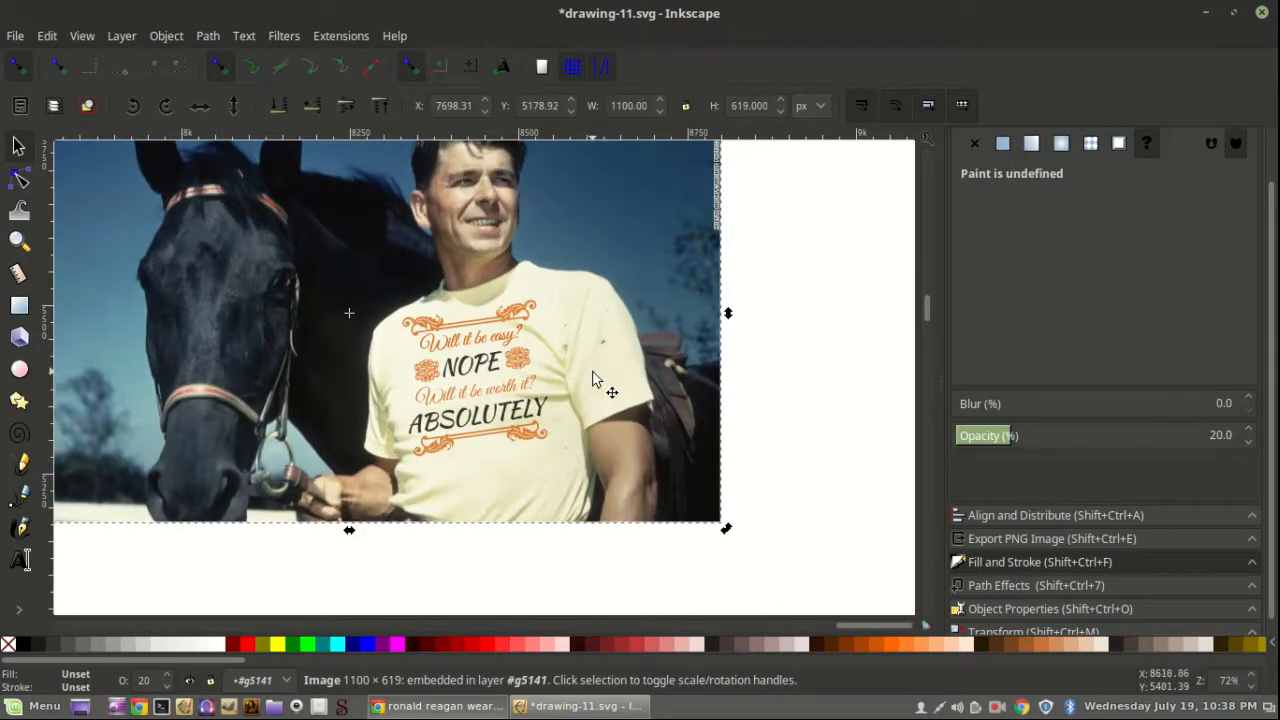
scroll(596, 375, "up", 2)
scroll(594, 377, "down", 1)
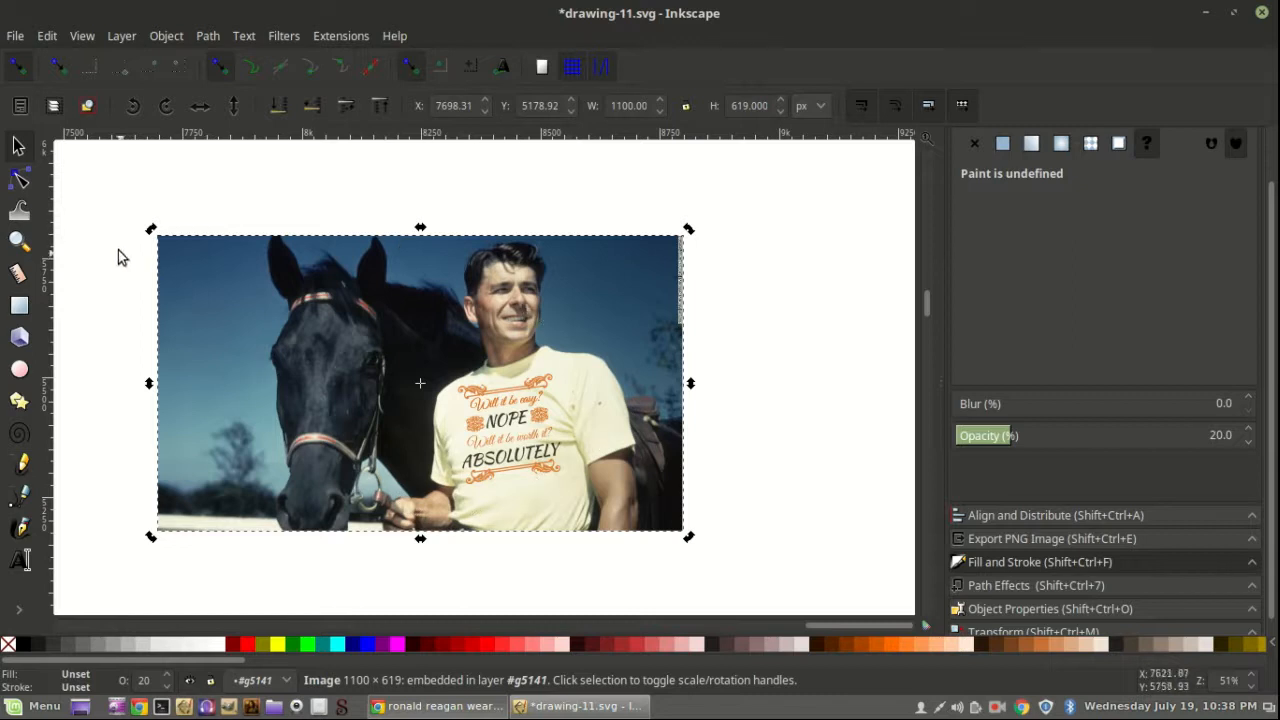
Step: Group the original photo, the shirt design and the semi-transparent photo copy into a single object
left_click_drag(110, 177, 881, 619)
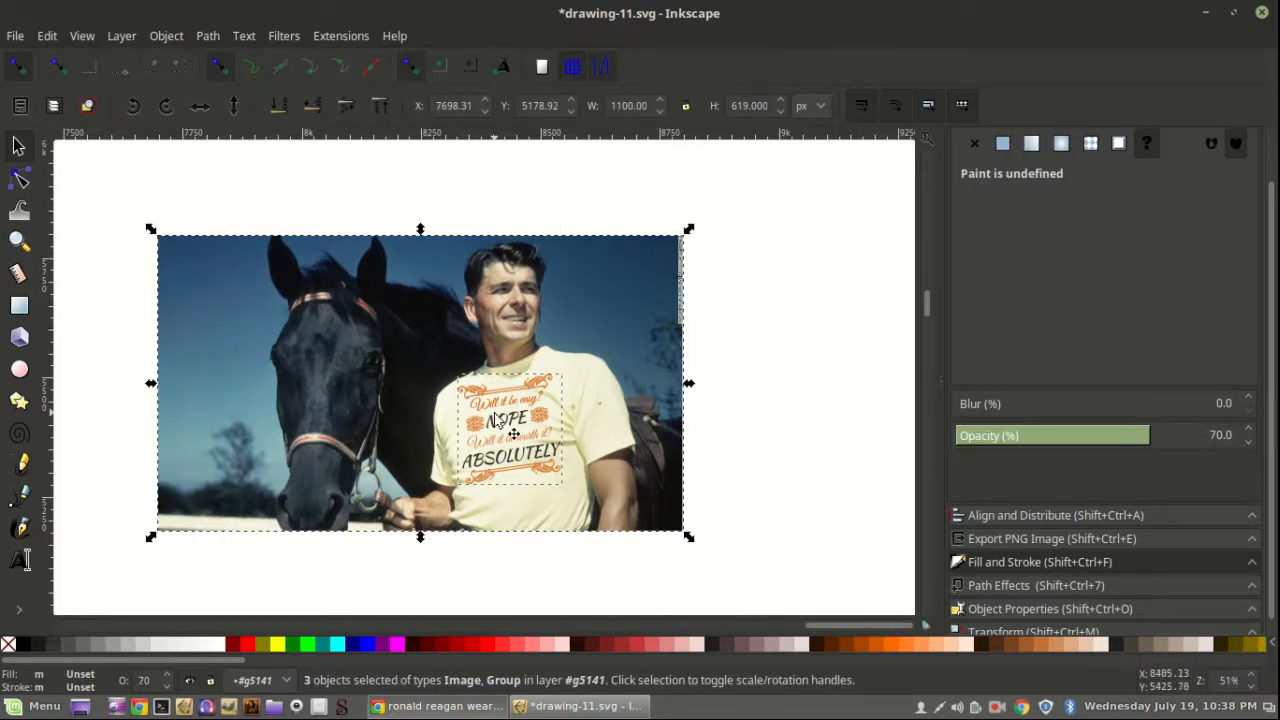
left_click_drag(85, 197, 836, 614)
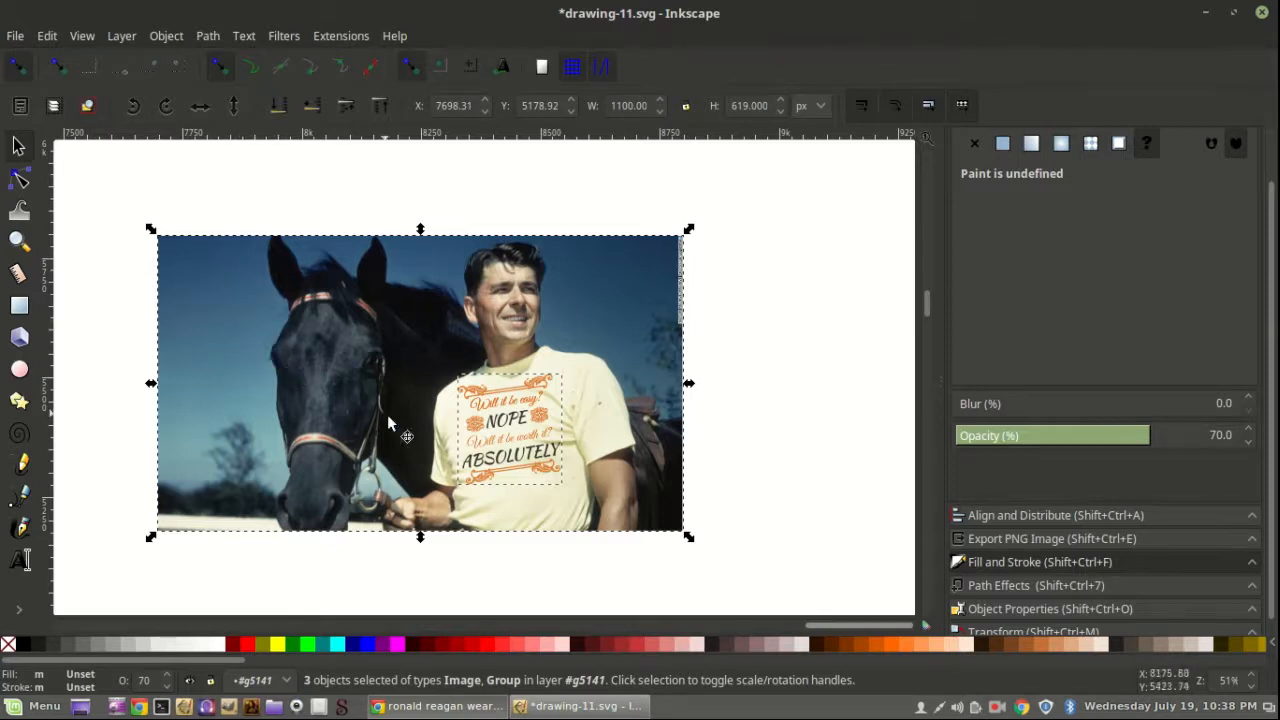
right_click(604, 336)
left_click(651, 672)
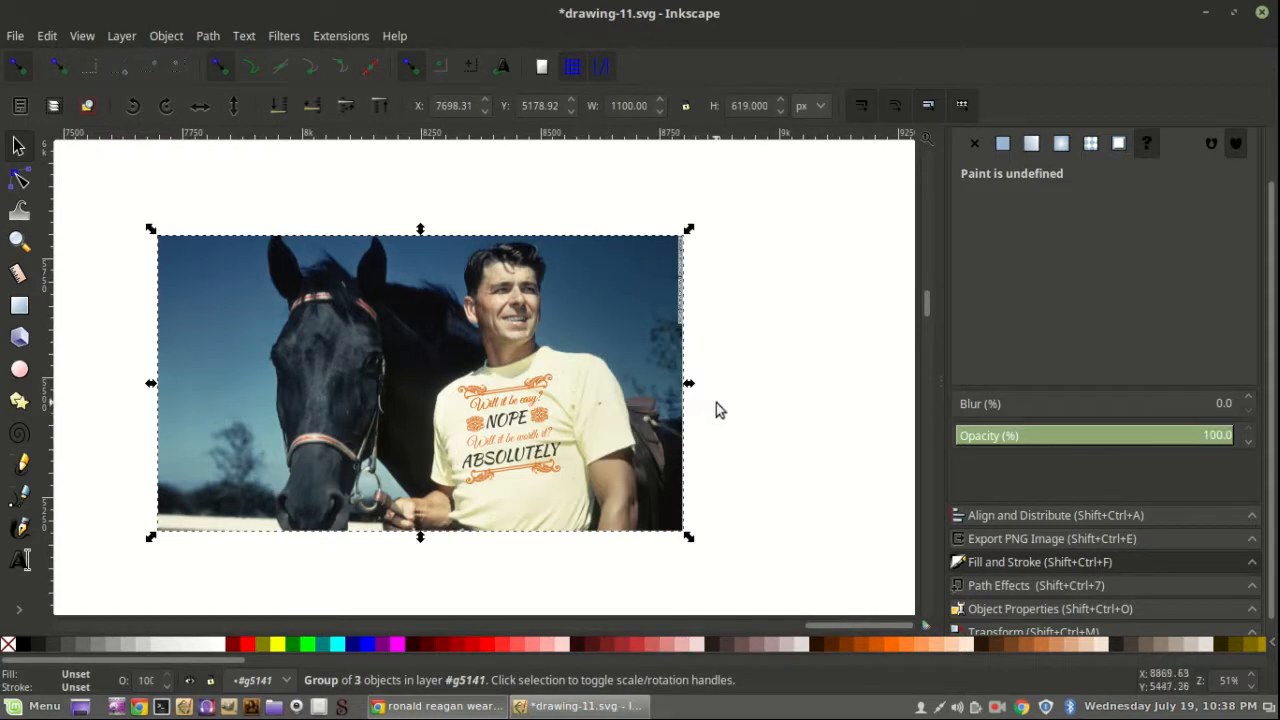
scroll(733, 400, "down", 2, "ctrl")
scroll(733, 400, "up", 2, "ctrl")
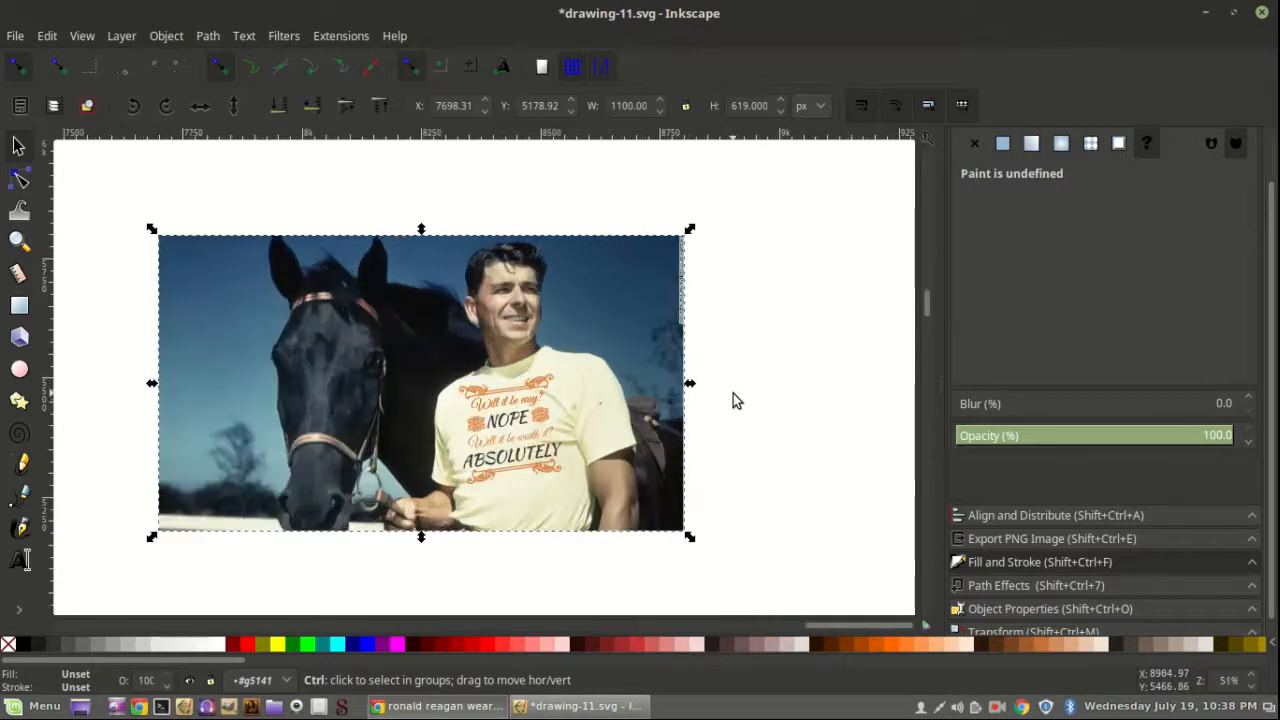
Step: Draw a rectangle about 322 × 144 px on the blank canvas to the right of the grouped mockup photo
key("minus")
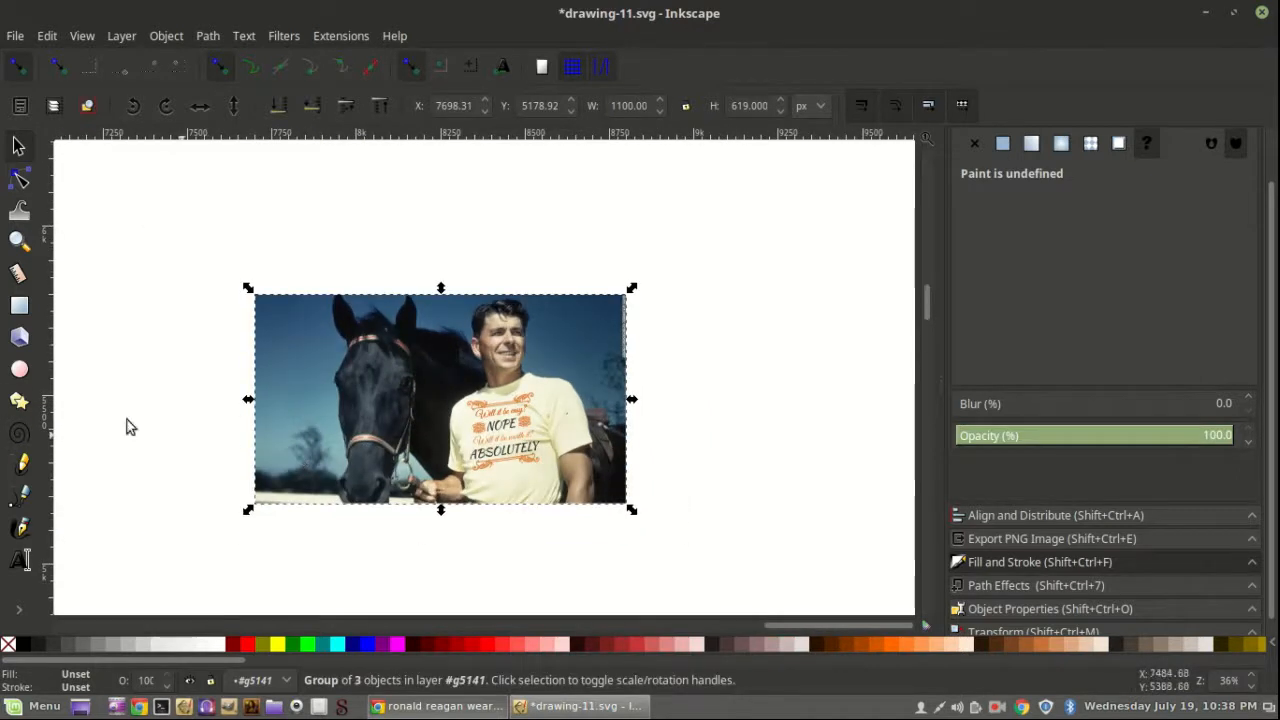
left_click(19, 306)
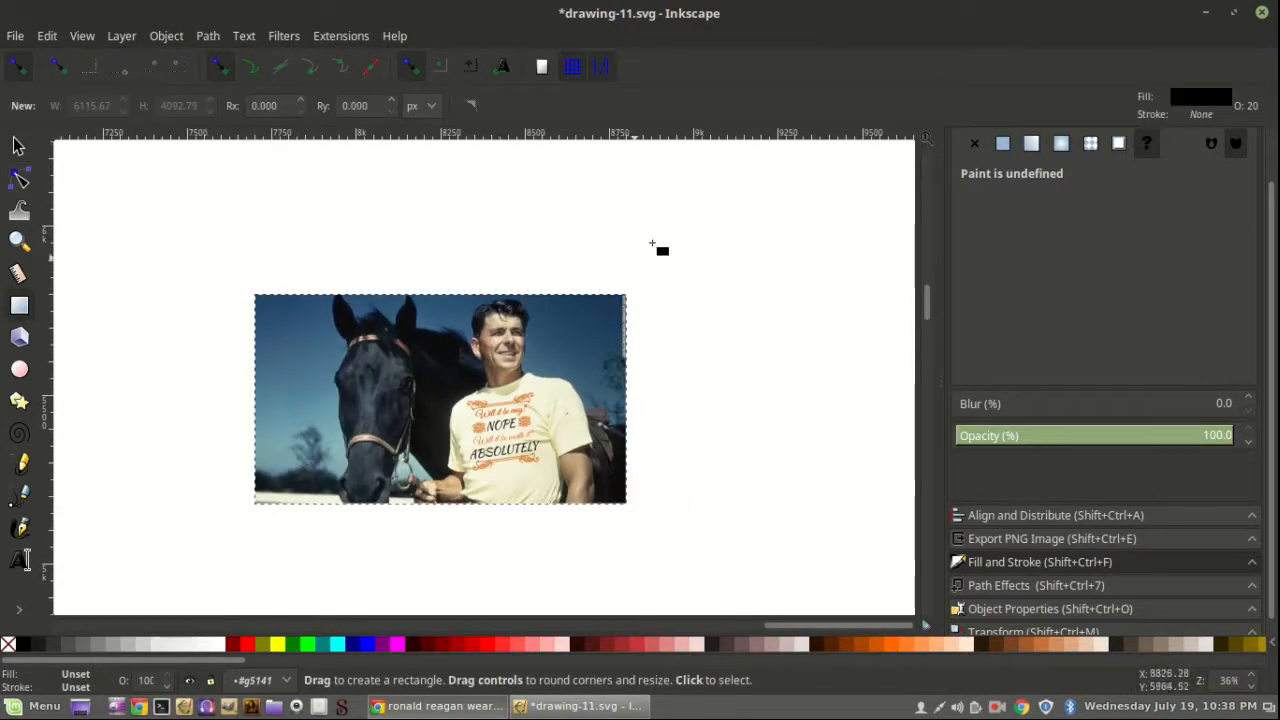
mouse_move(696, 298)
left_mouse_down()
mouse_move(738, 342)
mouse_move(805, 346)
left_mouse_up()
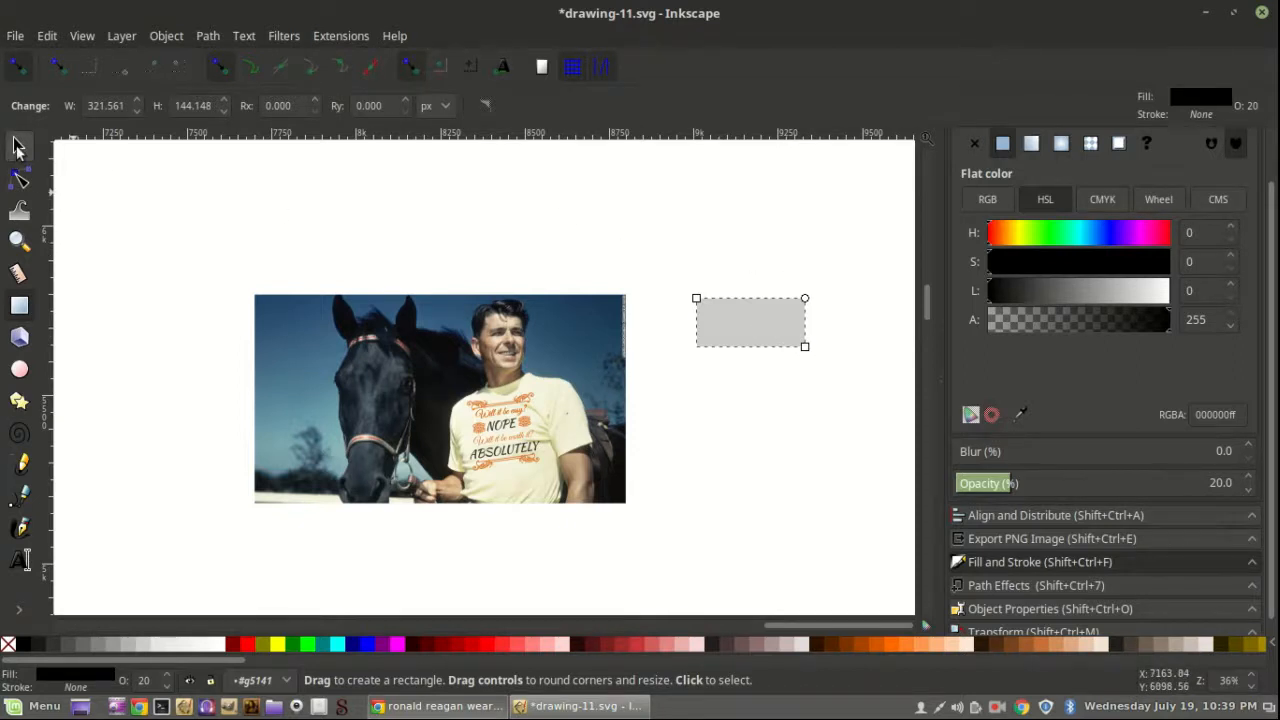
Step: Set the new rectangle's width and height to 1080 px each to make it a square
left_click(17, 146)
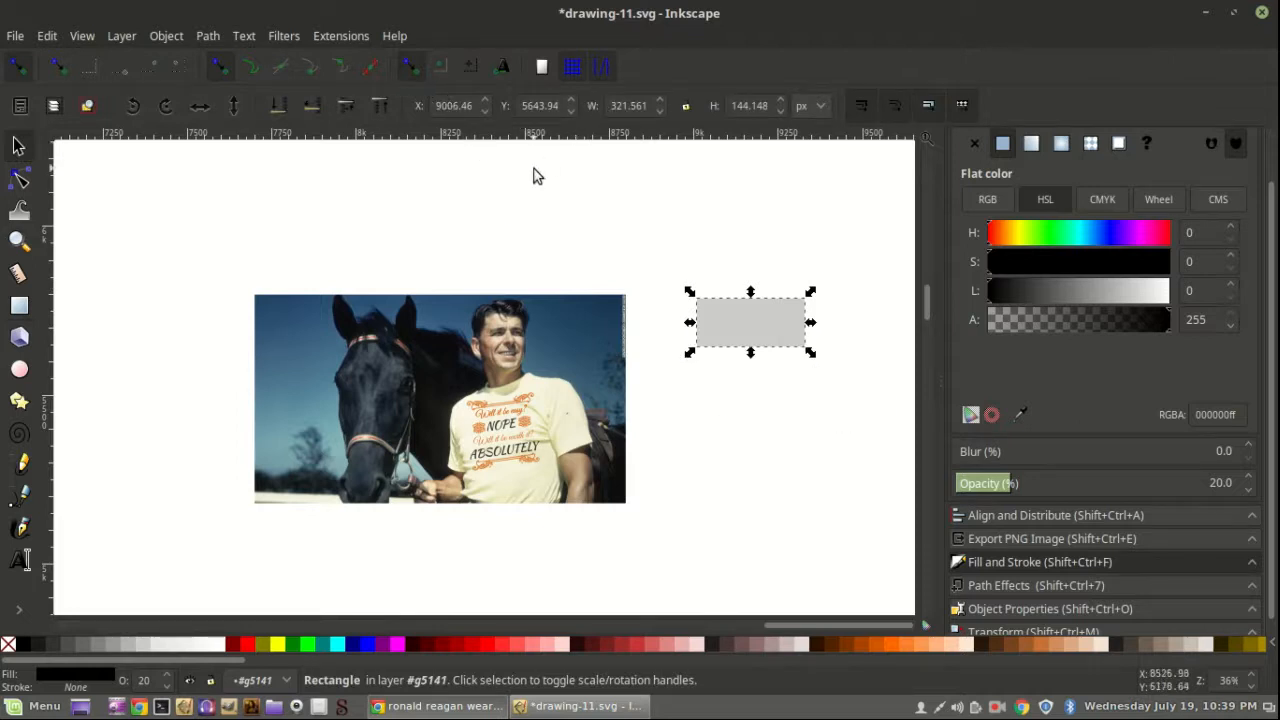
left_click(630, 105)
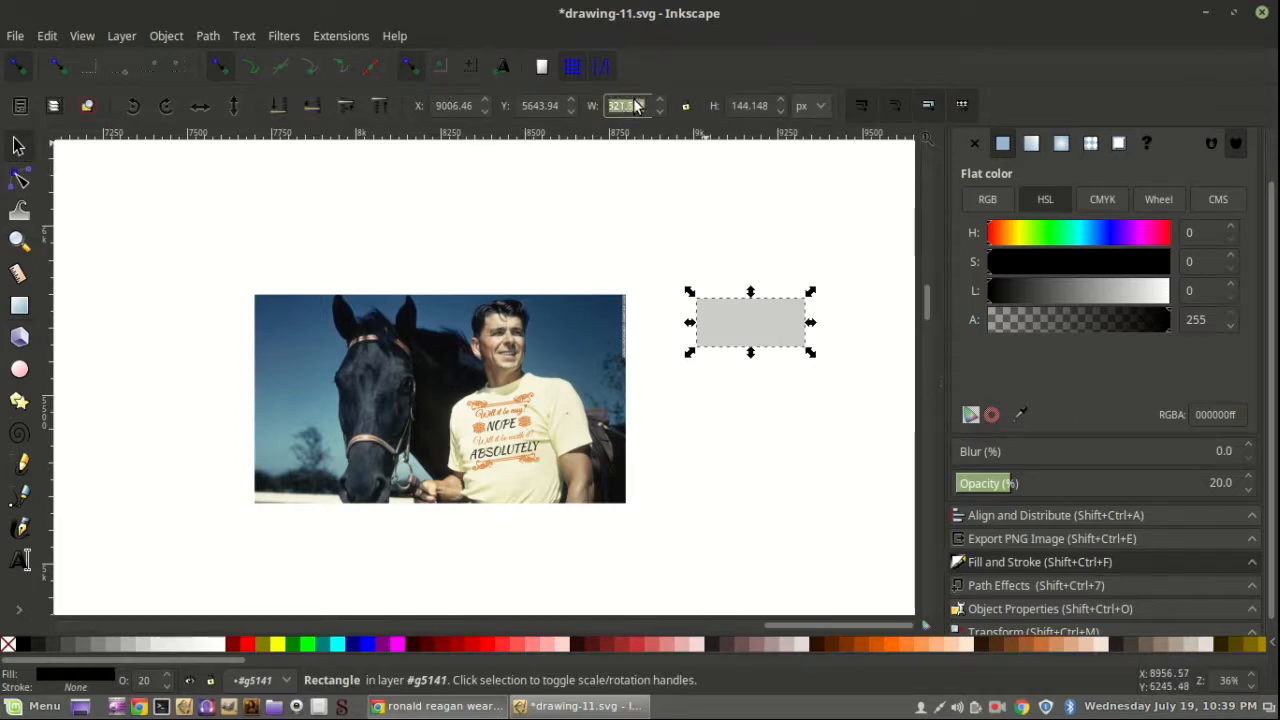
type("1080")
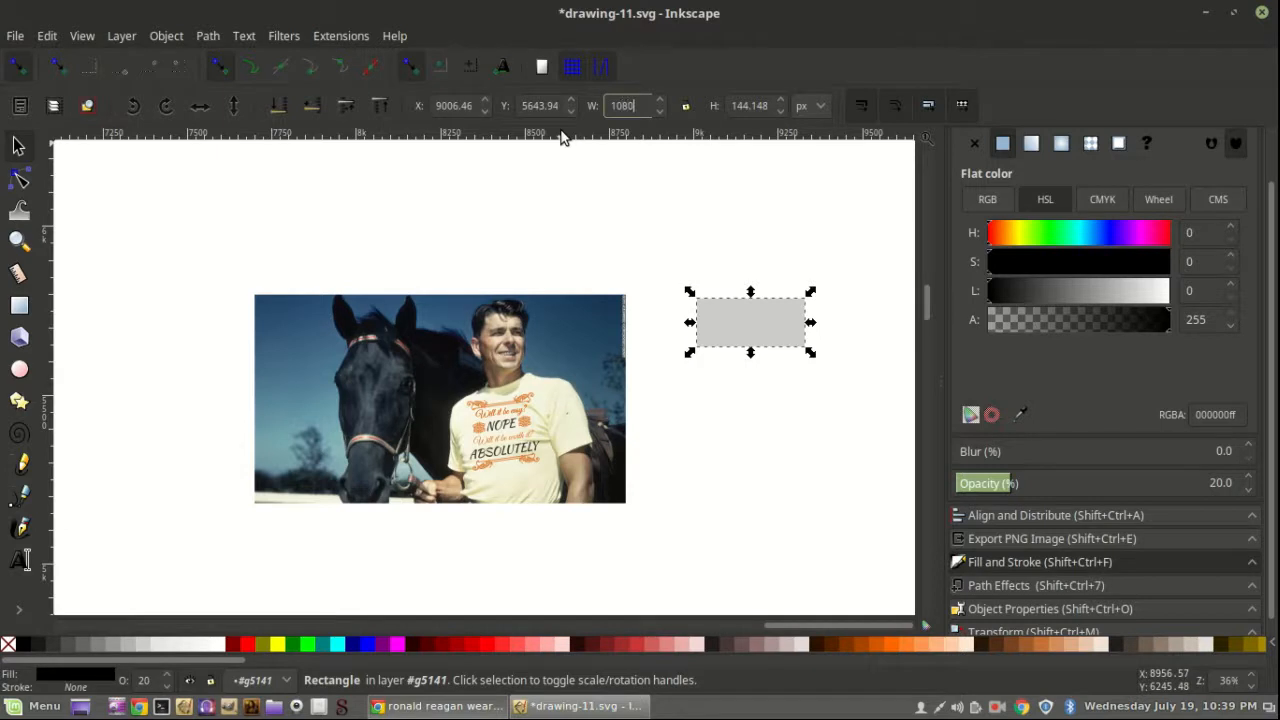
double_click(747, 106)
double_click(748, 106)
type("108")
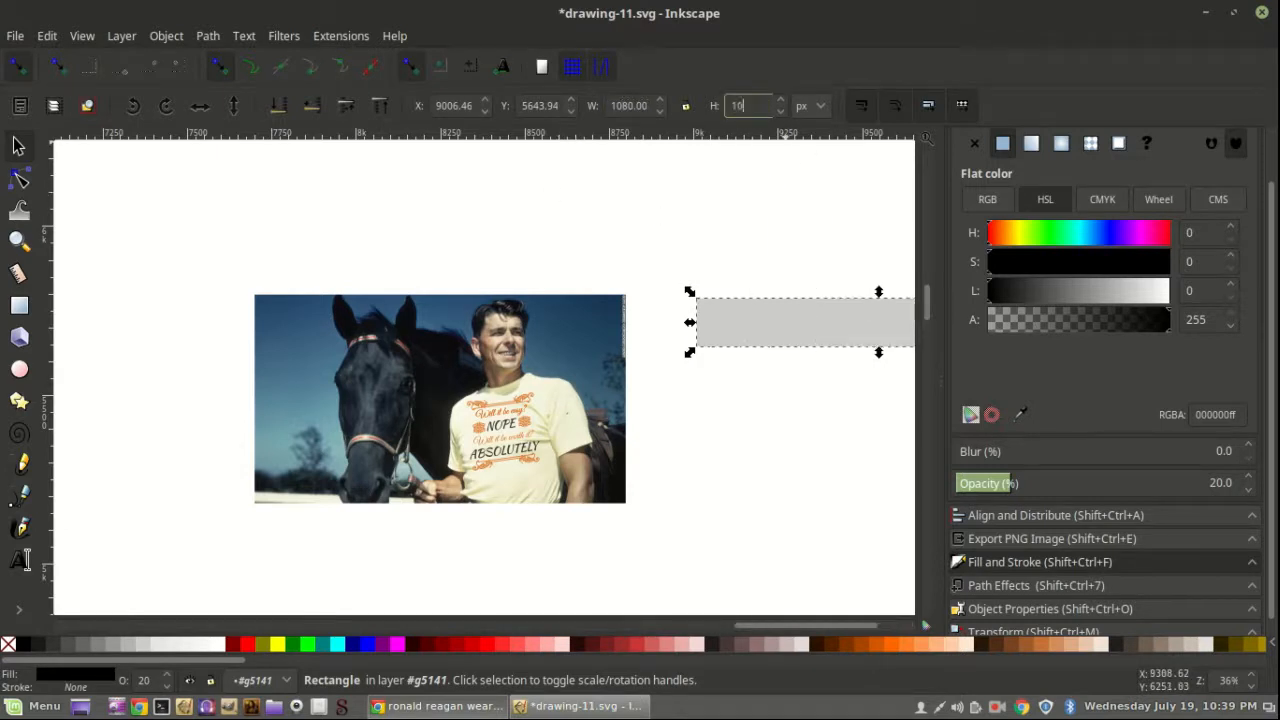
key("Return")
left_click(745, 105)
type("1080")
key("Return")
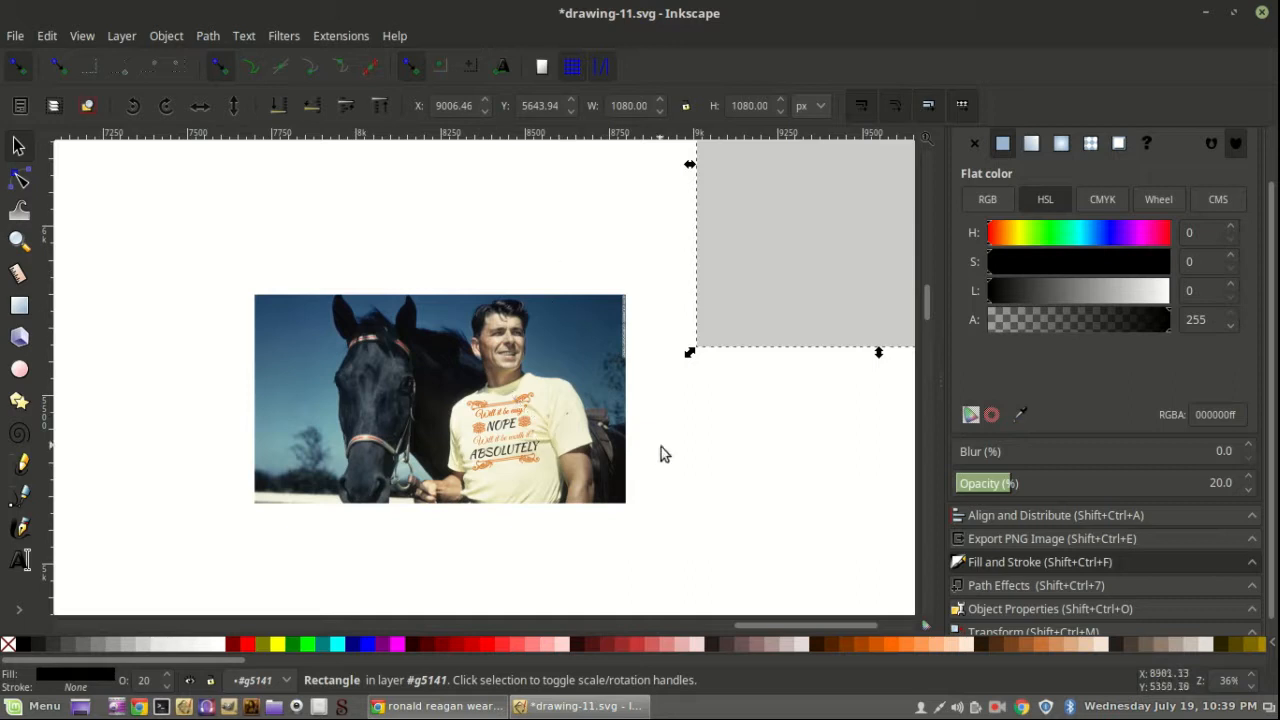
Step: Move the grey square to the blank area left of the mockup photo and compare the sizes of the two objects
scroll(703, 433, "down", 2, "ctrl")
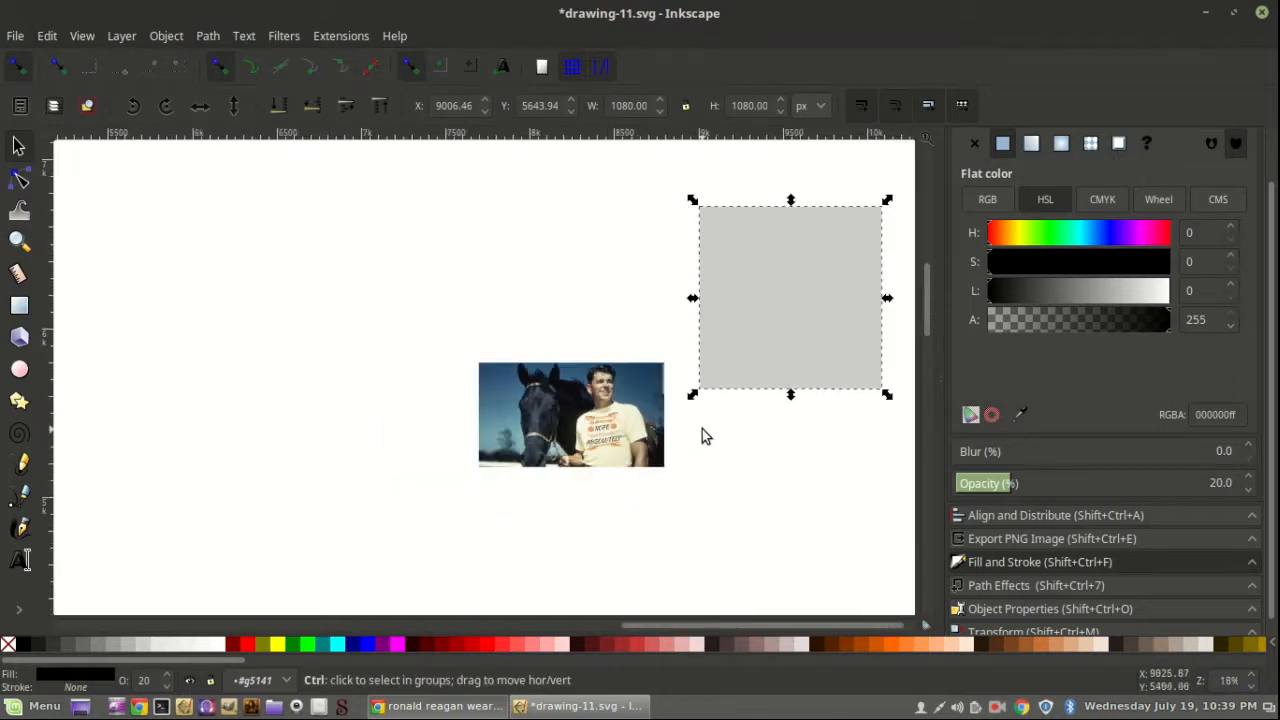
left_click_drag(660, 186, 903, 442)
left_click_drag(744, 373, 220, 406)
left_click(540, 452)
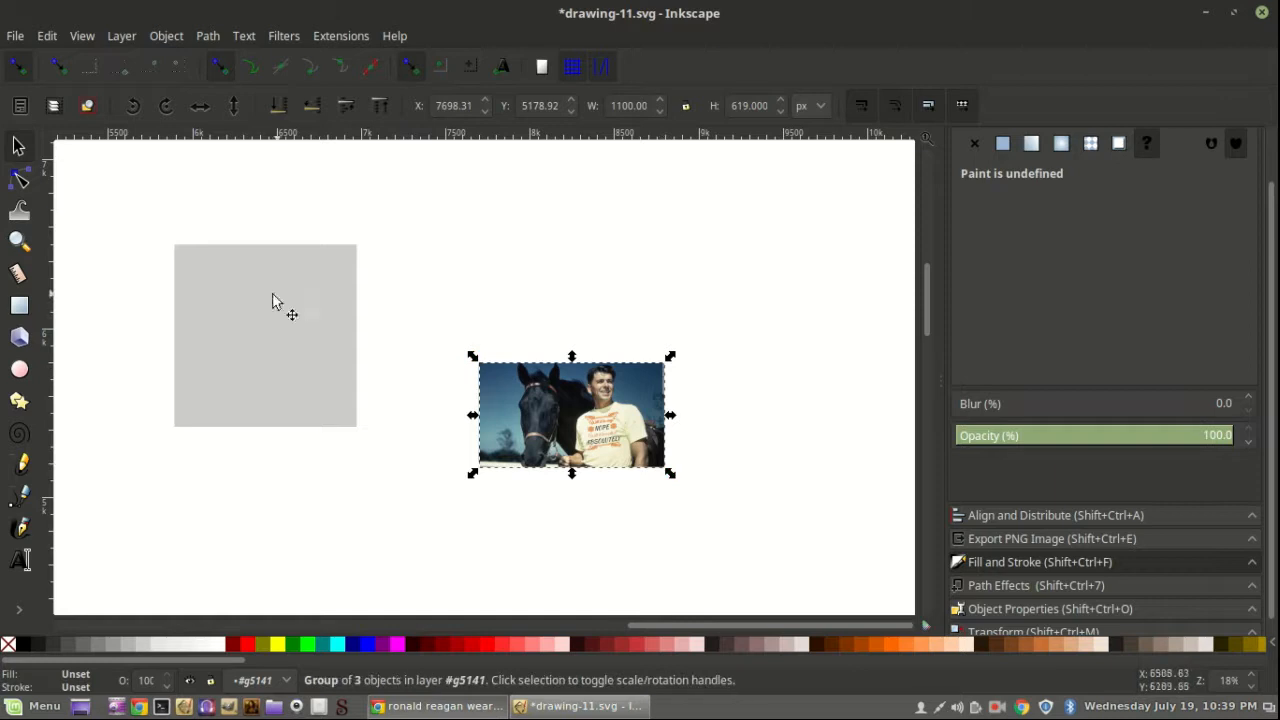
left_click(266, 338)
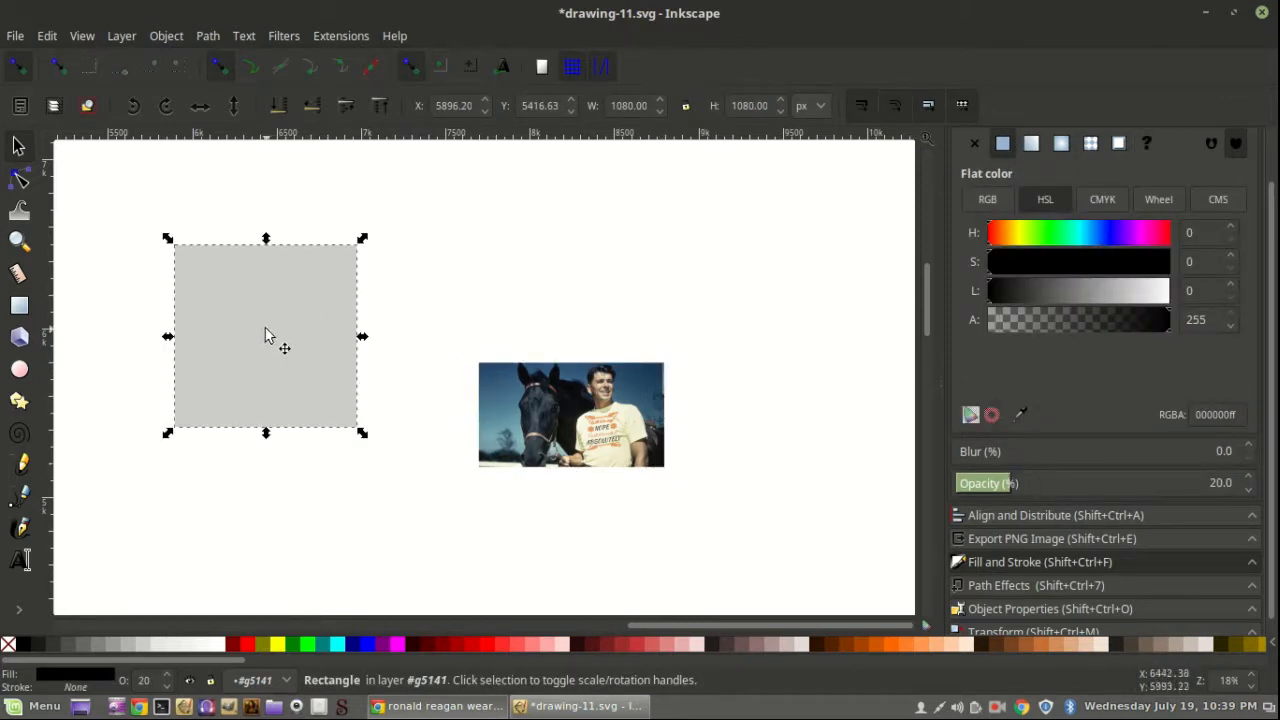
left_click(562, 405)
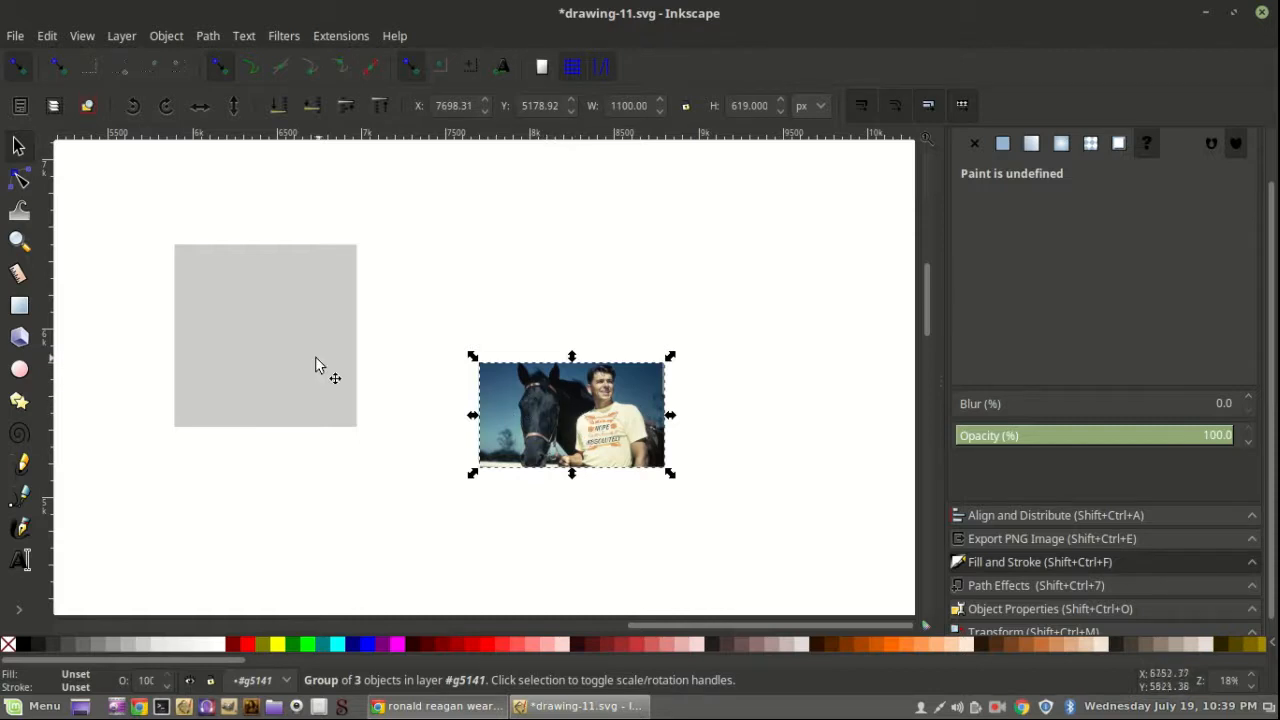
left_click(288, 349)
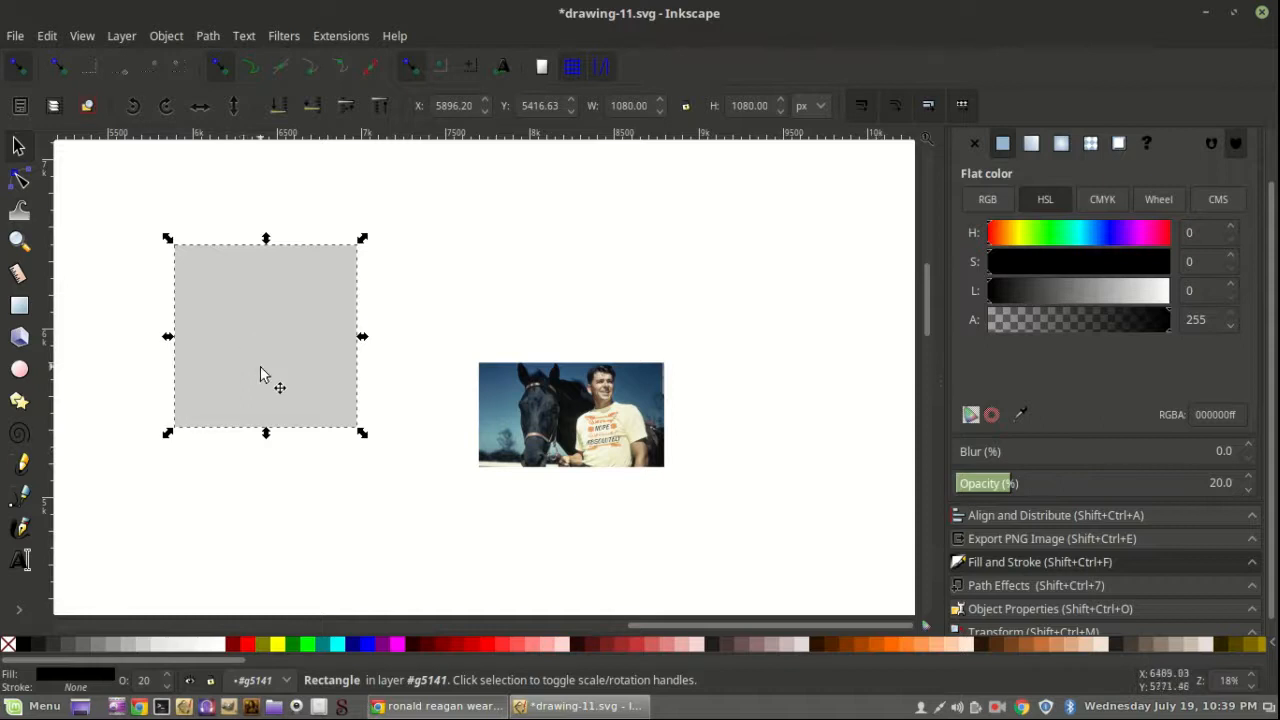
left_click_drag(245, 372, 257, 393)
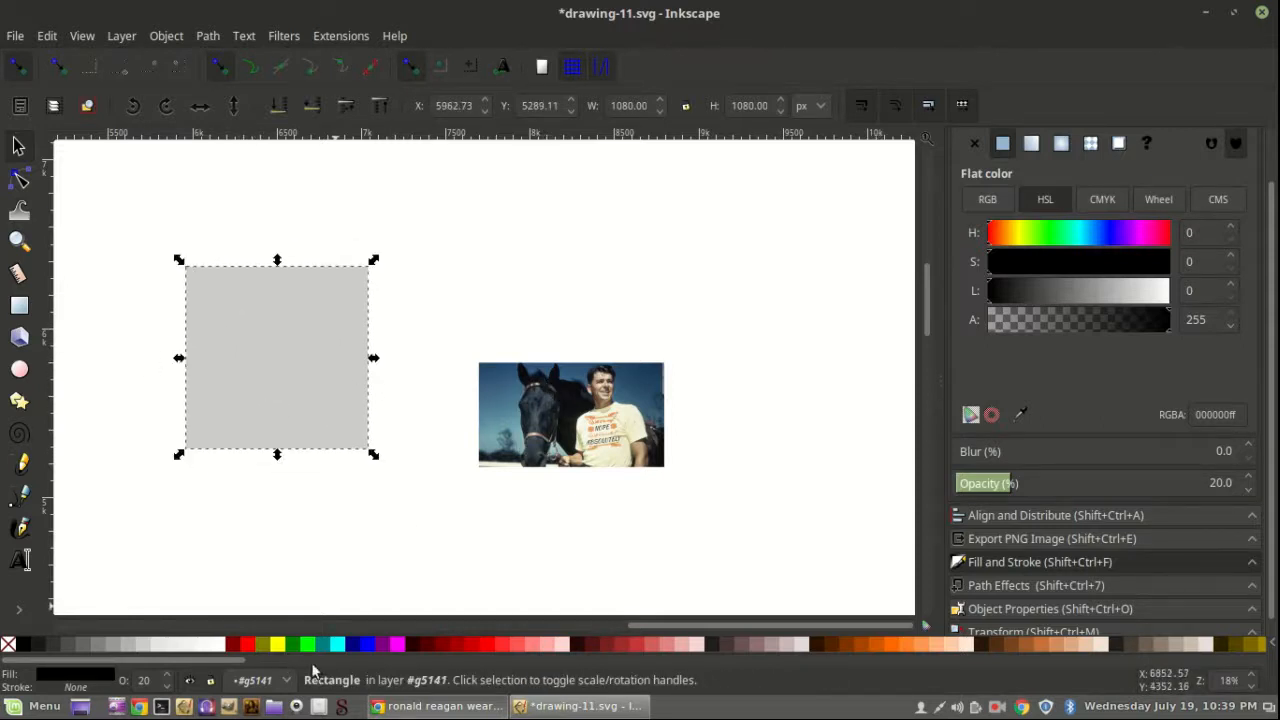
Step: Fill the square with red and place it over the grouped mockup photo
left_click(249, 644)
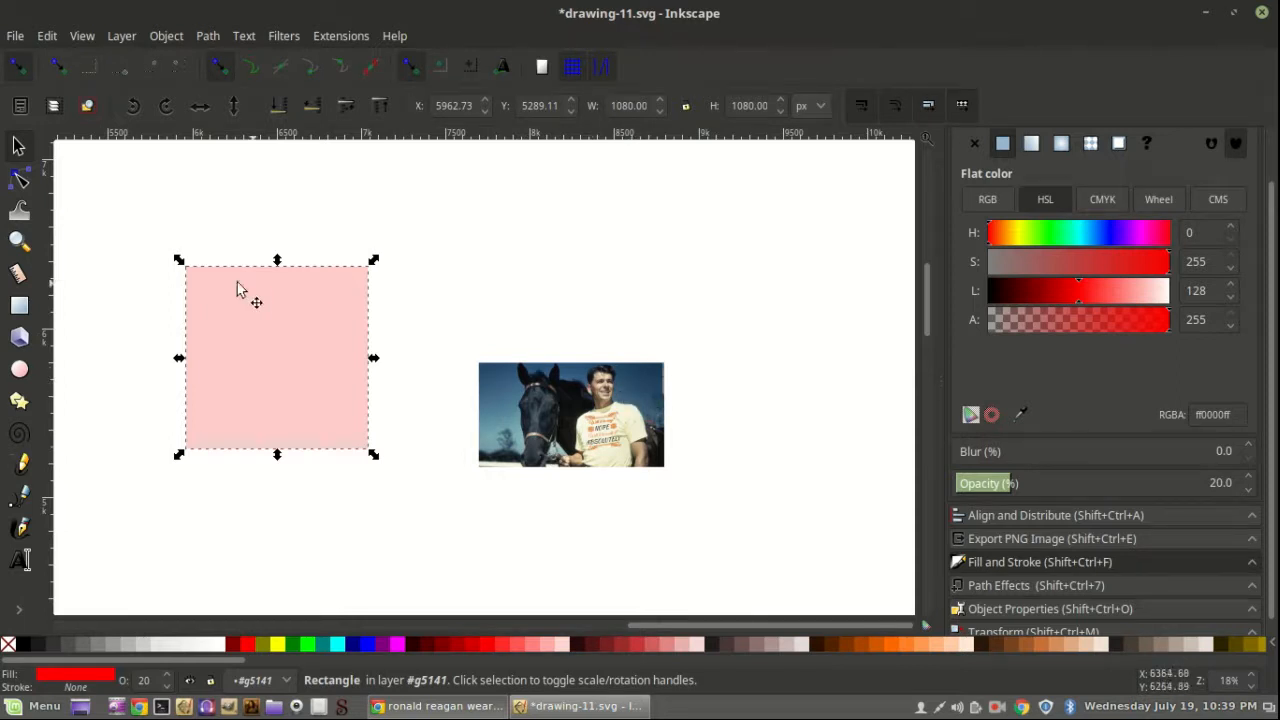
left_click_drag(271, 388, 584, 438)
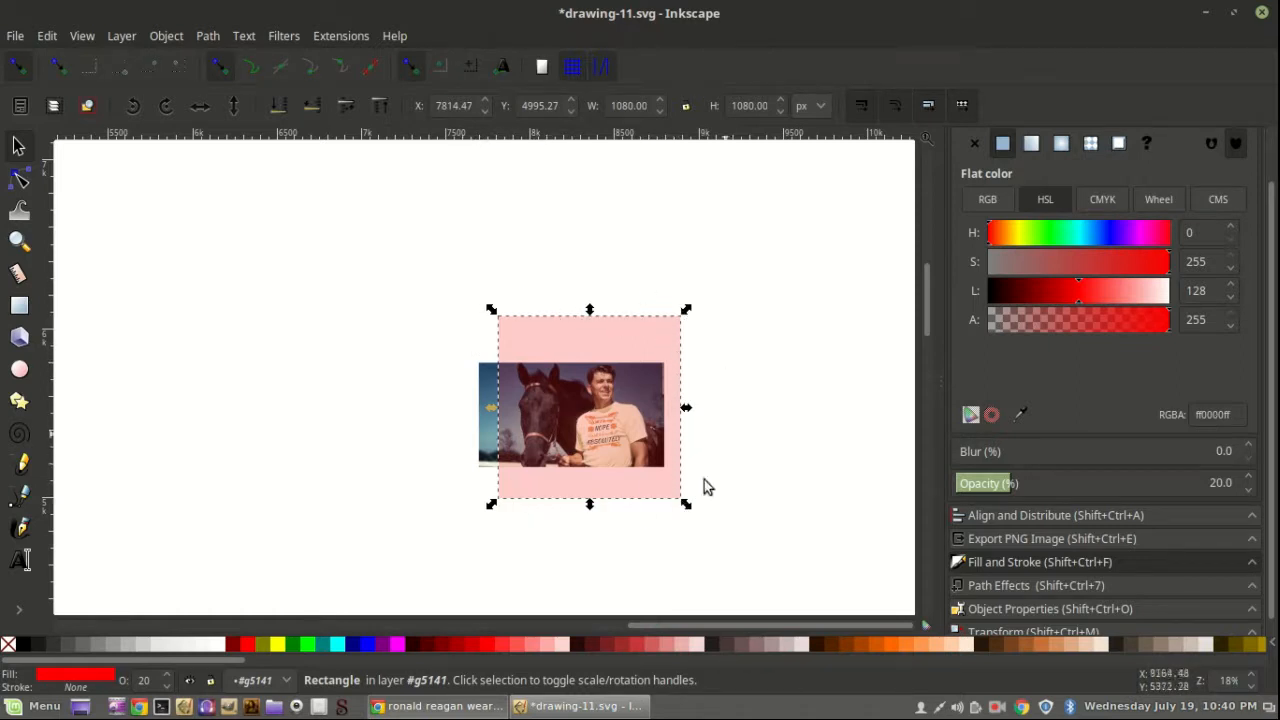
left_click(652, 345)
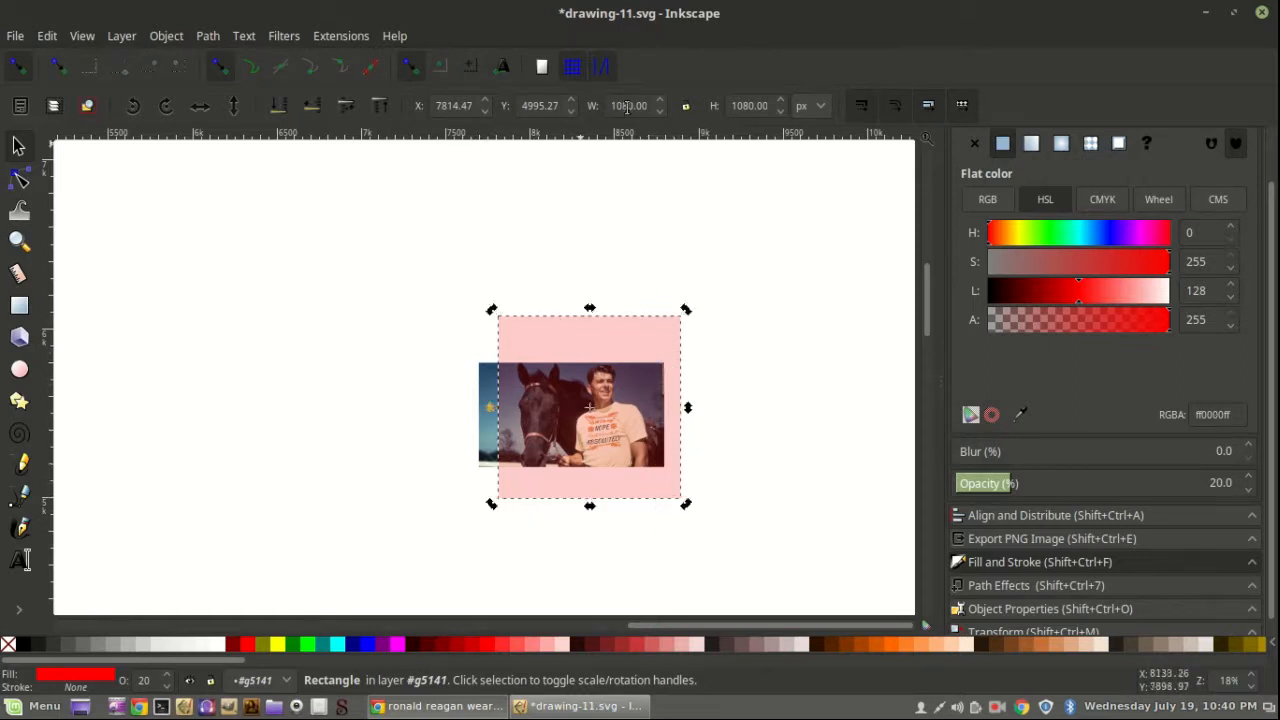
left_click(611, 343)
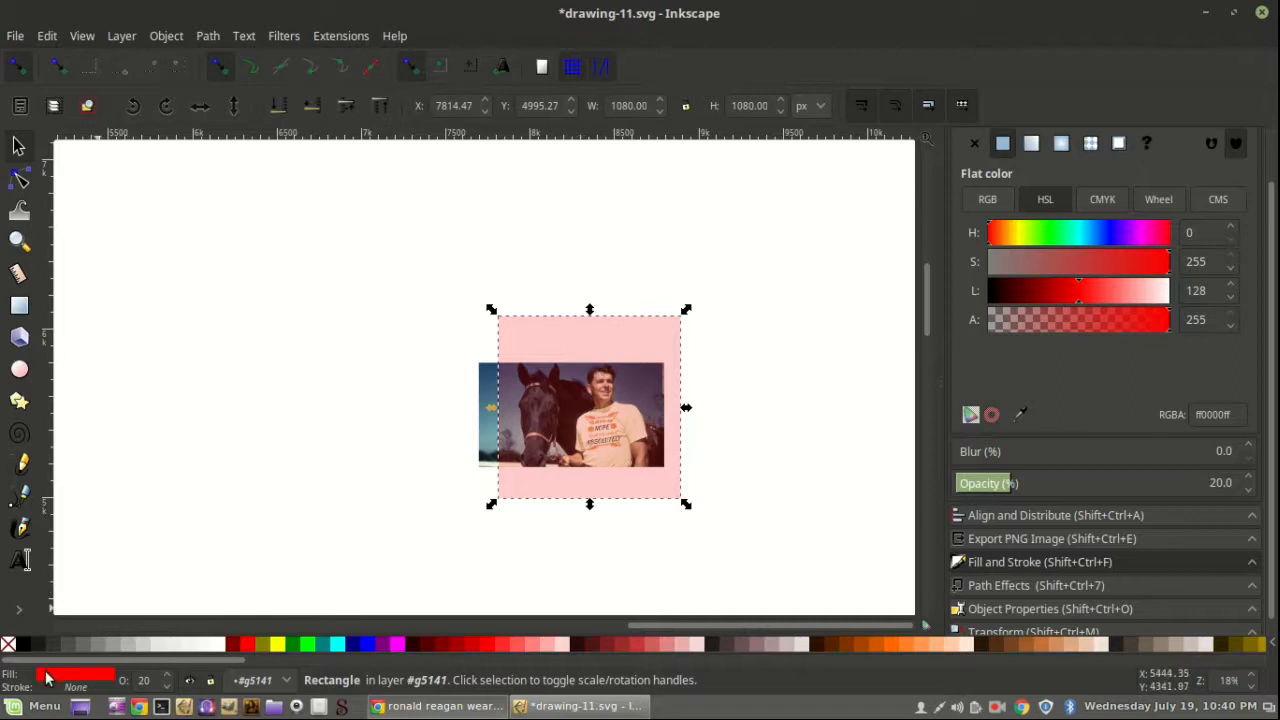
Step: Add a black stroke to the red square and inspect its upper edge up close
left_click(22, 648, "shift")
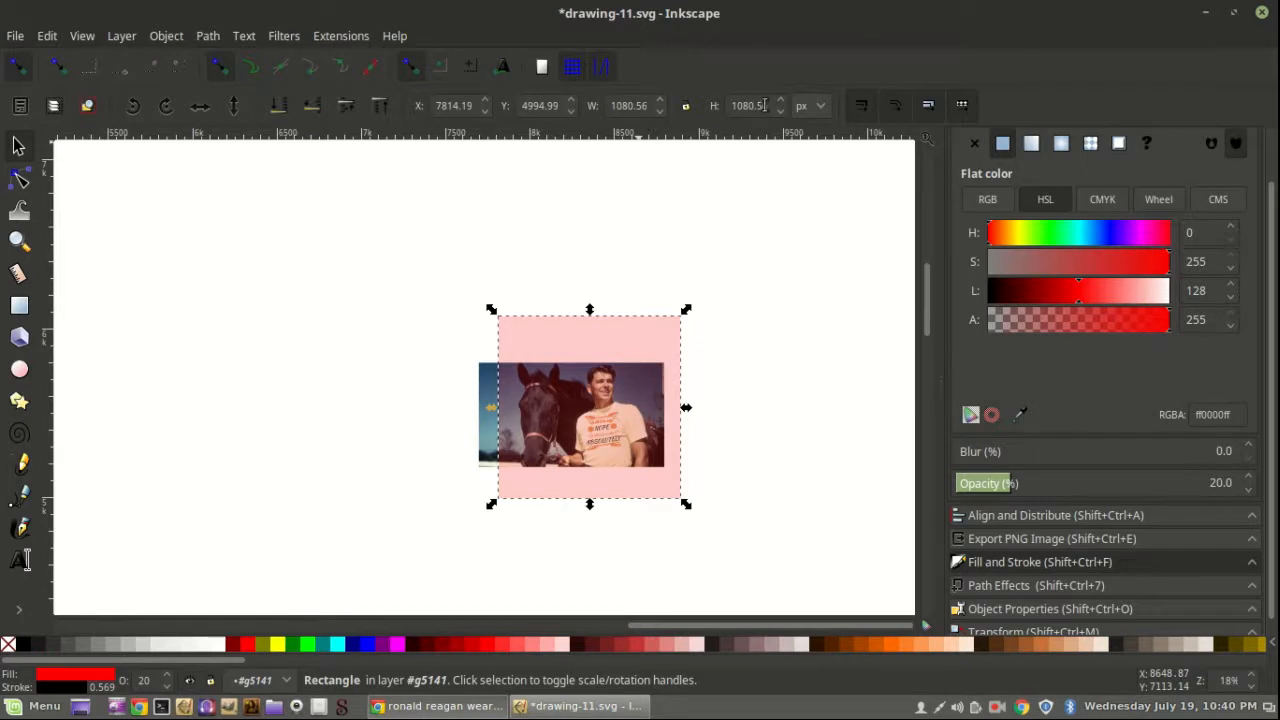
scroll(590, 315, "up", 4)
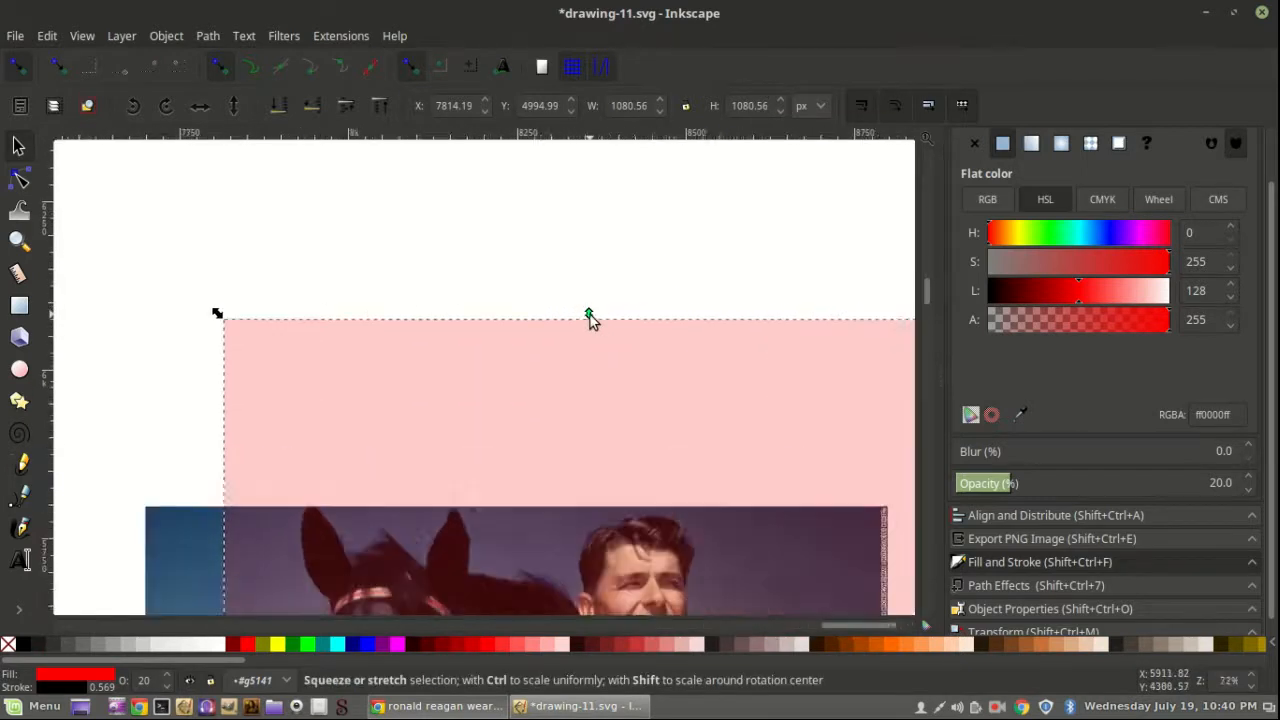
scroll(590, 315, "up", 1)
left_click(400, 263)
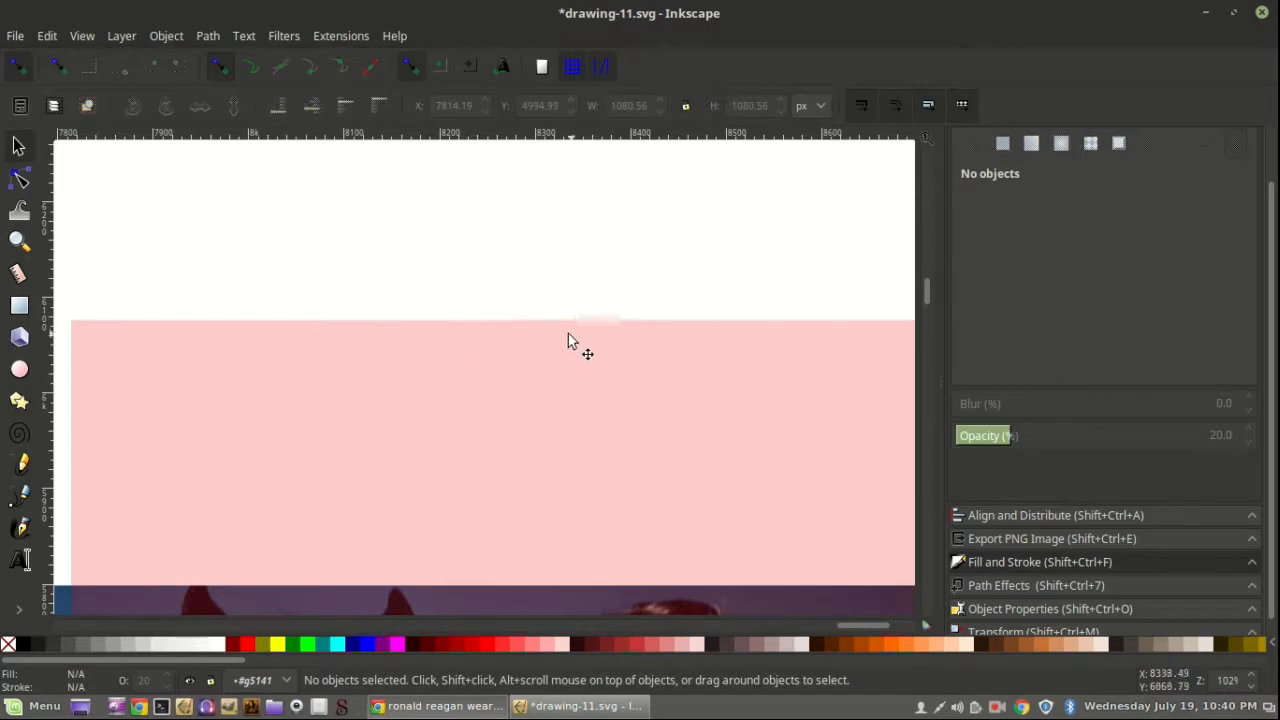
scroll(362, 305, "up", 3)
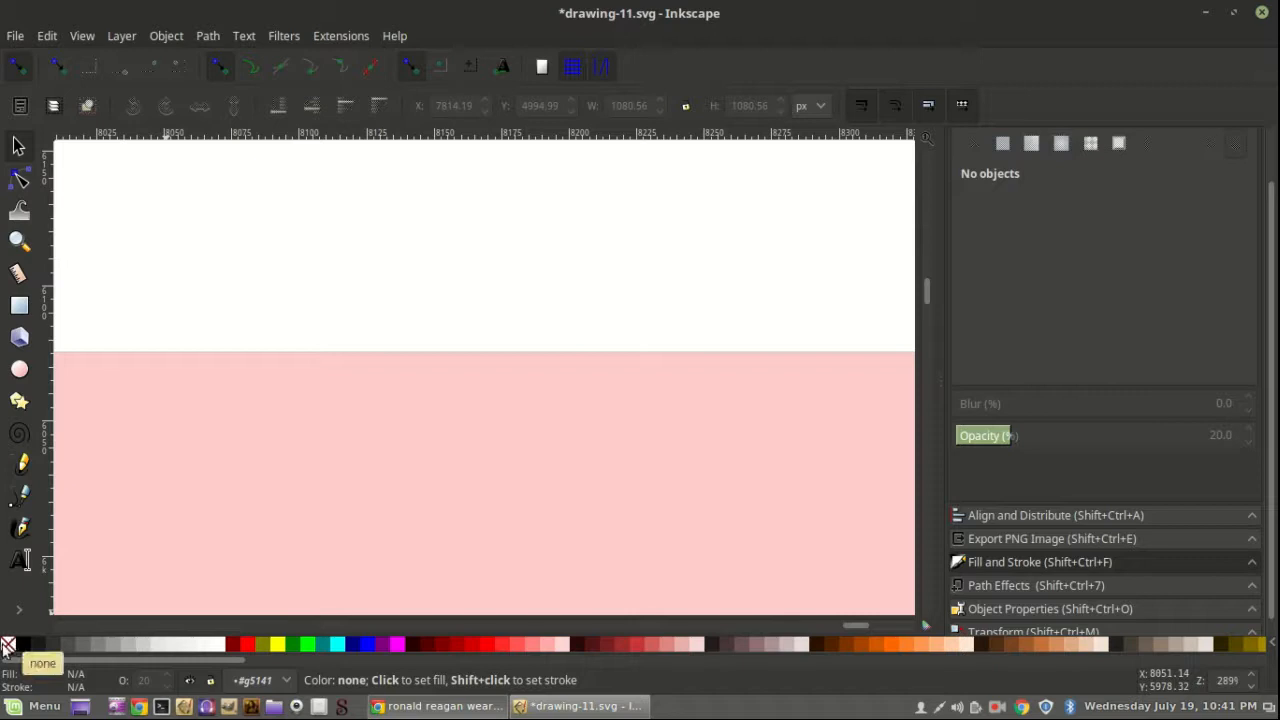
key("ctrl")
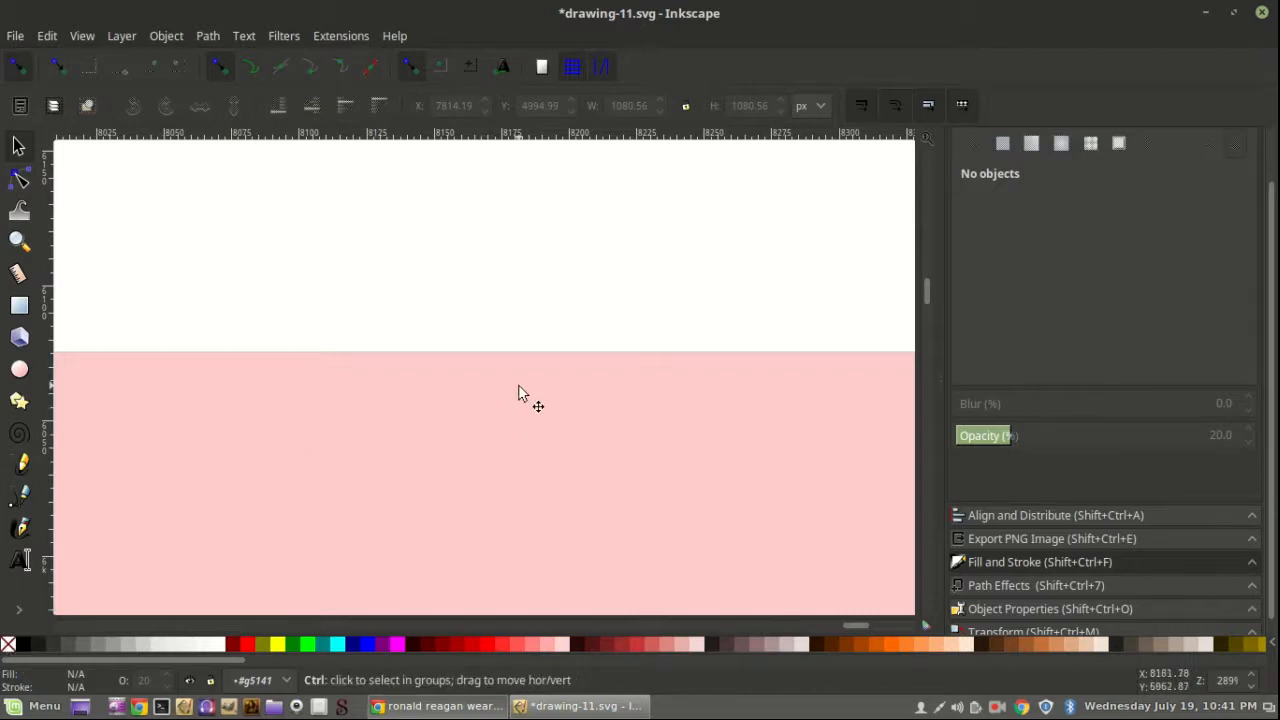
scroll(518, 393, "down", 2)
Step: Remove the stroke from the red square and deselect it
left_click(496, 382)
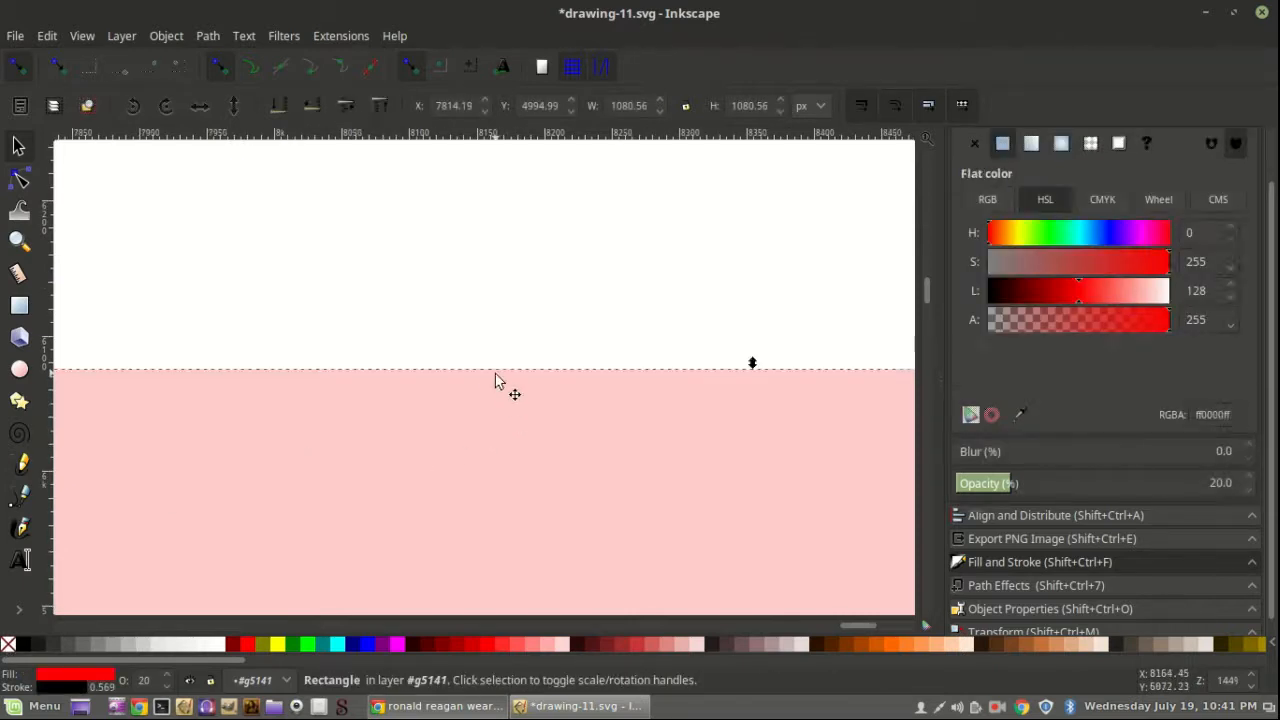
left_click(7, 644, "shift")
scroll(457, 285, "down", 2)
left_click(433, 248)
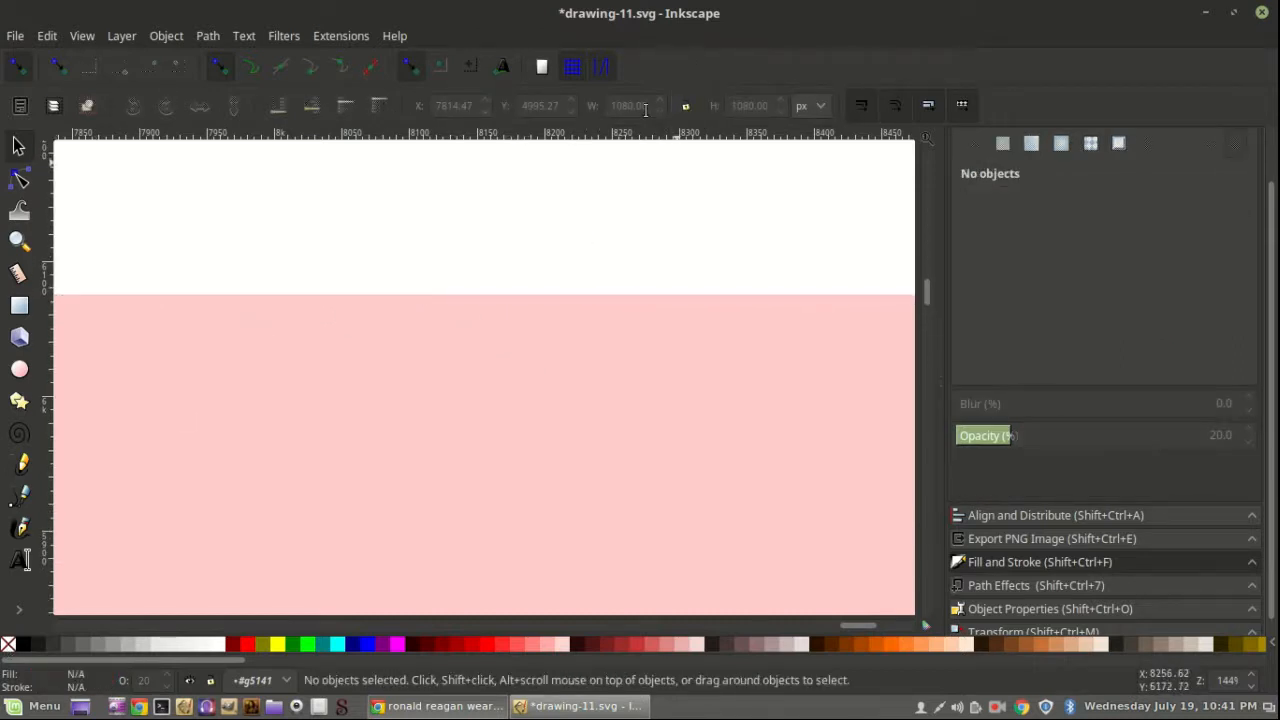
Step: Enlarge the grouped mockup photo to about 2104 × 1184 px and position it so the man lies under the red square
scroll(585, 318, "down", 3, "ctrl")
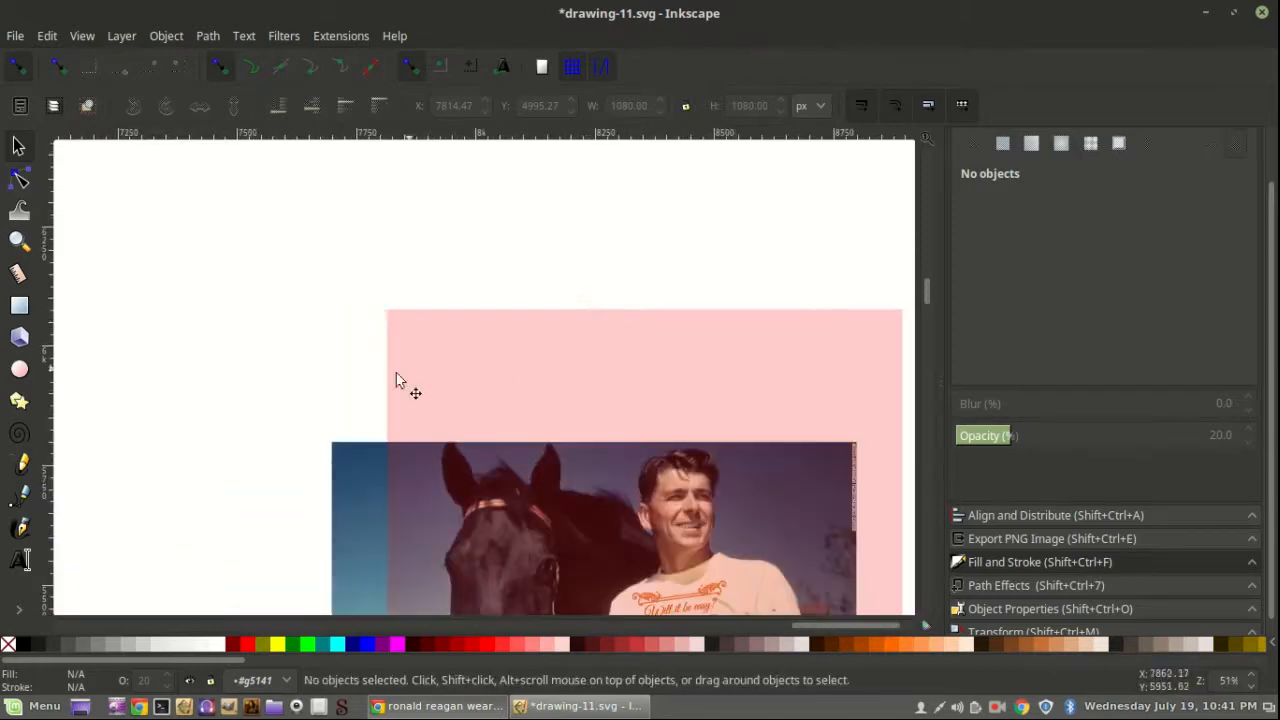
scroll(651, 393, "down", 2, "ctrl")
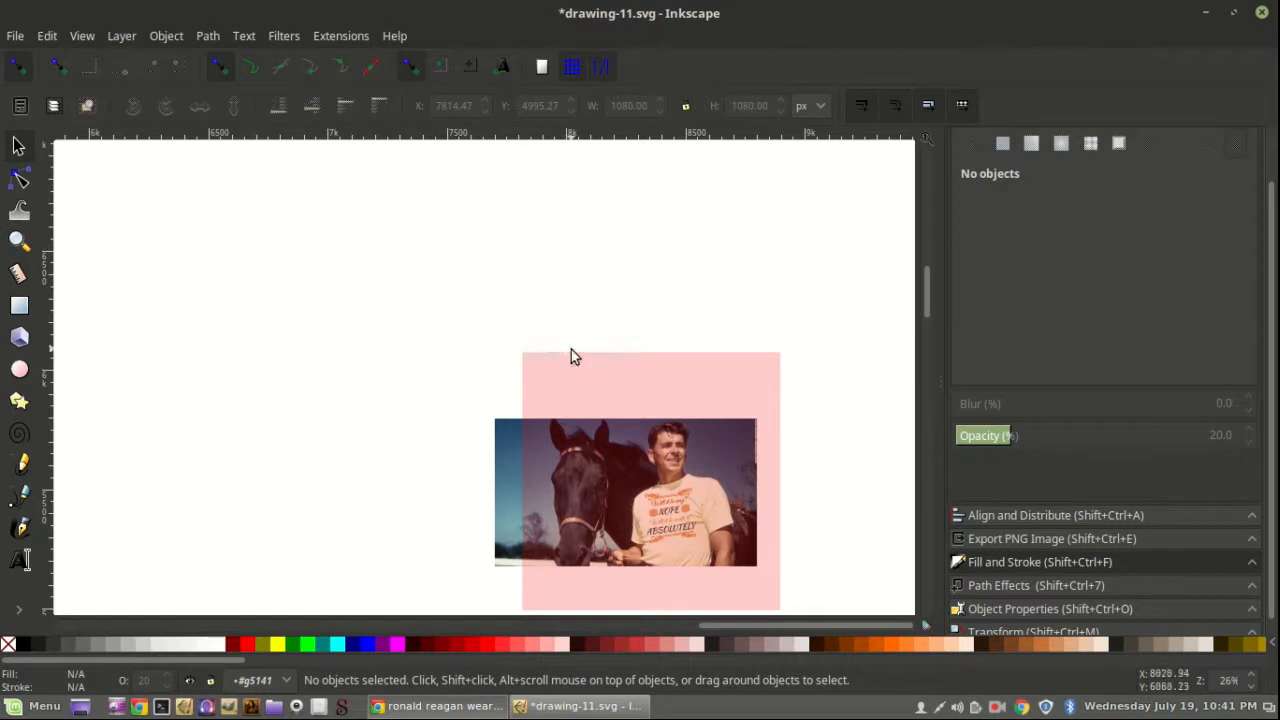
scroll(479, 344, "down", 2, "ctrl")
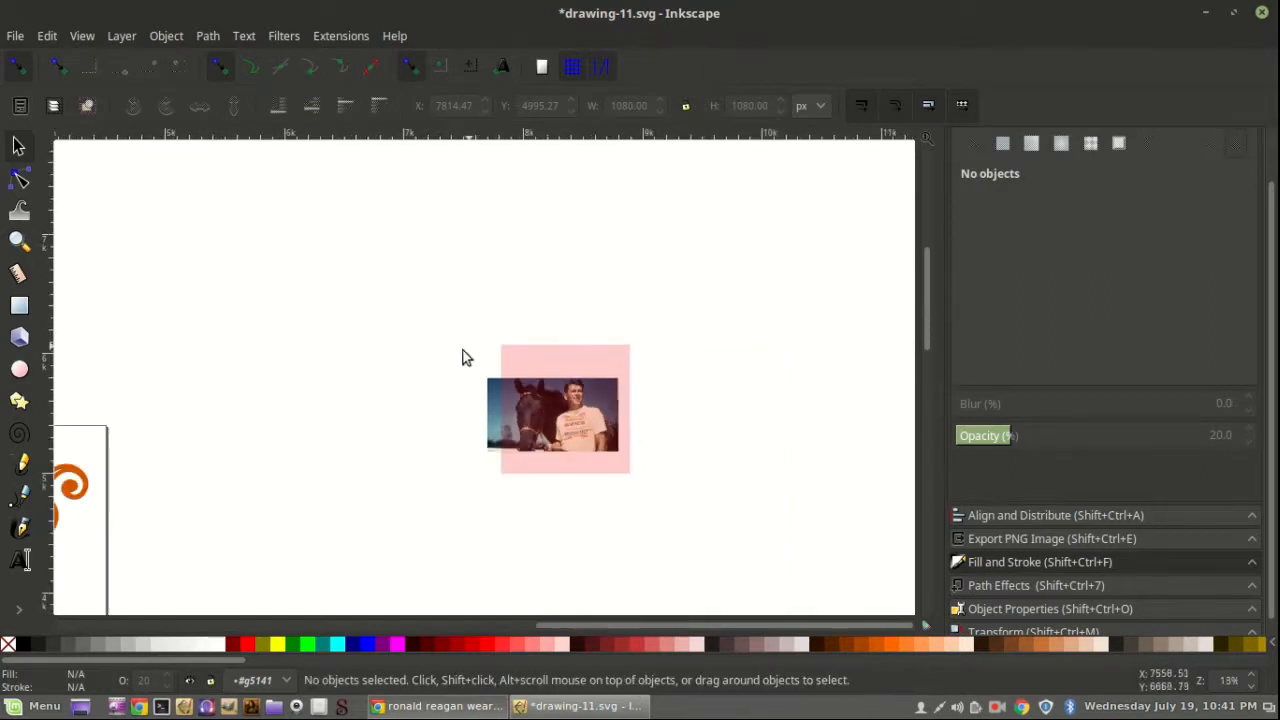
left_click_drag(425, 322, 640, 482)
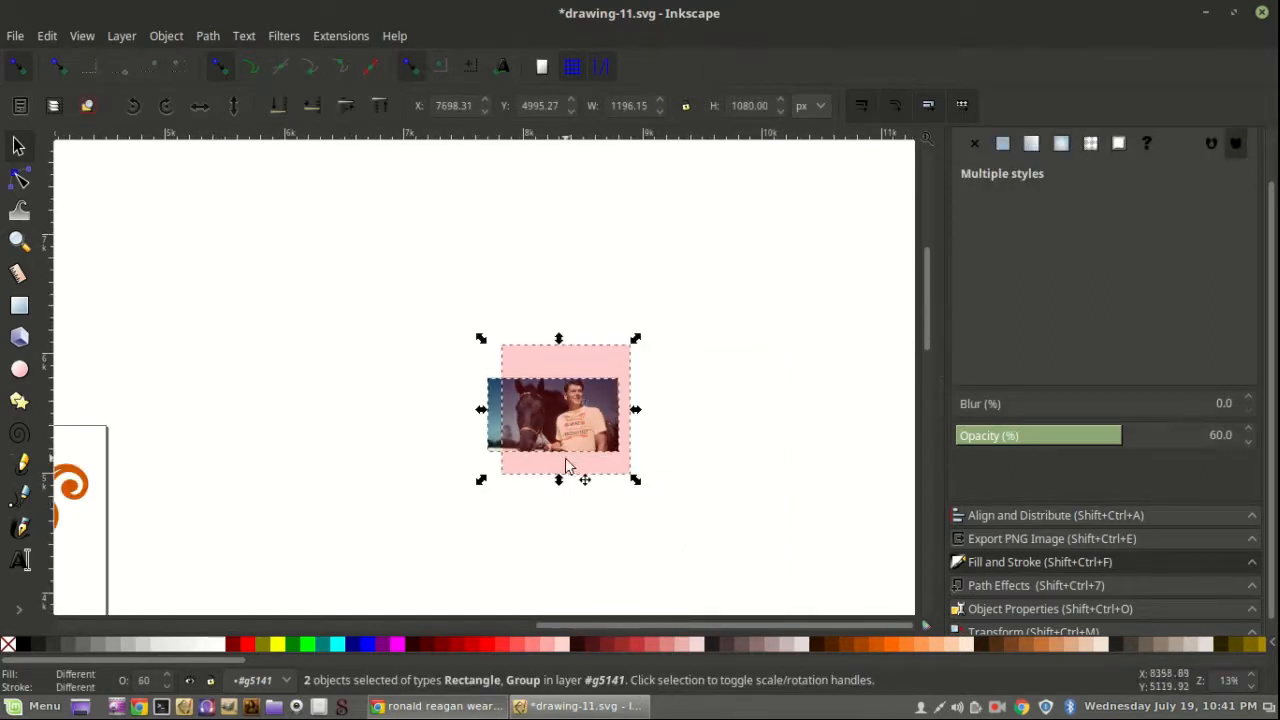
left_click(470, 447)
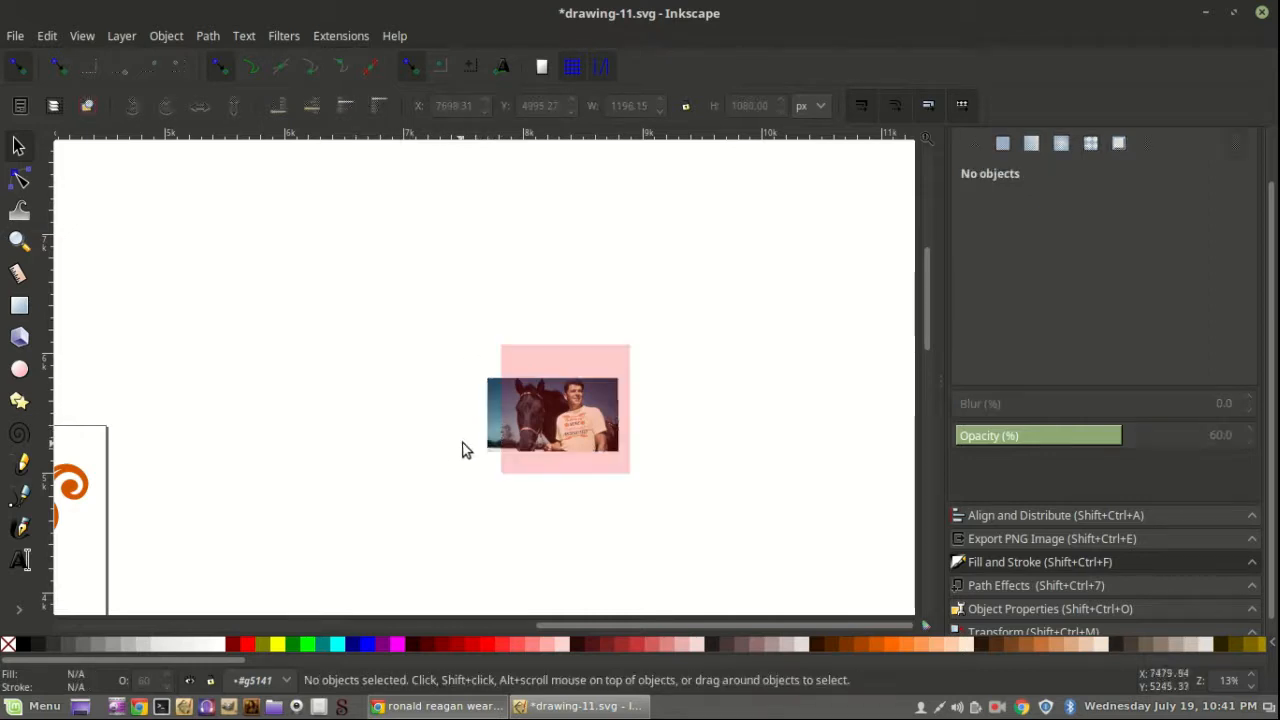
left_click(490, 443)
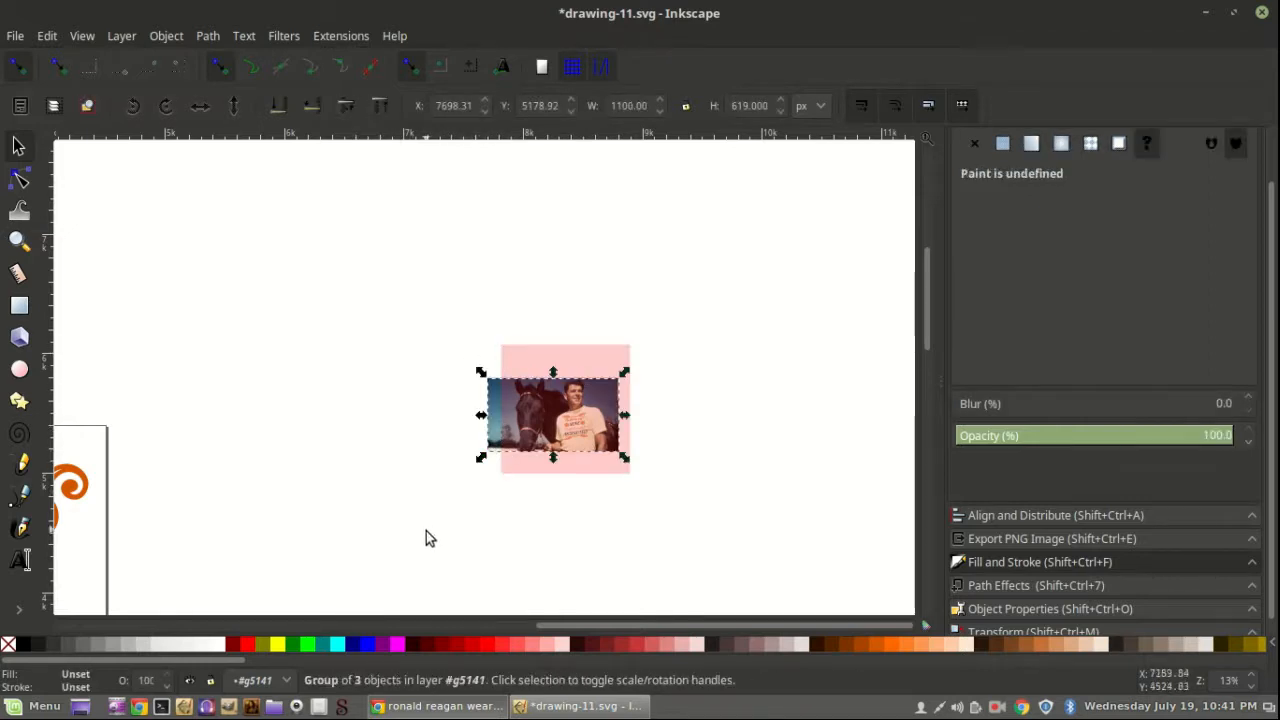
left_click_drag(480, 470, 423, 580)
left_click_drag(428, 482, 398, 481)
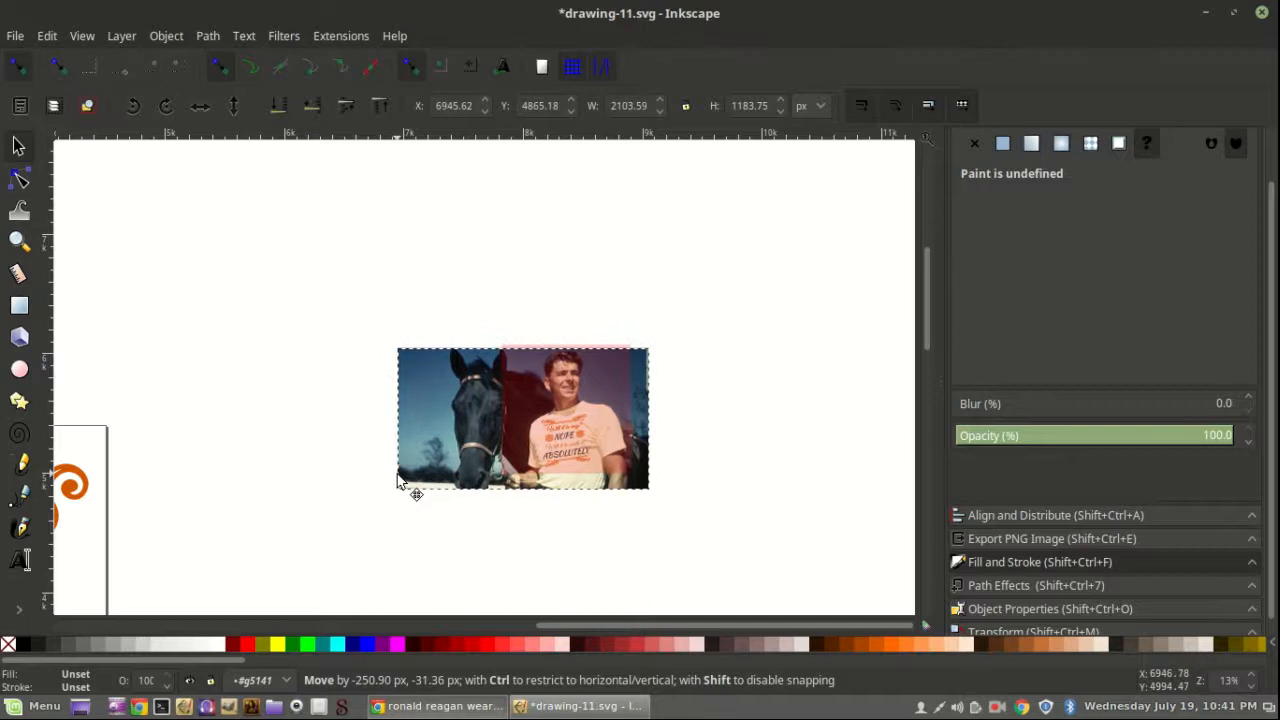
Step: Refine the photo group's size to about 2182 × 1228 px, keeping the man and shirt design framed by the red square
left_click_drag(656, 503, 666, 521)
left_click_drag(496, 449, 480, 441)
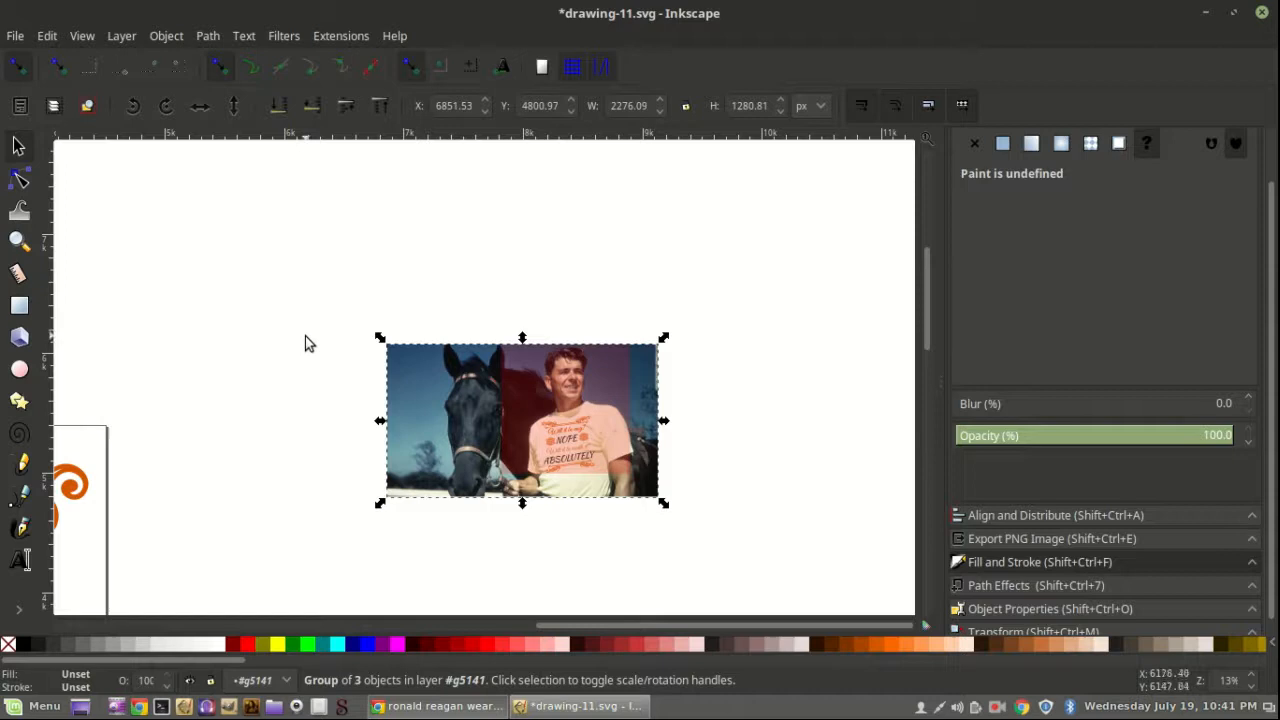
left_click_drag(661, 510, 662, 500)
key("ctrl+z")
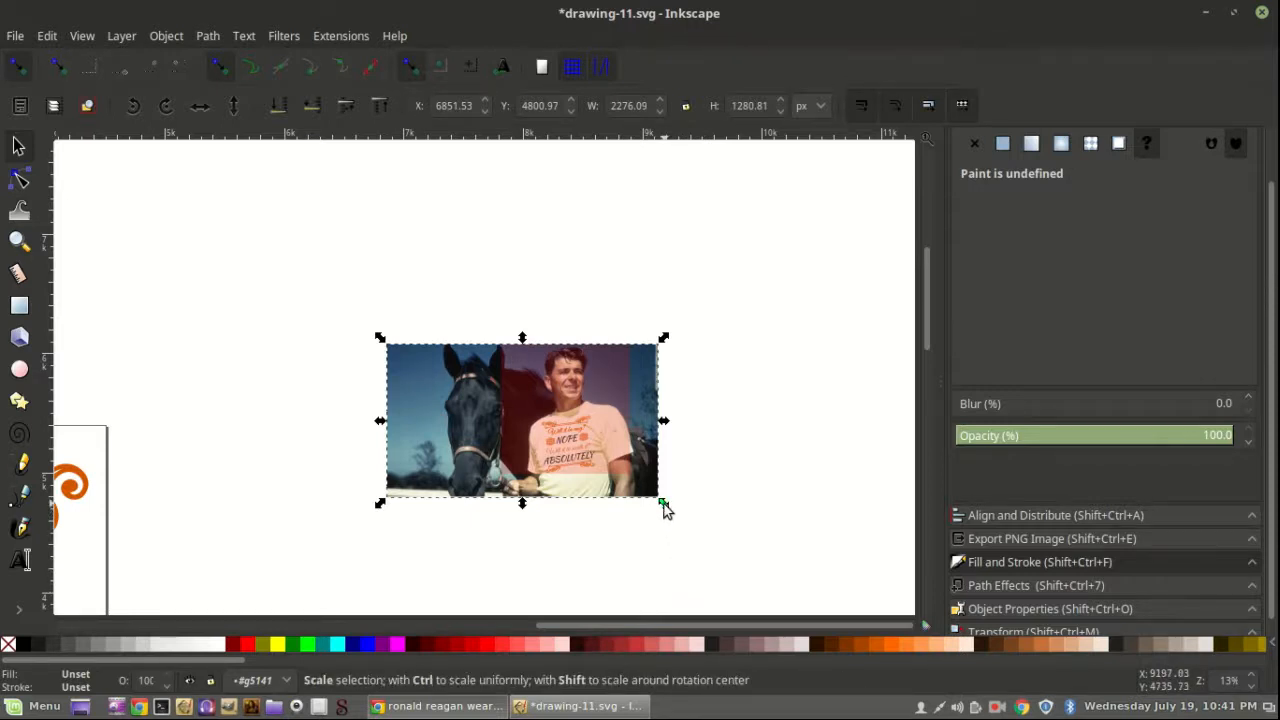
left_click_drag(662, 501, 660, 527)
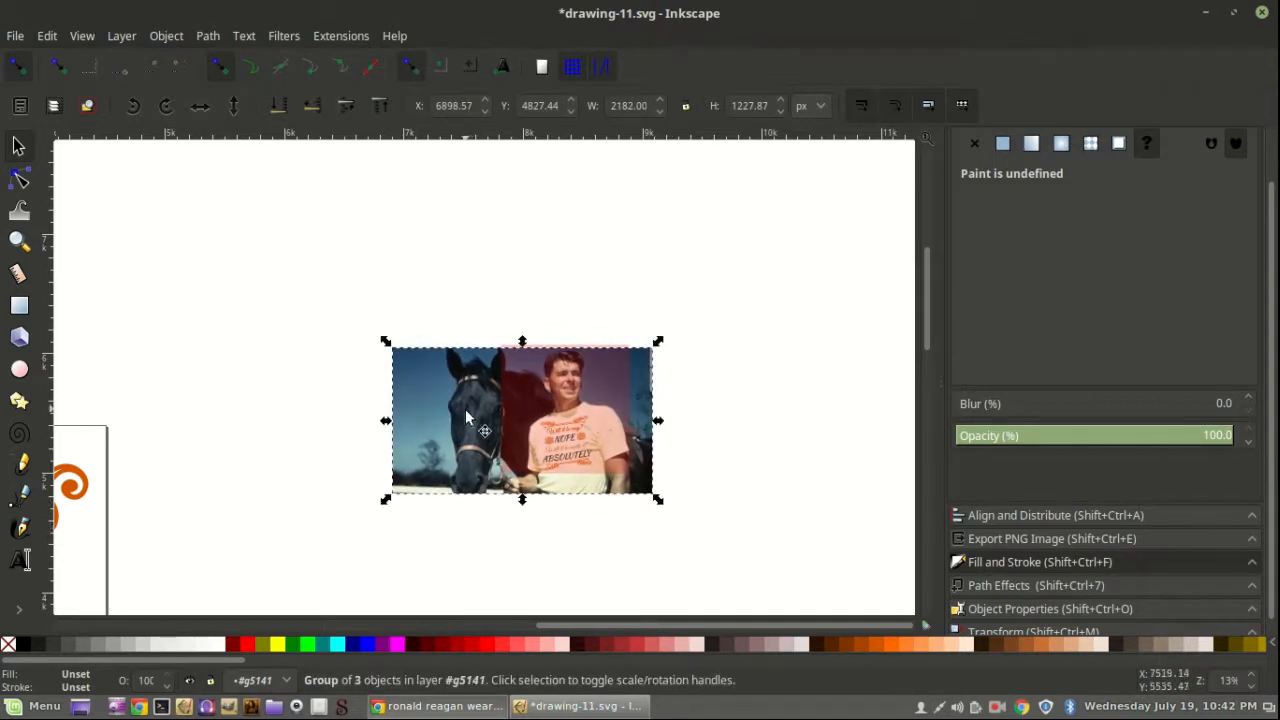
Step: Move the red square fully inside the photo around the man and clip the photo group to the square
scroll(533, 444, "up", 2)
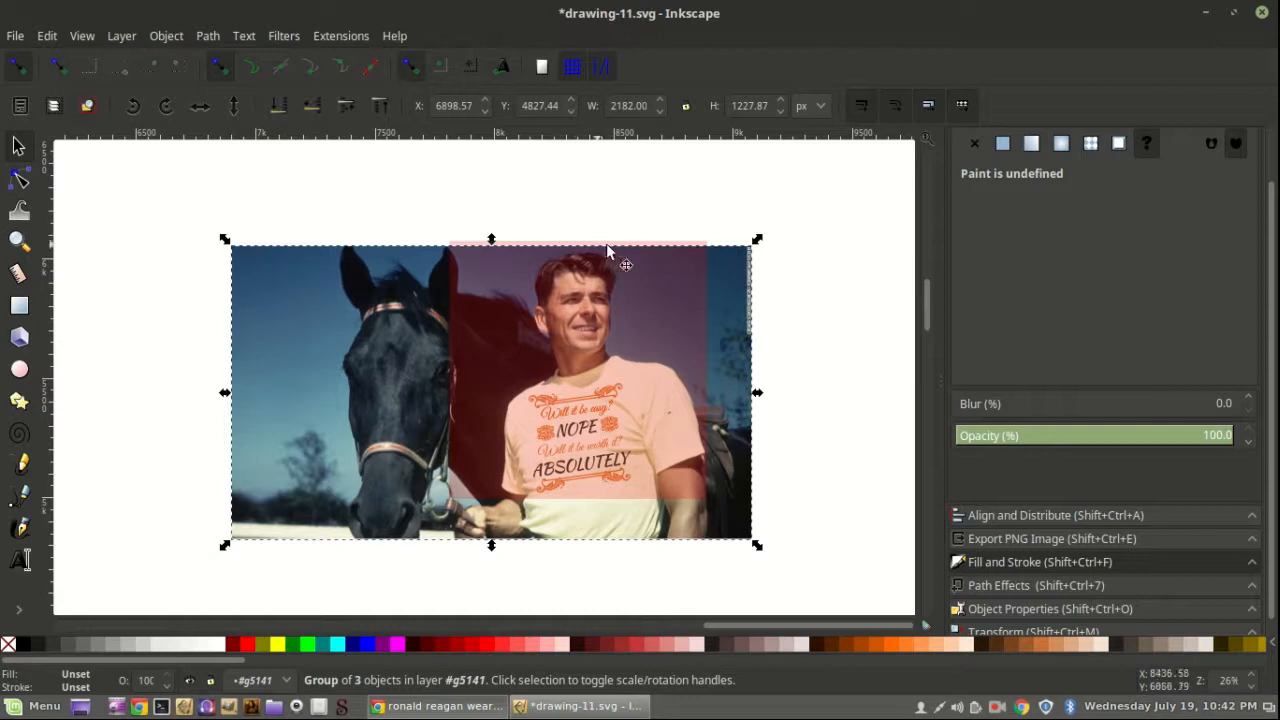
left_click_drag(479, 422, 493, 432)
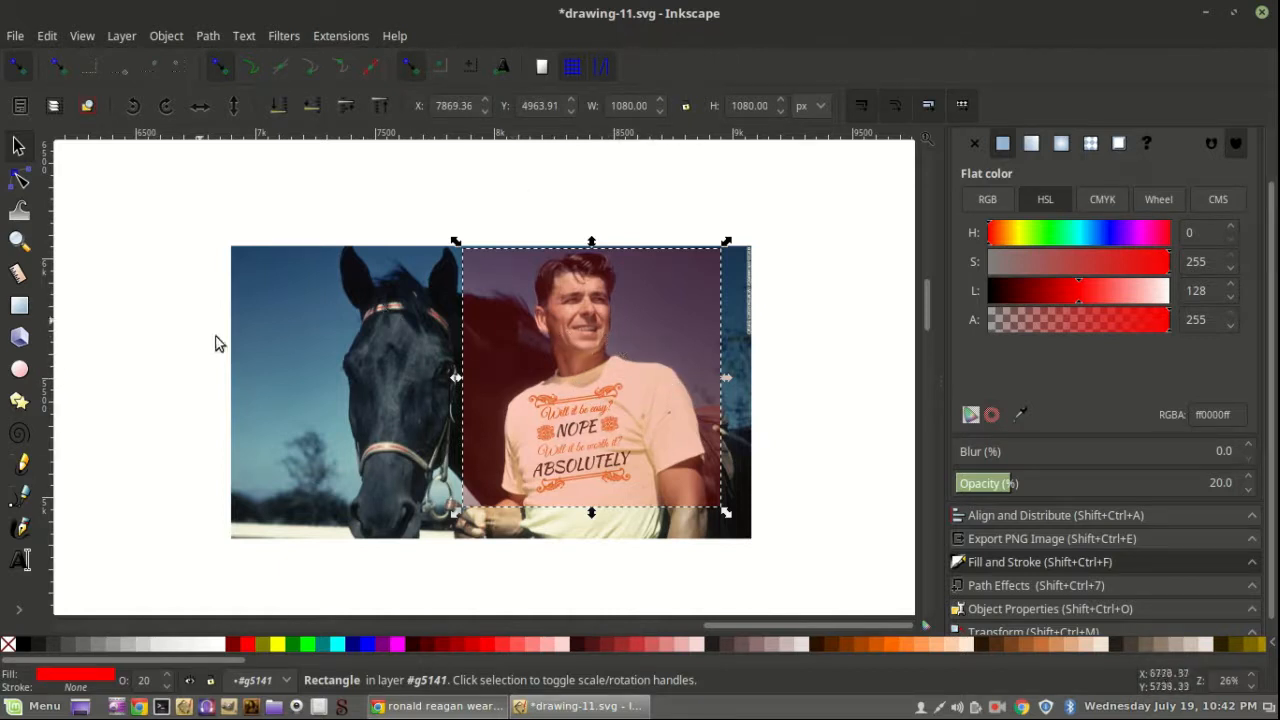
left_click(298, 390)
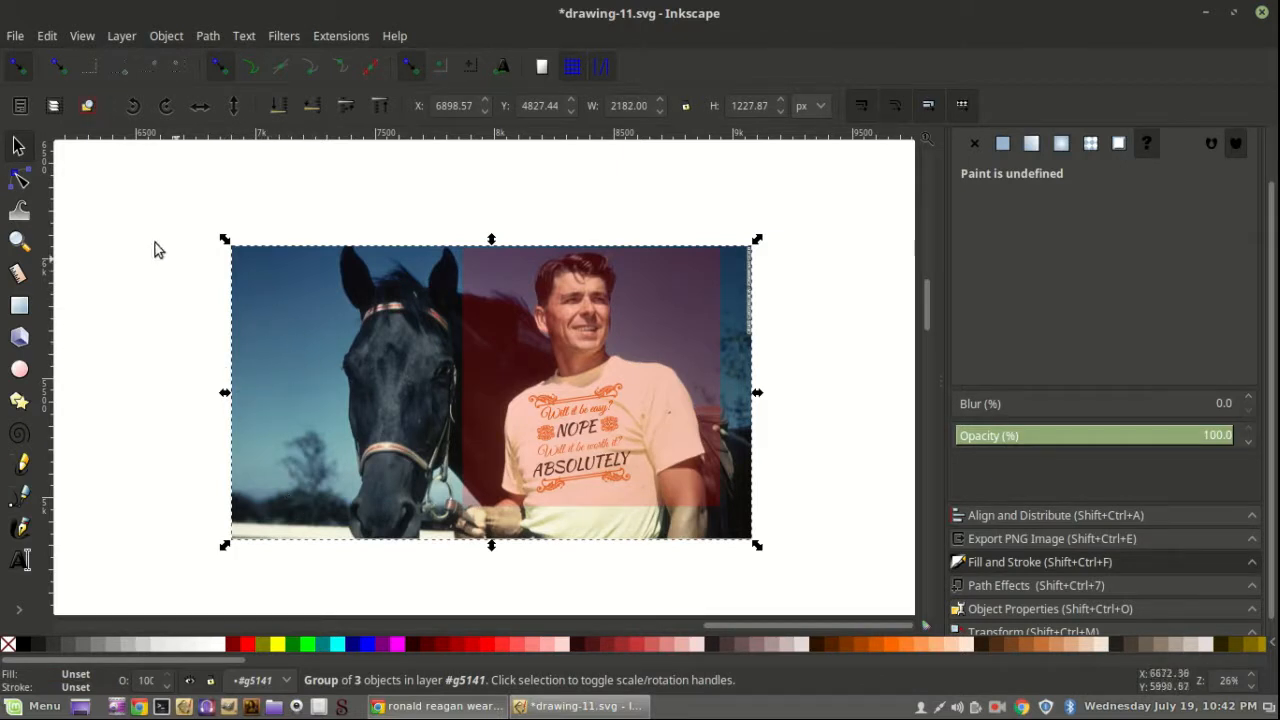
left_click_drag(145, 193, 810, 560)
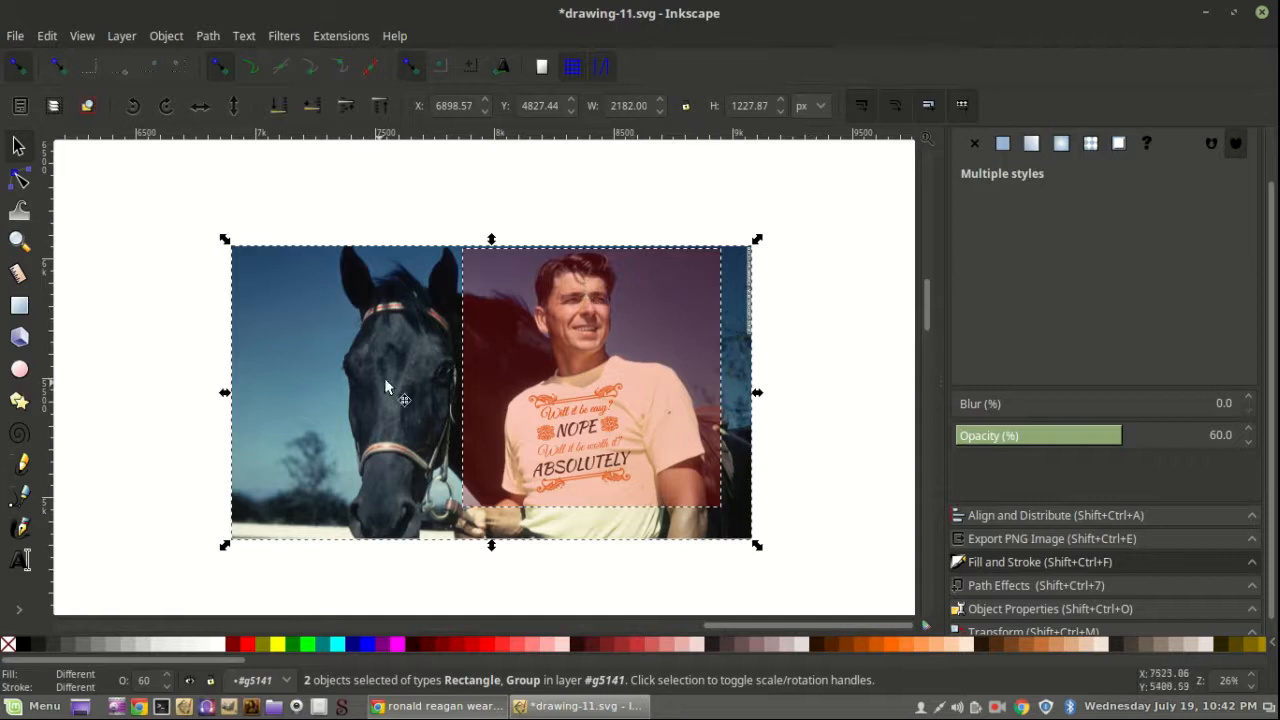
right_click(507, 359)
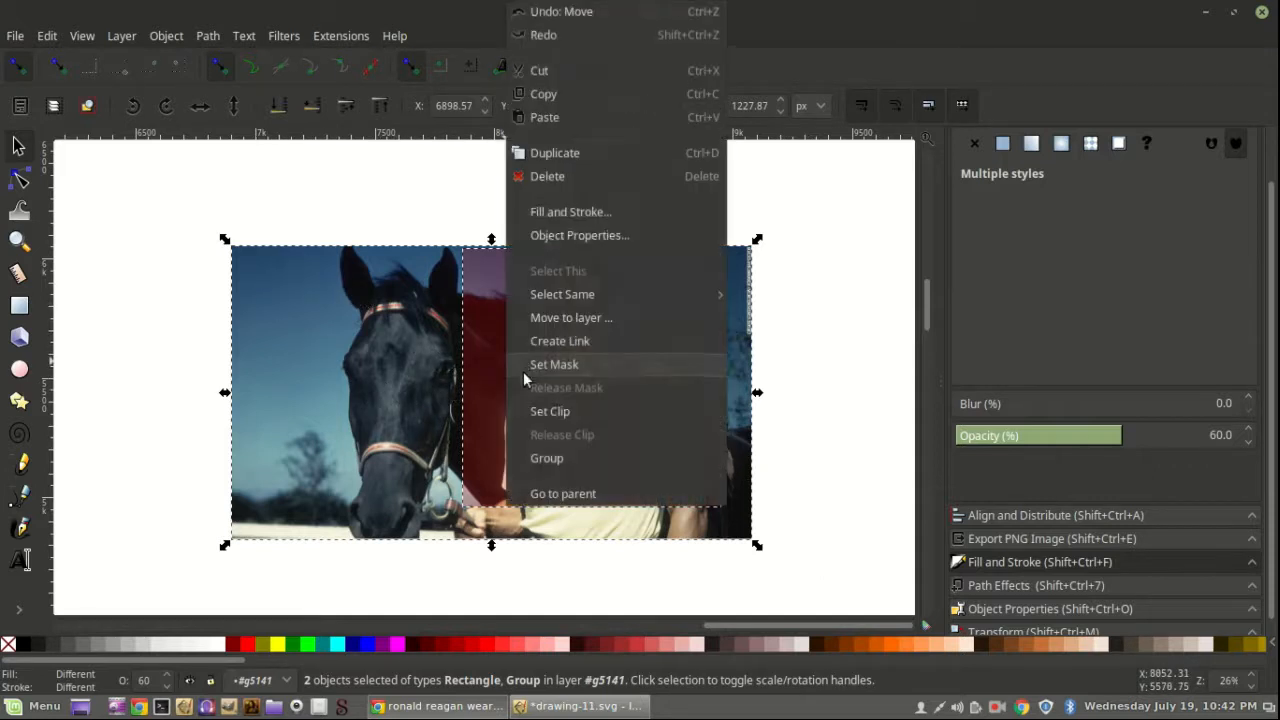
left_click(561, 411)
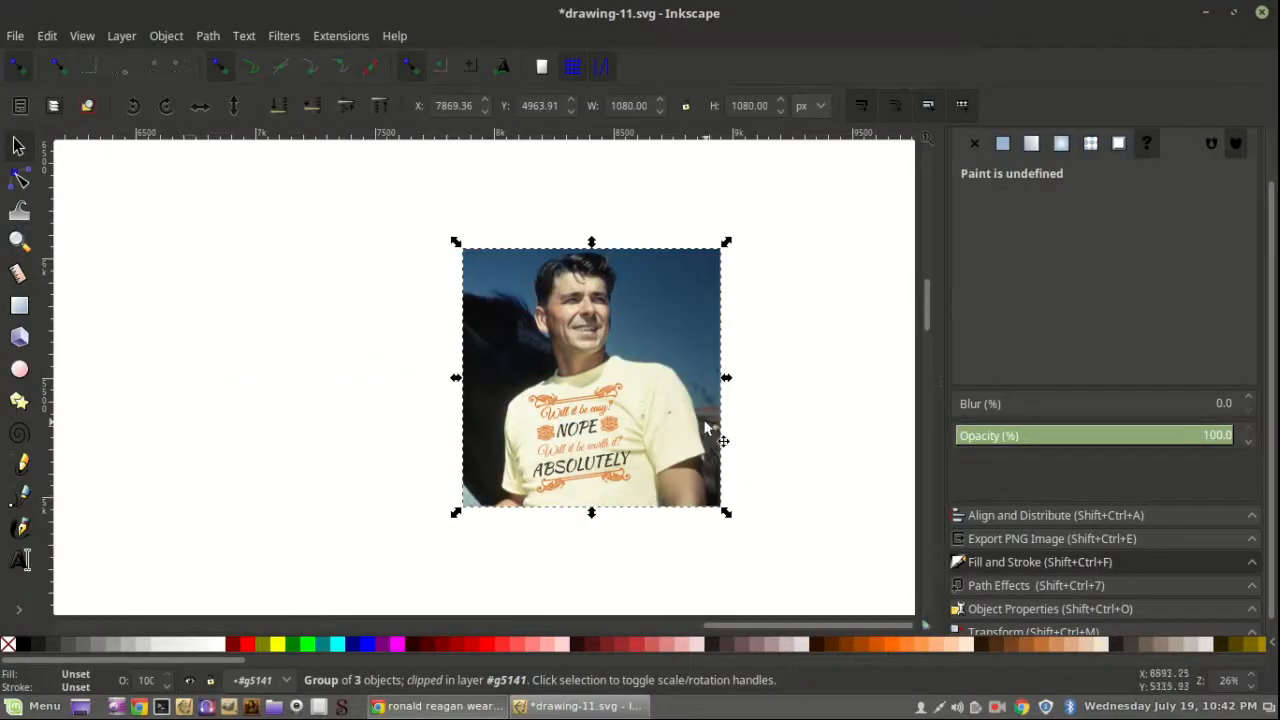
Step: Move the clipped square mockup close beside the page with the quote design
left_click_drag(484, 430, 377, 422)
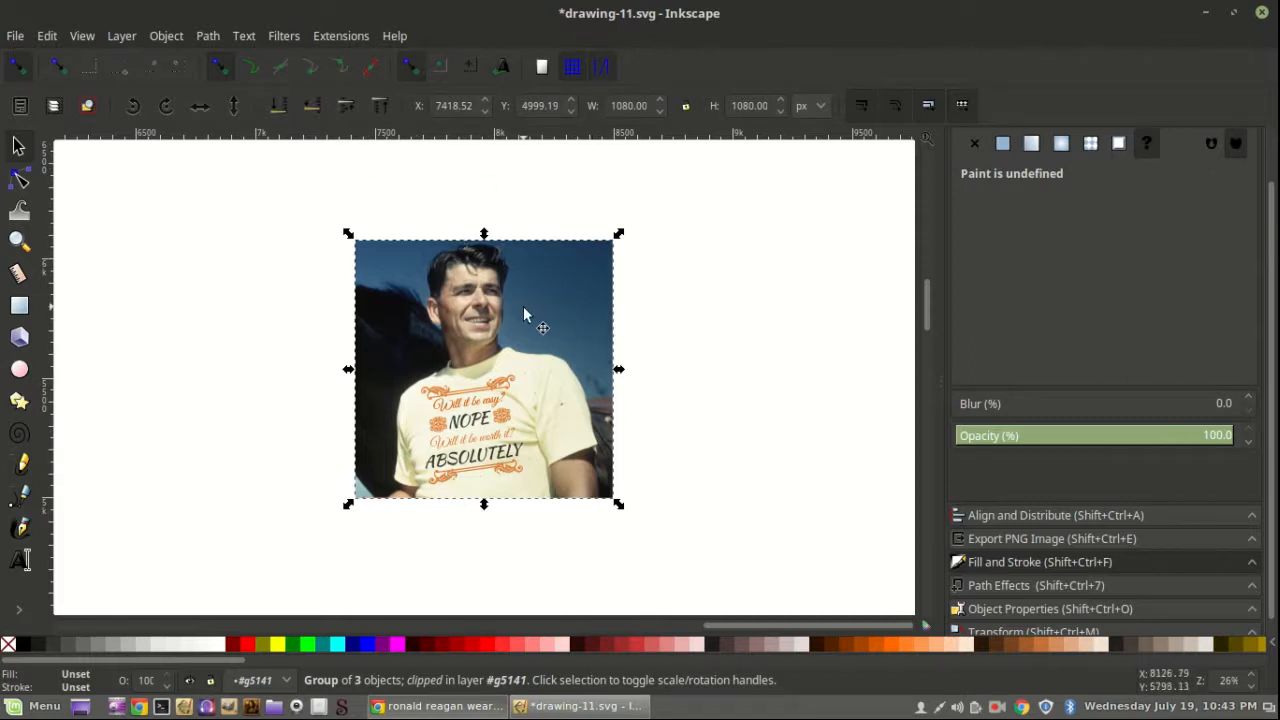
scroll(350, 382, "down", 3)
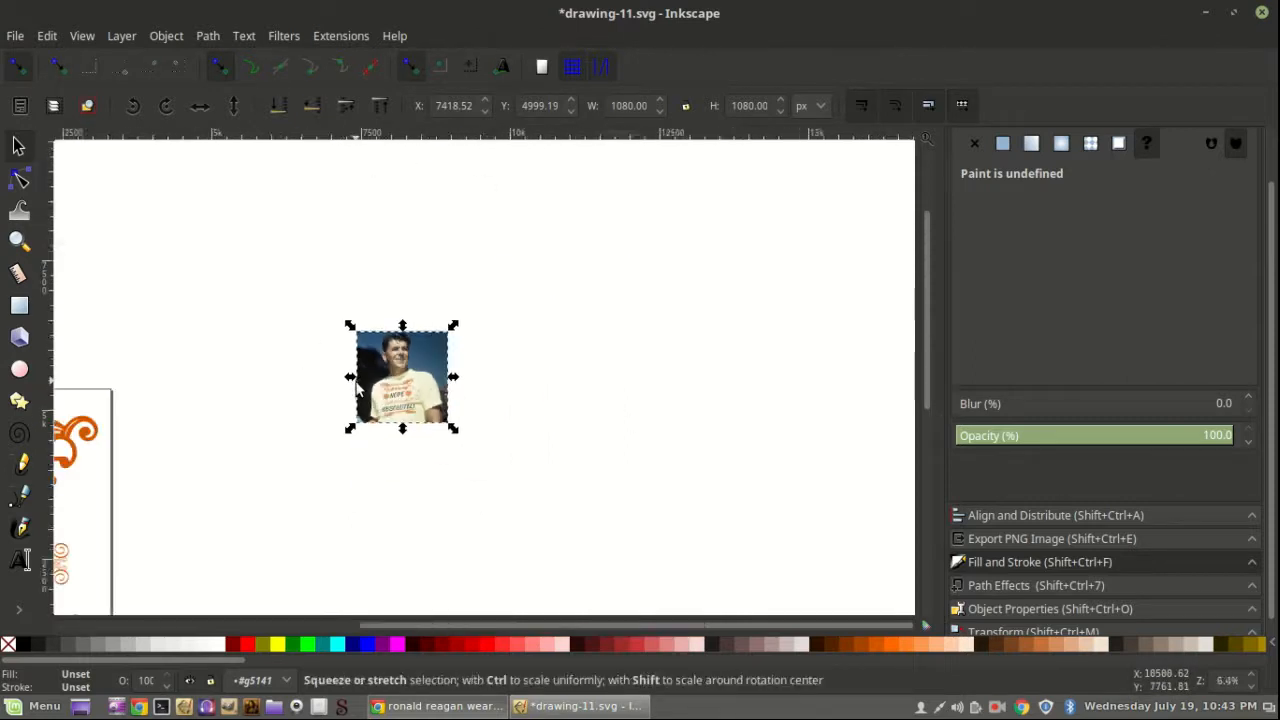
scroll(345, 383, "down", 3)
left_click_drag(370, 385, 298, 466)
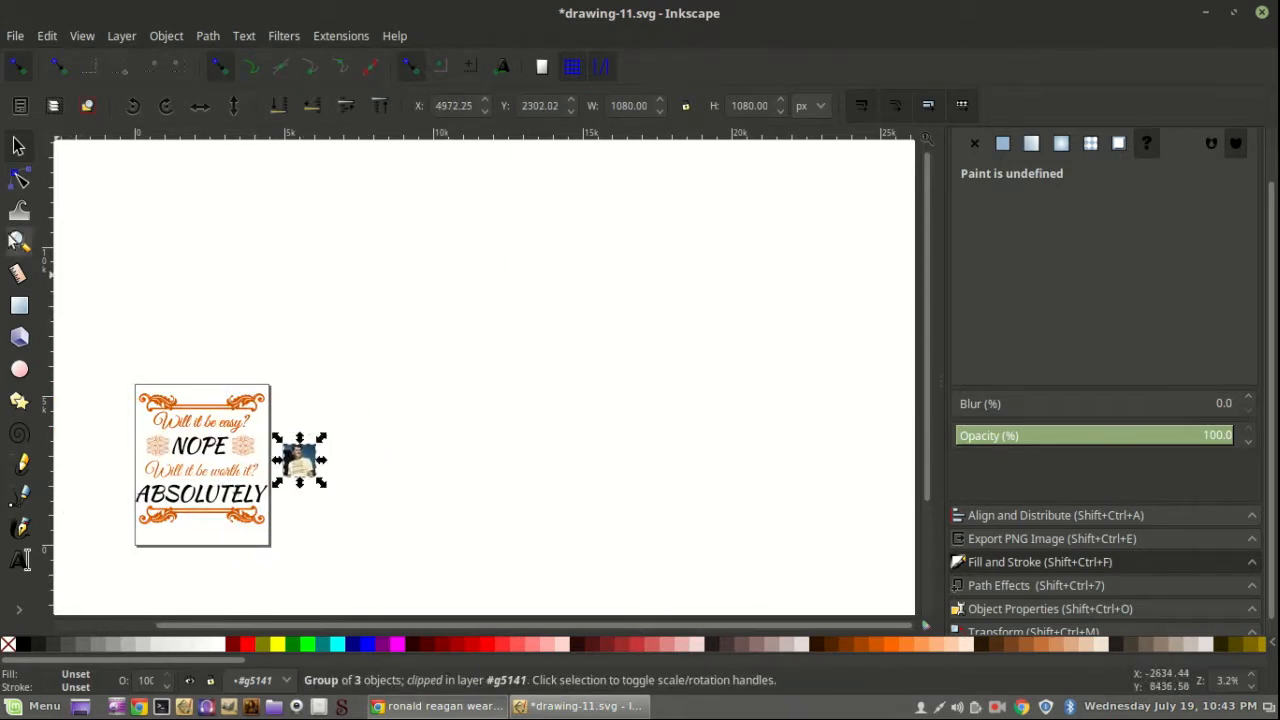
Step: Select the quote design group on the page and open the PNG export settings
left_click(18, 240)
left_click_drag(106, 340, 446, 403)
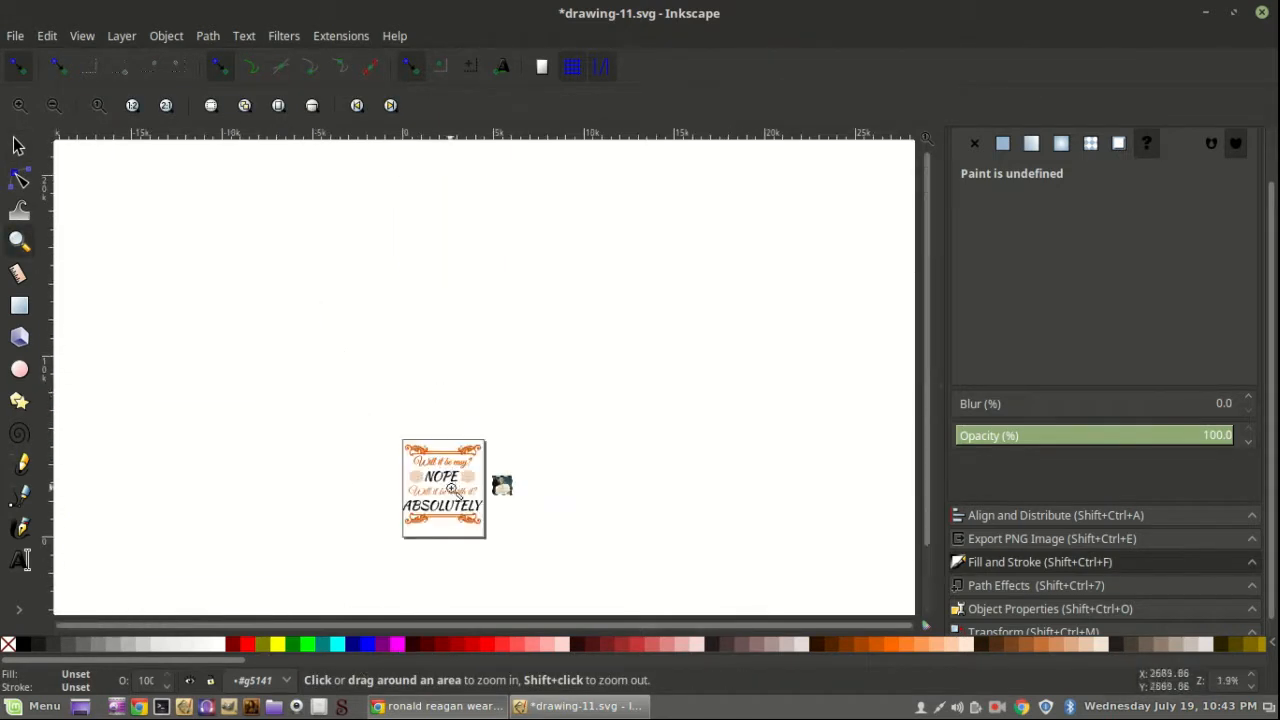
left_click_drag(432, 528, 610, 570)
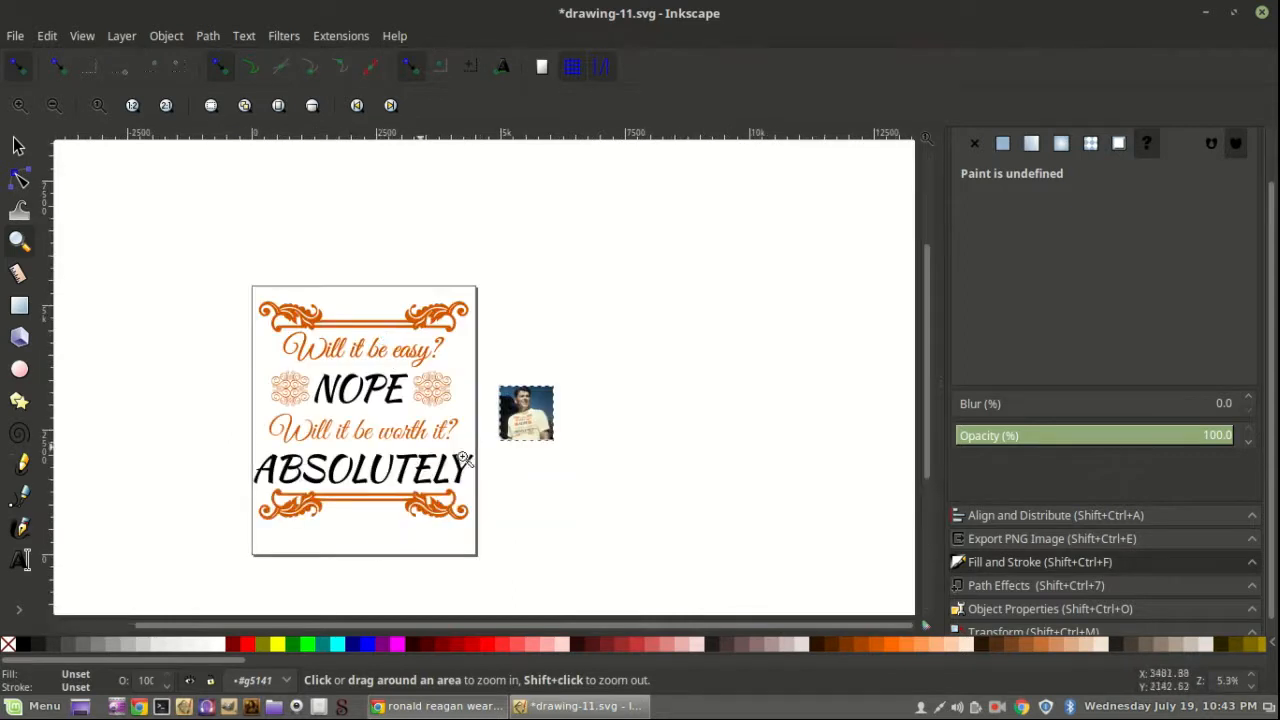
left_click_drag(222, 259, 605, 585)
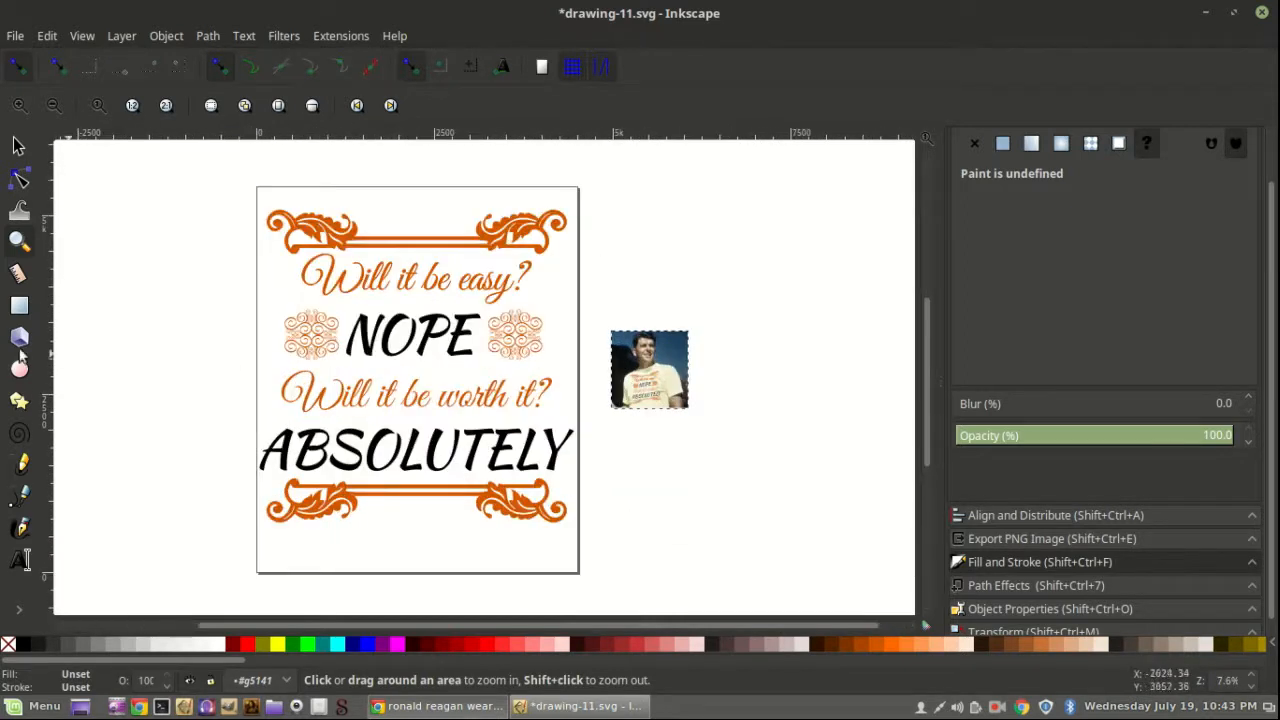
left_click(15, 36)
left_click(748, 162)
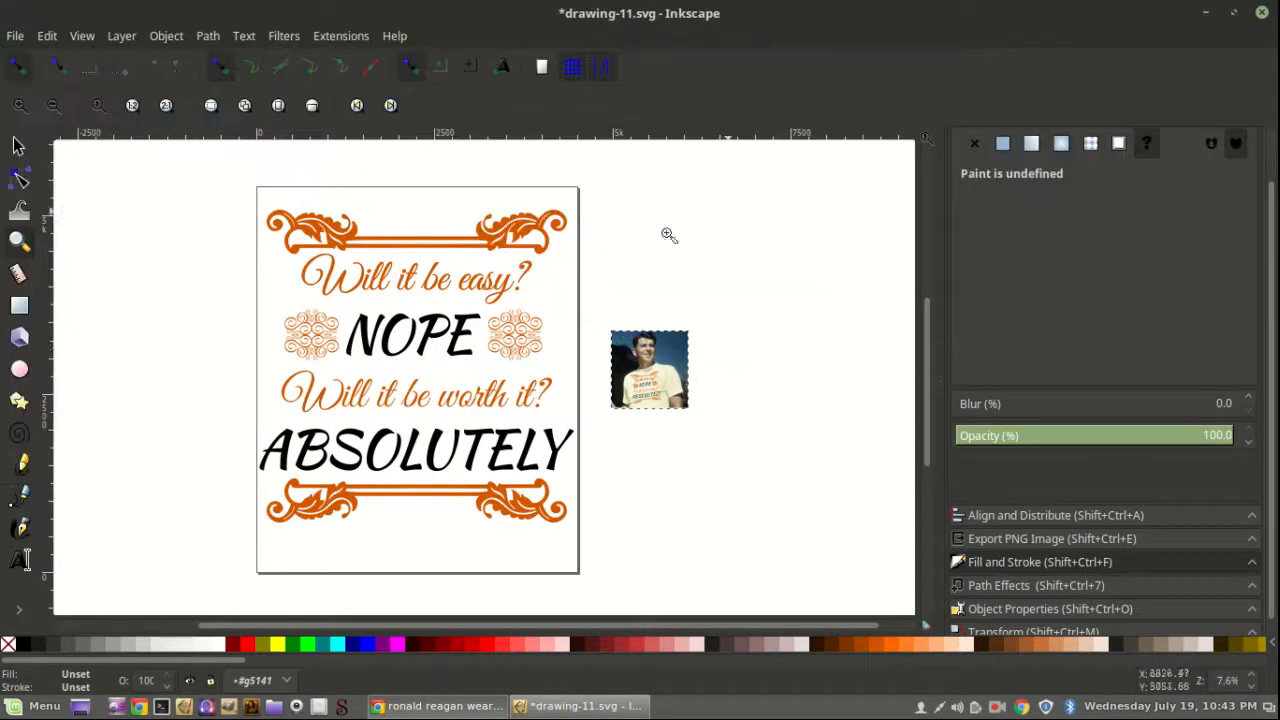
left_click(414, 252)
left_click(17, 145)
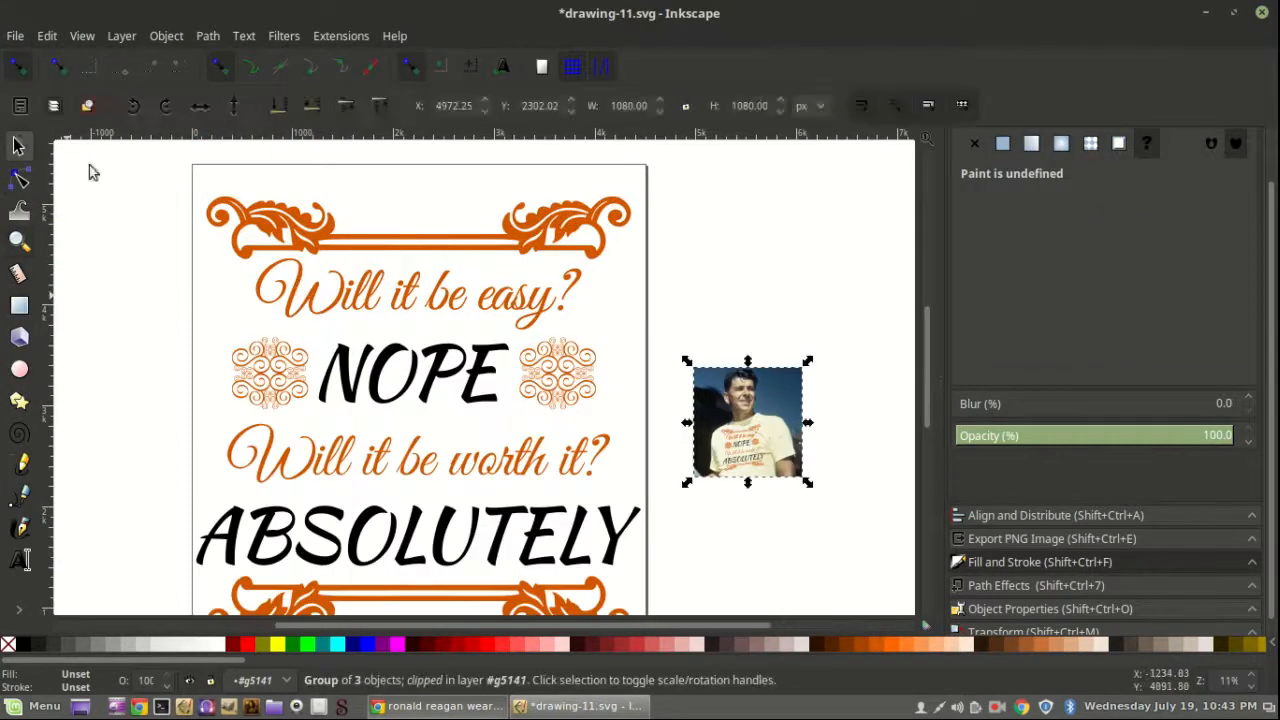
left_click(376, 268)
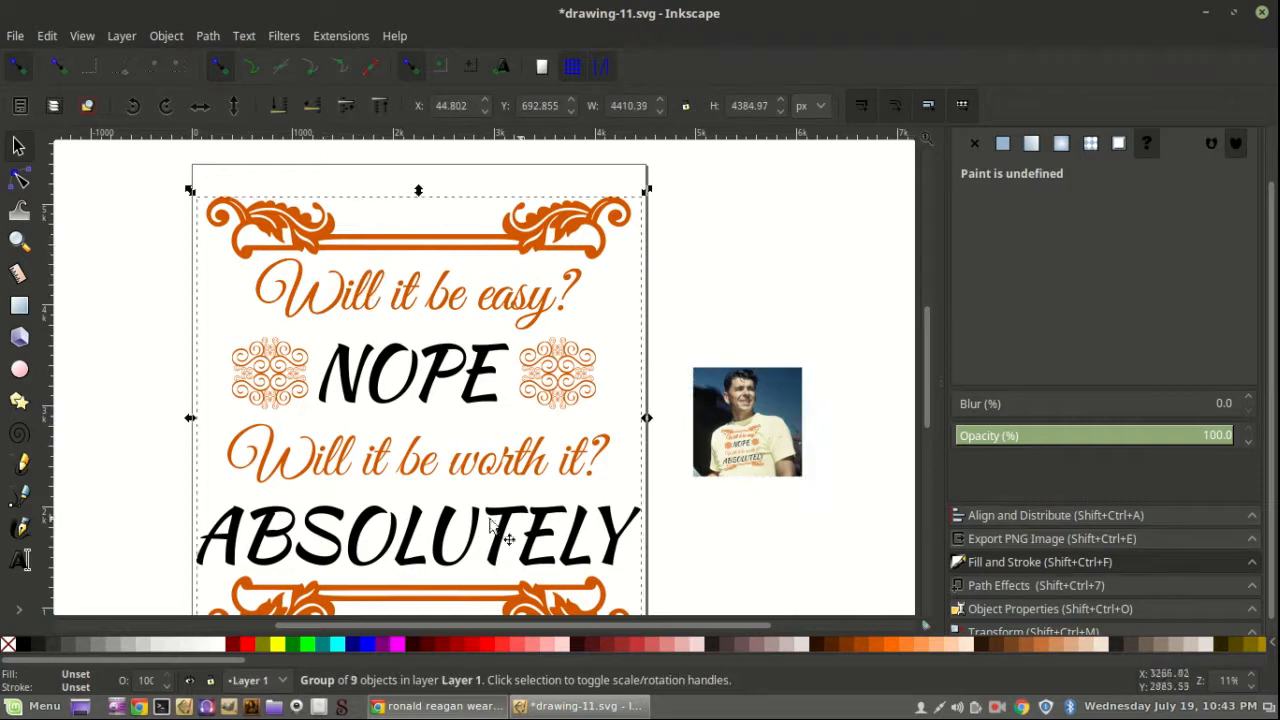
left_click(1000, 538)
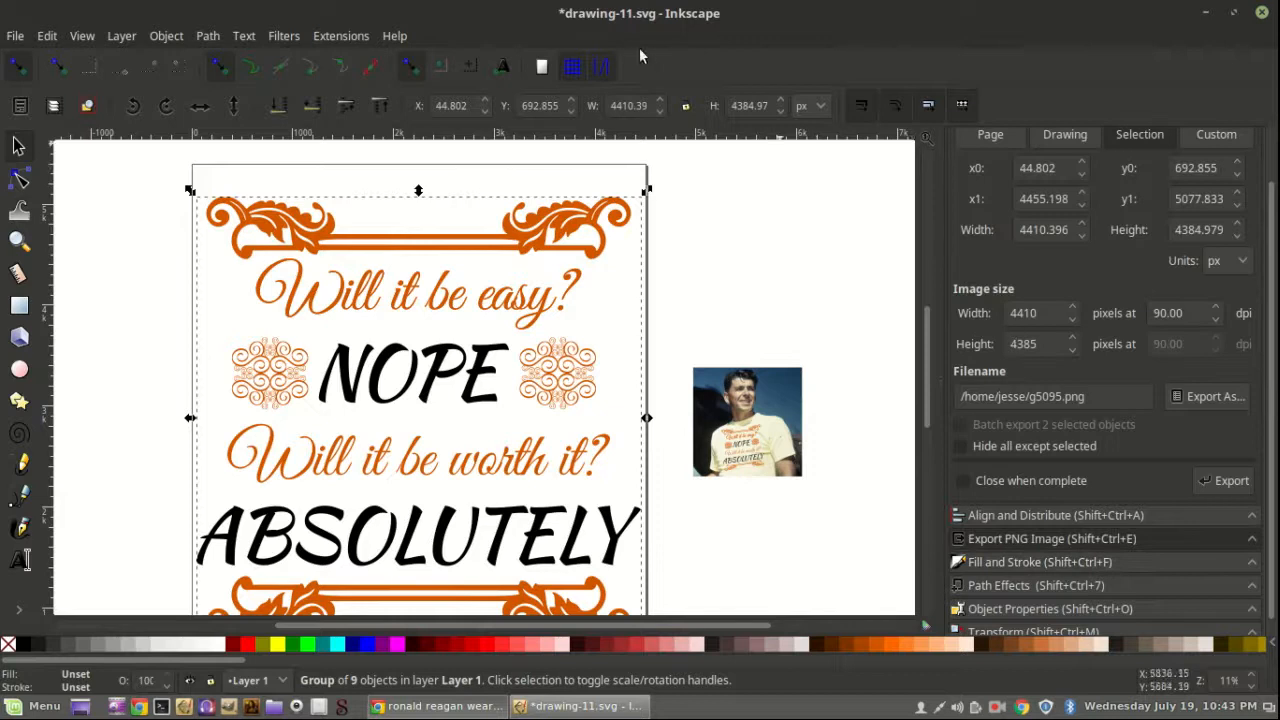
Step: Deselect the quote design and save the drawing
left_click(677, 245)
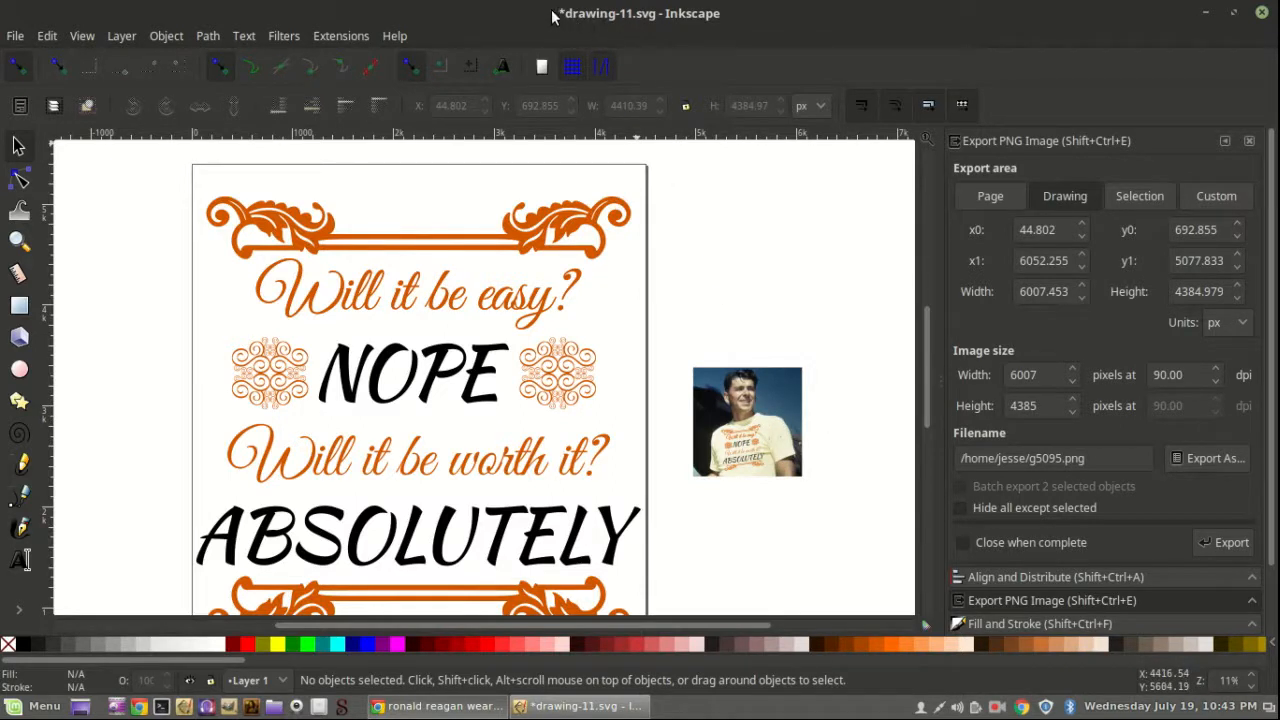
key("ctrl")
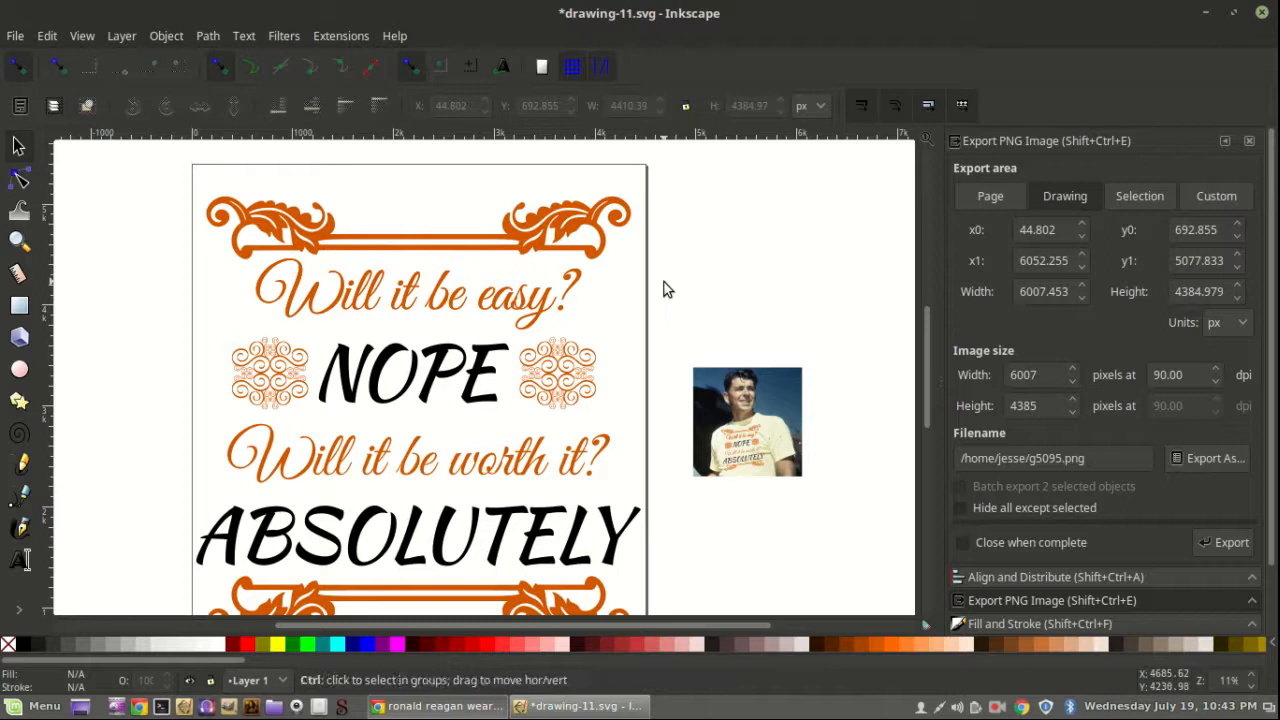
key("ctrl+s")
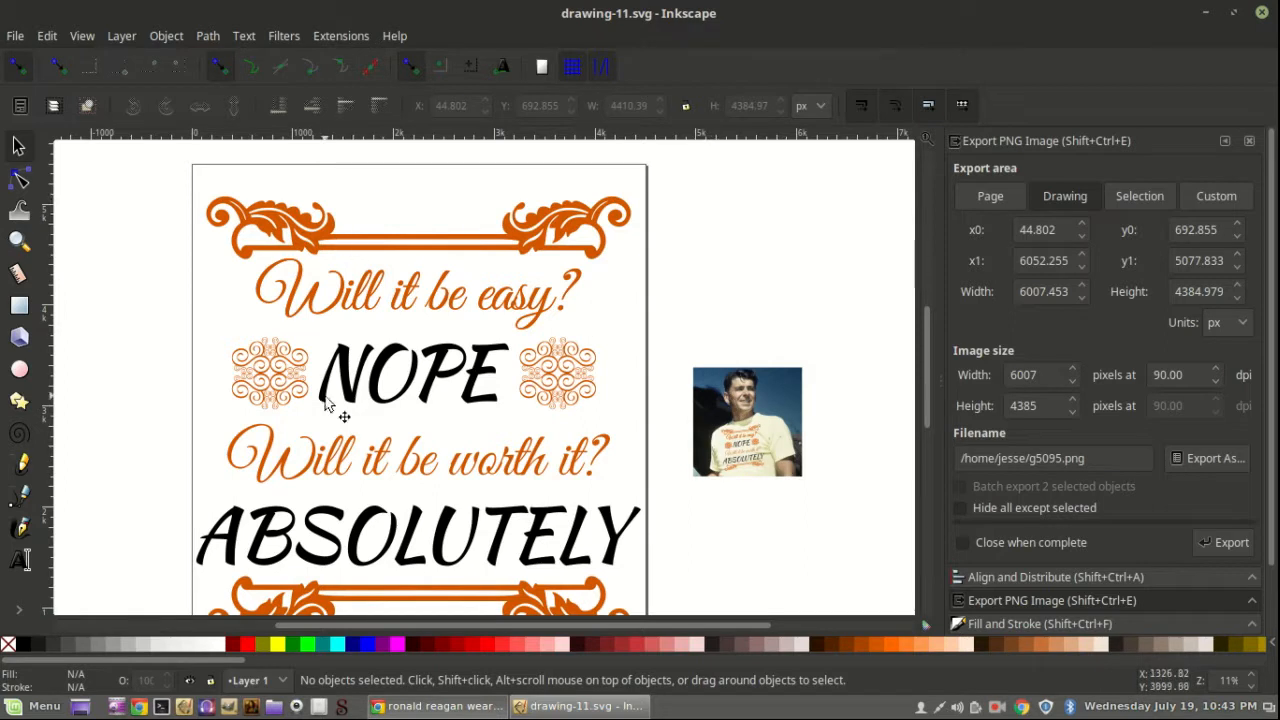
Step: Examine the quote design's placement on the page, from its upper to its lower ornament, and the mockup beside it
scroll(615, 398, "down", 1)
scroll(615, 398, "down", 3)
scroll(596, 405, "down", 2)
scroll(596, 405, "up", 2)
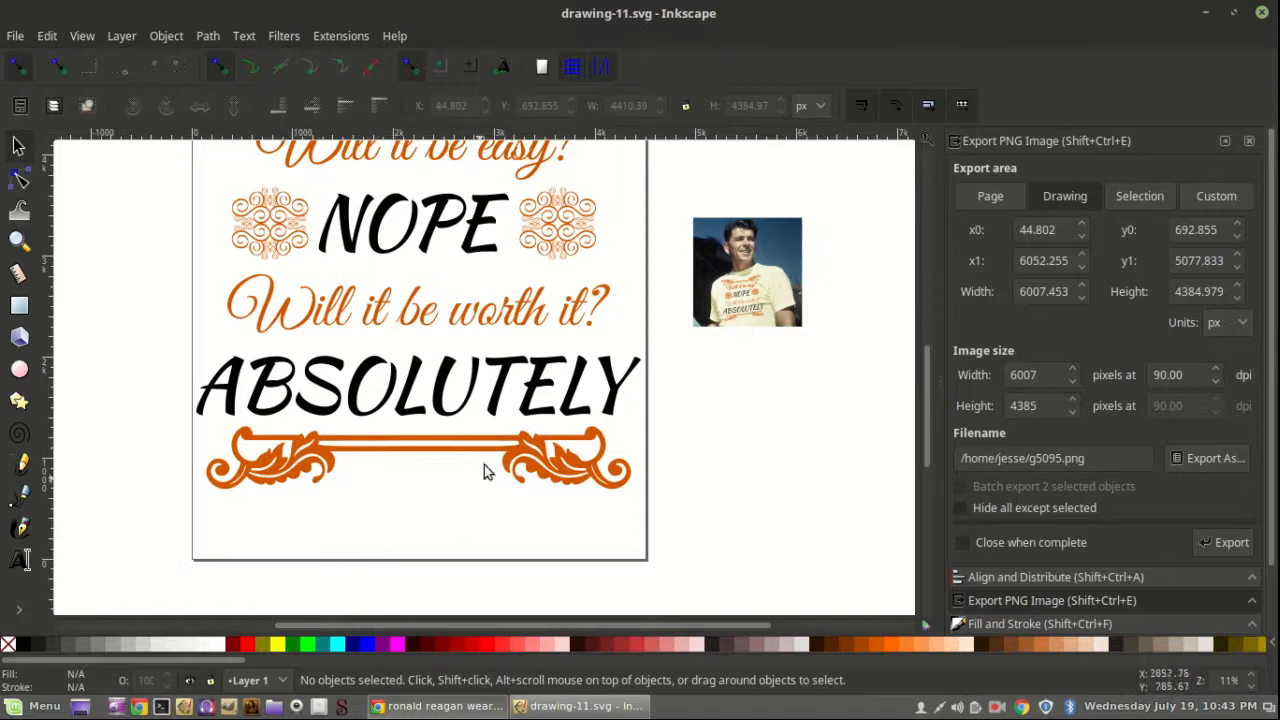
scroll(484, 470, "up", 5)
scroll(912, 428, "down", 2)
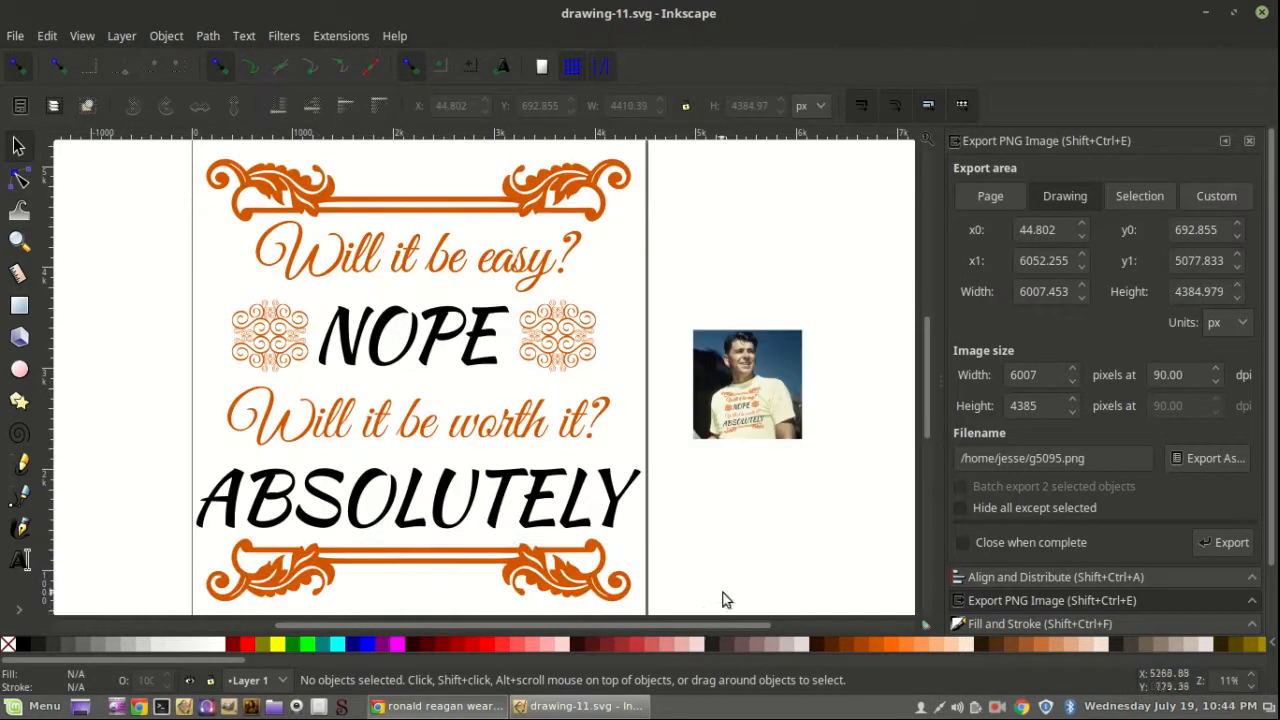
scroll(592, 416, "down", 2)
scroll(594, 414, "up", 4)
scroll(591, 416, "down", 4)
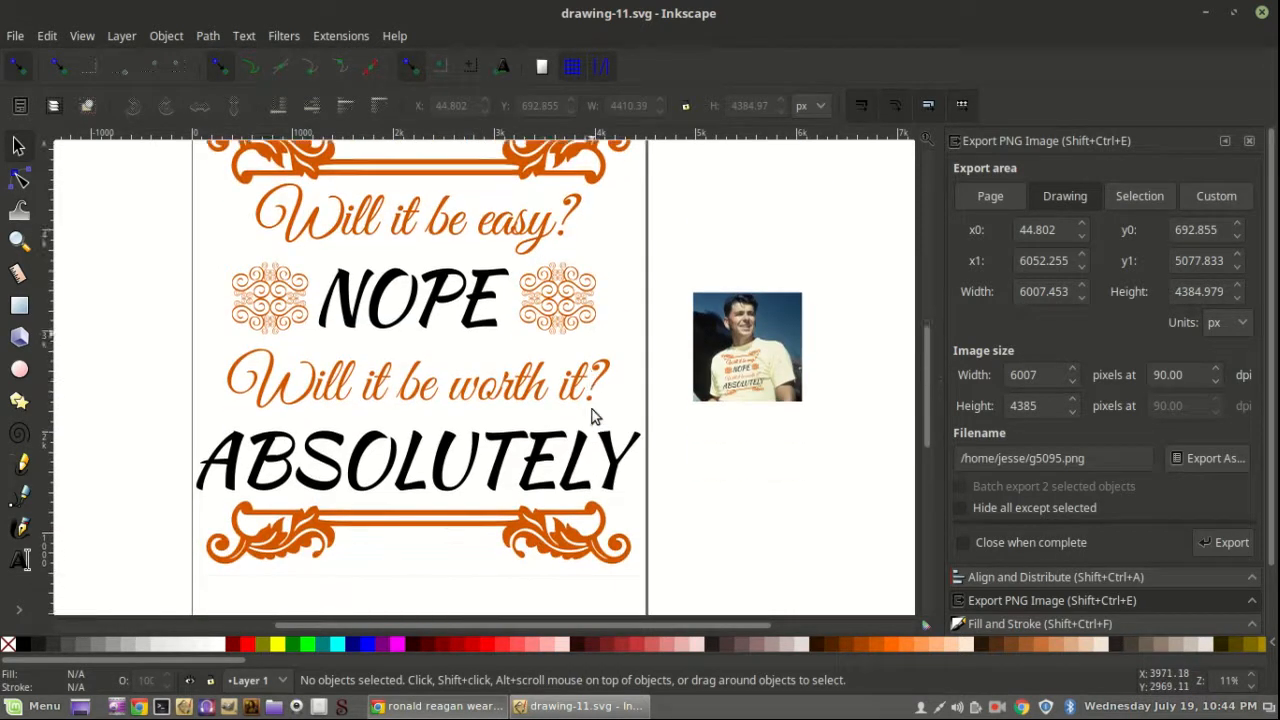
scroll(378, 506, "down", 1)
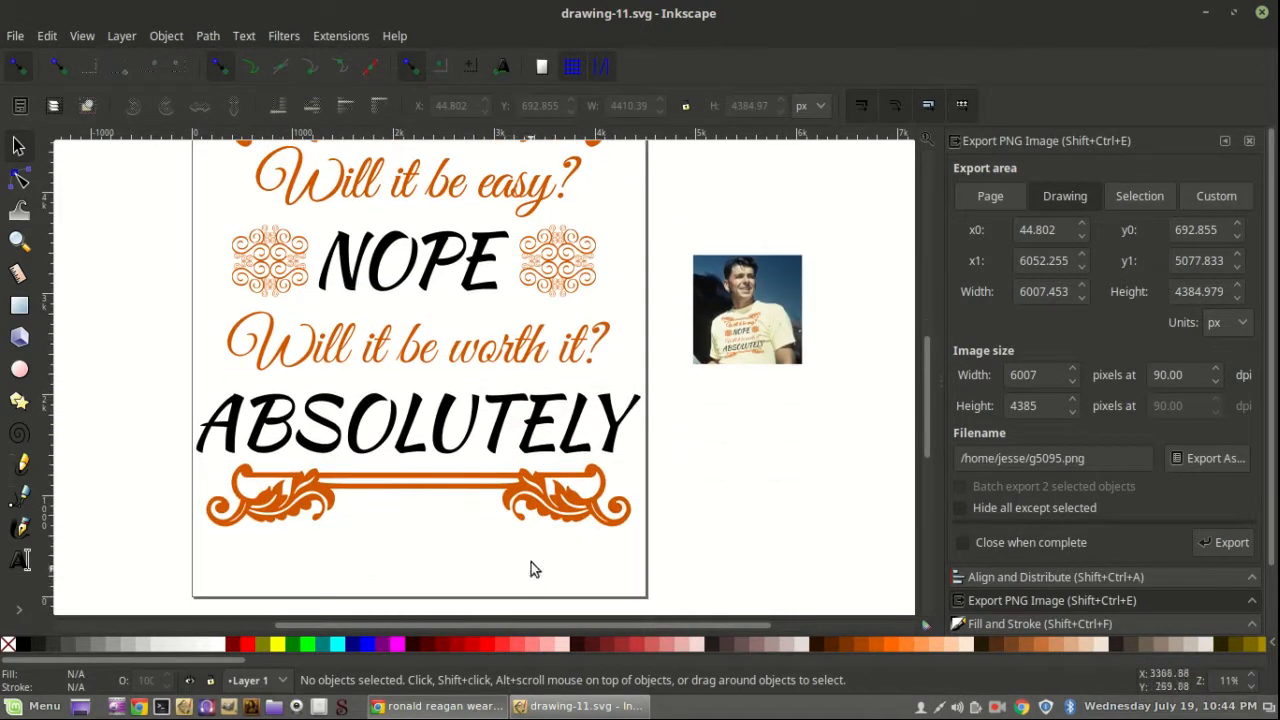
scroll(612, 494, "up", 5)
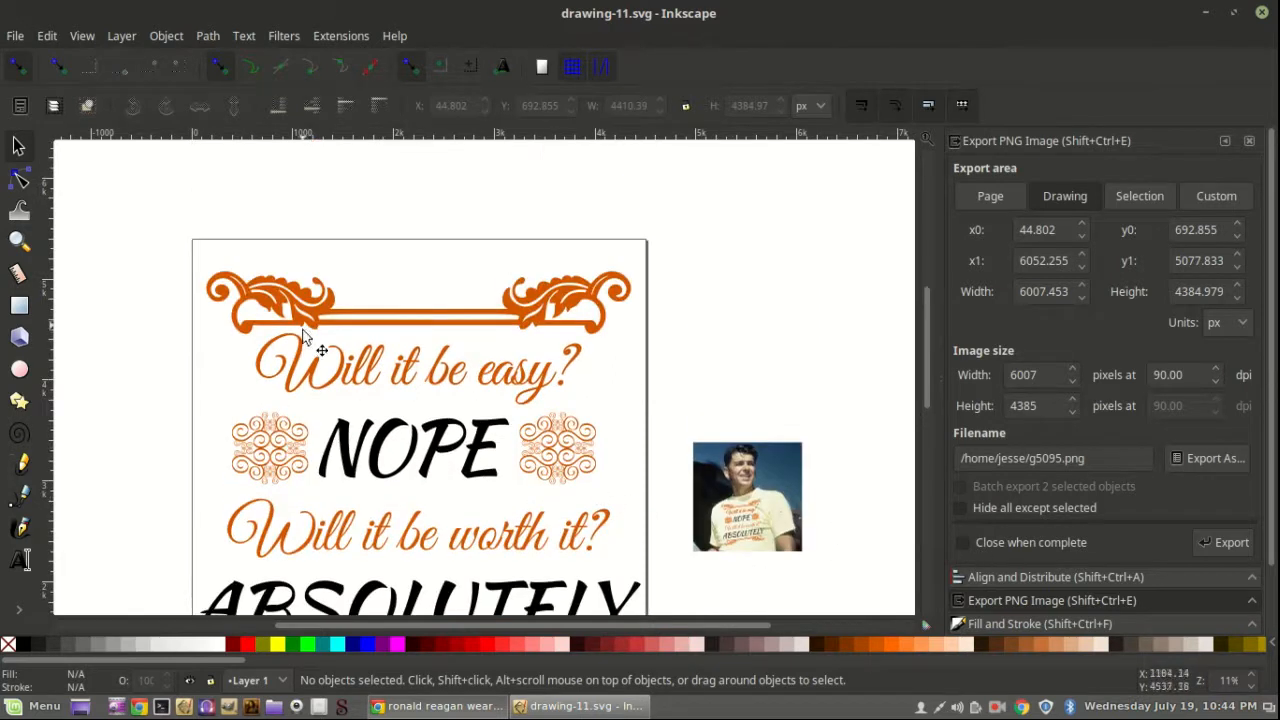
Step: Scale the quote design group down about its centre to about 2824 × 2808 px
scroll(304, 336, "down", 8)
left_click(595, 406)
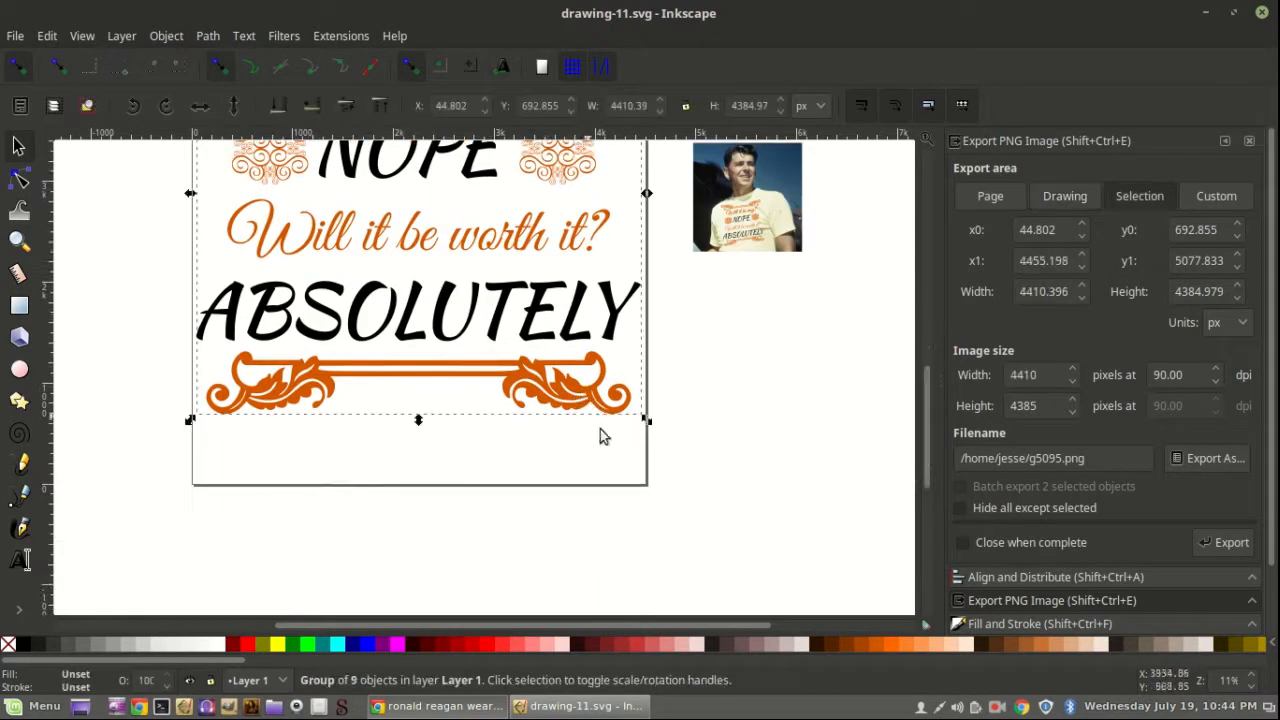
left_click_drag(643, 421, 566, 344)
scroll(632, 365, "up", 4)
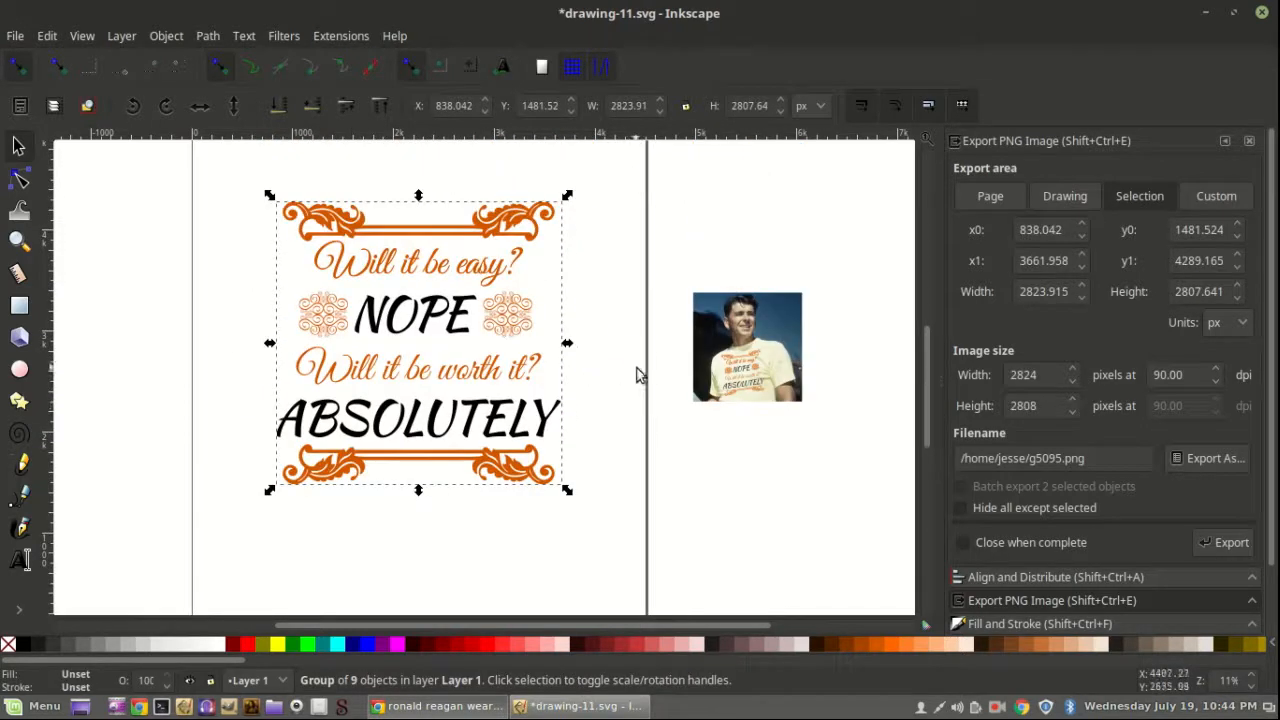
scroll(636, 370, "up", 2)
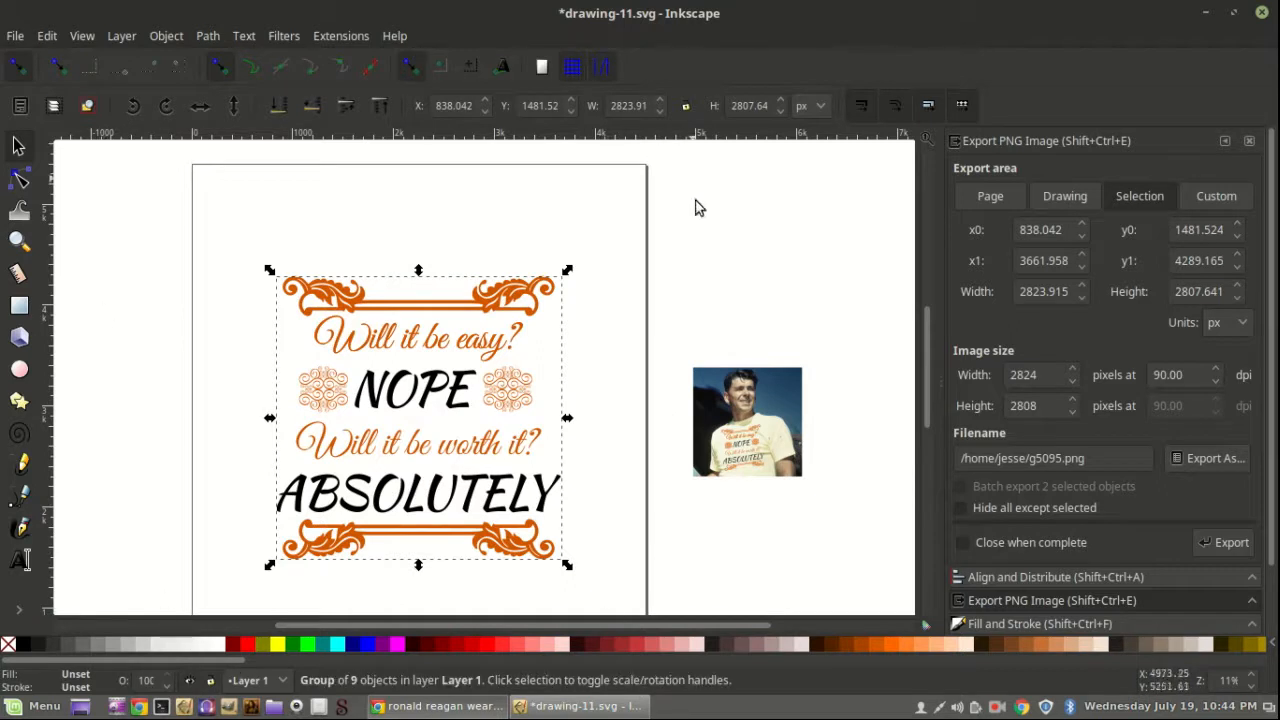
scroll(790, 360, "down", 3)
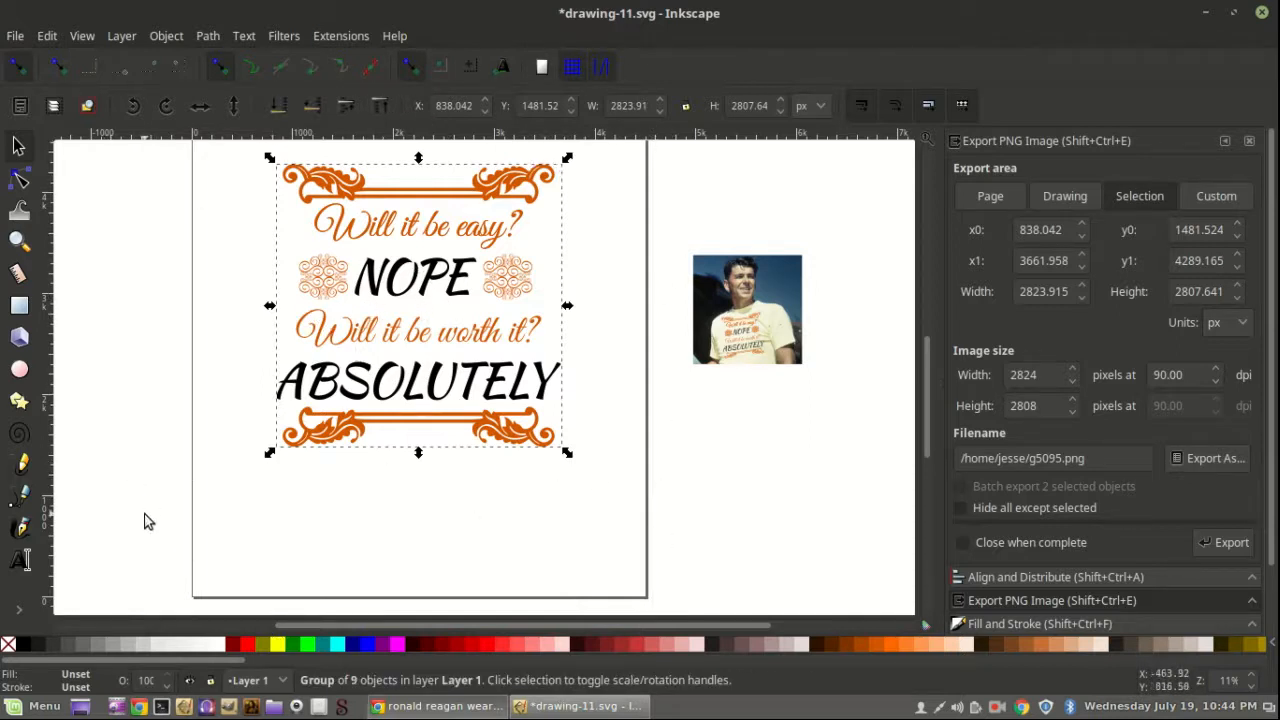
Step: Move the reduced quote design up to the page's upper edge and check the empty area below it
scroll(514, 366, "up", 4)
left_click_drag(459, 432, 460, 327)
scroll(634, 427, "down", 2)
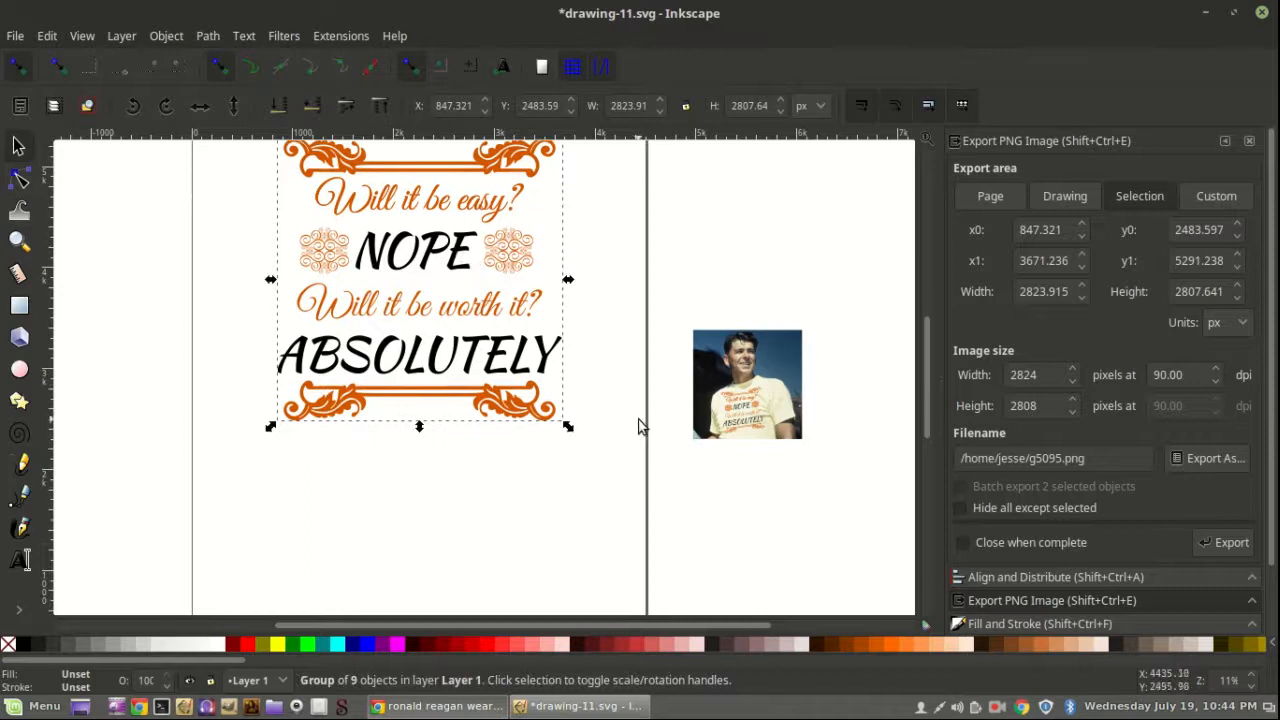
scroll(686, 448, "down", 1)
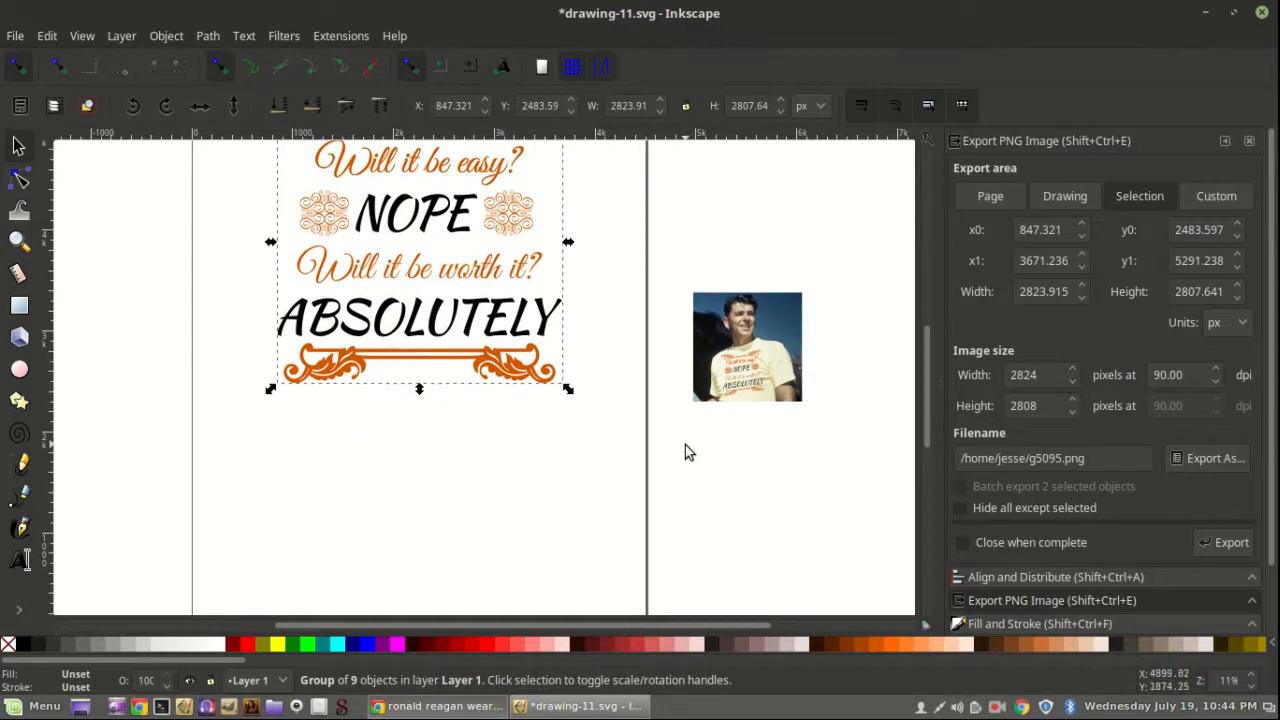
scroll(686, 448, "up", 1)
scroll(649, 443, "down", 2)
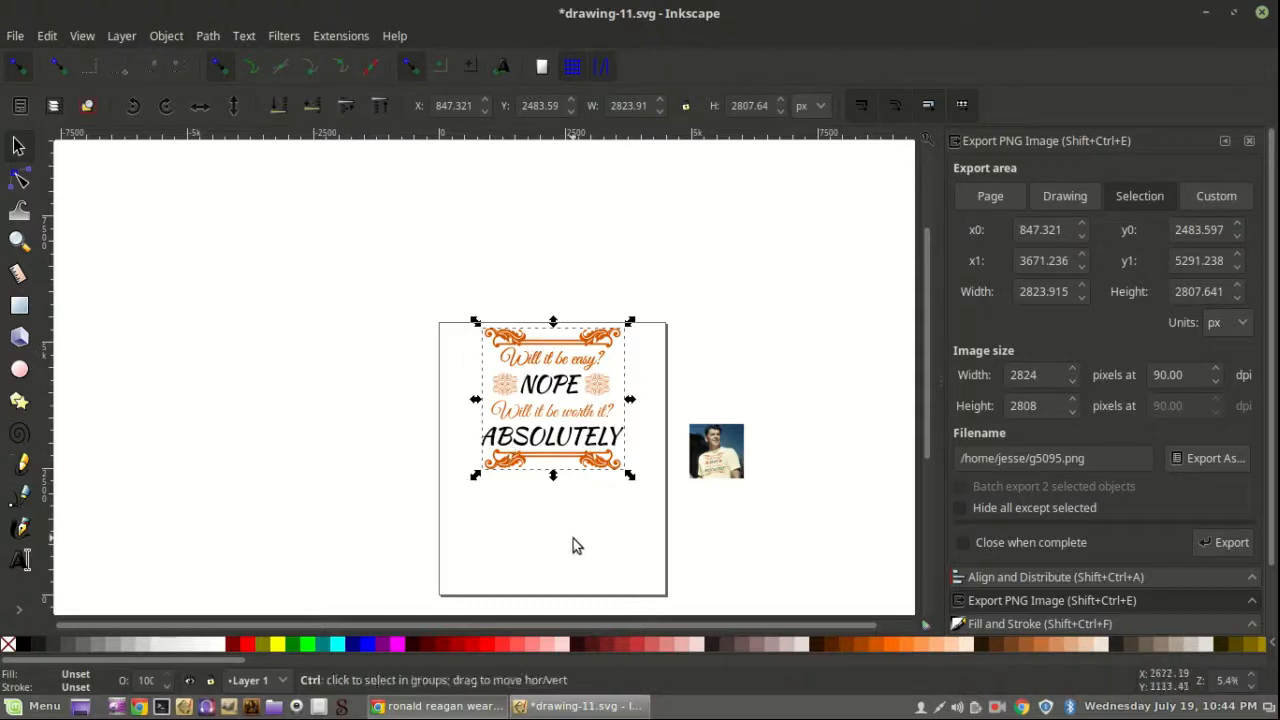
Step: Undo the quote design's last move and scaling, and deselect it
key("ctrl+z")
key("ctrl+z")
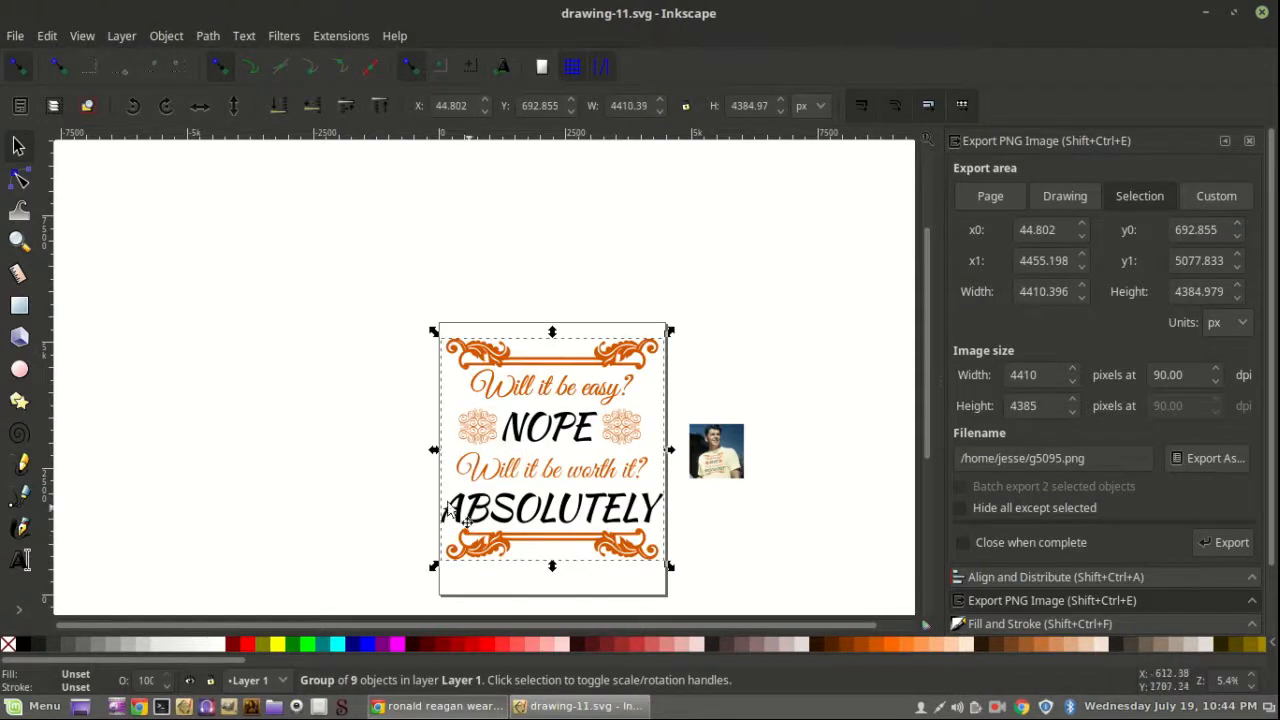
left_click(405, 445)
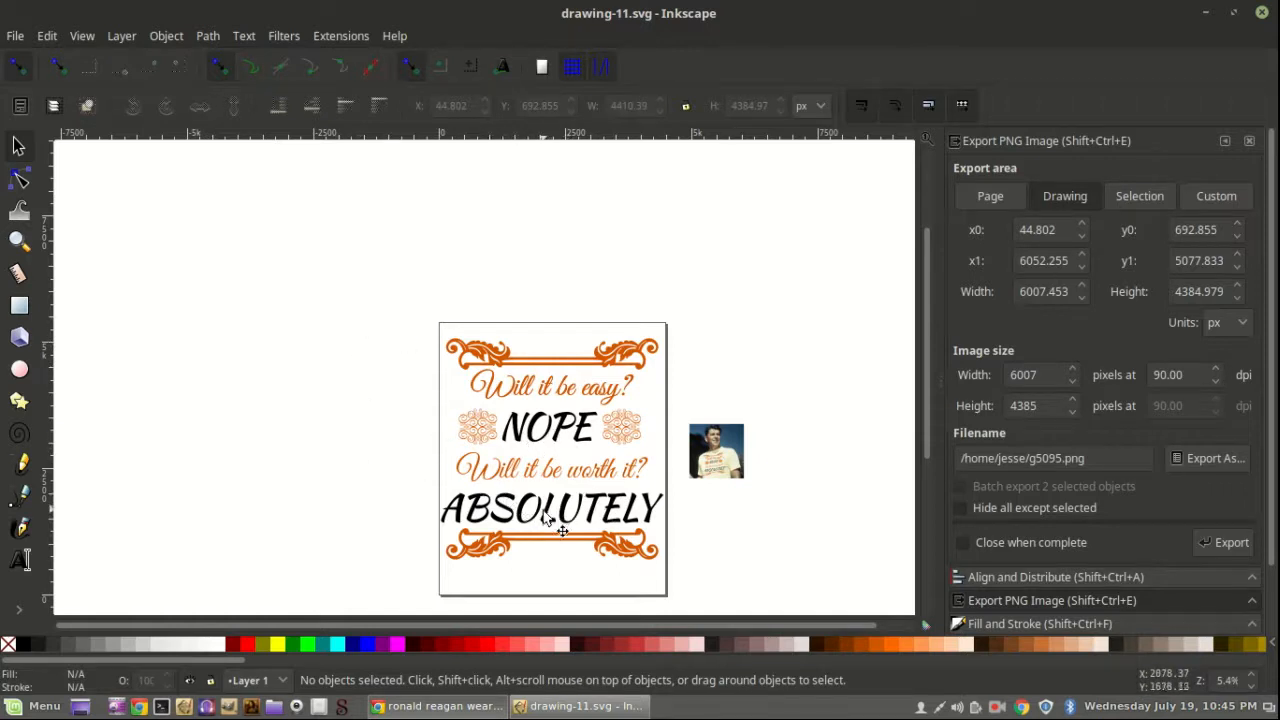
Step: Centre the quote design on the page both horizontally and vertically, using the page as the alignment reference
mouse_move(549, 518)
left_mouse_down()
mouse_move(550, 560)
mouse_move(536, 532)
left_mouse_up()
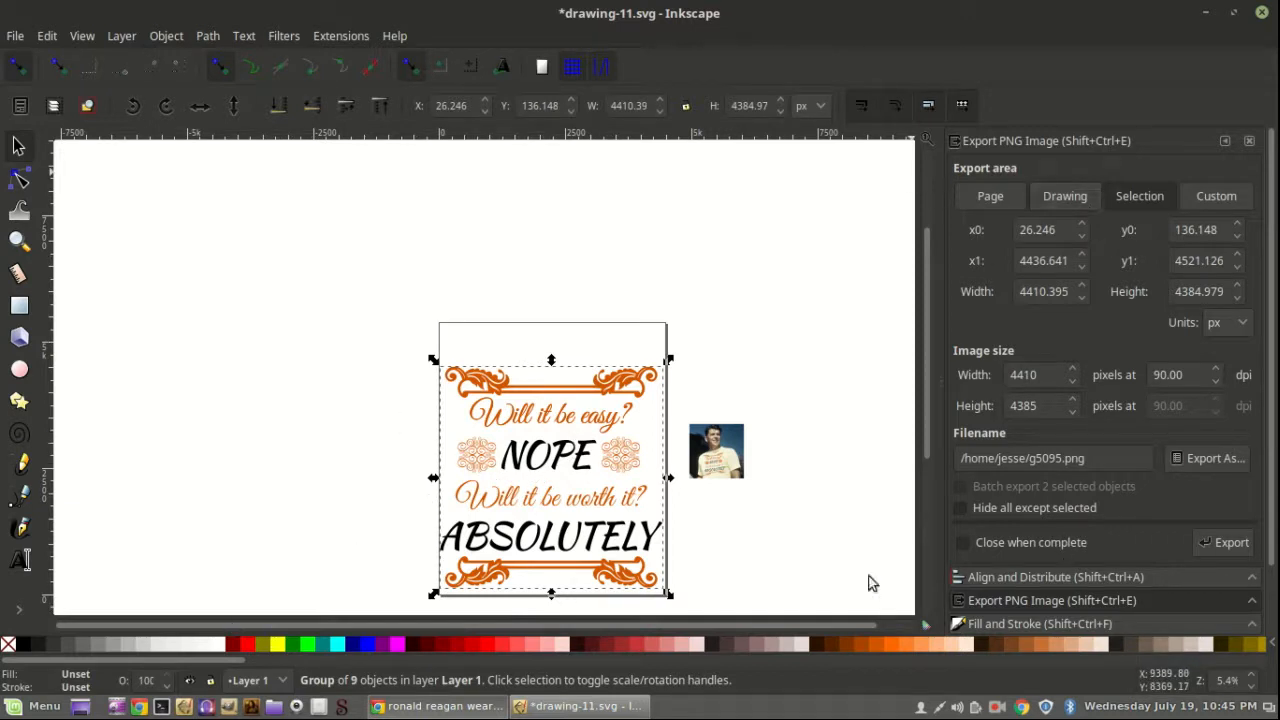
left_click(995, 197)
left_click(1032, 578)
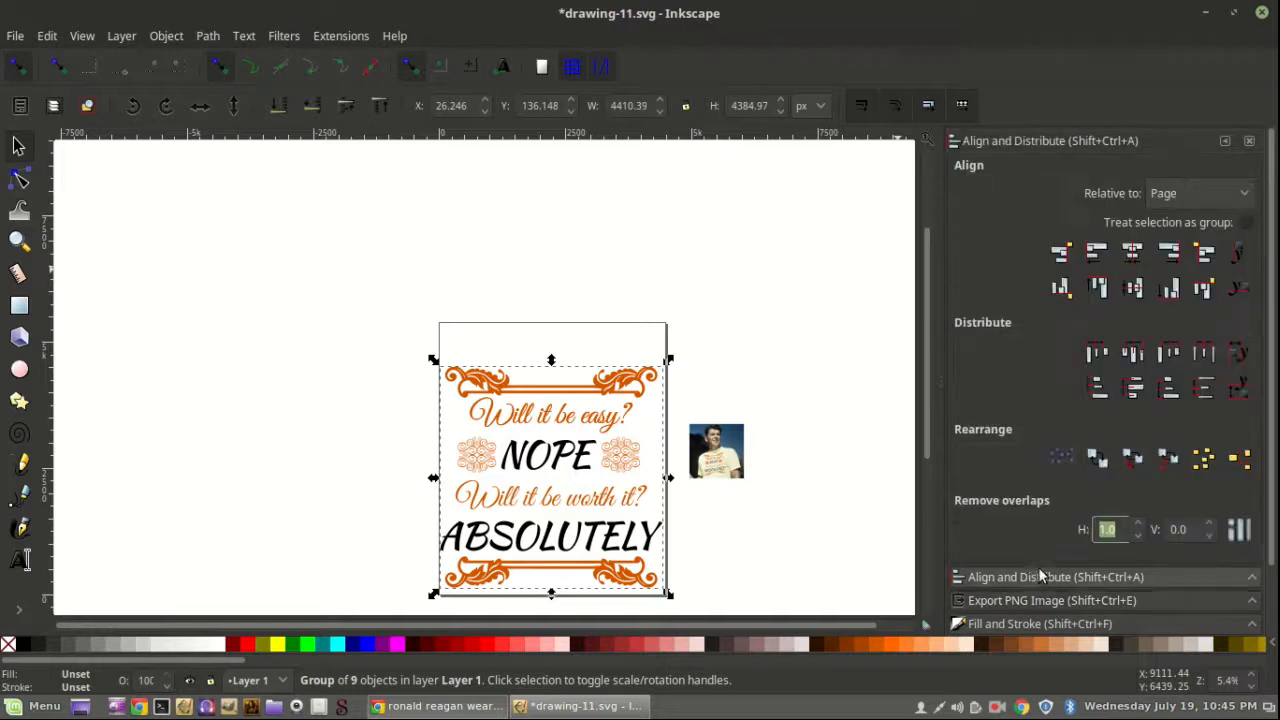
left_click(1133, 252)
left_click(1133, 289)
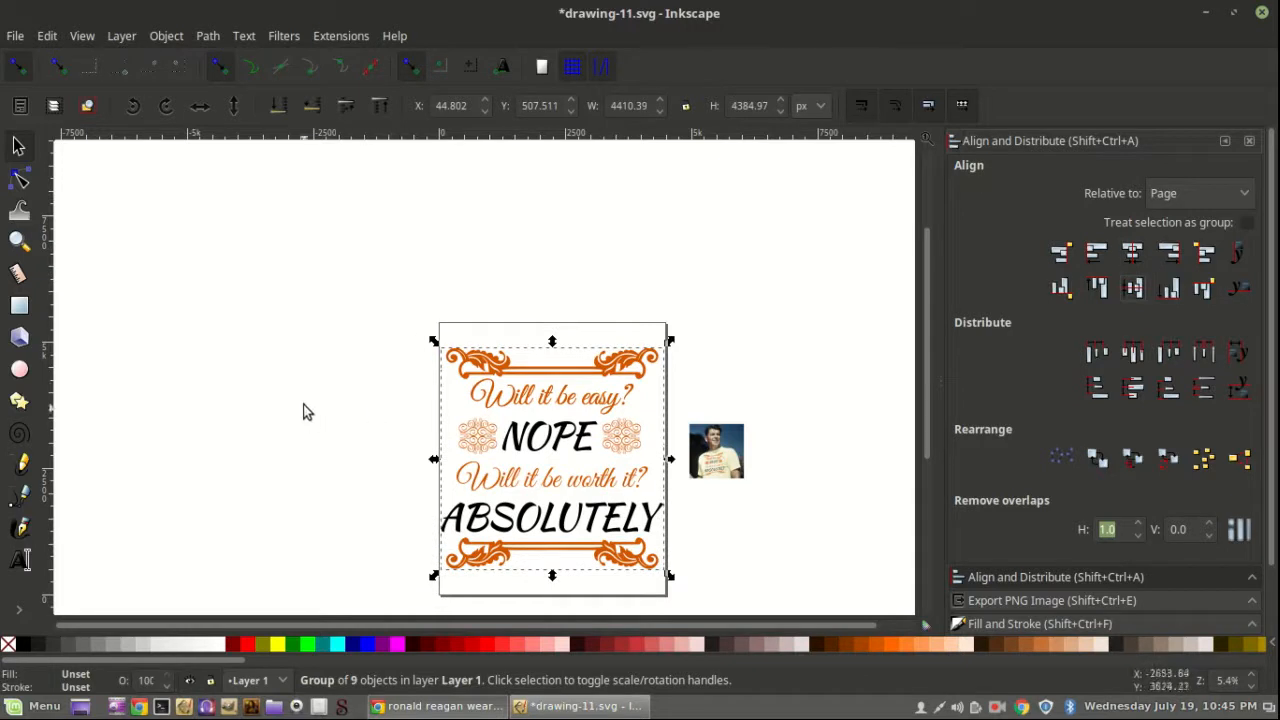
scroll(295, 395, "down", 2)
scroll(290, 382, "up", 1)
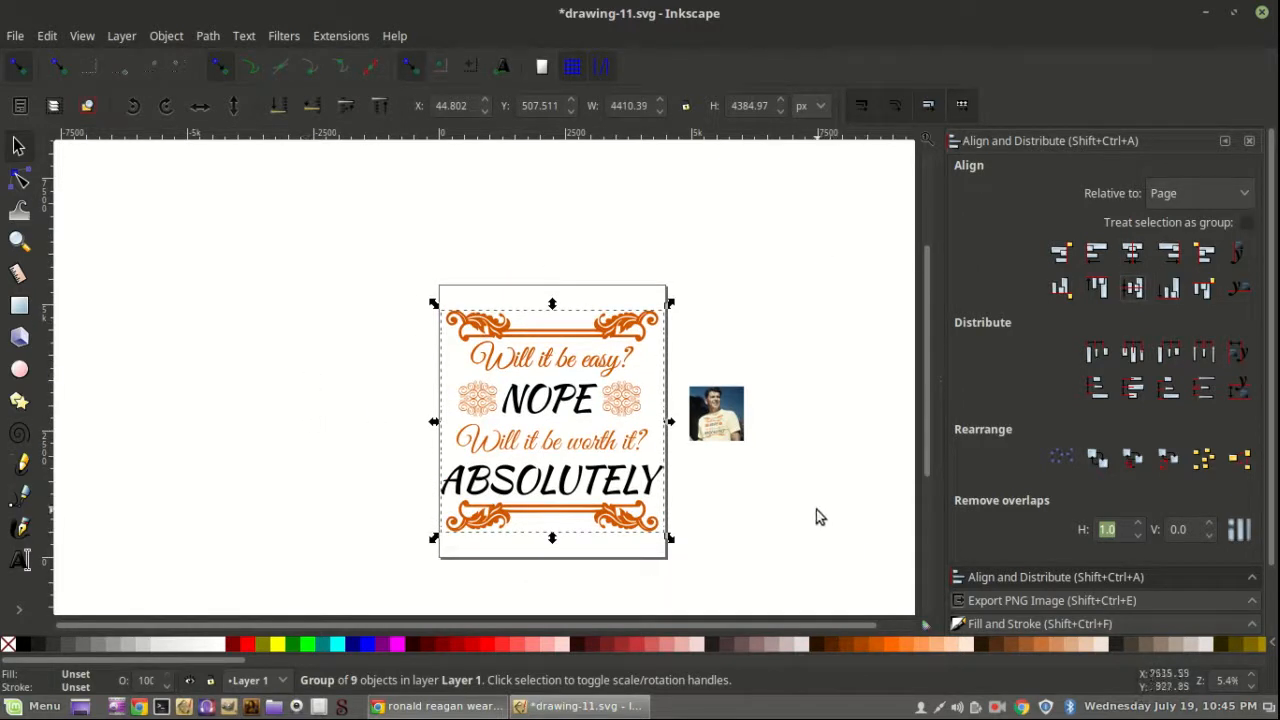
scroll(840, 489, "down", 2)
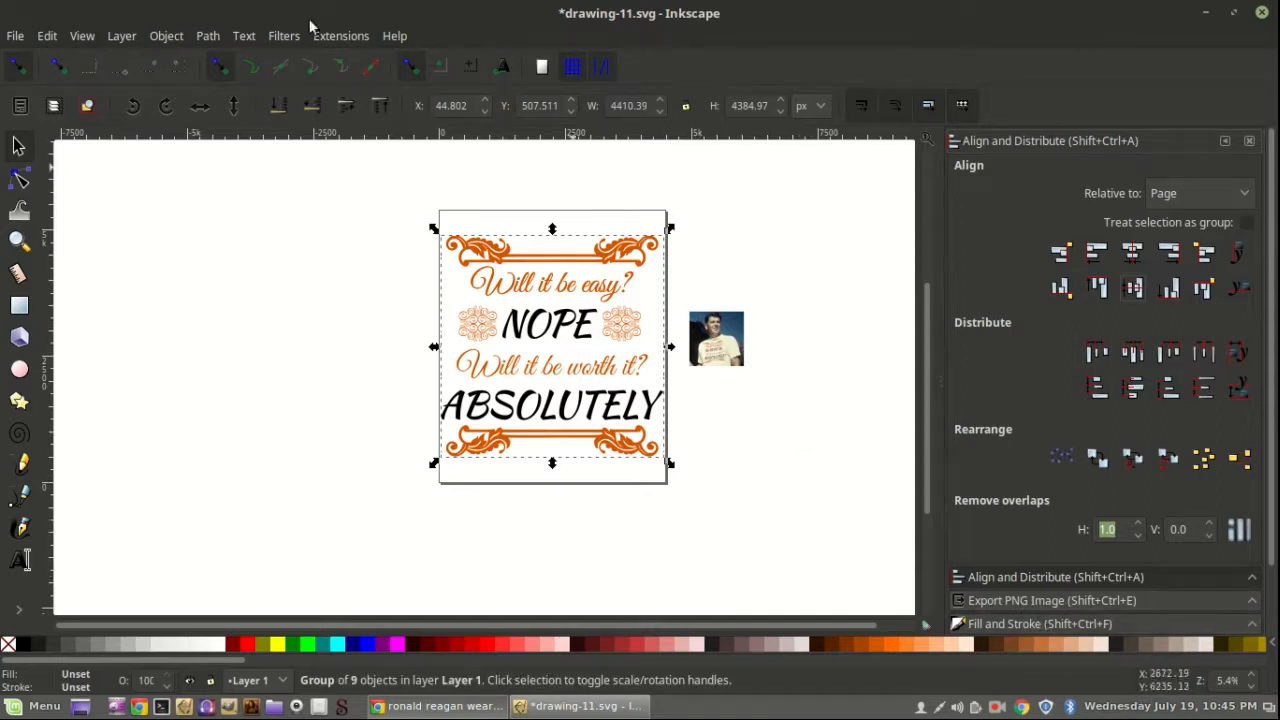
Step: Reopen the PNG export settings, deselect the quote design and set the export area to the page
left_click(166, 36)
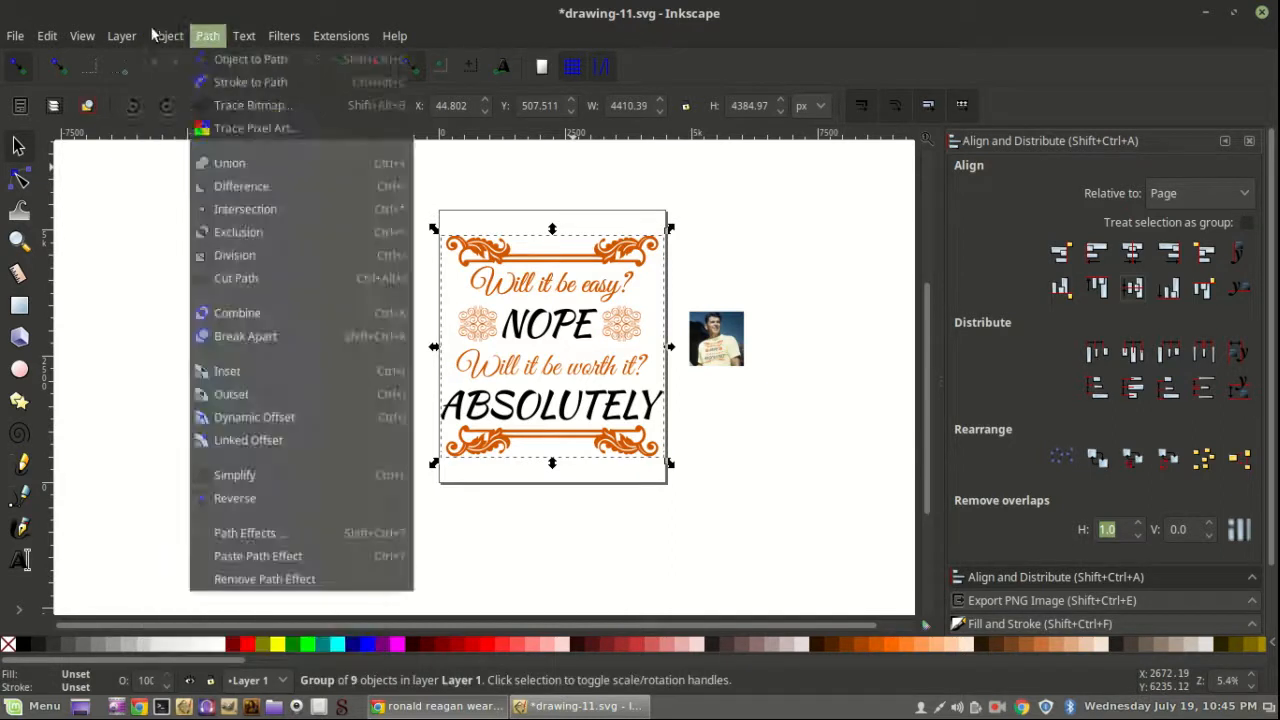
mouse_move(15, 36)
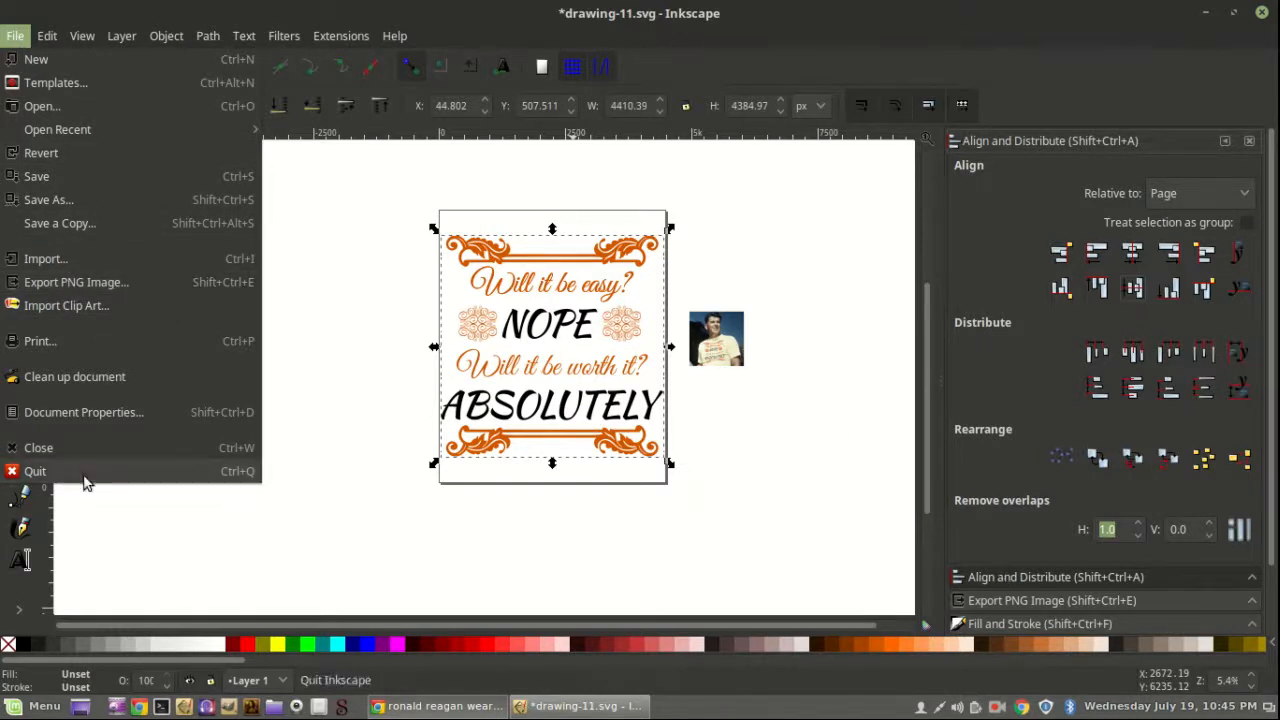
left_click(33, 286)
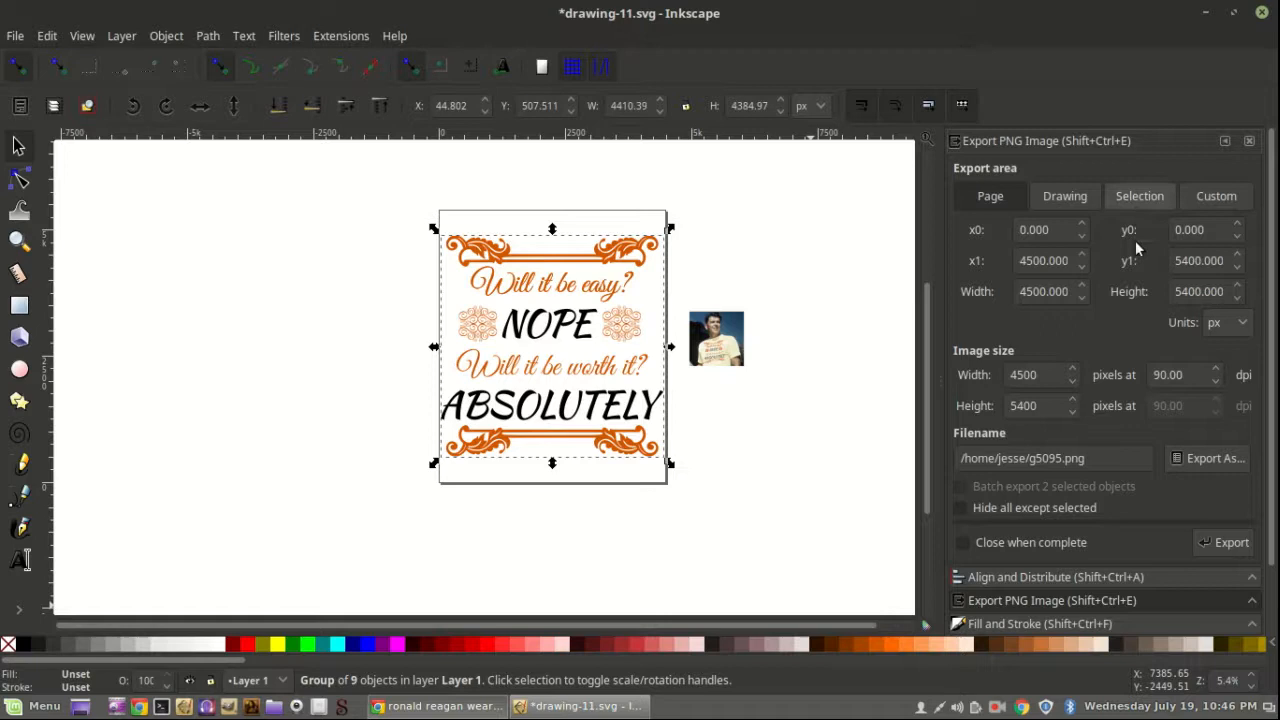
mouse_move(392, 170)
left_mouse_down()
mouse_move(500, 251)
mouse_move(590, 600)
left_mouse_up()
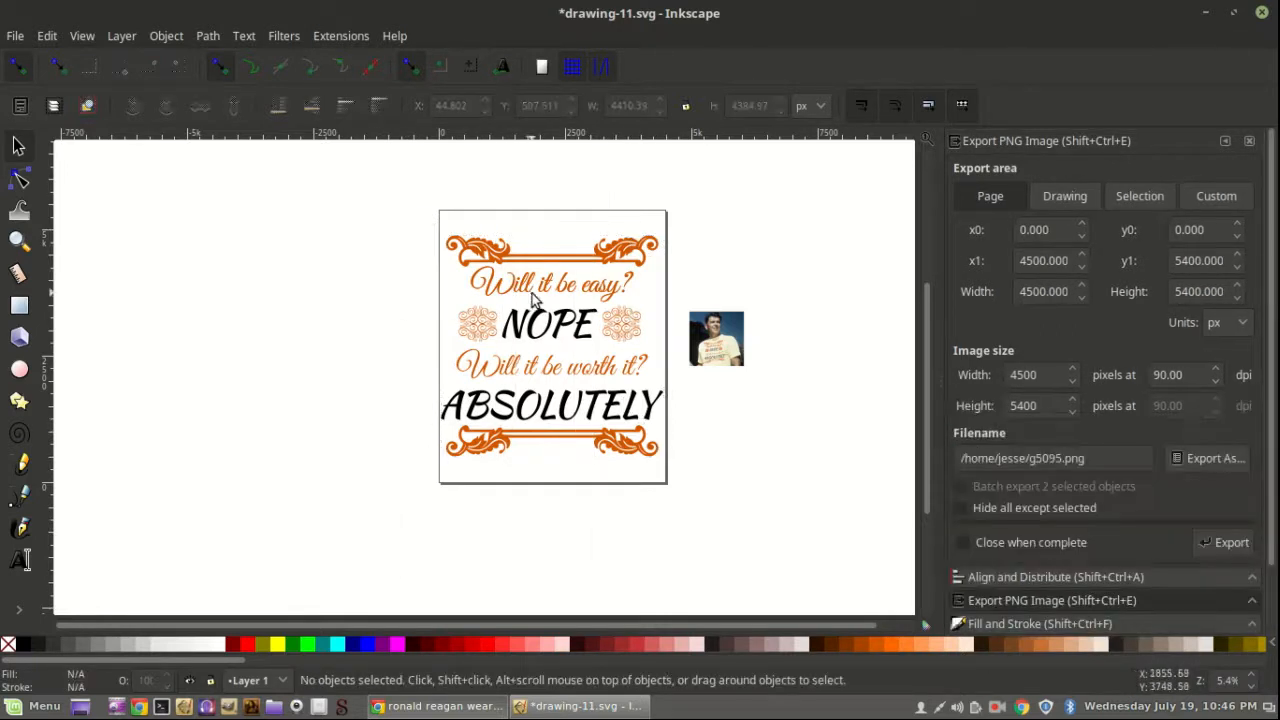
left_click(995, 199)
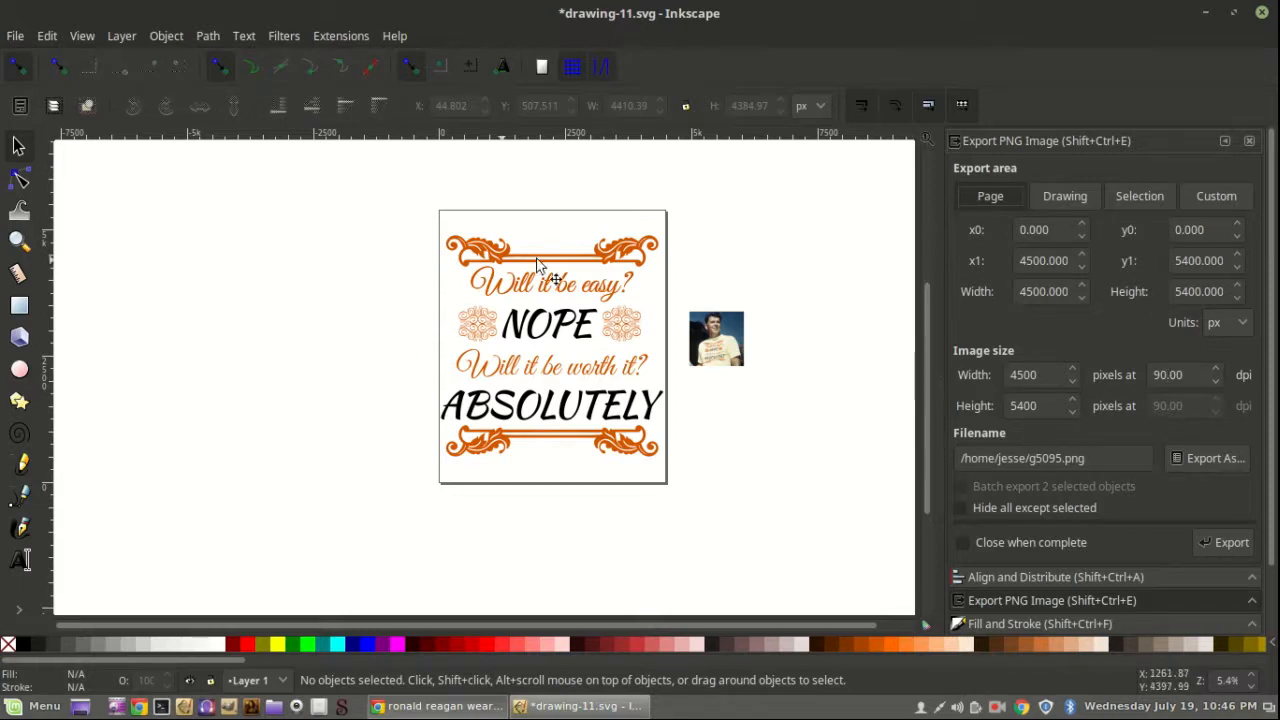
Step: Choose the Documents folder as the export location and name the file is-it-worth-it.png
left_click(1198, 458)
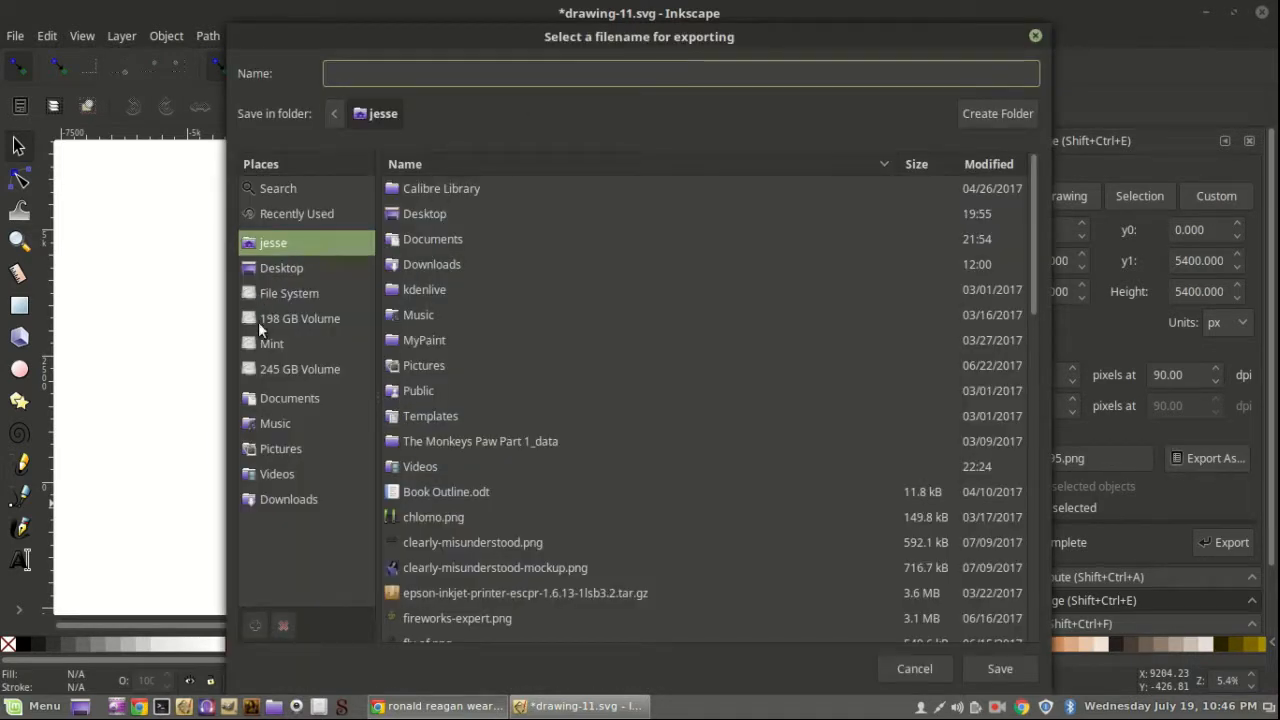
left_click(292, 400)
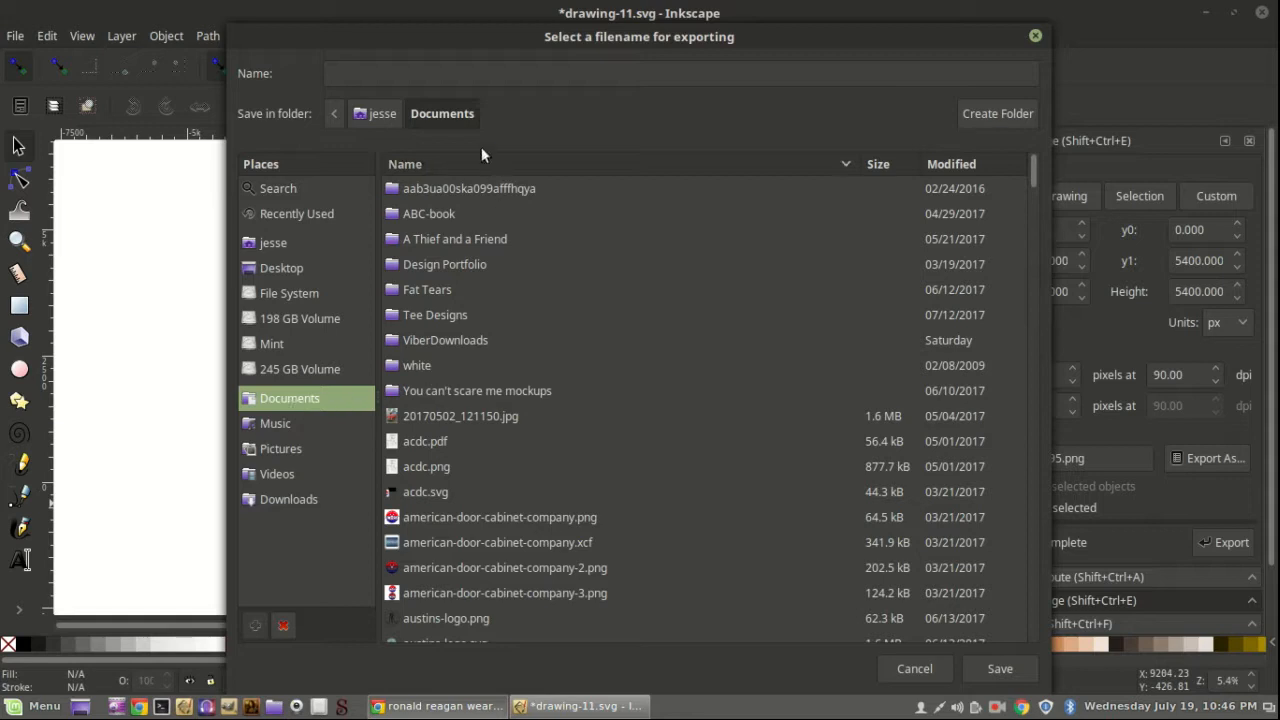
left_click(389, 80)
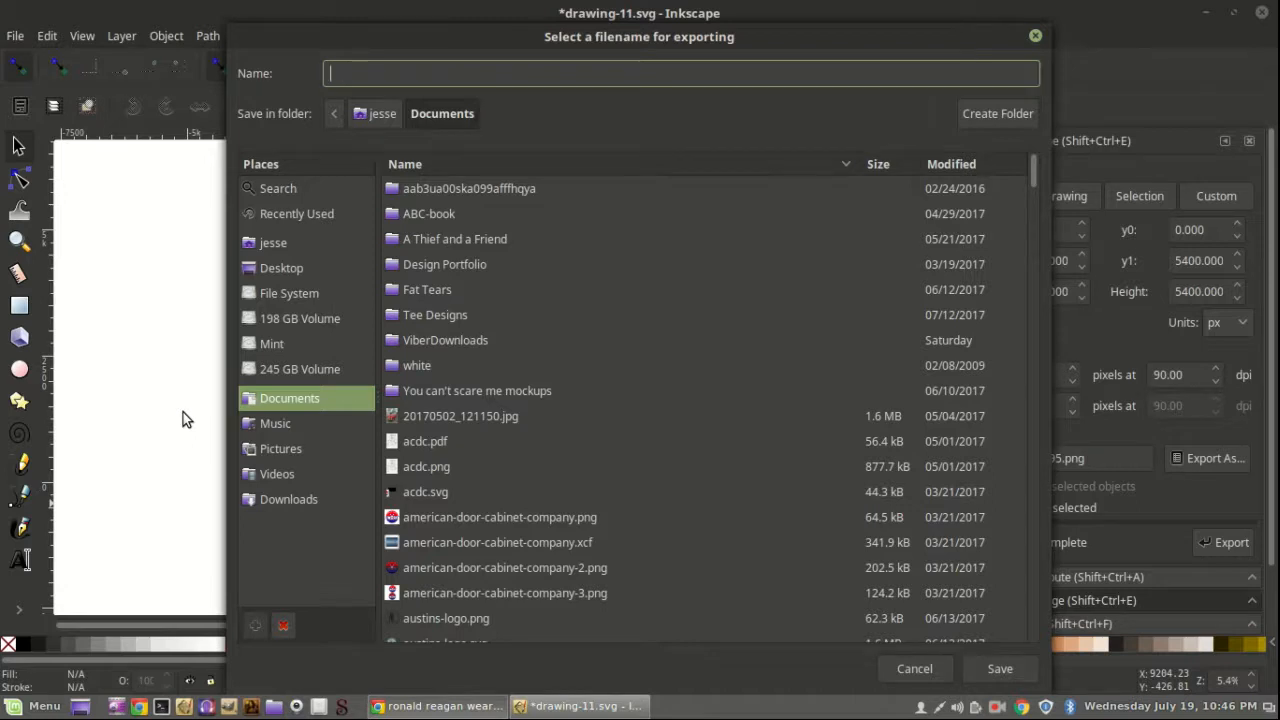
type("-it-worth-it.png")
left_click(1000, 670)
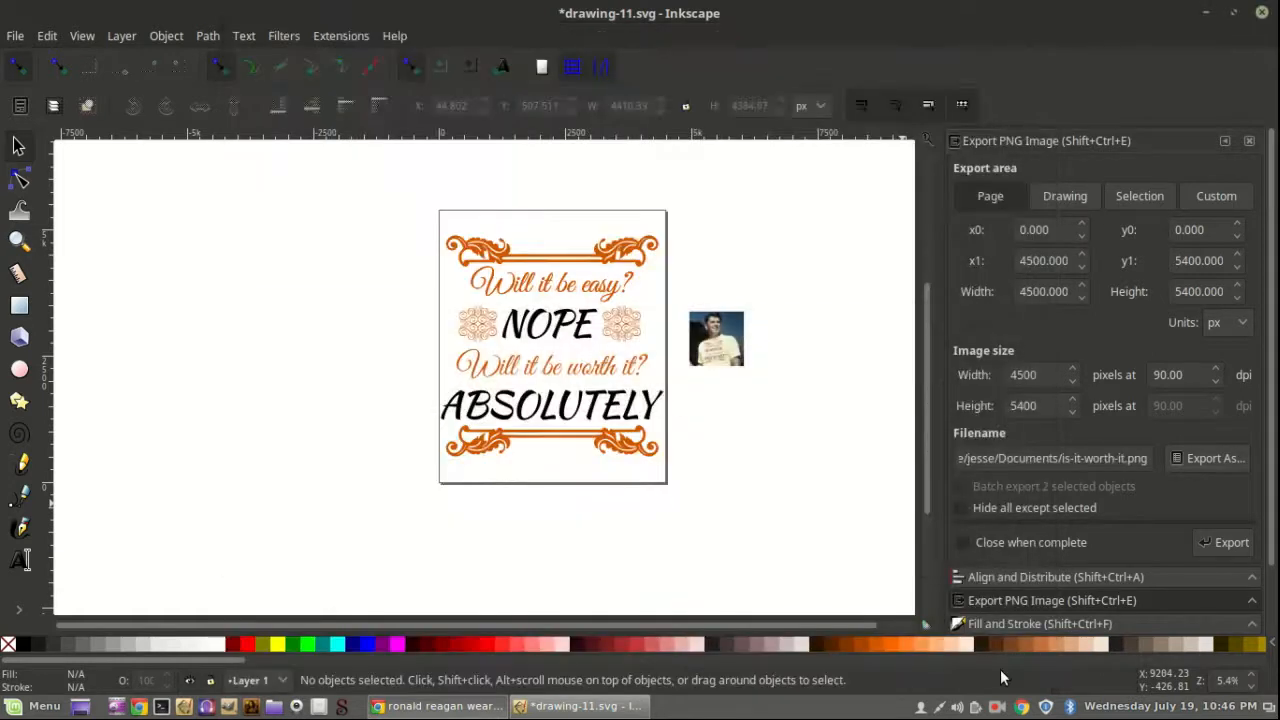
Step: Select the T-shirt mockup beside the page and set the export area to the selection
left_click_drag(424, 182, 703, 525)
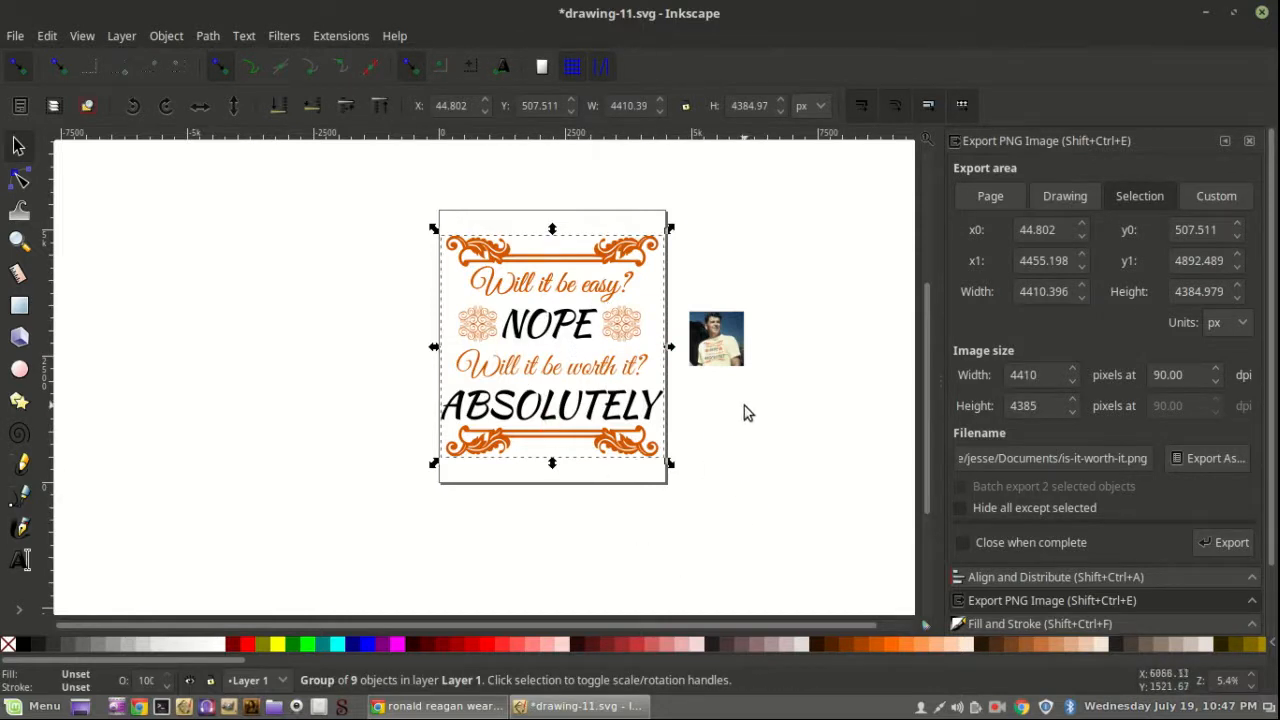
left_click(726, 342)
left_click(1139, 196)
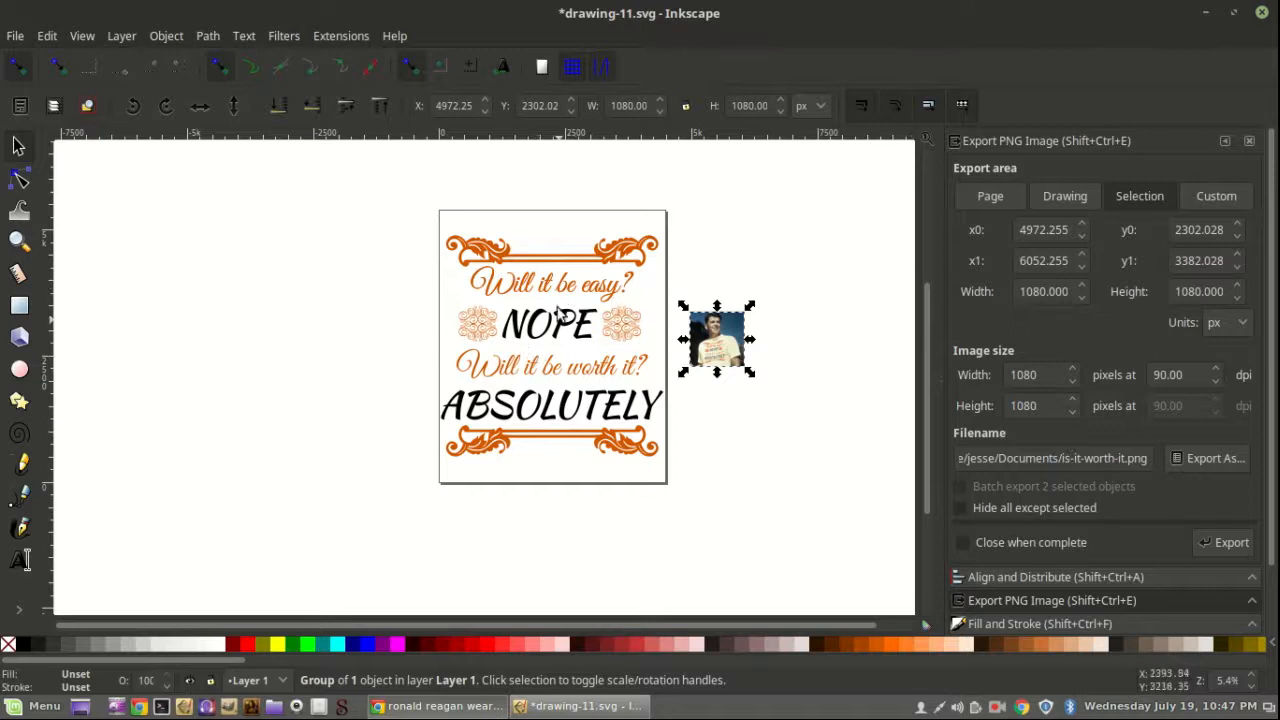
Step: Change the export filename to is-it-worth-it-mockup.png in the Documents folder and export the mockup
left_click(1127, 458)
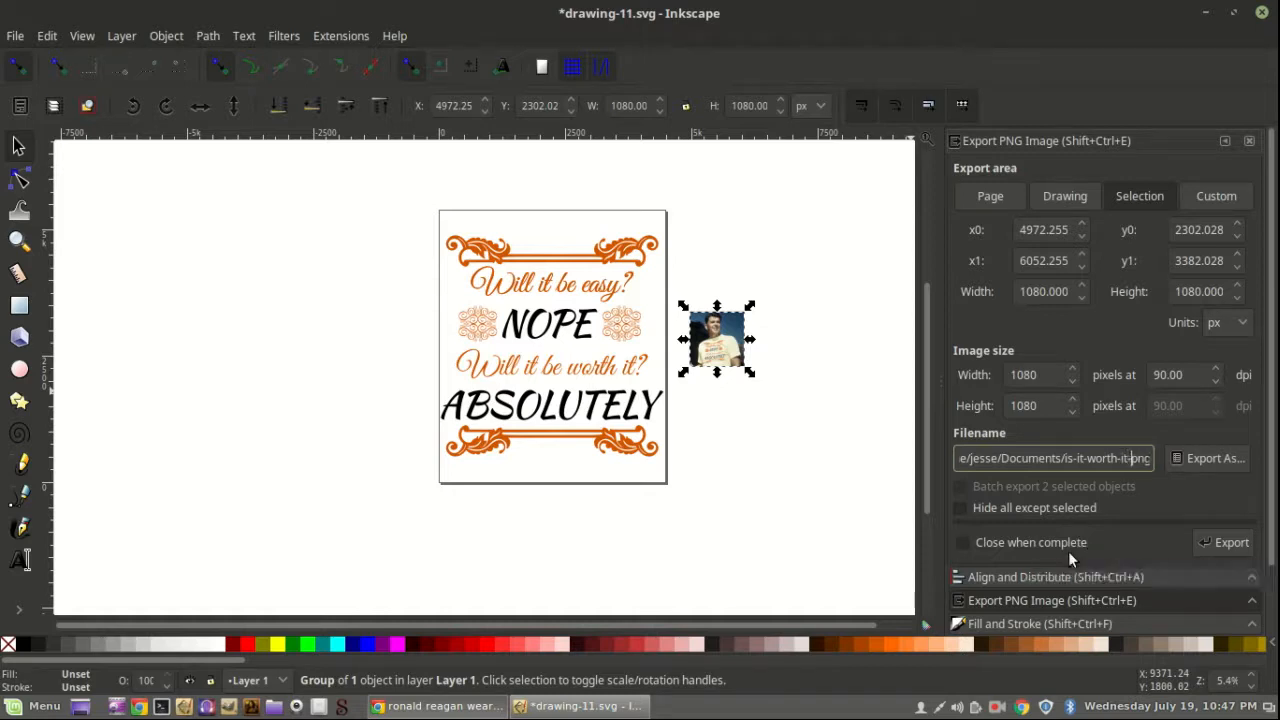
type("-mockup")
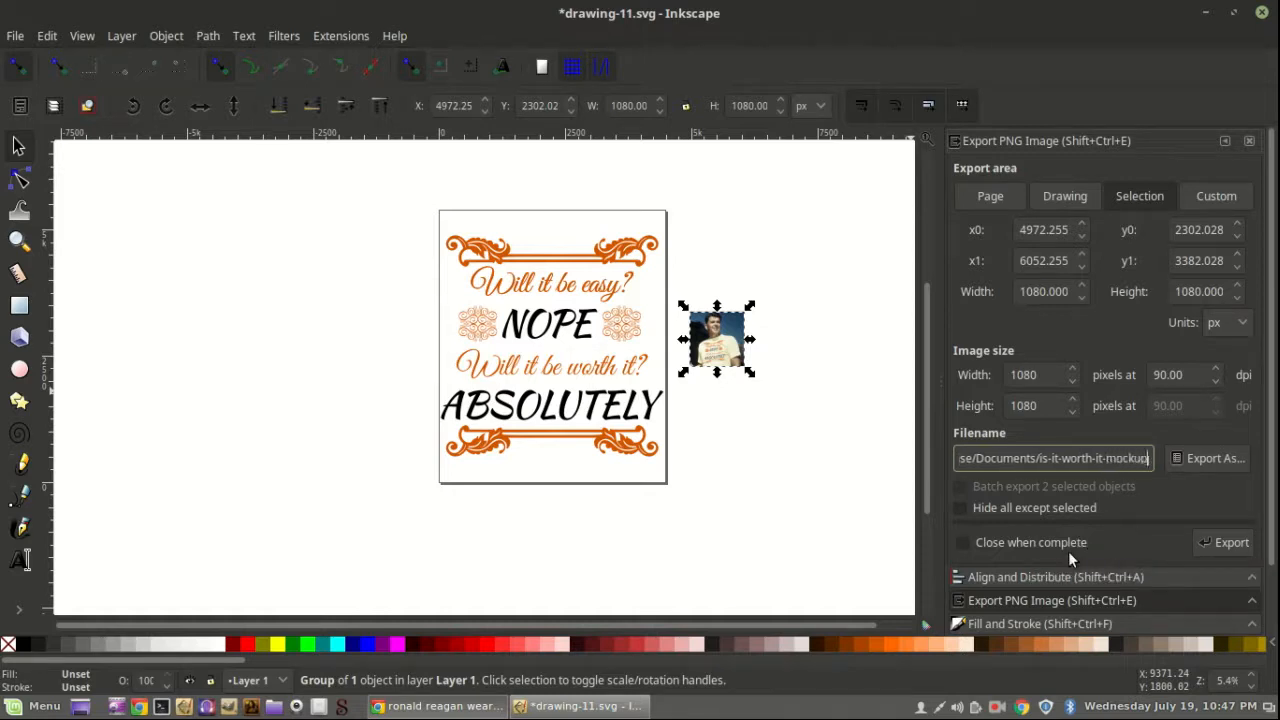
type(".")
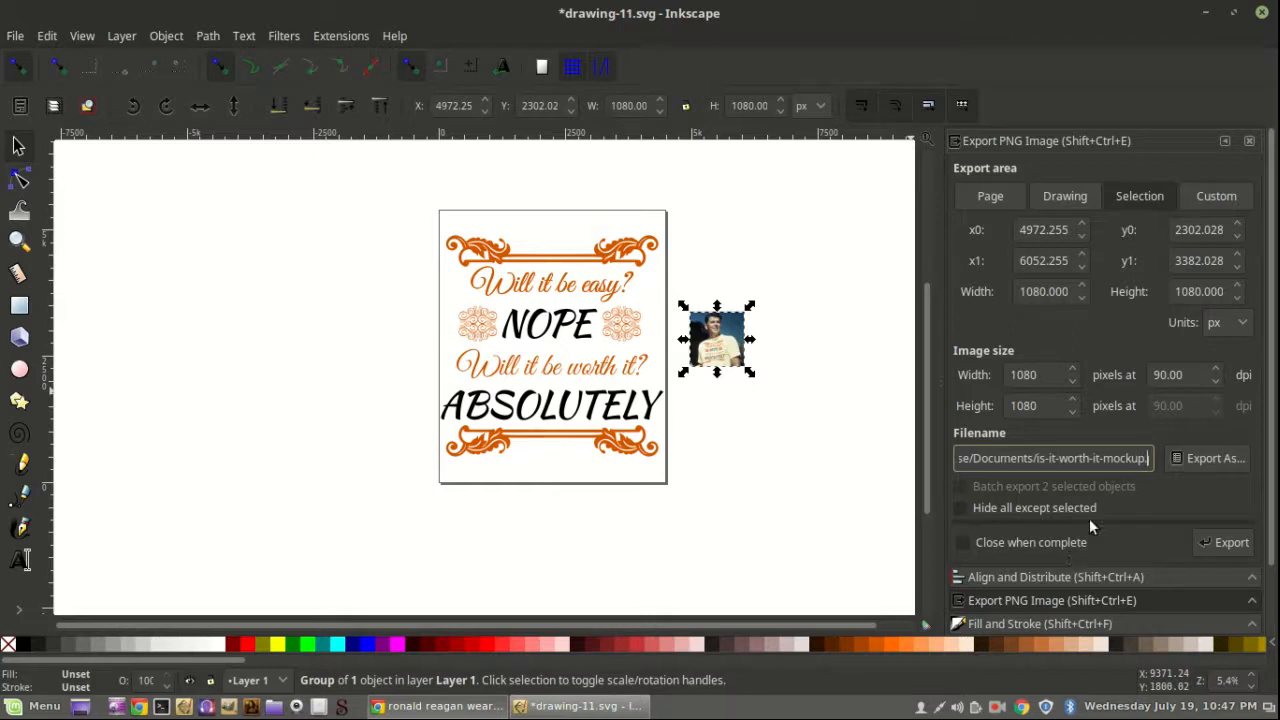
left_click_drag(965, 455, 1198, 463)
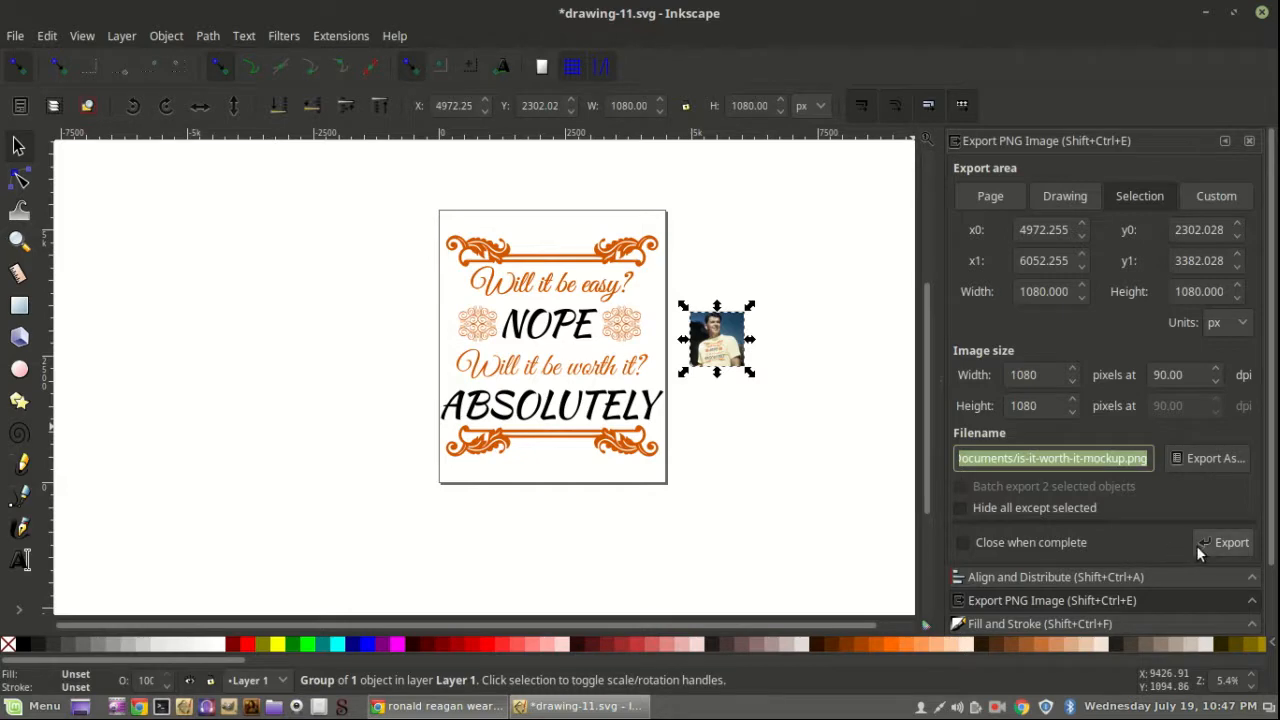
left_click(1225, 543)
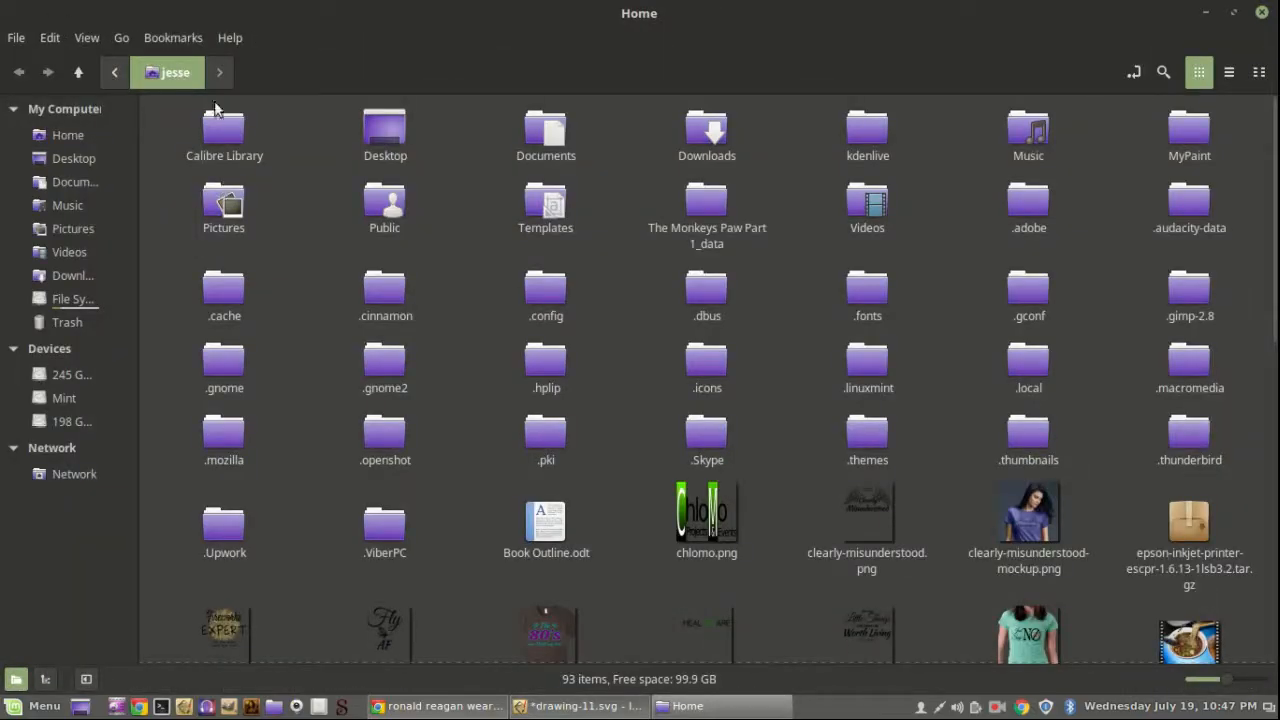
Step: Look through the Documents folder in the file manager for the exported is-it-worth-it PNG files
left_click(57, 185)
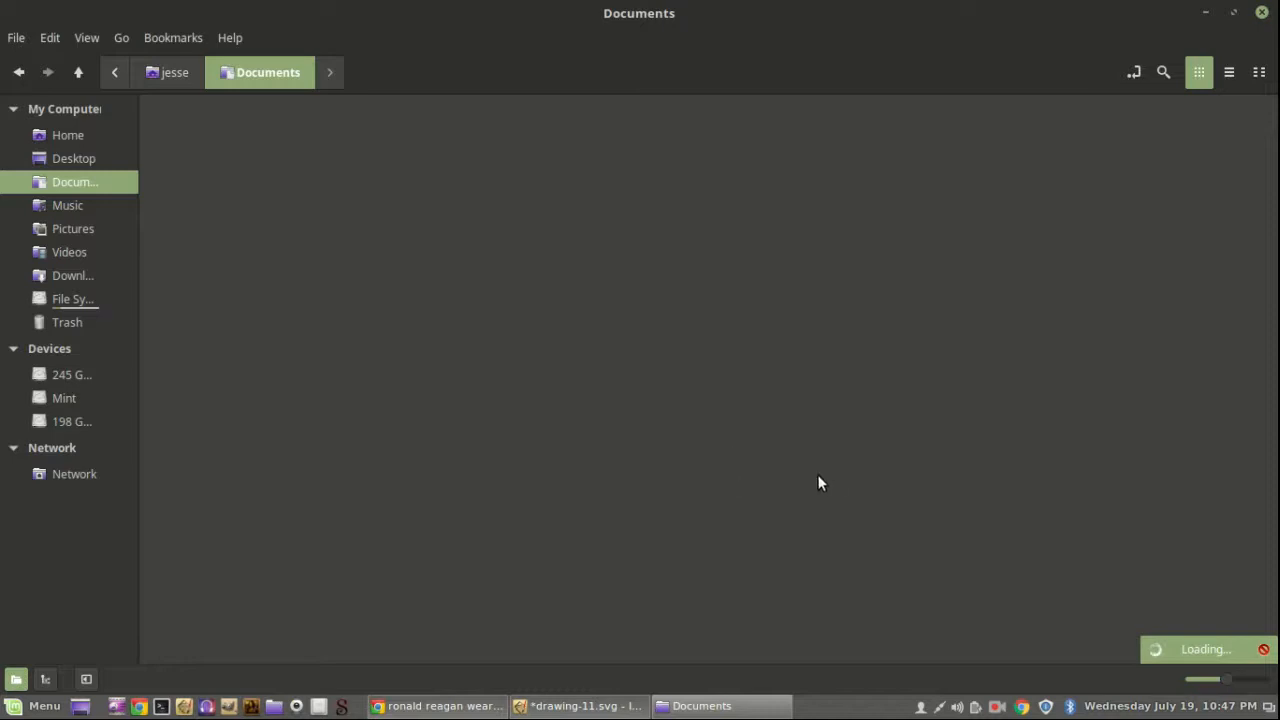
scroll(827, 425, "down", 3)
scroll(827, 425, "down", 10)
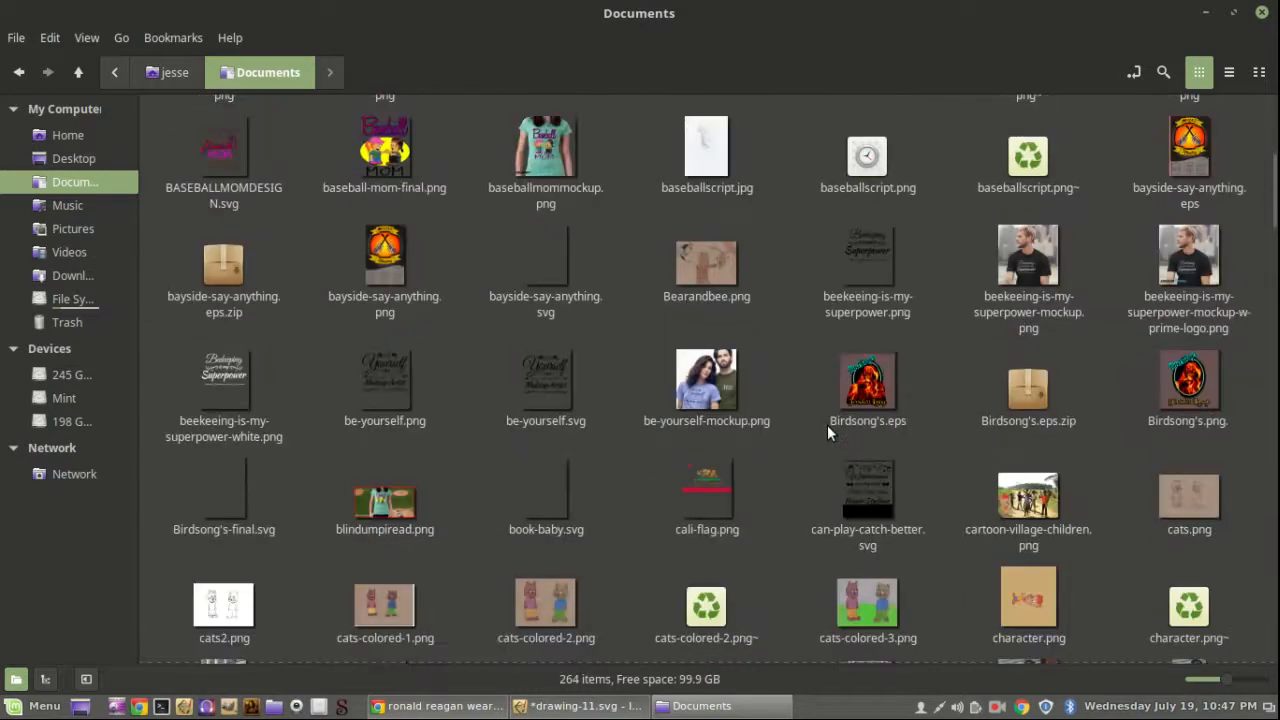
scroll(916, 483, "up", 5)
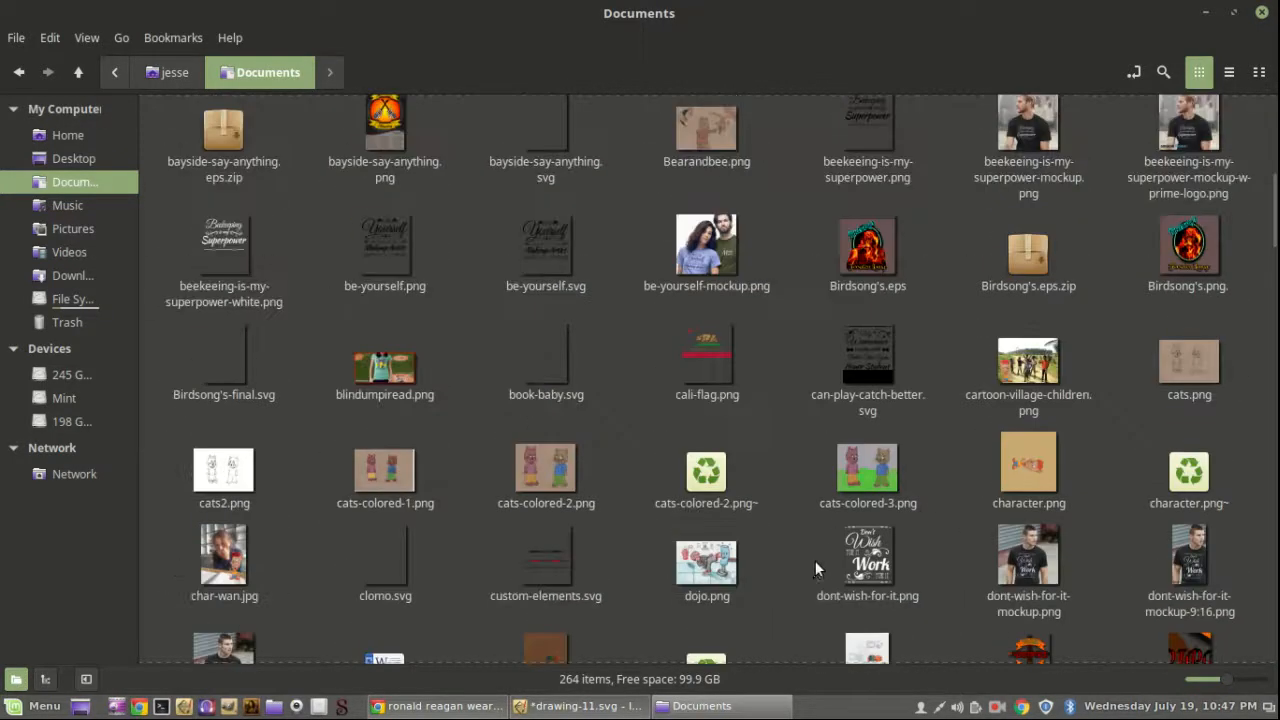
scroll(735, 492, "down", 5)
scroll(715, 500, "down", 10)
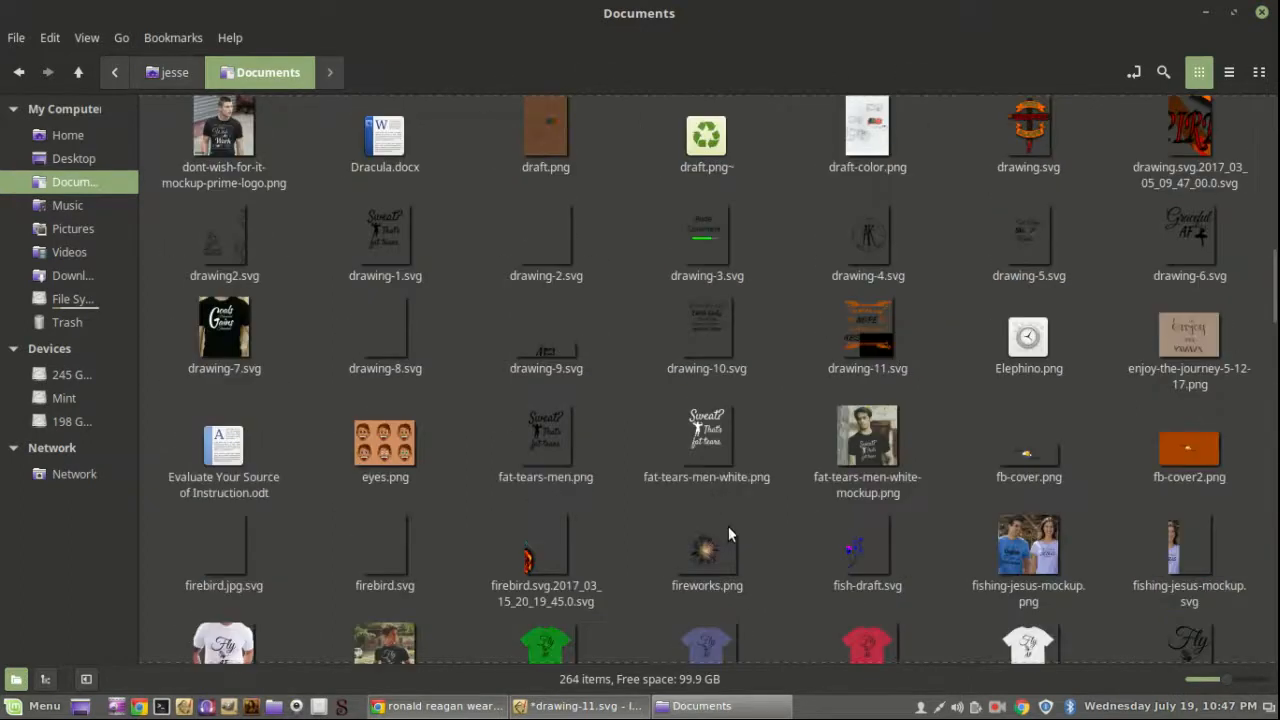
scroll(785, 526, "down", 1)
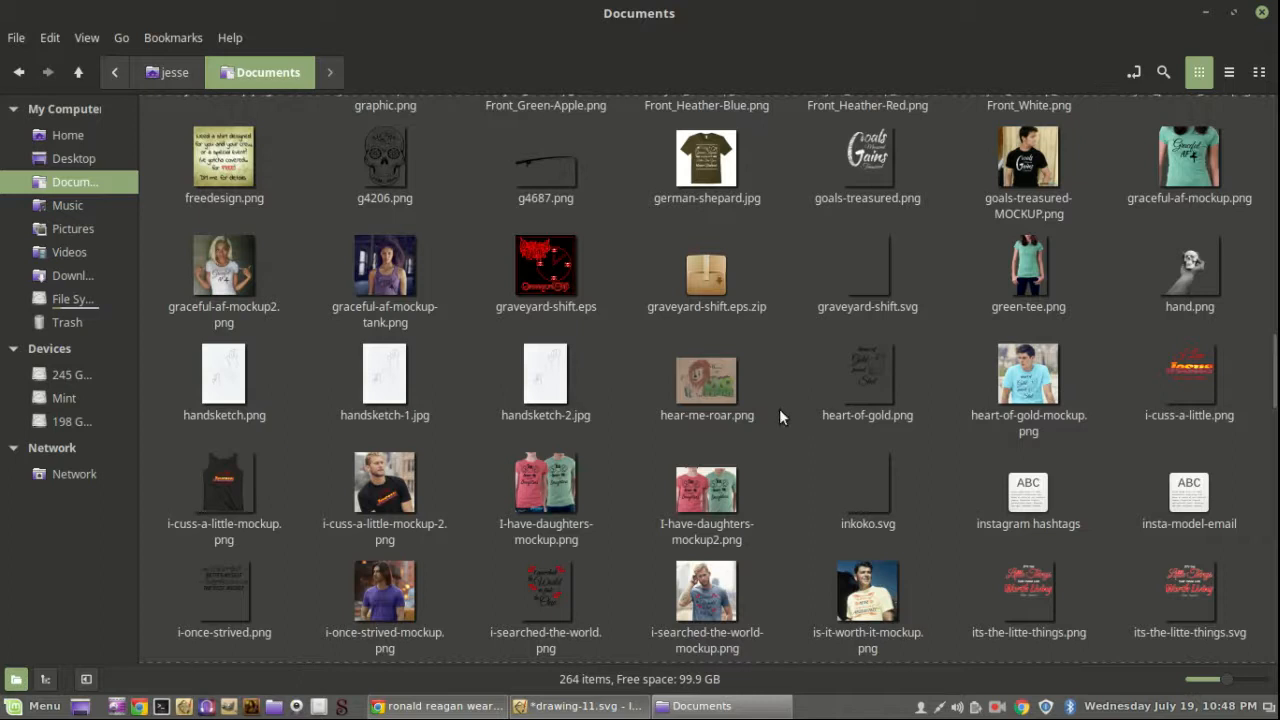
scroll(779, 409, "down", 3)
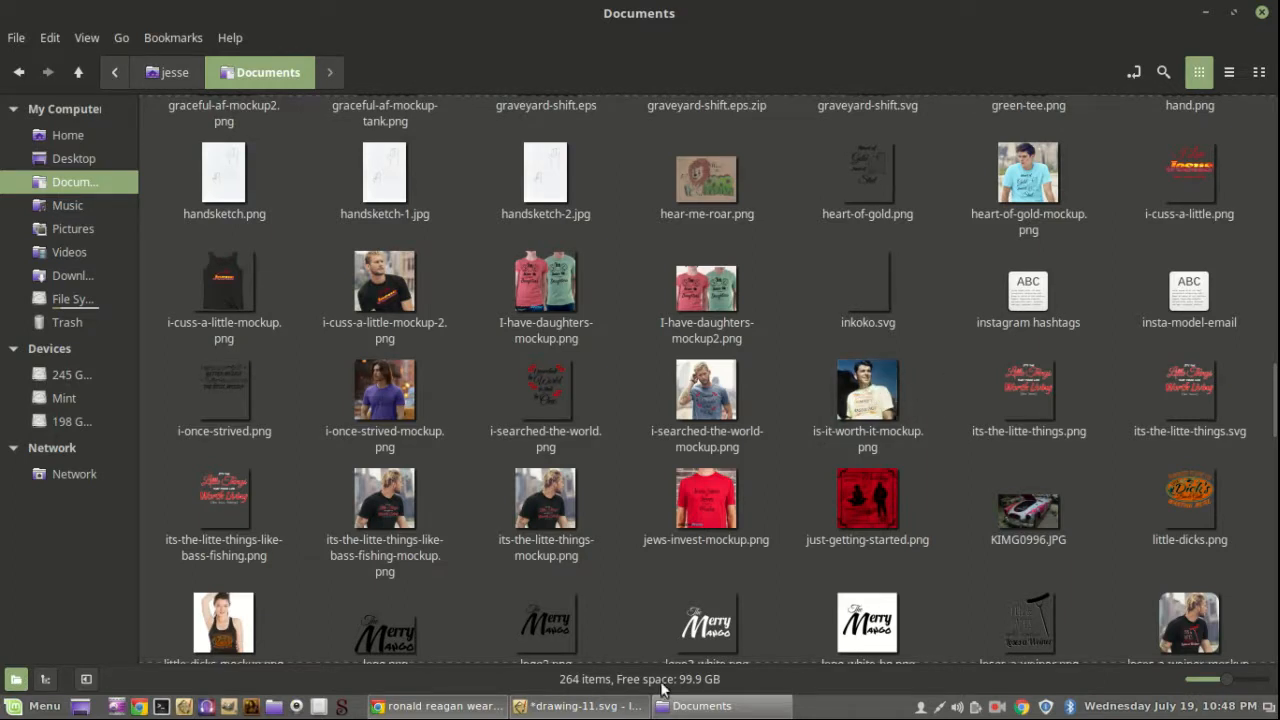
Step: Switch back to Inkscape and export the mockup again, replacing the existing is-it-worth-it-mockup.png
left_click(580, 706)
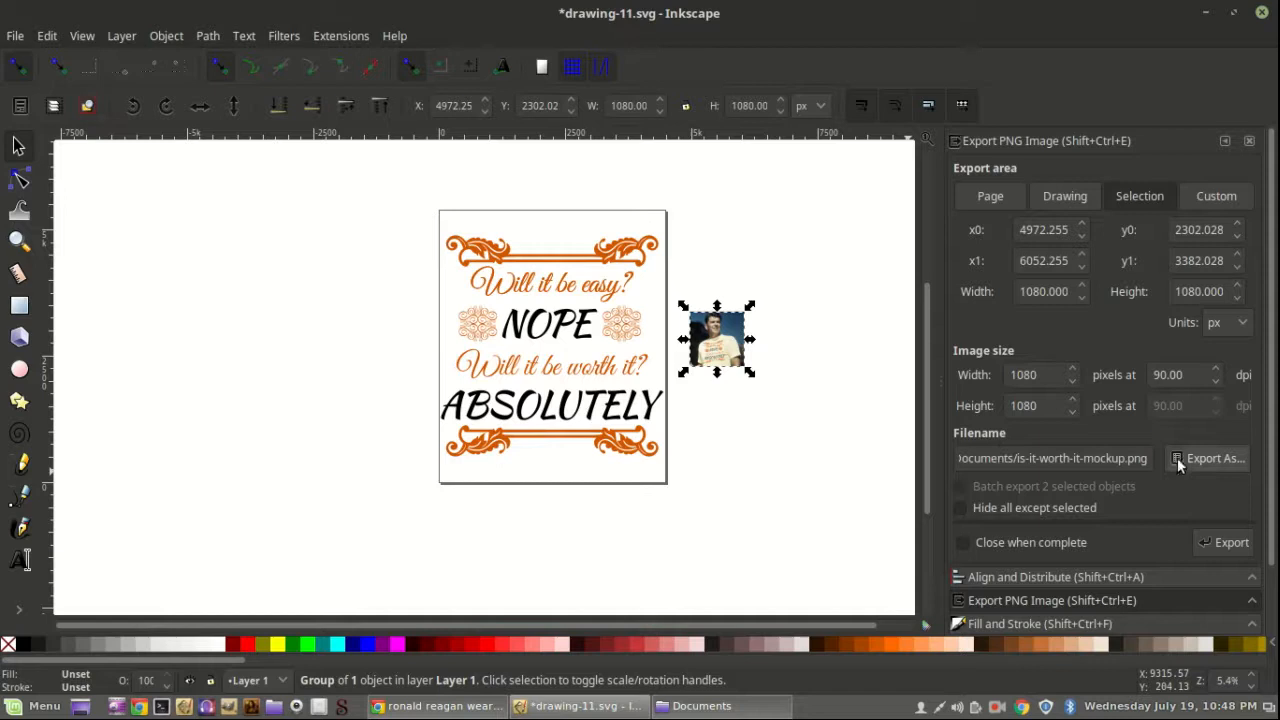
left_click(1236, 544)
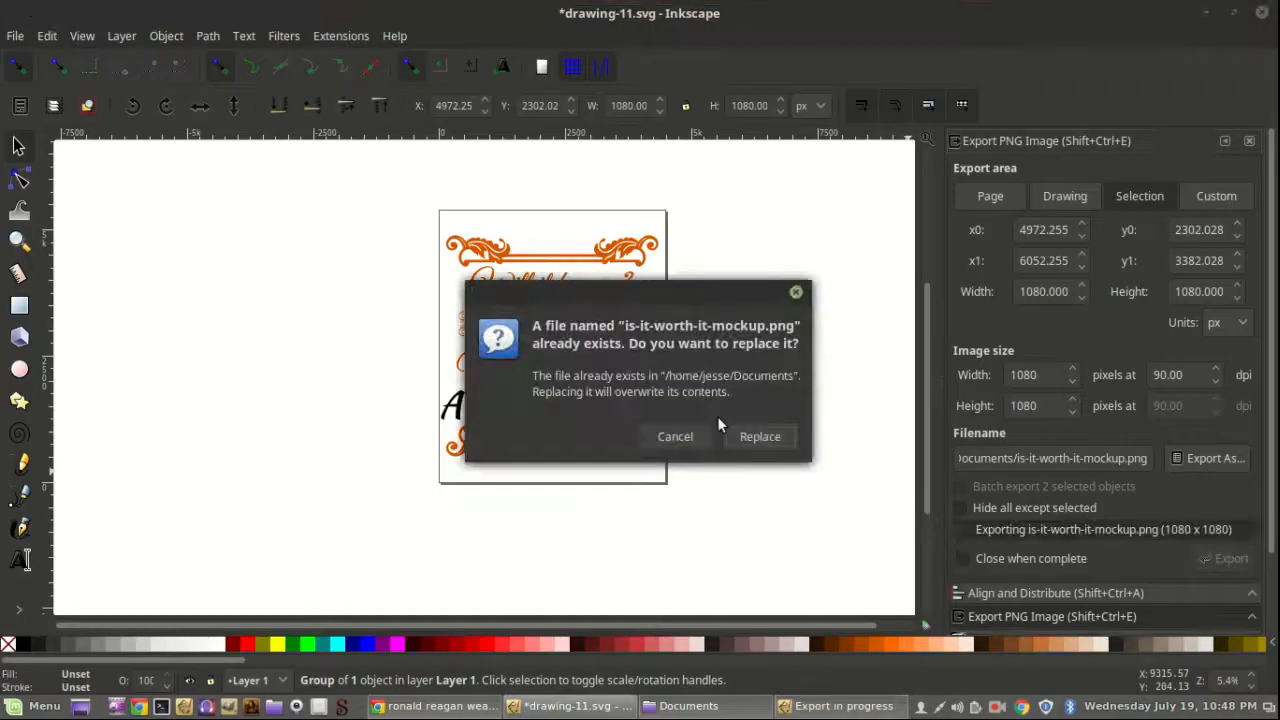
left_click(778, 437)
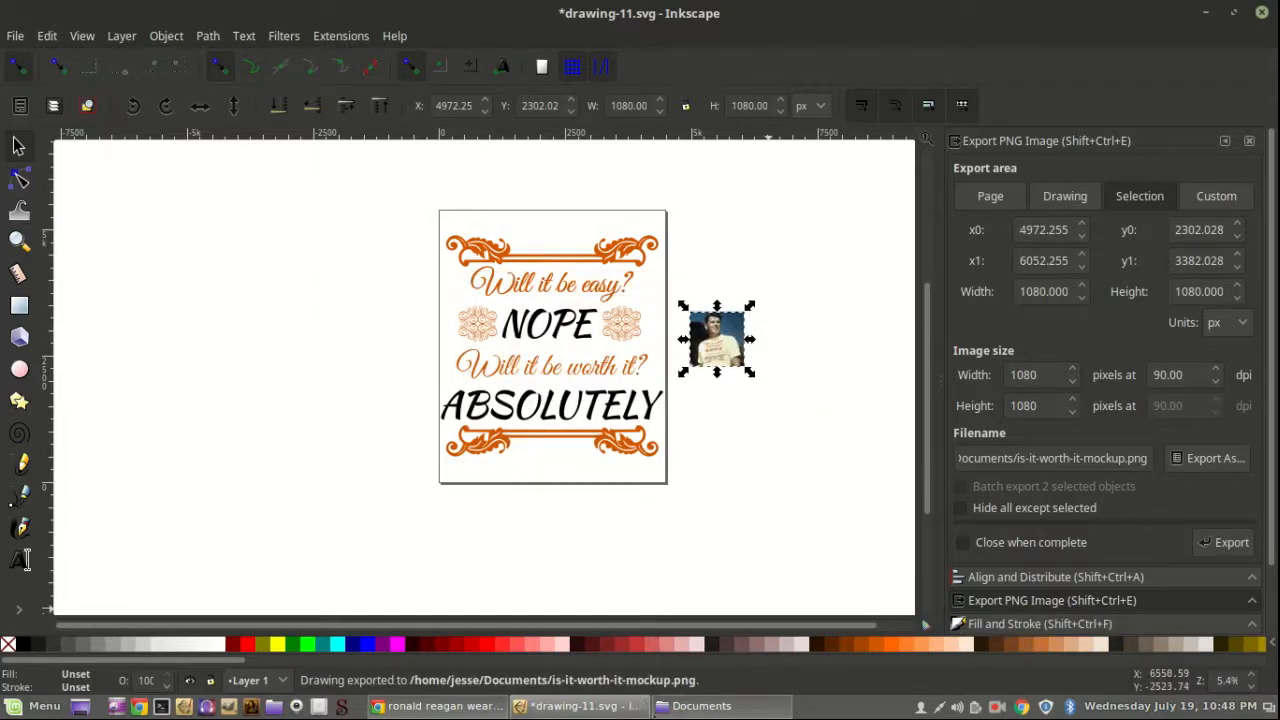
Step: Check the Documents folder in the file manager for the exported design file and return to Inkscape
left_click(708, 708)
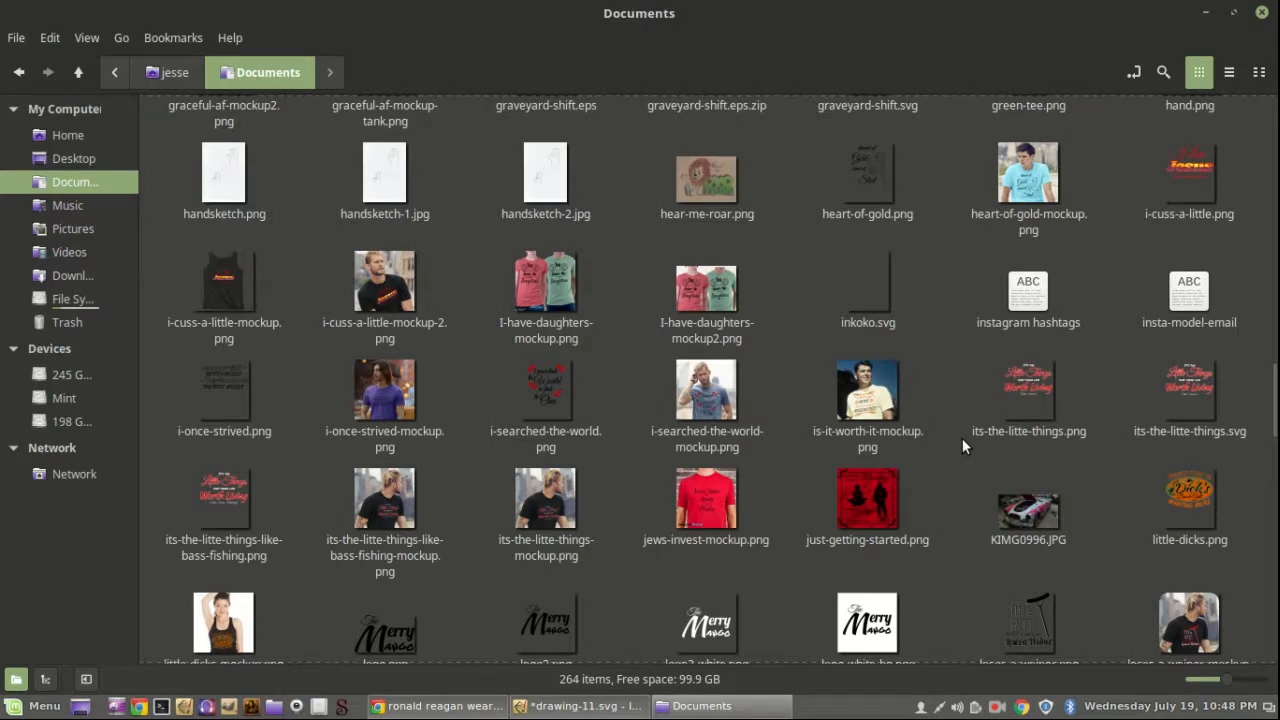
scroll(962, 440, "down", 3)
left_click(597, 706)
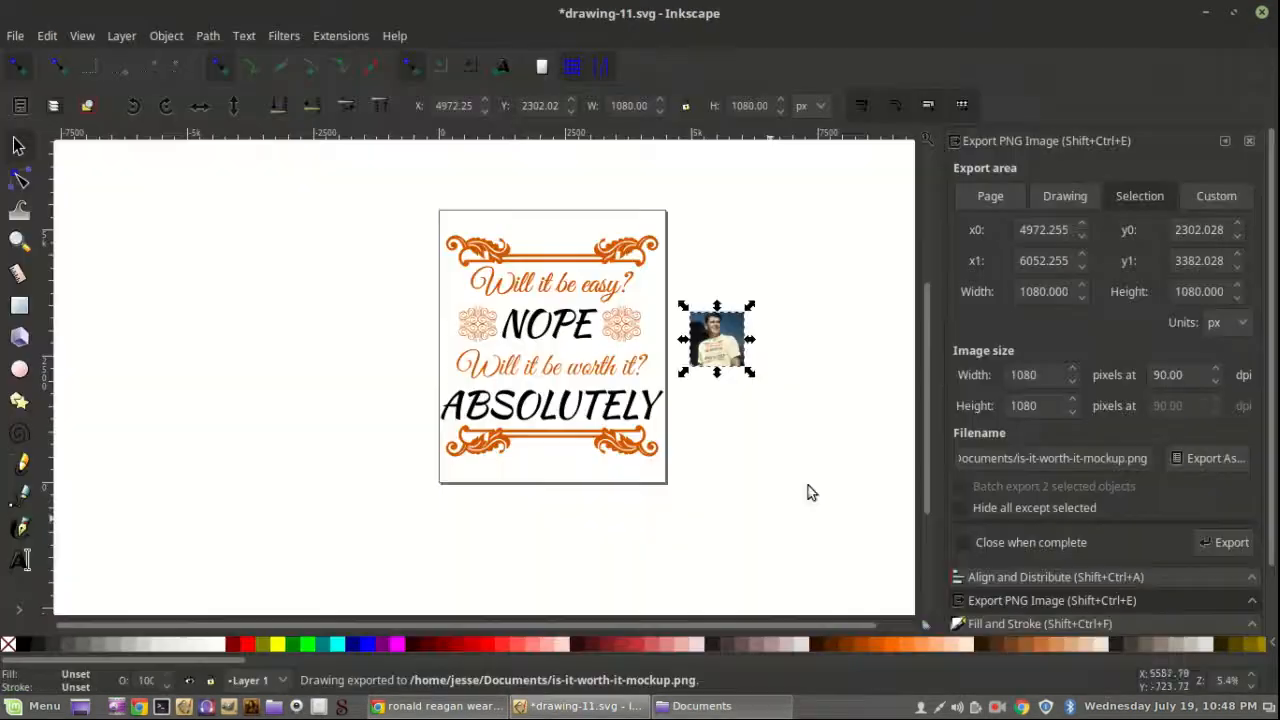
Step: Select the grouped quote design on the page and set the PNG export area to the whole page
left_click(808, 490)
left_click(590, 333)
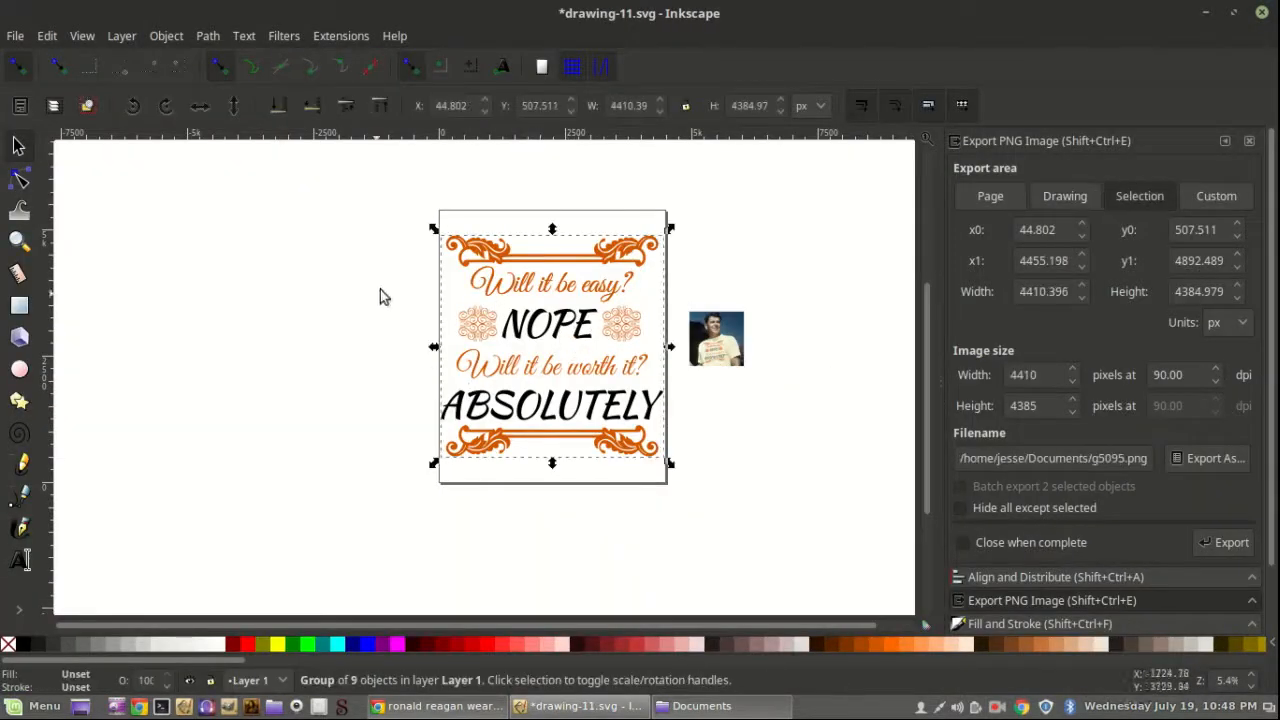
left_click(988, 196)
Step: Set the export filename to is-it-worth-it.png in the Documents folder, based on the existing mockup's name, and export the page
left_click(1210, 458)
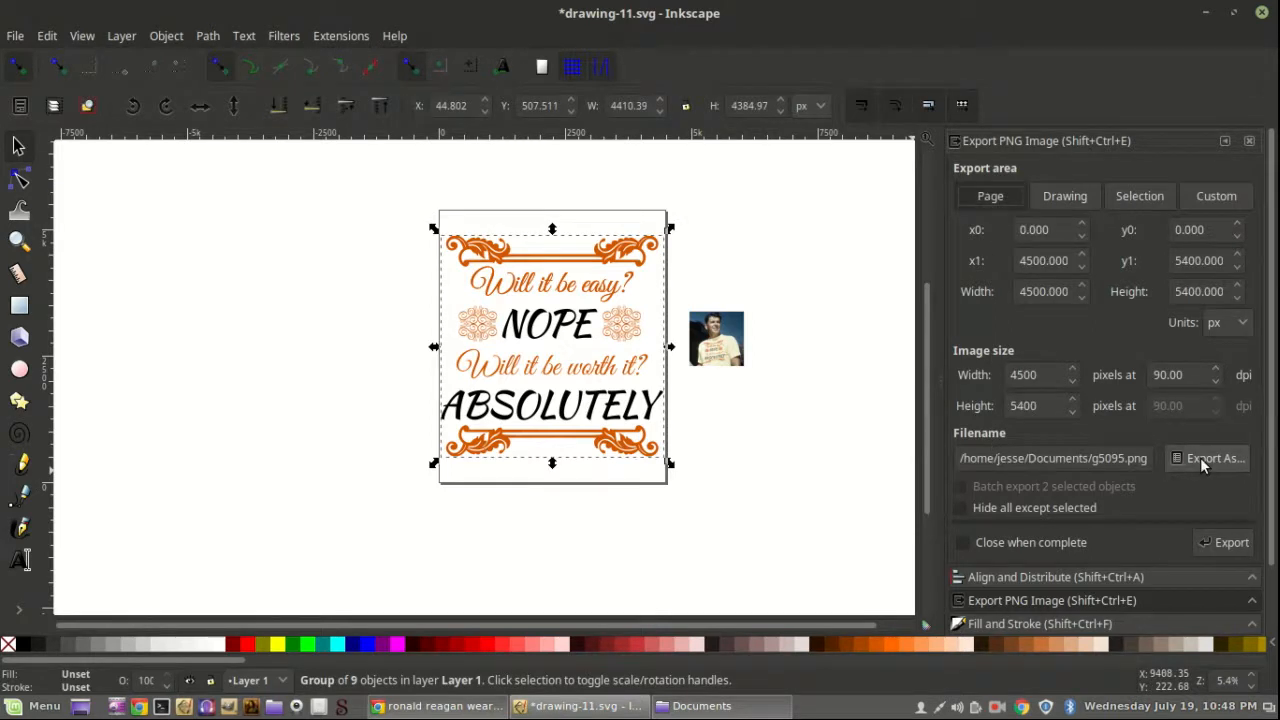
scroll(674, 443, "down", 5)
scroll(432, 420, "down", 12)
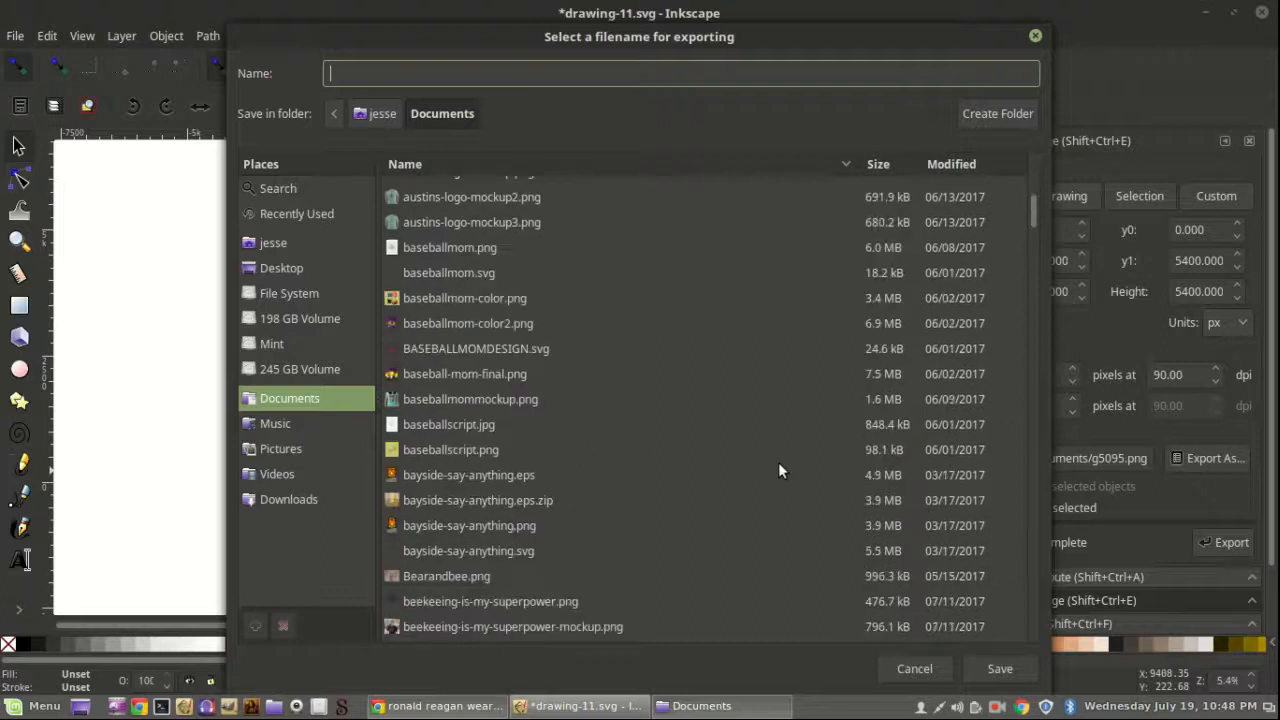
scroll(552, 471, "down", 15)
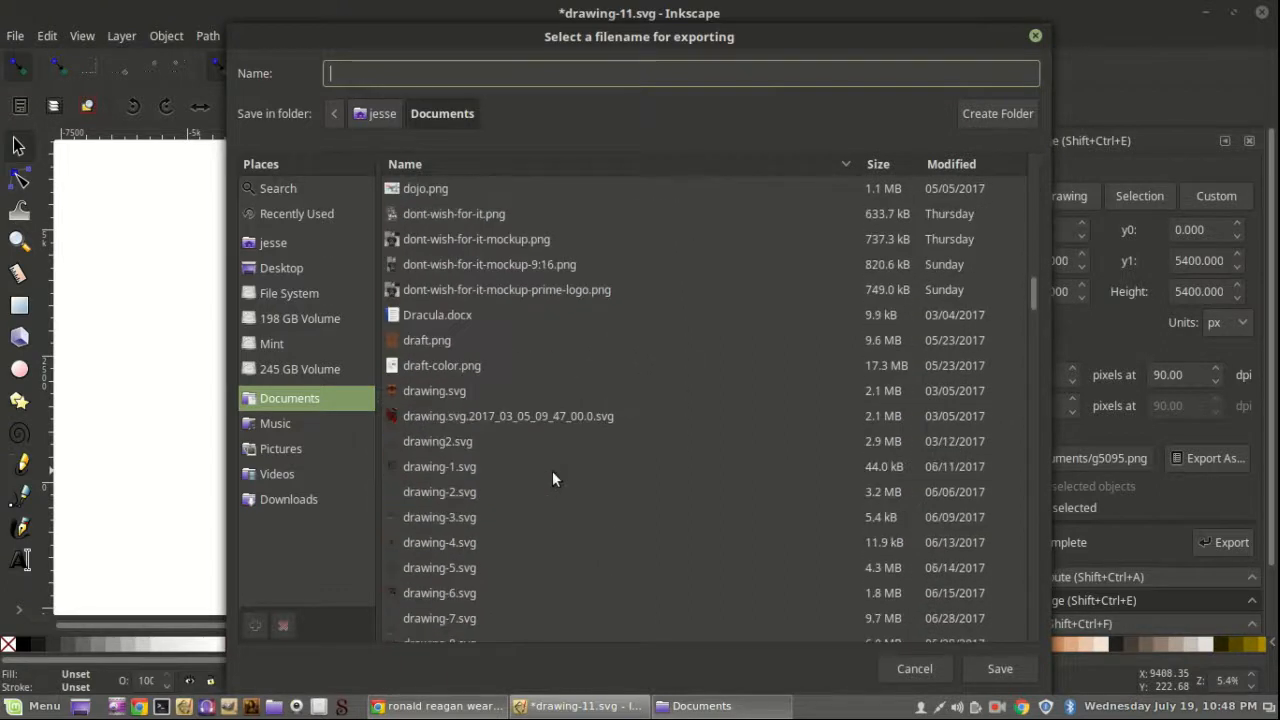
scroll(550, 466, "down", 13)
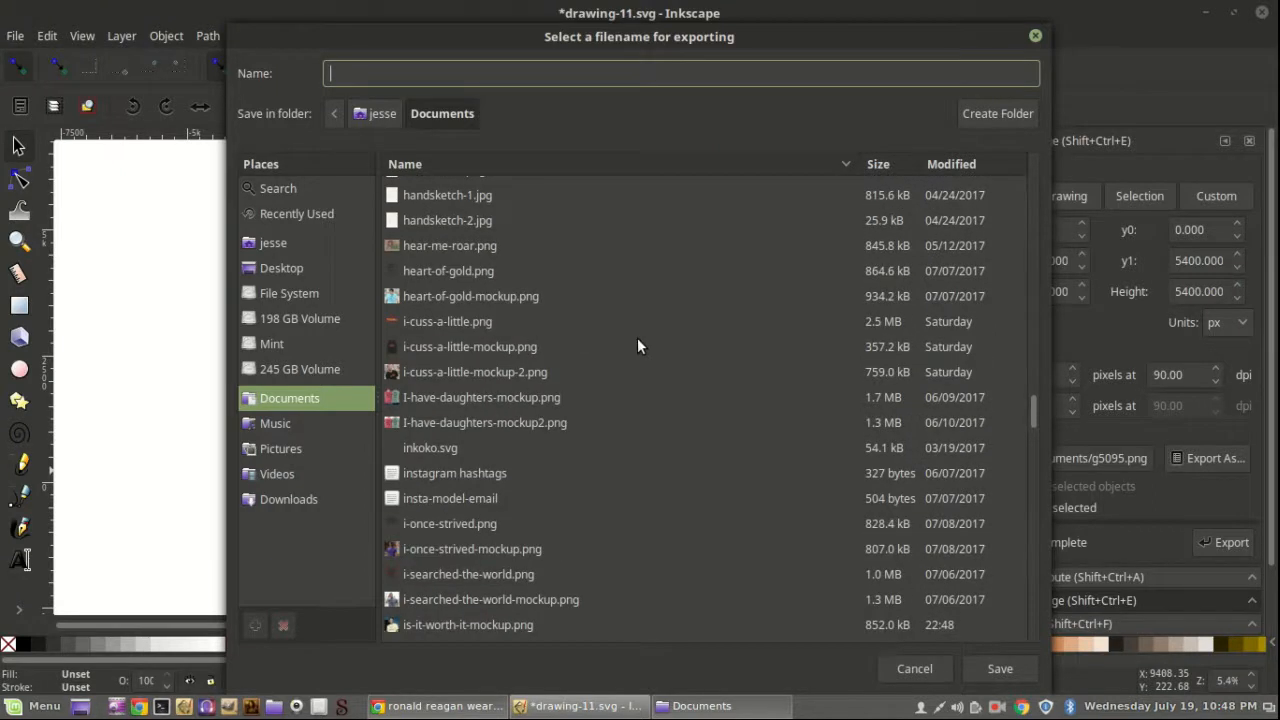
scroll(637, 345, "down", 2)
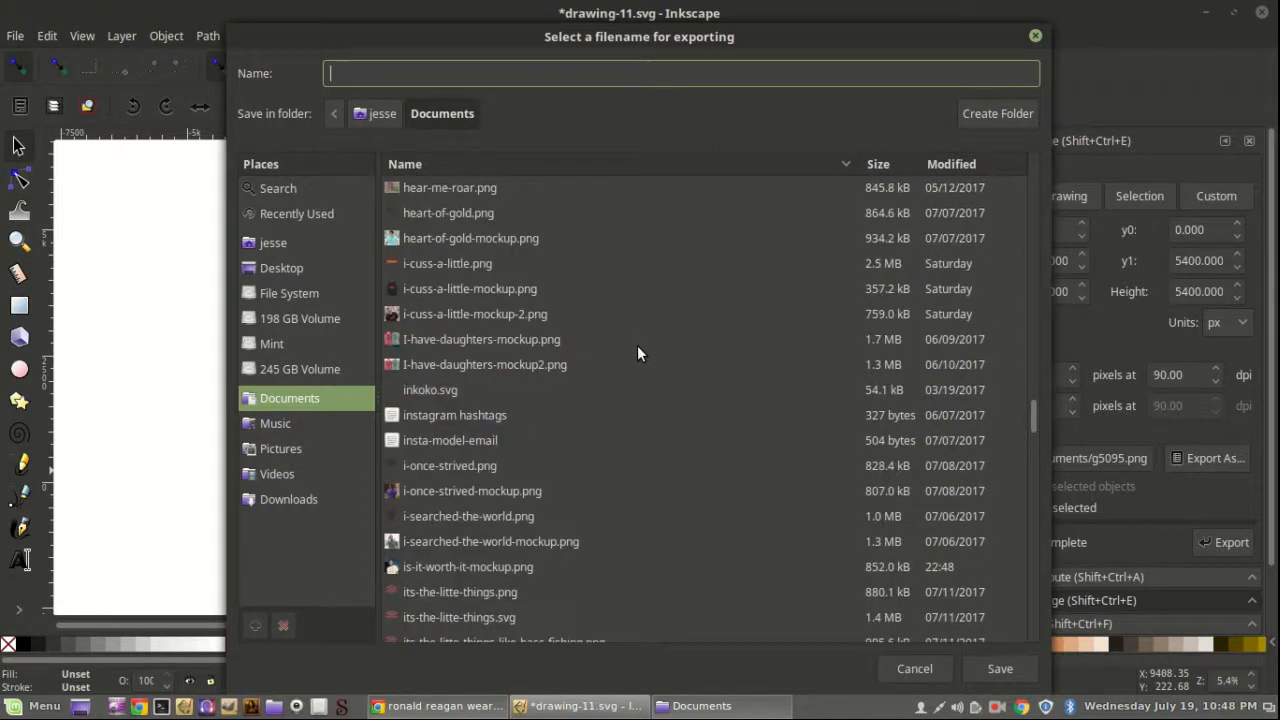
scroll(637, 345, "down", 5)
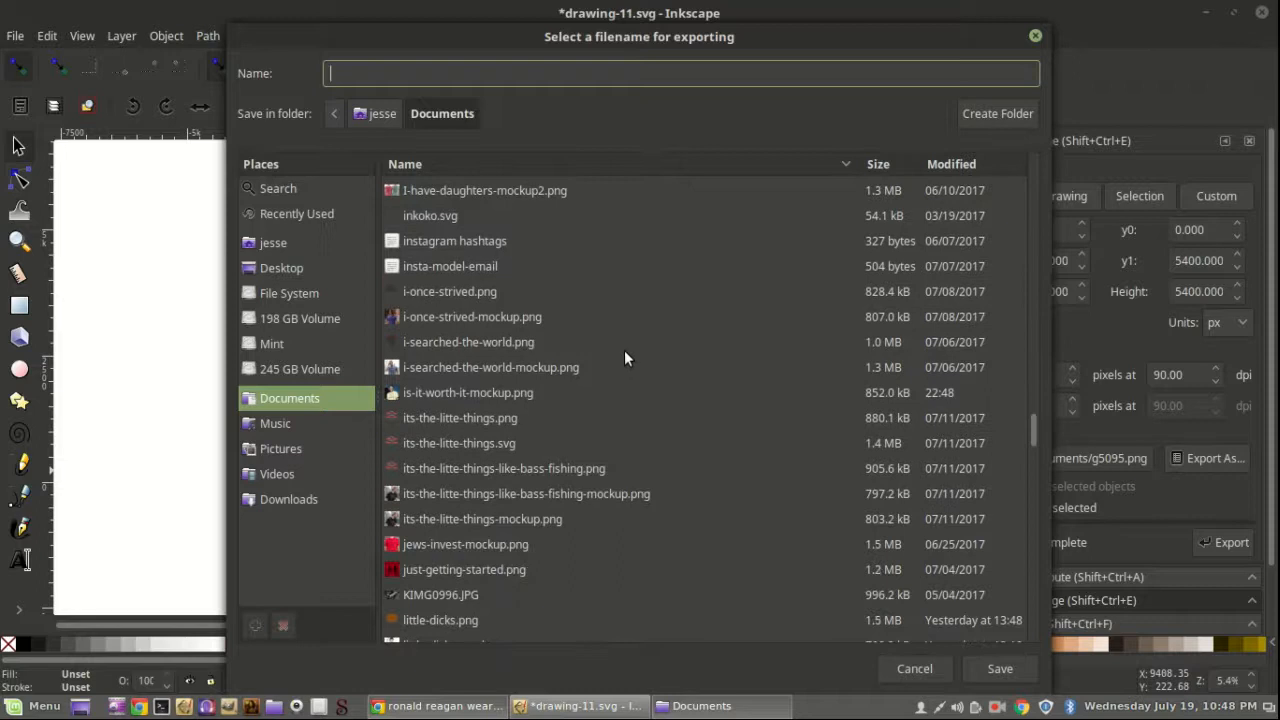
left_click(480, 389)
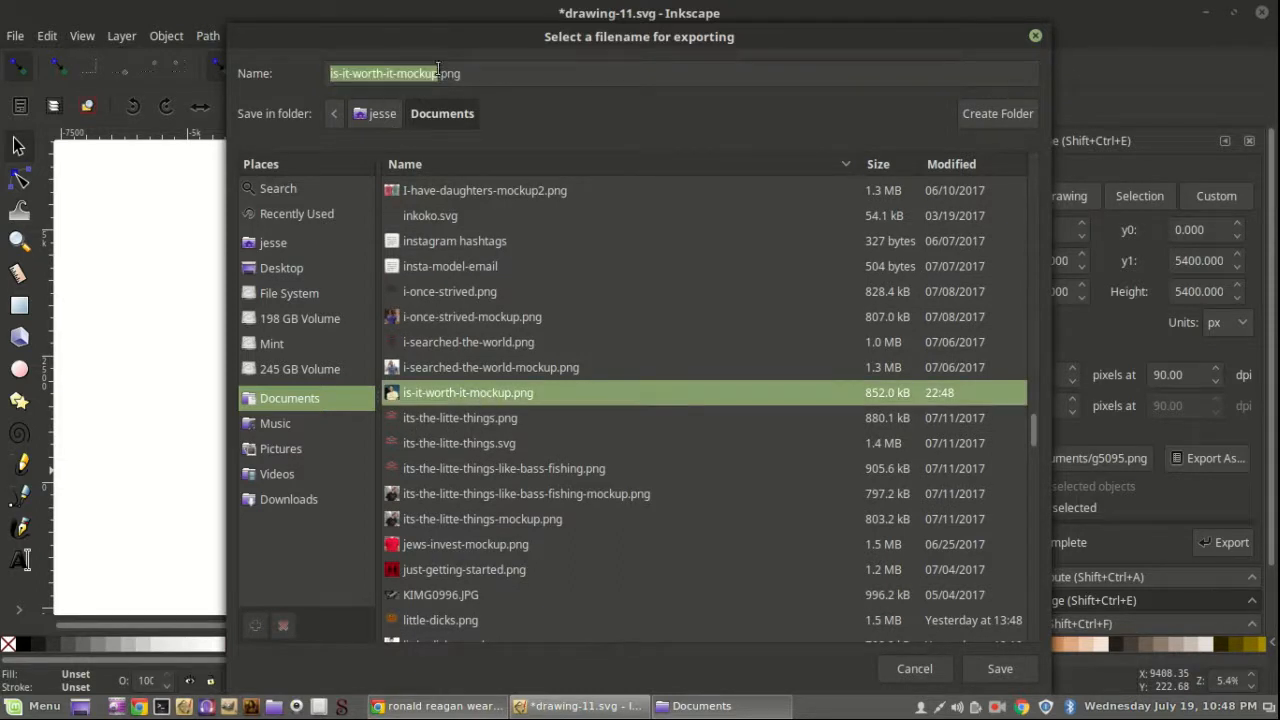
left_click(437, 72)
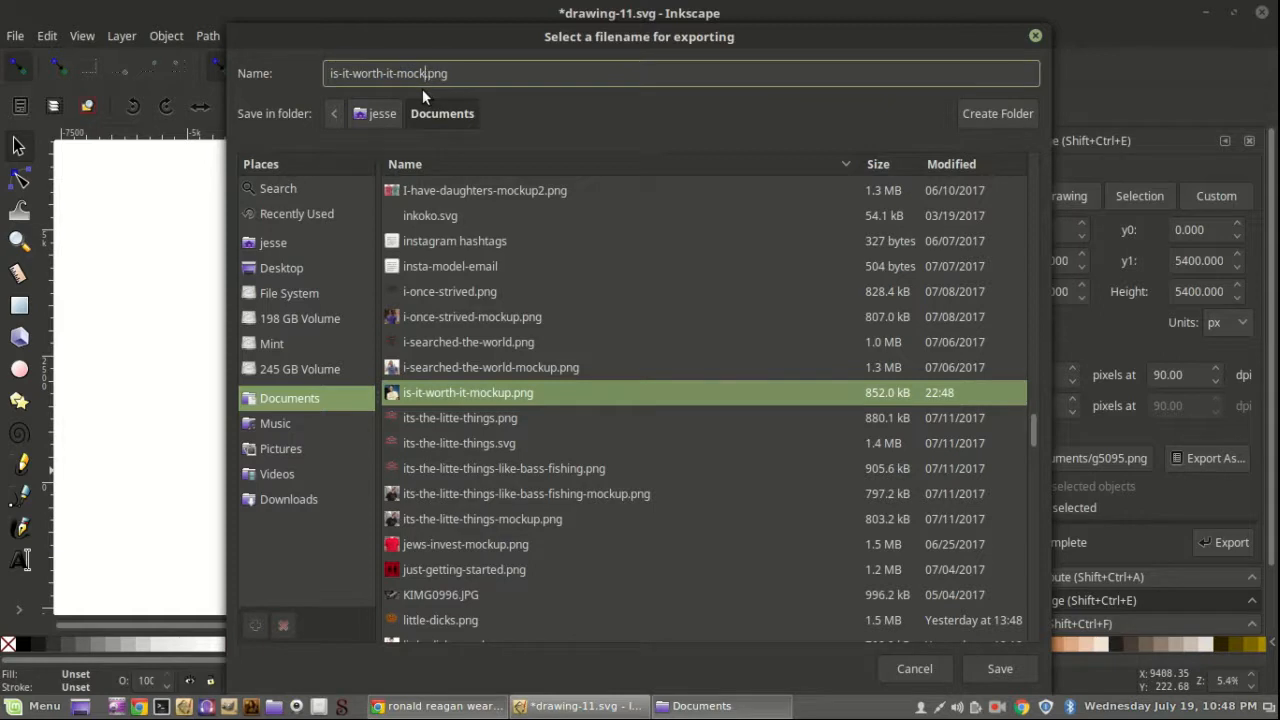
left_click(1000, 668)
left_click(1225, 542)
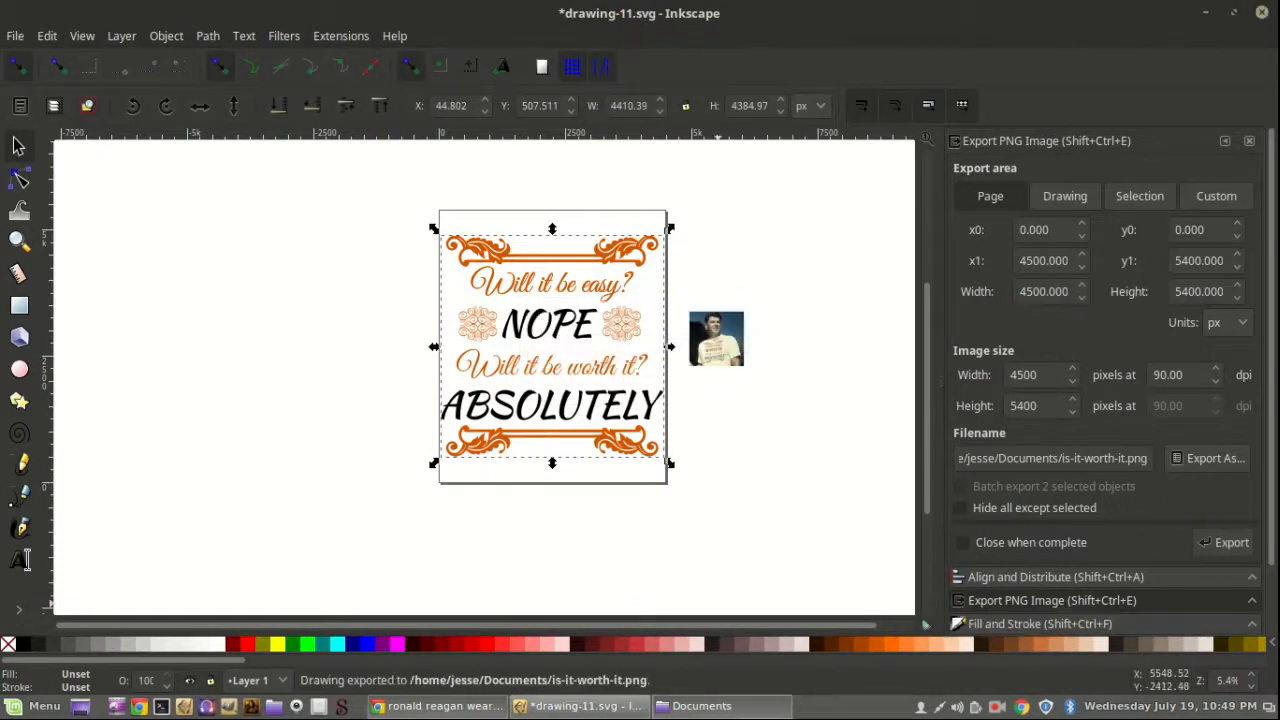
Step: Switch to the file manager, find is-it-worth-it.png in Documents and inspect the exported design in the image viewer
left_click(701, 706)
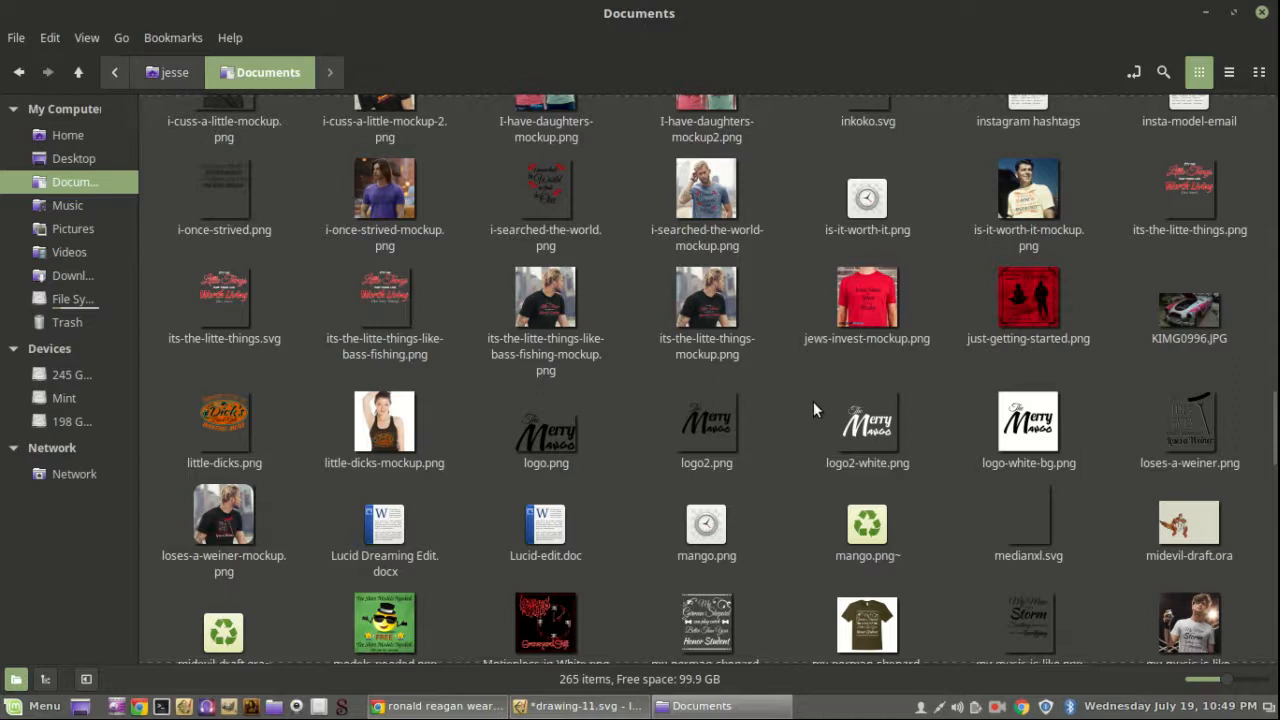
scroll(813, 403, "down", 3)
scroll(804, 326, "down", 3)
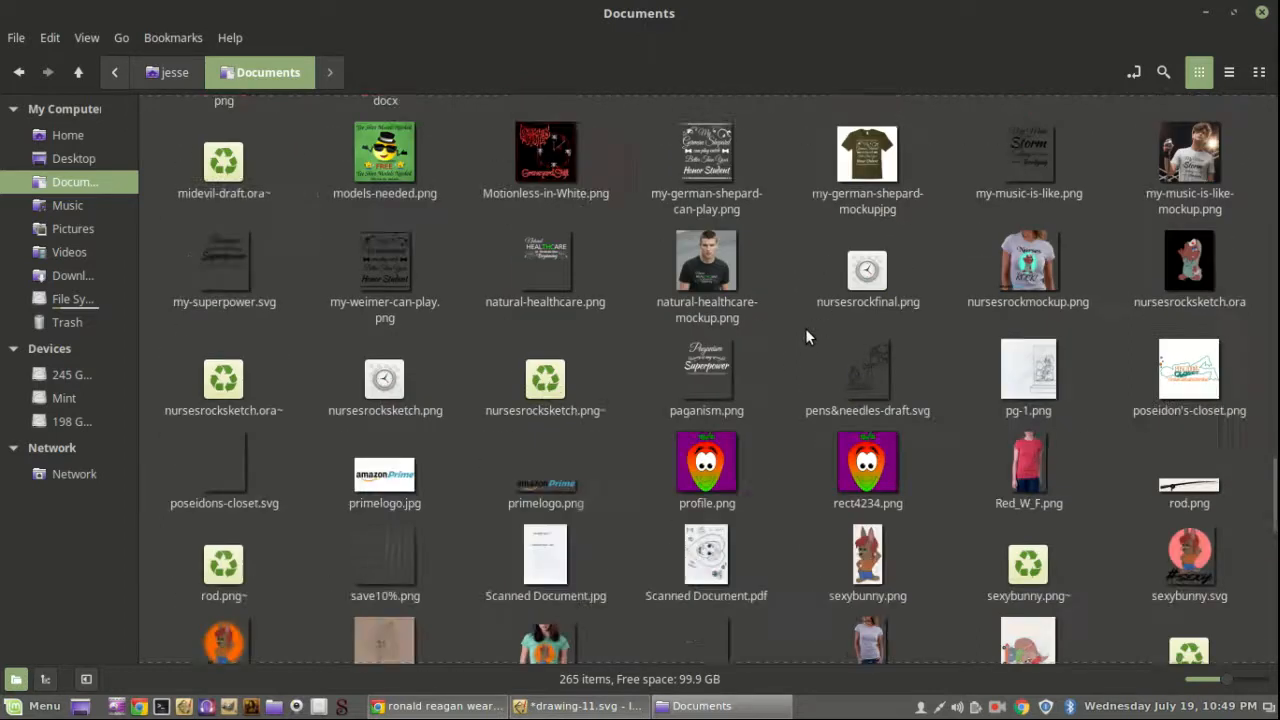
scroll(805, 327, "down", 3)
scroll(800, 327, "up", 12)
scroll(770, 416, "up", 4)
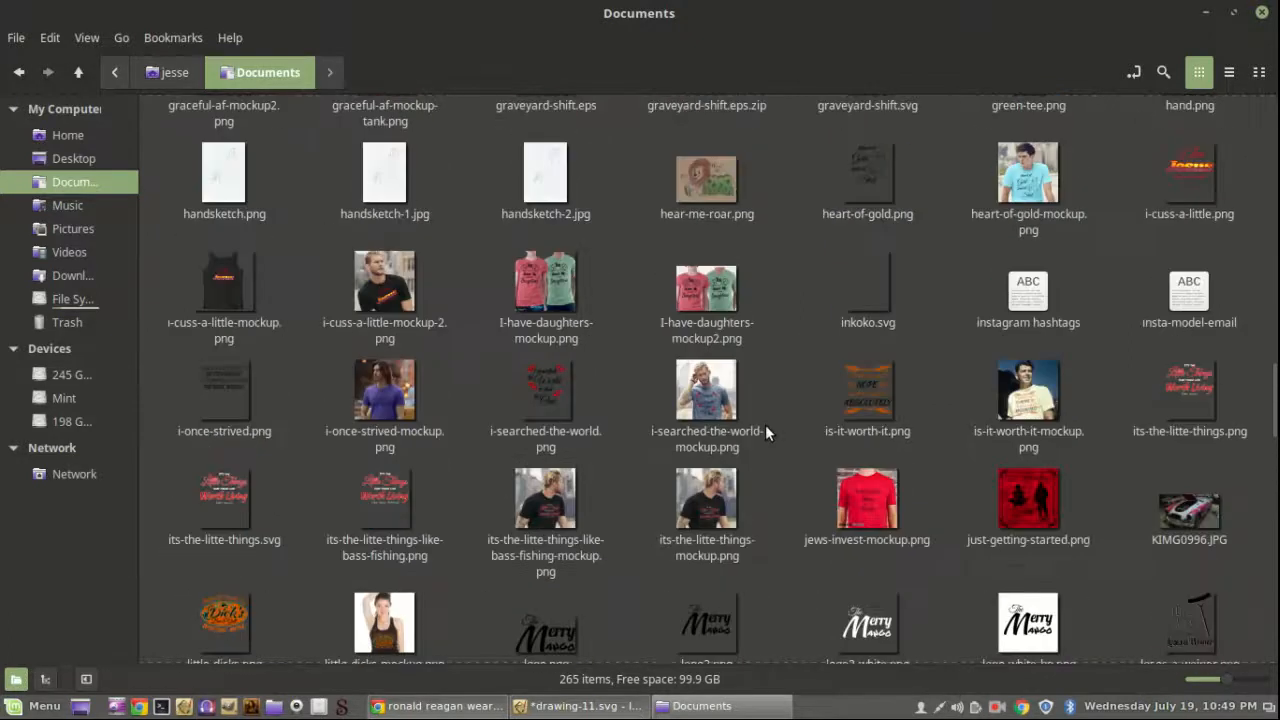
left_click(870, 385)
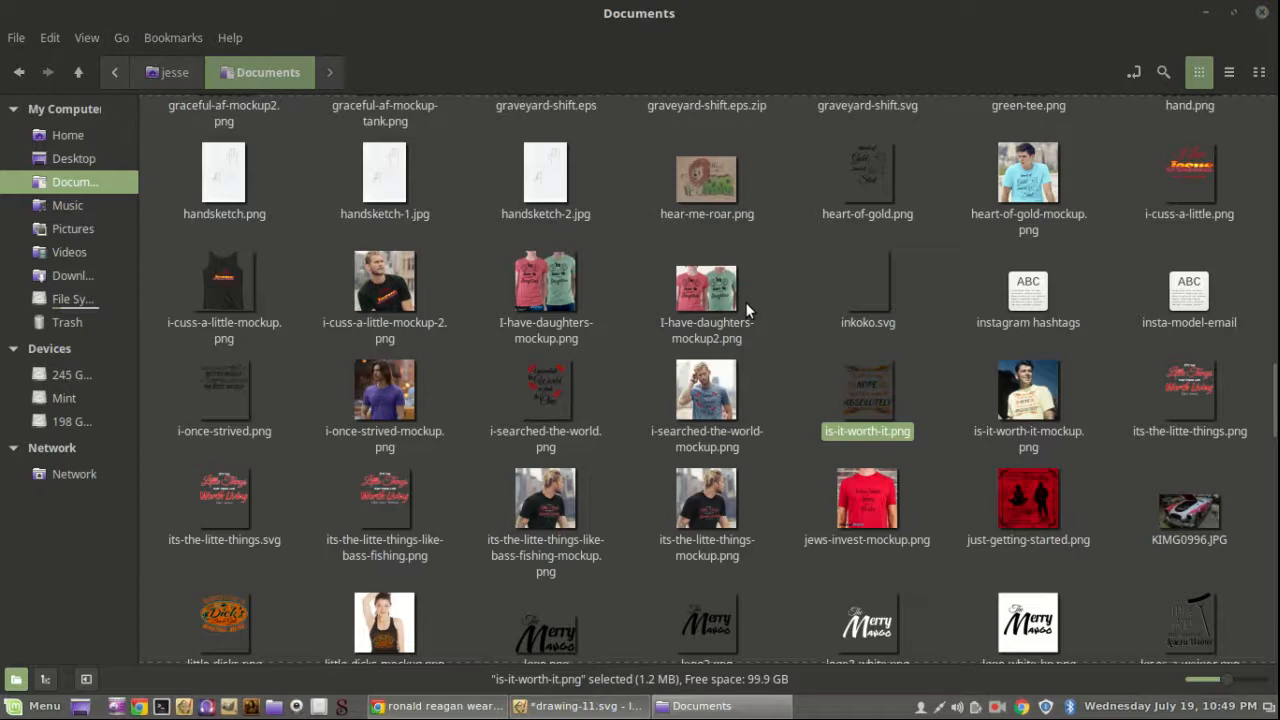
key("Return")
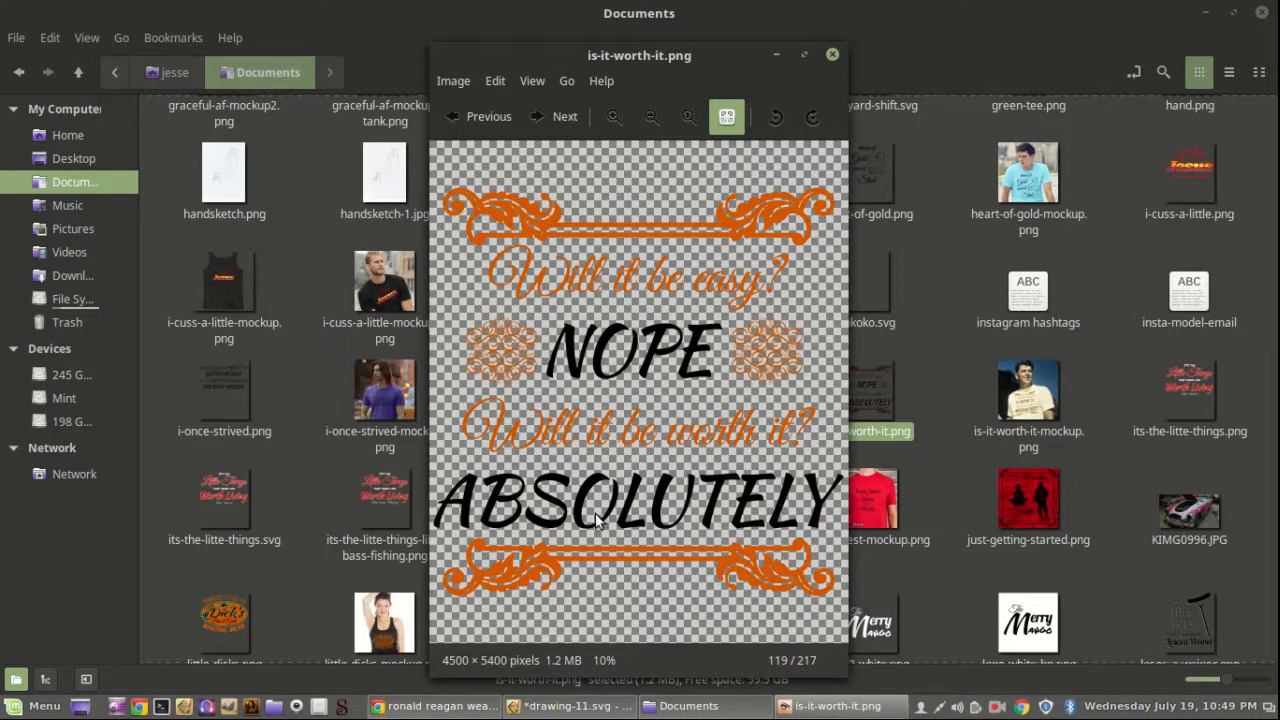
left_click(831, 56)
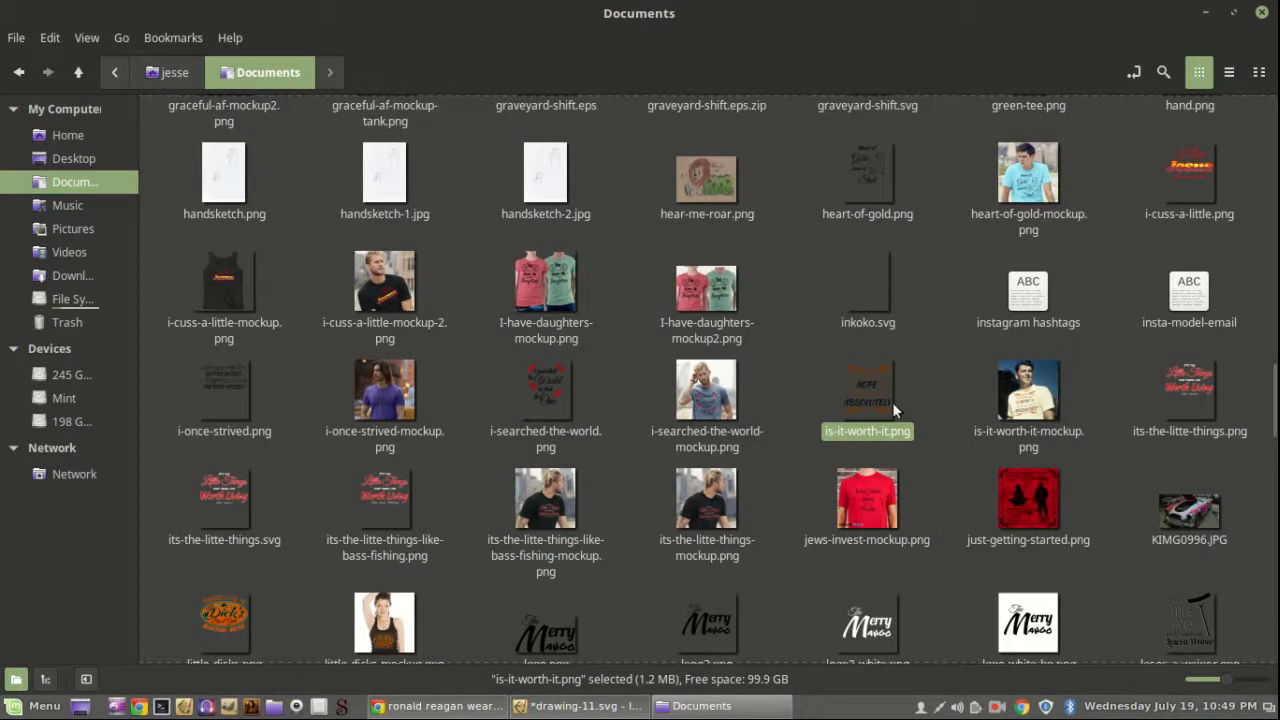
Step: Open is-it-worth-it-mockup.png in the image viewer, examine the quote on the shirt at different magnifications and close it
double_click(1028, 392)
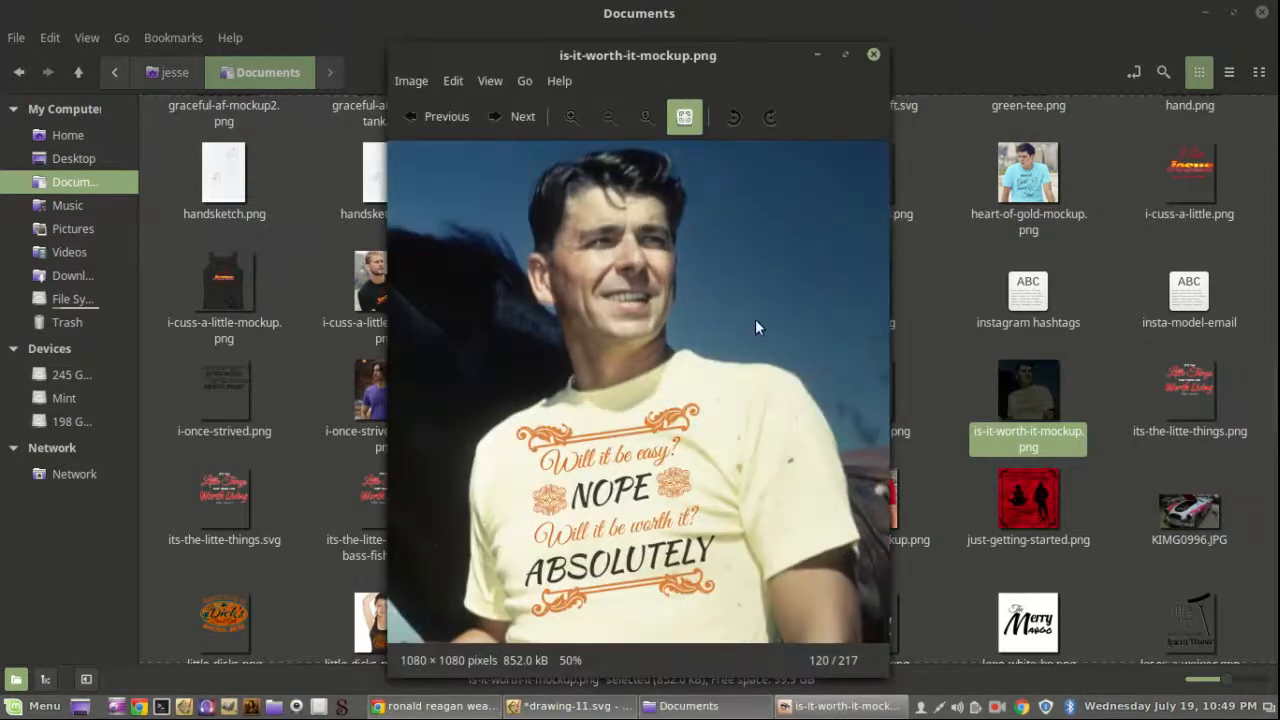
scroll(590, 505, "down", 1)
scroll(590, 505, "up", 2)
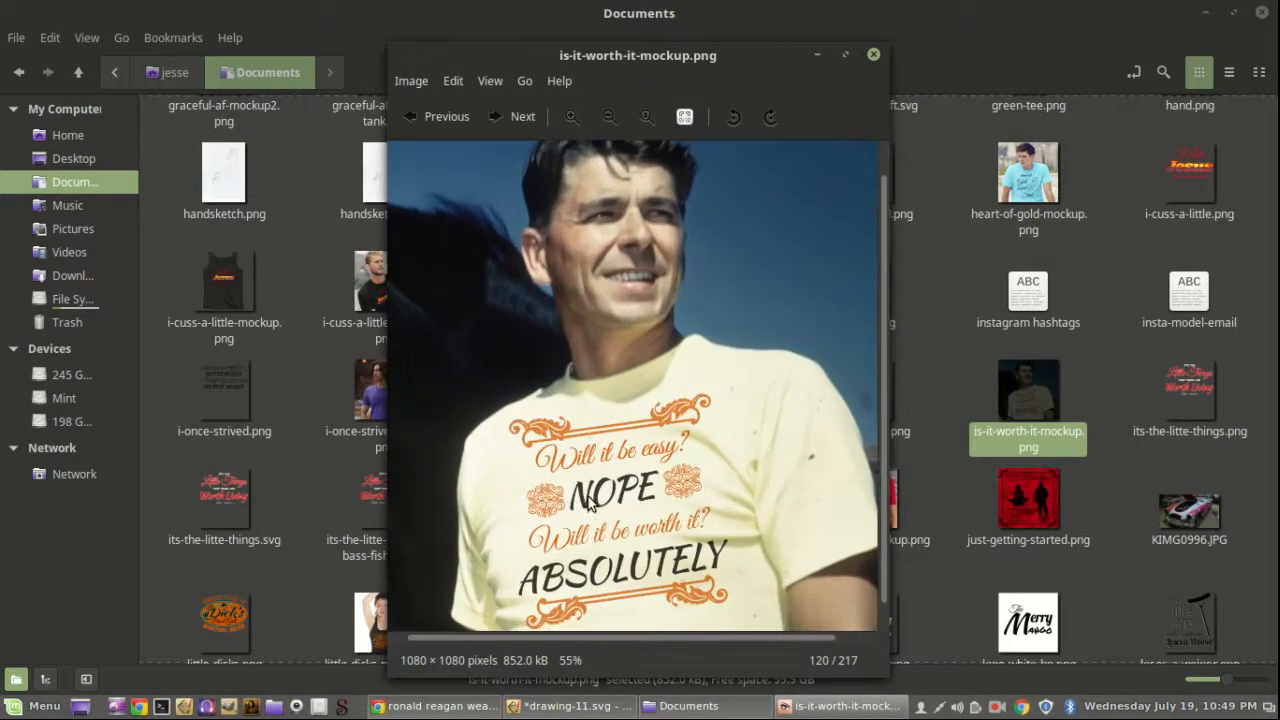
scroll(590, 505, "down", 2)
scroll(508, 478, "up", 1)
scroll(508, 478, "down", 1)
scroll(508, 478, "down", 1)
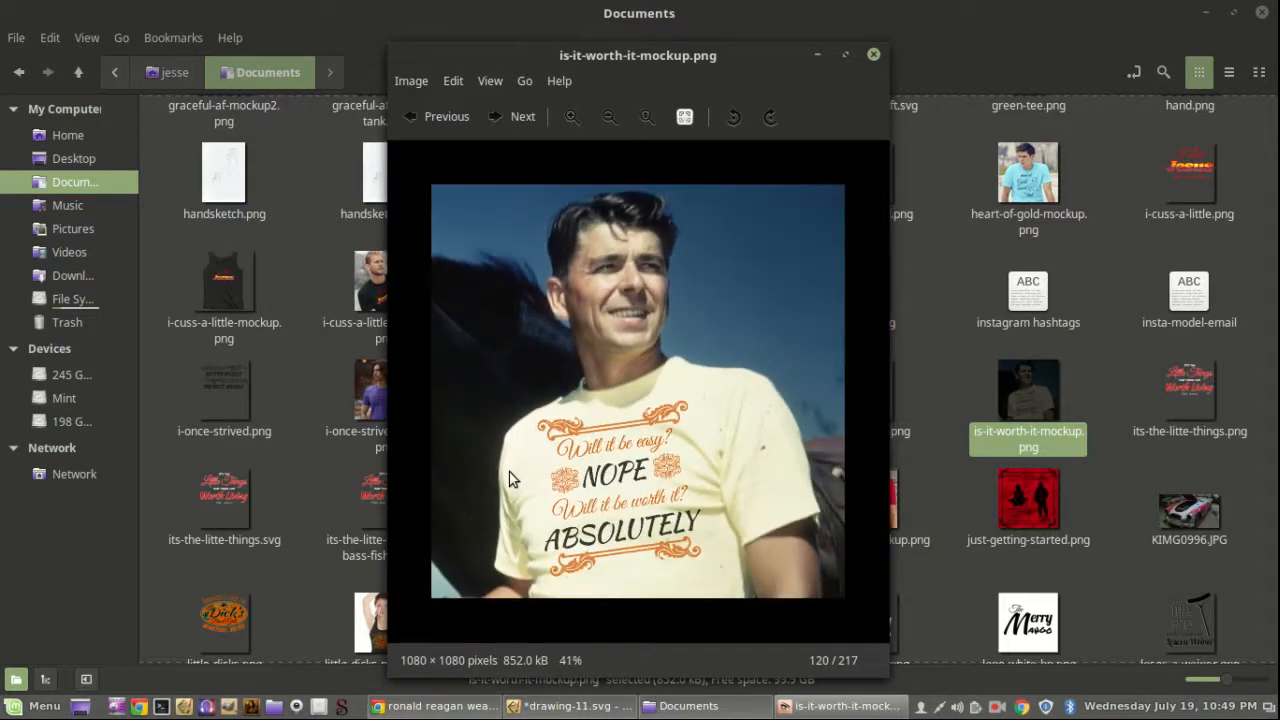
scroll(508, 478, "up", 1)
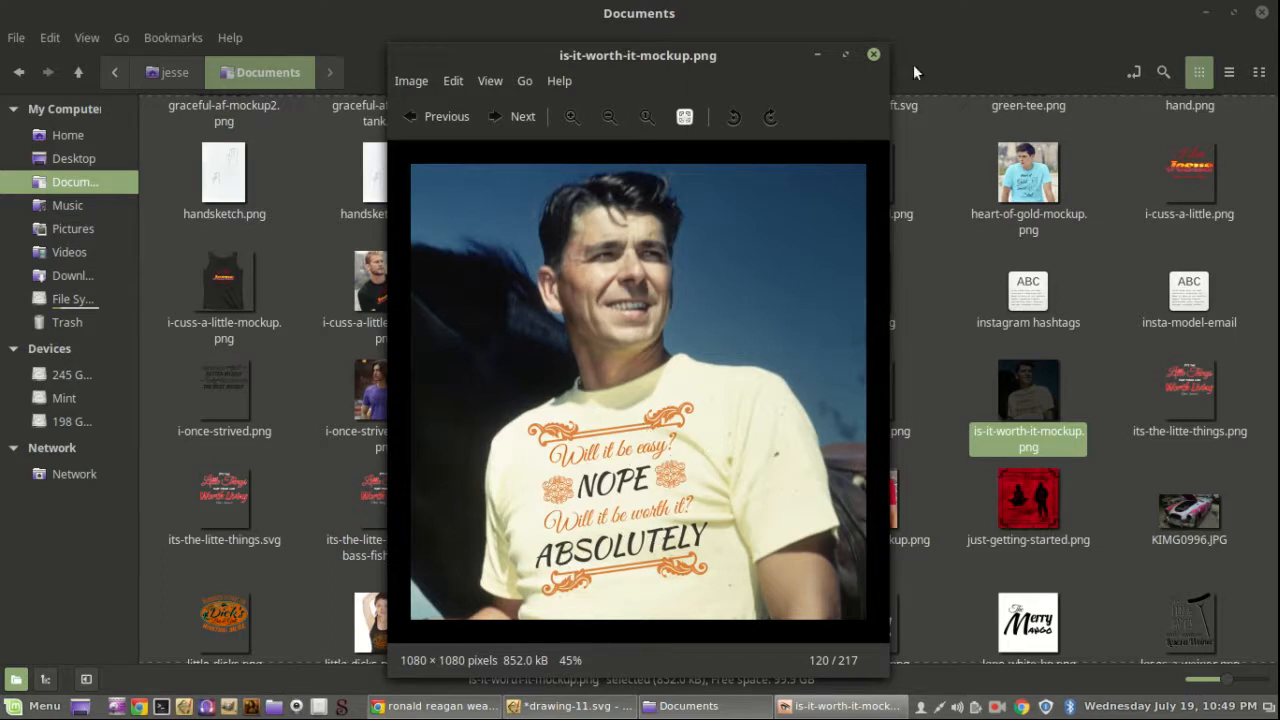
left_click(874, 56)
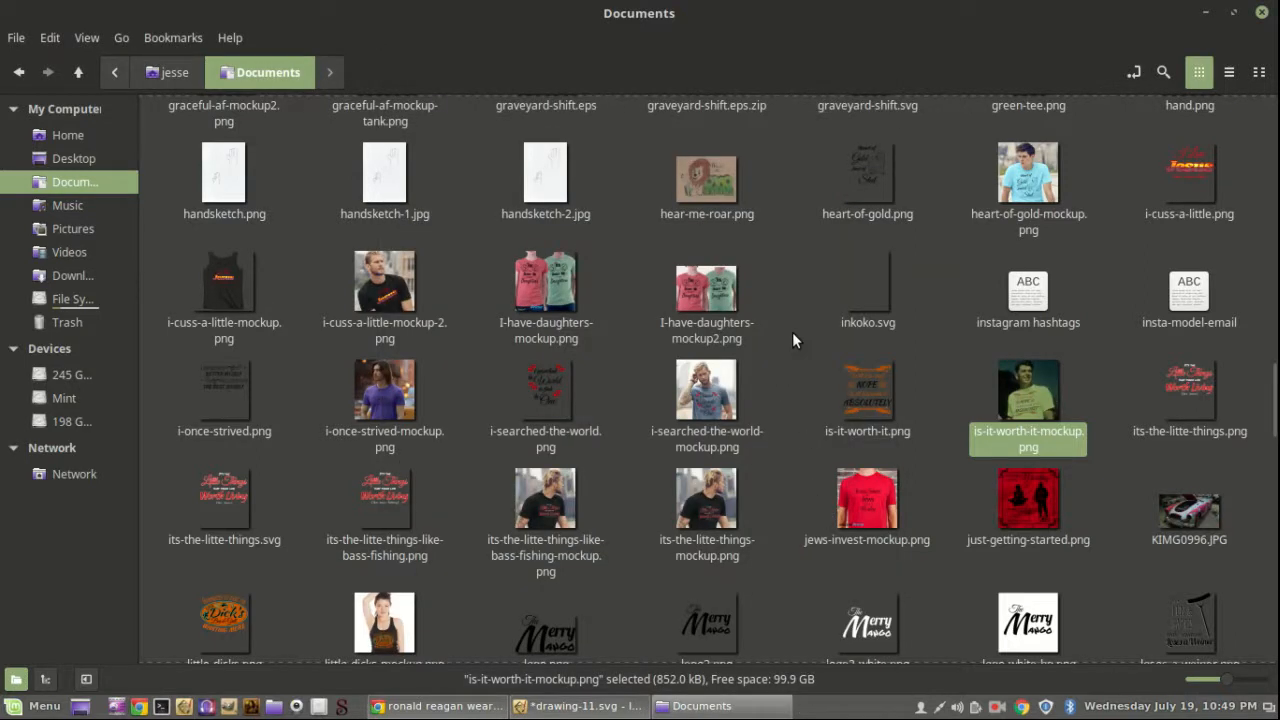
Step: Point out is-it-worth-it.png and is-it-worth-it-mockup.png by selecting them together, clear the selection and switch back to Inkscape
left_click(866, 400)
left_click(996, 440, "ctrl")
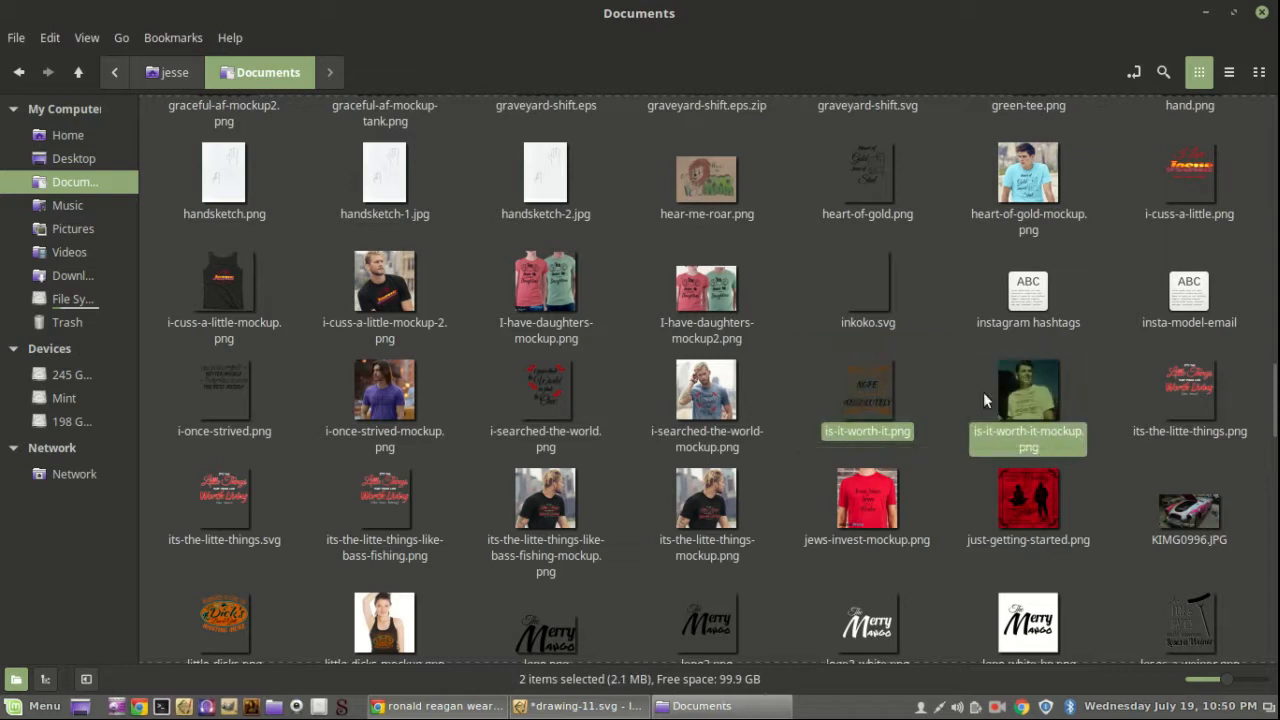
left_click(791, 433)
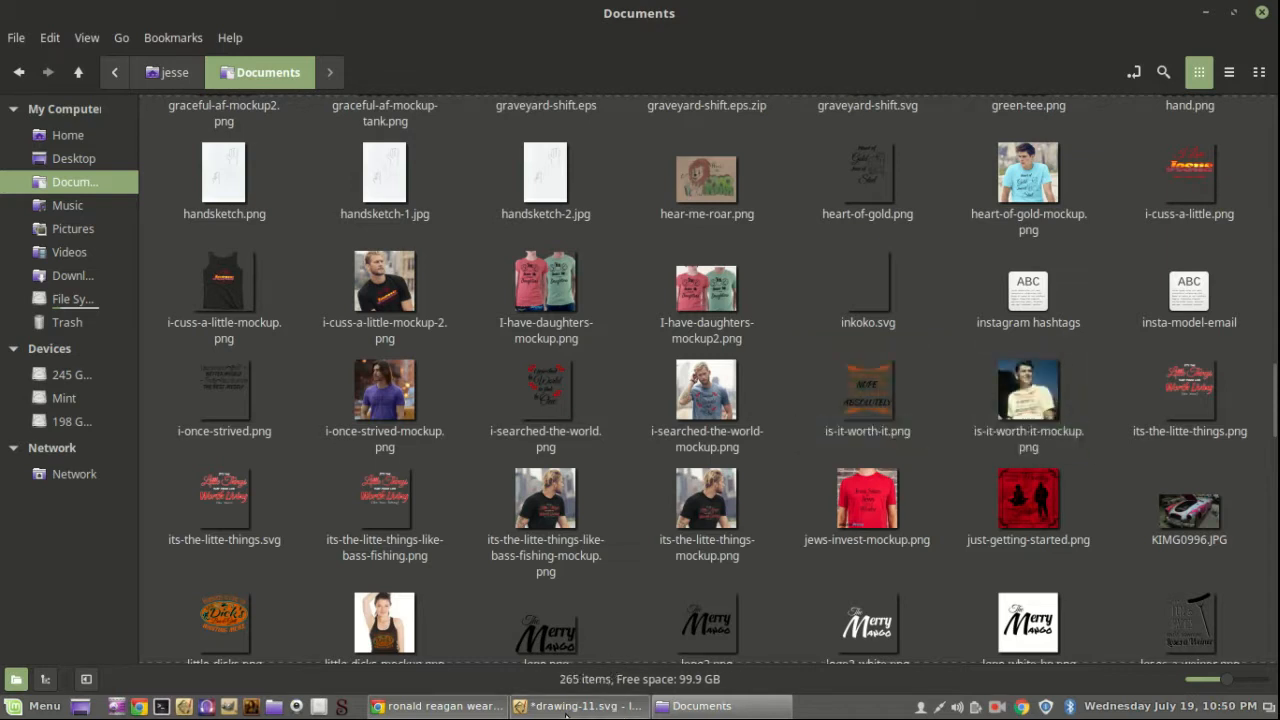
left_click(612, 706)
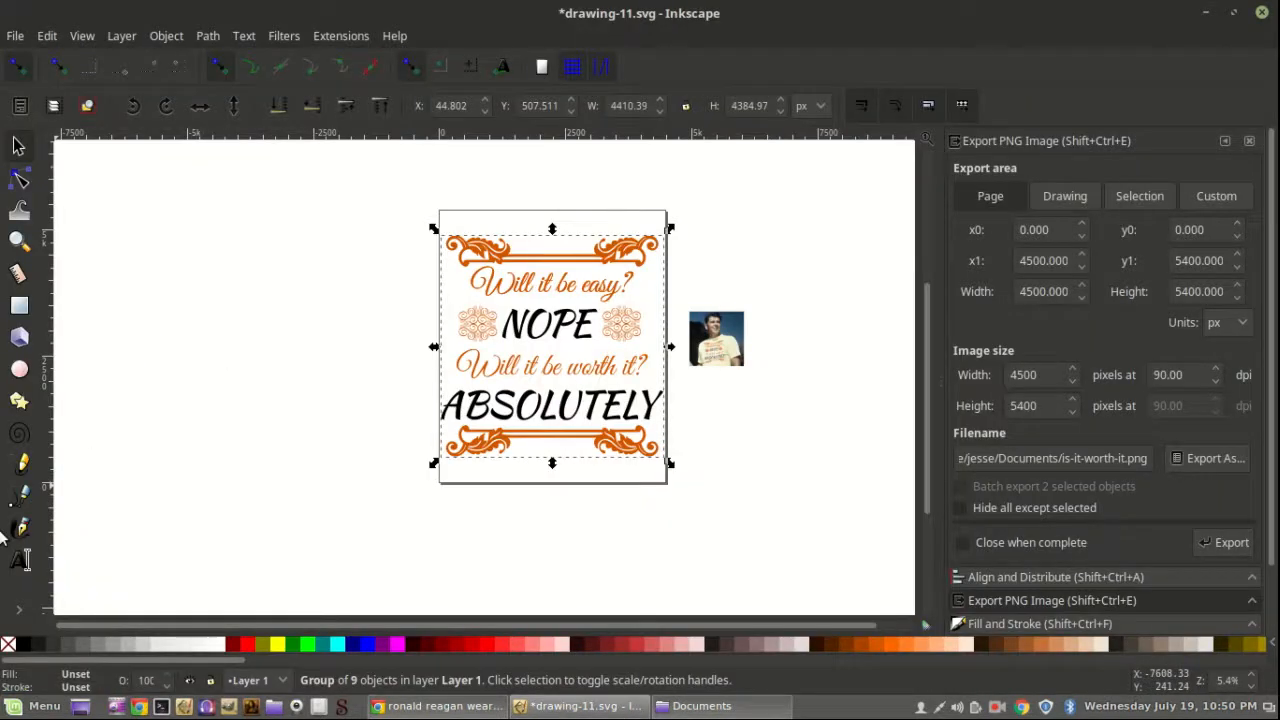